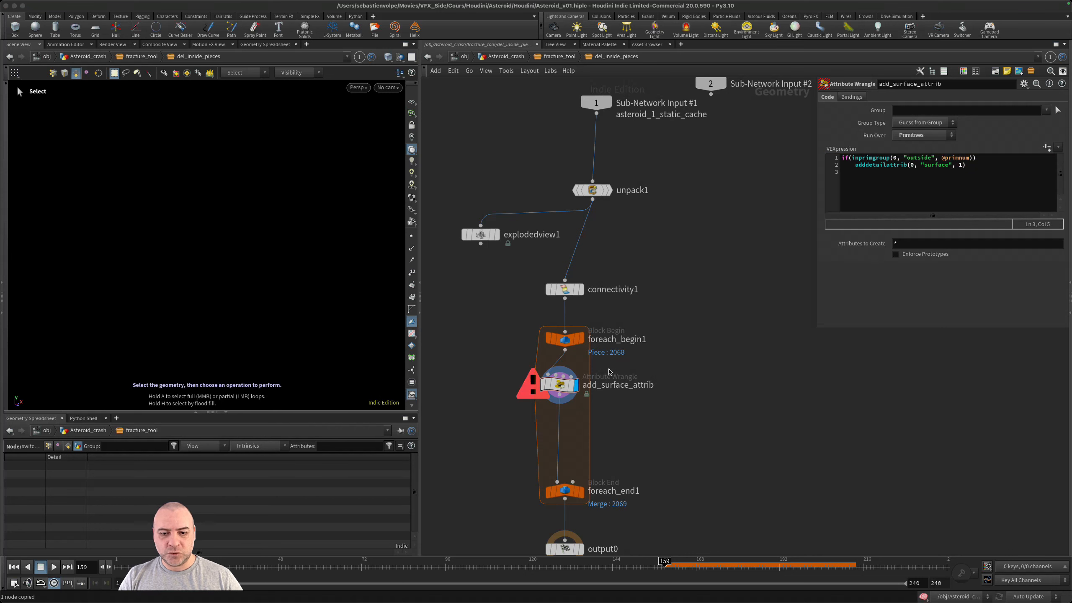
- Insert a Switch-If node between the add_surface_attrib wrangle and foreach_end1 inside the loop
{"action": "key", "text": "super+c"}
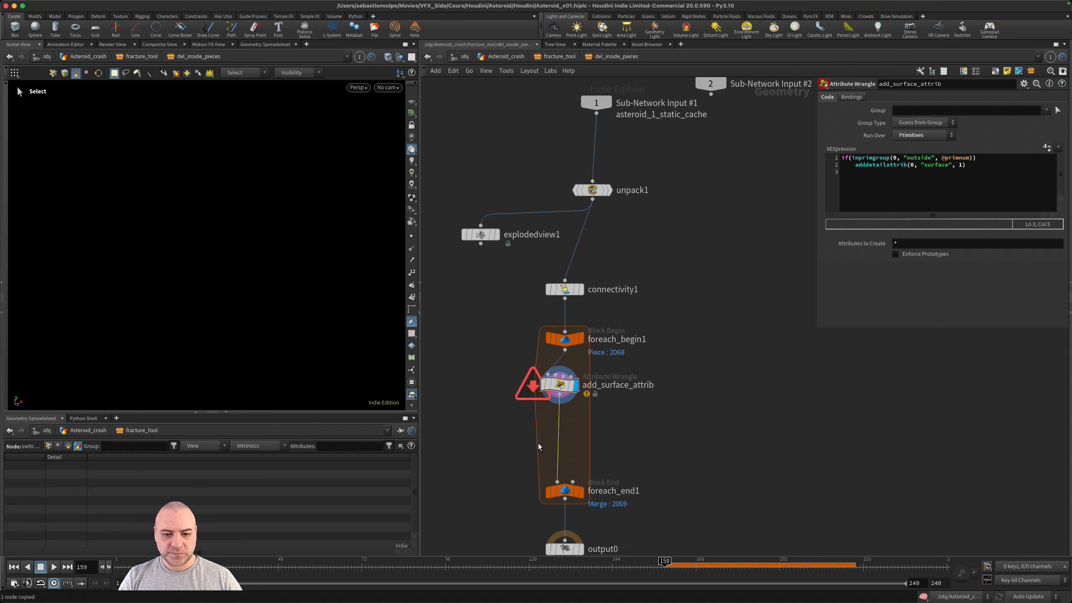
{"action": "key", "text": "Tab"}
{"action": "type", "text": "swi"}
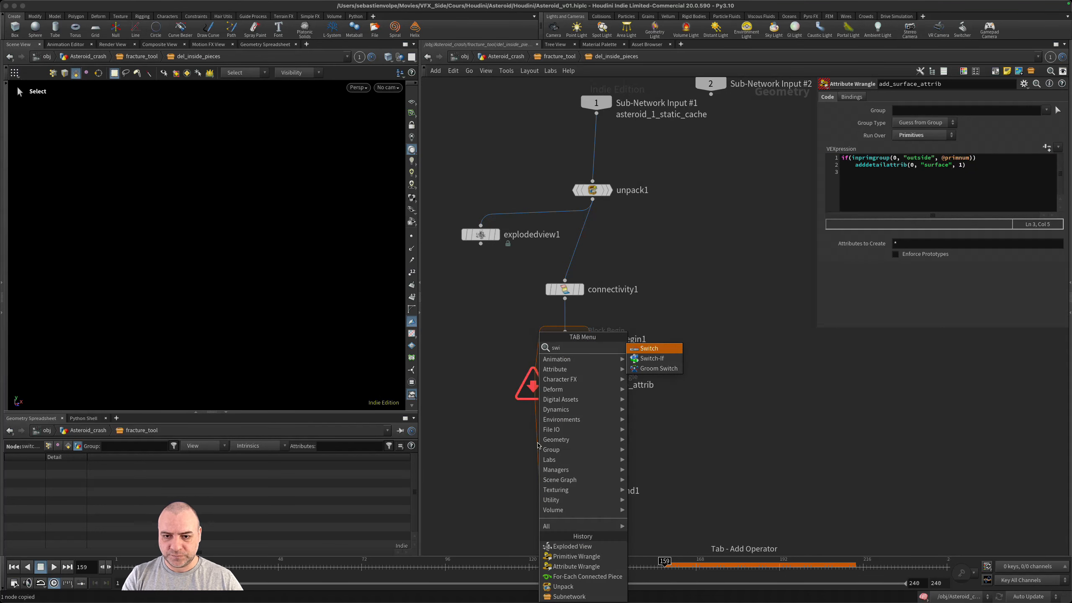
{"action": "key", "text": "Down"}
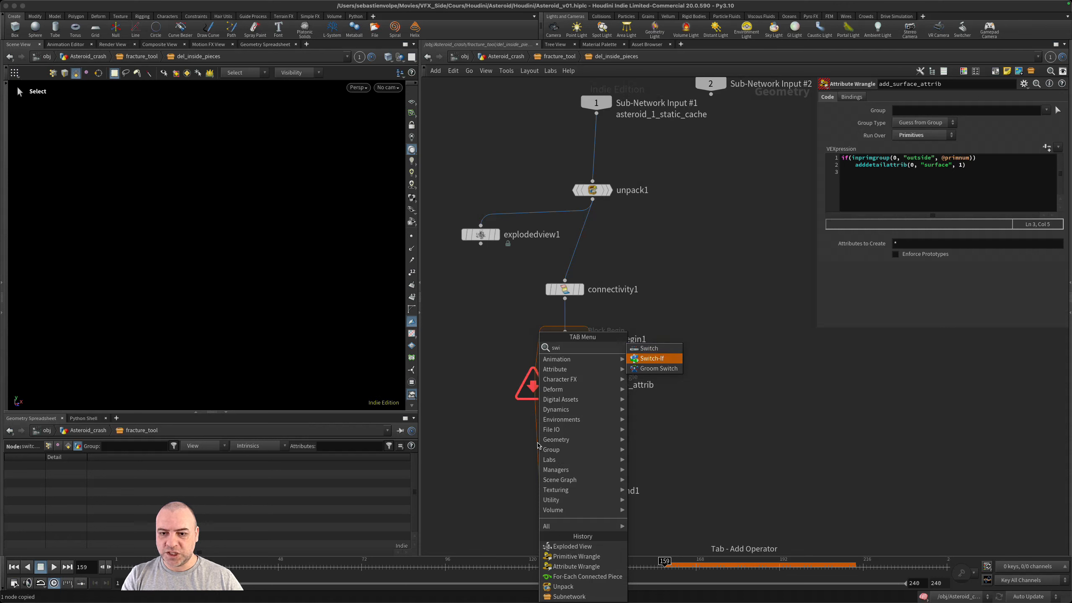
{"action": "key", "text": "Return"}
{"action": "left_click", "coordinate": [538, 444]}
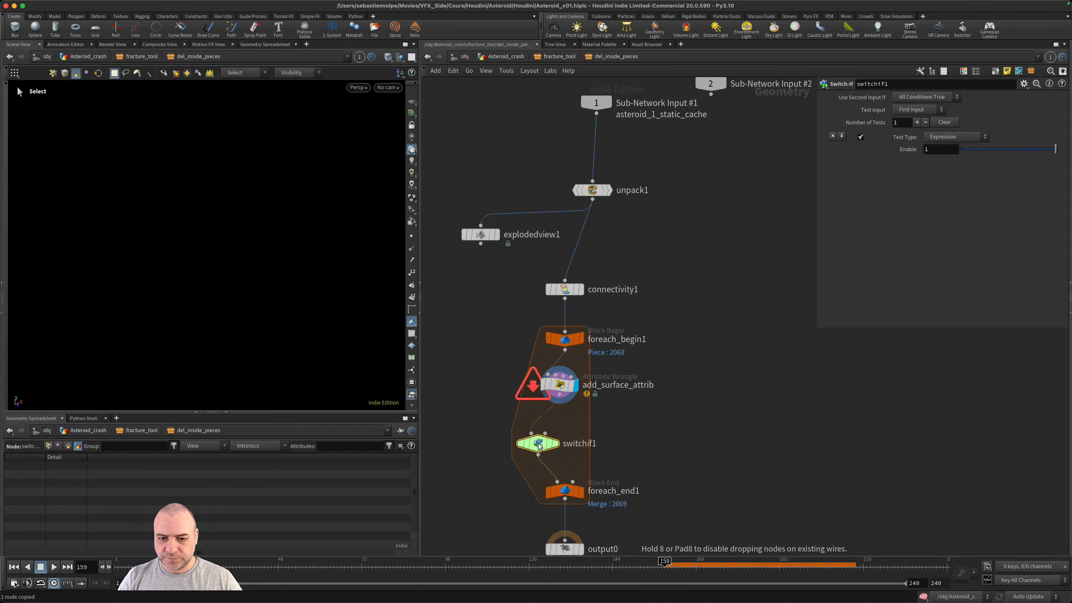
- Move foreach_end1, output0 and the Switch-If node down to leave room below the add_surface_attrib wrangle
{"action": "left_click_drag", "start_coordinate": [550, 454], "coordinate": [569, 456]}
{"action": "scroll", "coordinate": [658, 485], "scroll_direction": "down", "scroll_amount": 2}
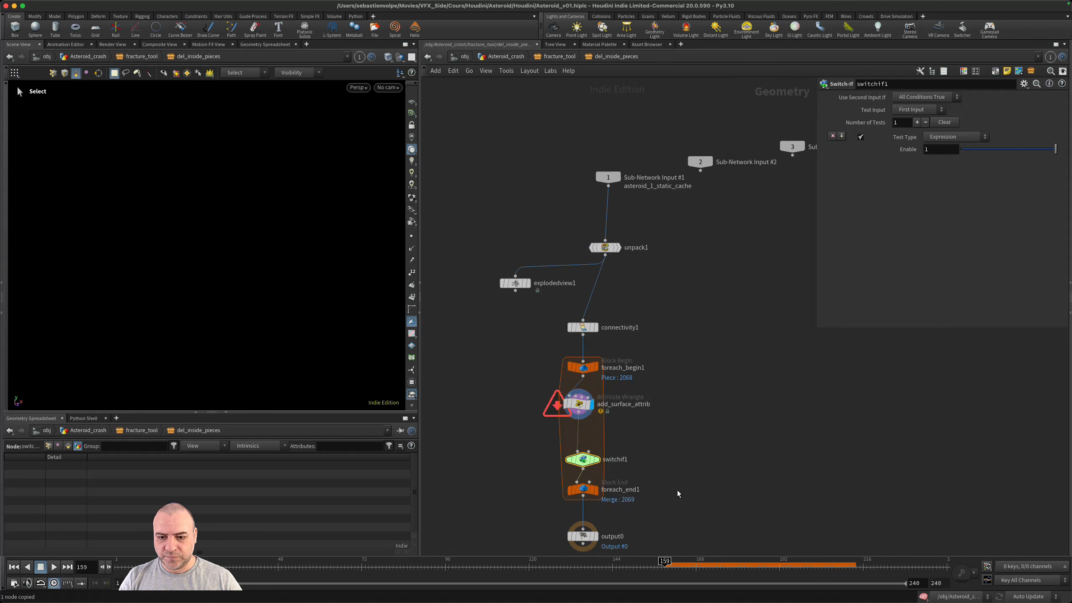
{"action": "middle_click_drag", "start_coordinate": [673, 489], "coordinate": [685, 385]}
{"action": "left_click_drag", "start_coordinate": [681, 501], "coordinate": [519, 386]}
{"action": "left_click_drag", "start_coordinate": [585, 385], "coordinate": [587, 466]}
{"action": "left_click_drag", "start_coordinate": [583, 354], "coordinate": [579, 411]}
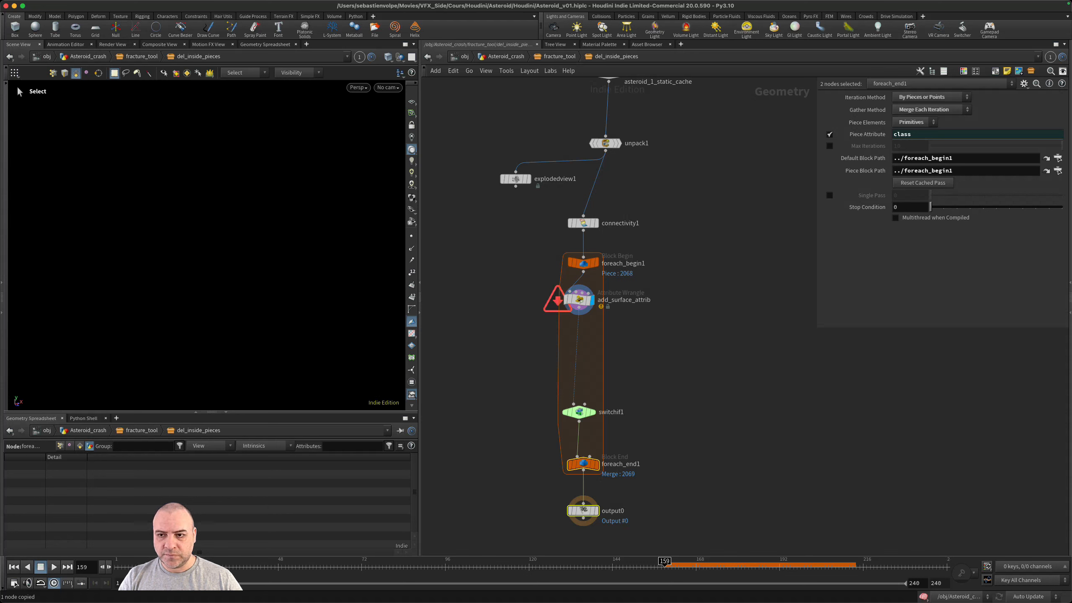
{"action": "left_click_drag", "start_coordinate": [632, 391], "coordinate": [561, 426]}
- End the adddetailattrib statement in the add_surface_attrib wrangle with a semicolon
{"action": "left_click", "coordinate": [579, 299]}
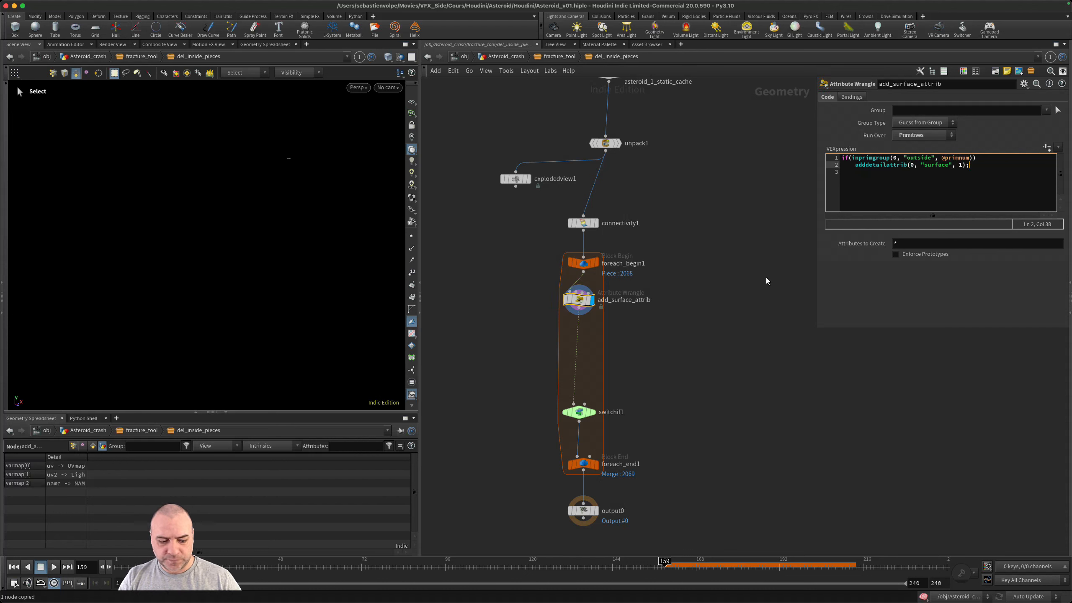
- Display the Switch-If node and make it test Attribute Presence with class Detail (Global) for the attribute surface
{"action": "left_click", "coordinate": [580, 413]}
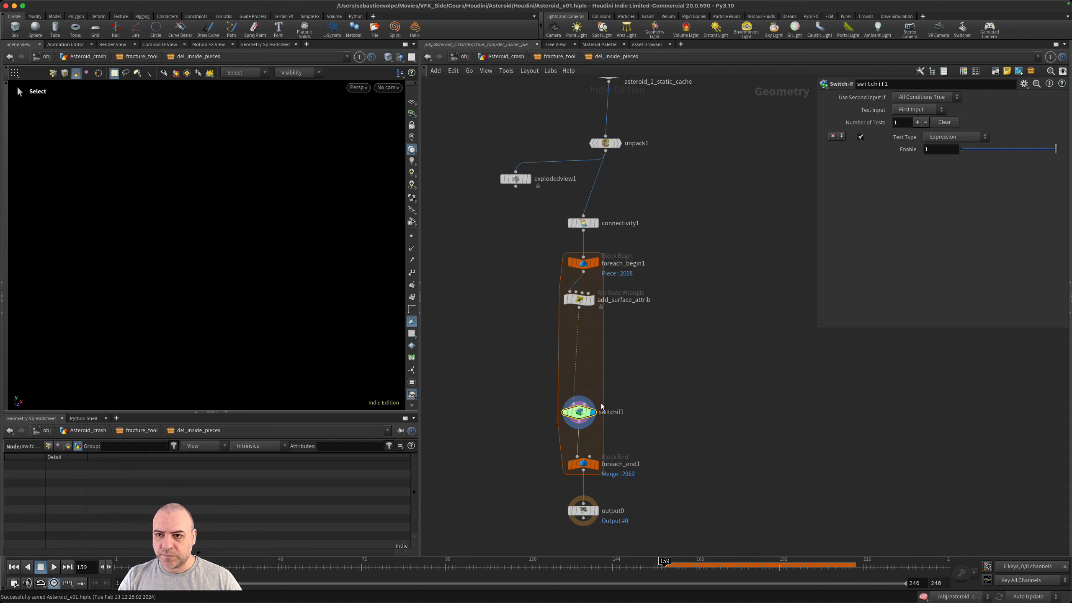
{"action": "left_click", "coordinate": [963, 137]}
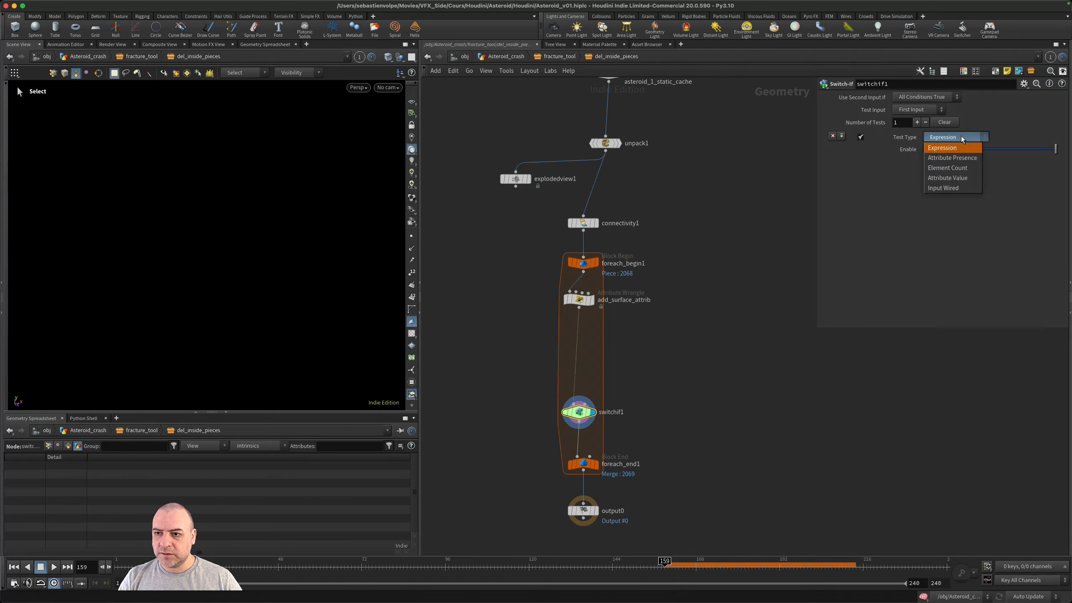
{"action": "left_click", "coordinate": [977, 157]}
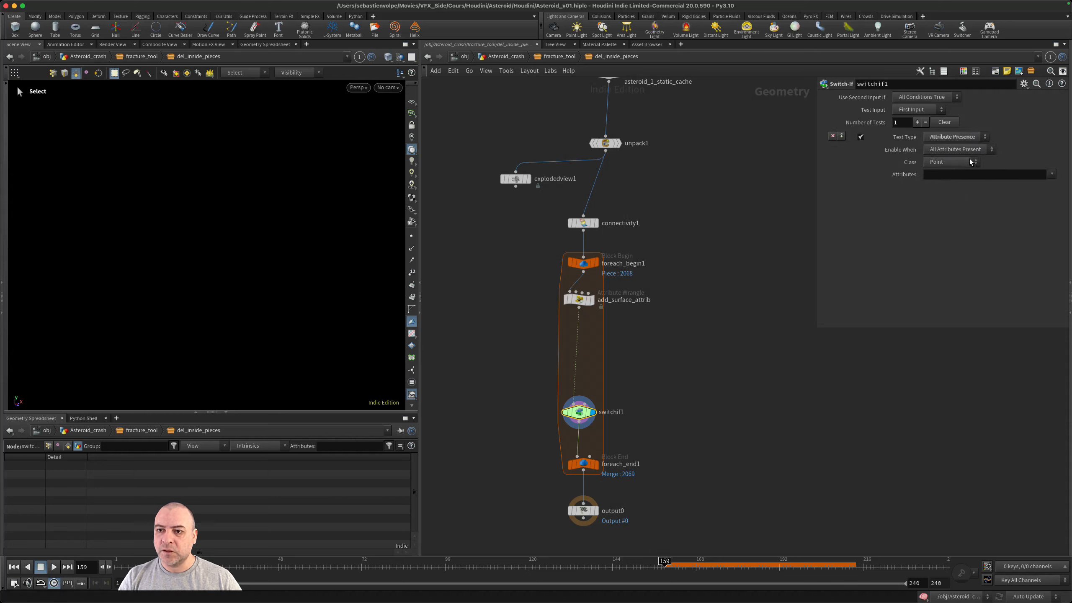
{"action": "left_click", "coordinate": [970, 161]}
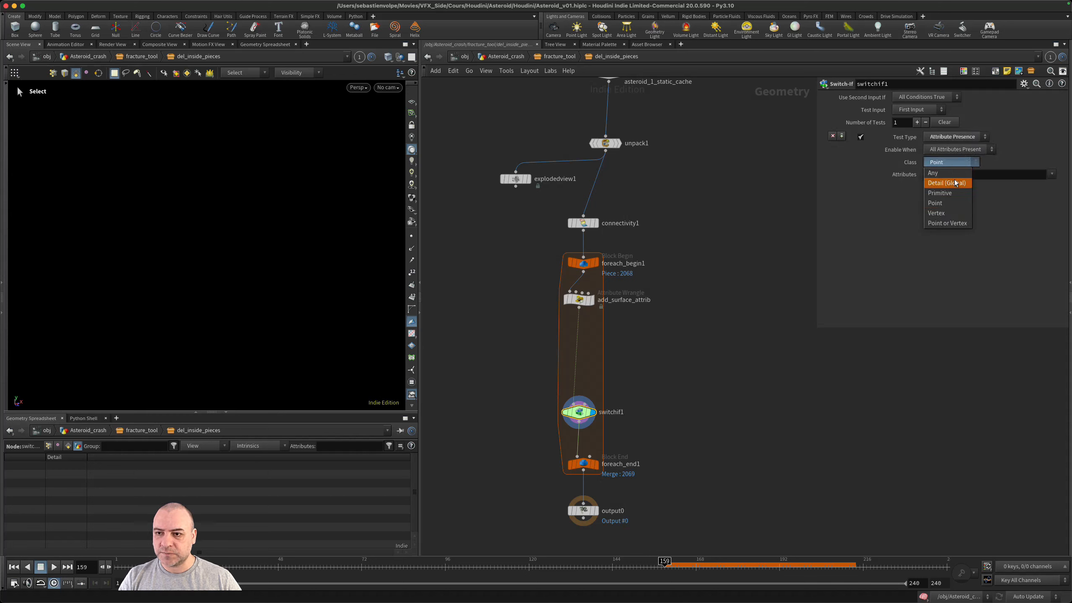
{"action": "left_click", "coordinate": [957, 182]}
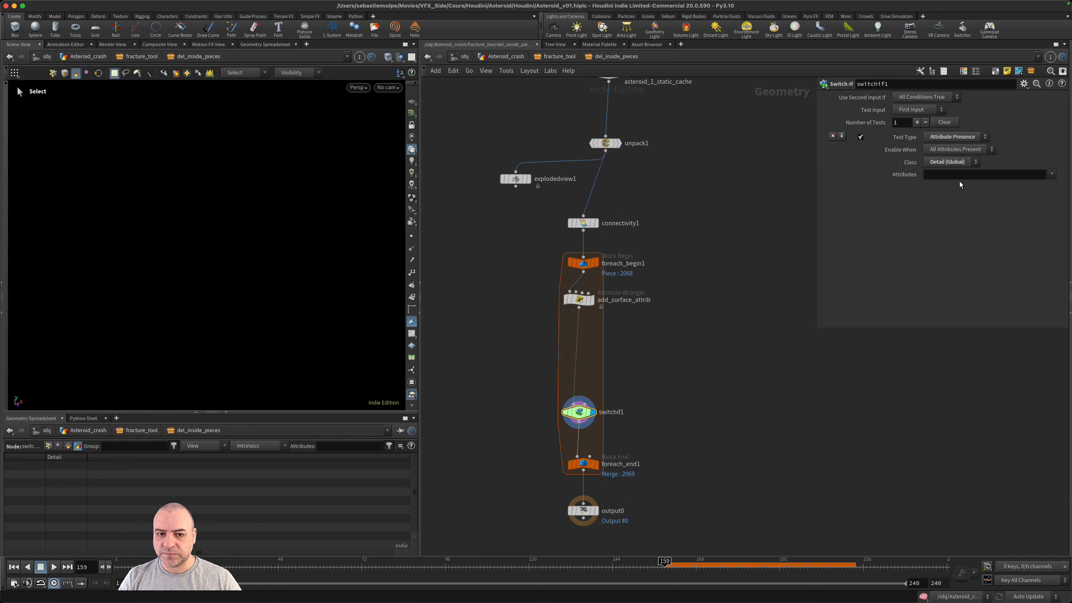
{"action": "left_click", "coordinate": [1052, 174]}
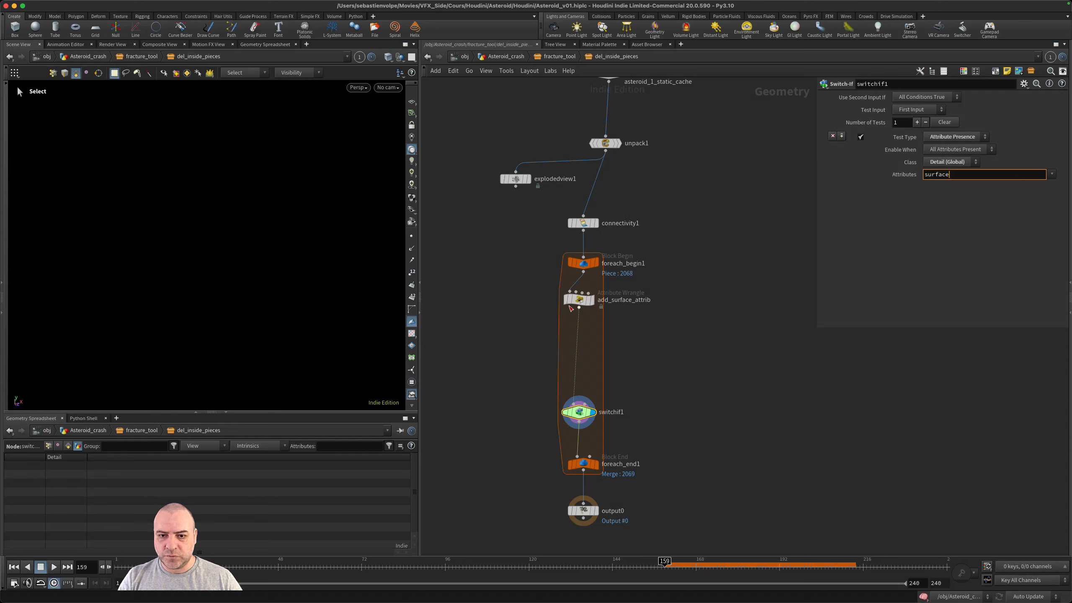
- Check the surface attribute name in the add_surface_attrib wrangle's code and save the scene
{"action": "left_click", "coordinate": [576, 301]}
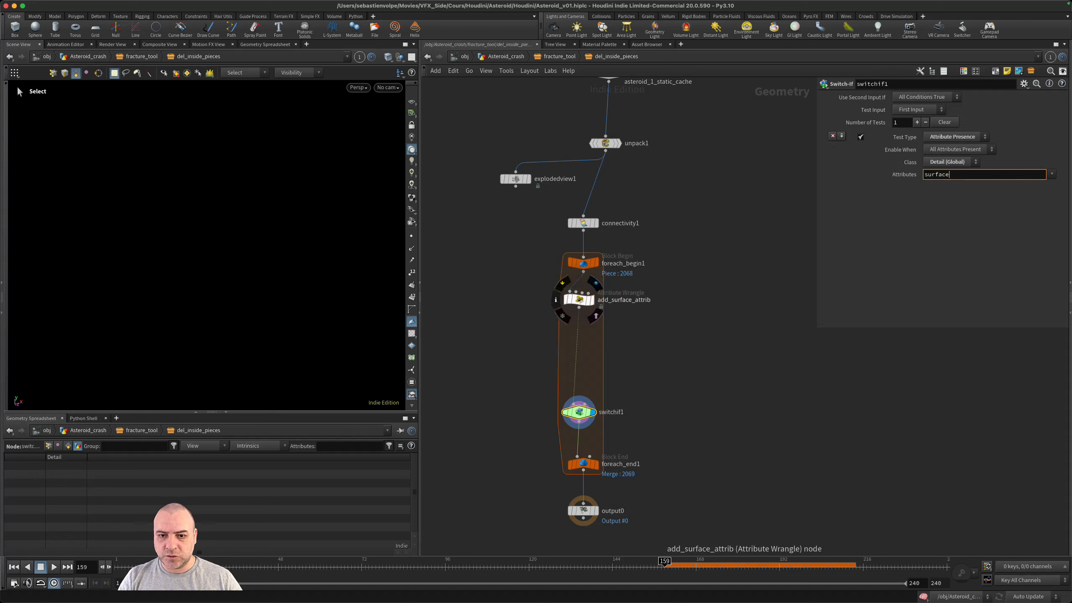
{"action": "double_click", "coordinate": [934, 165]}
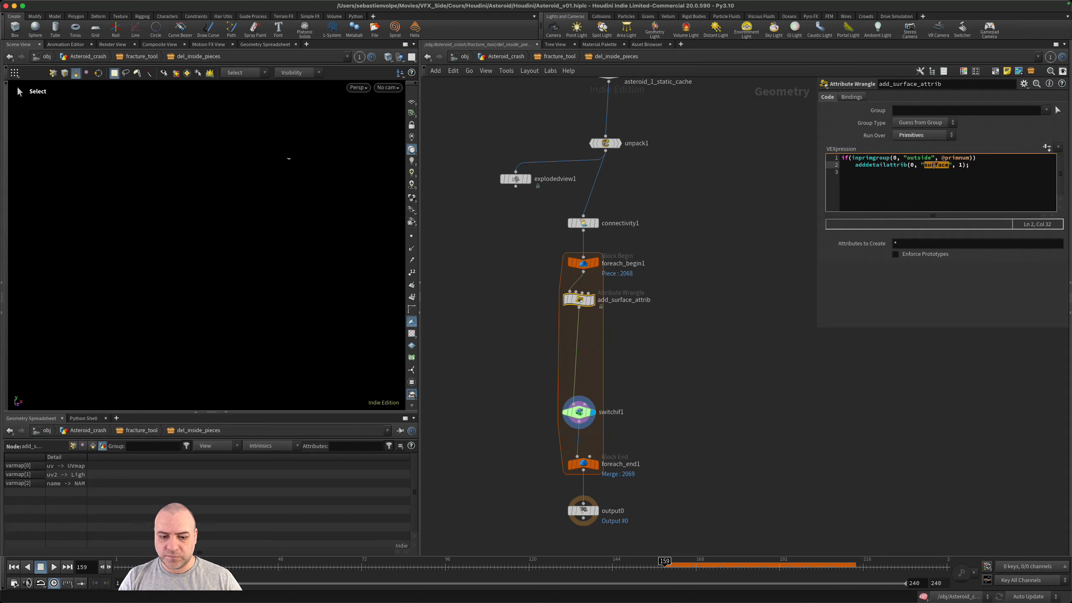
{"action": "key", "text": "ctrl+s"}
- Connect the output of the add_surface_attrib wrangle to the second input of the Switch-If node as well
{"action": "left_click", "coordinate": [592, 409]}
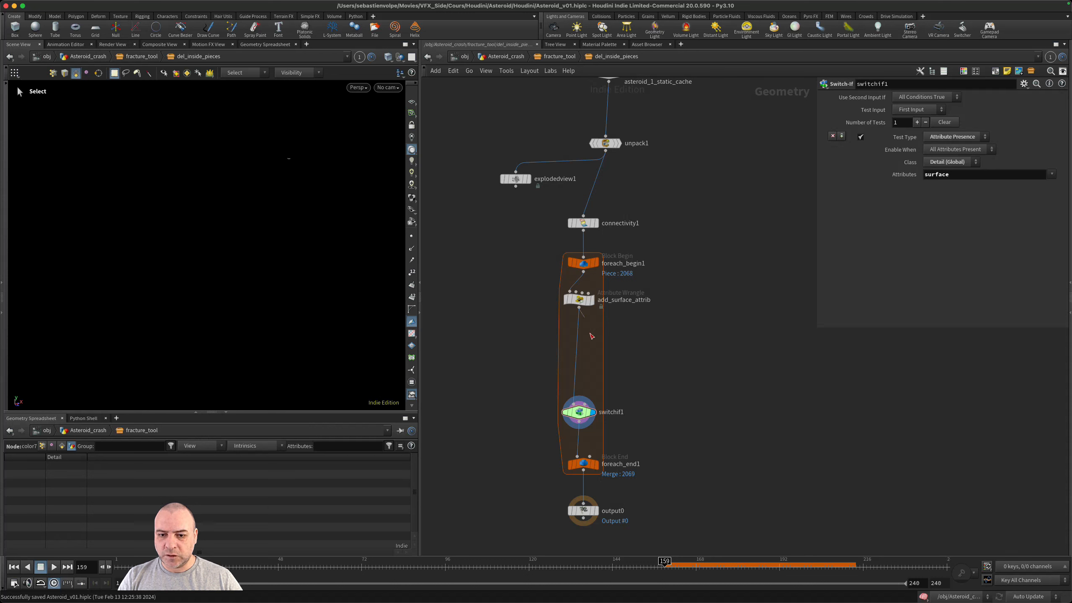
{"action": "left_click_drag", "start_coordinate": [586, 315], "coordinate": [586, 404]}
- Insert a Color node between the wrangle and the Switch-If node's first input, set out to one side
{"action": "scroll", "coordinate": [602, 388], "scroll_direction": "up", "scroll_amount": 2}
{"action": "scroll", "coordinate": [601, 388], "scroll_direction": "up", "scroll_amount": 3}
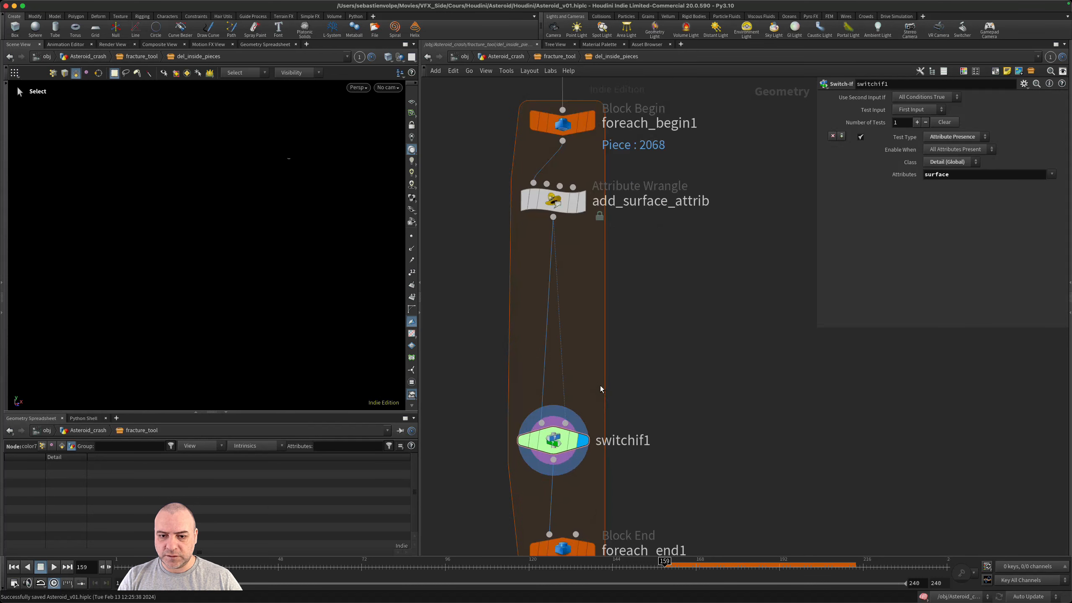
{"action": "scroll", "coordinate": [626, 384], "scroll_direction": "left", "scroll_amount": 2}
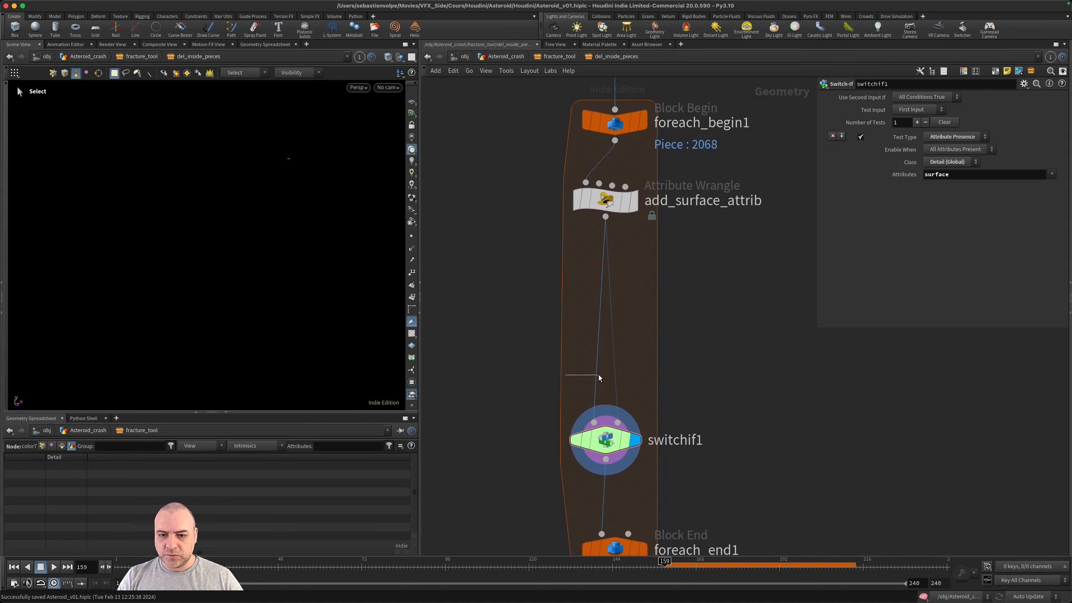
{"action": "left_click_drag", "start_coordinate": [565, 374], "coordinate": [598, 374]}
{"action": "key", "text": "Tab"}
{"action": "type", "text": "add"}
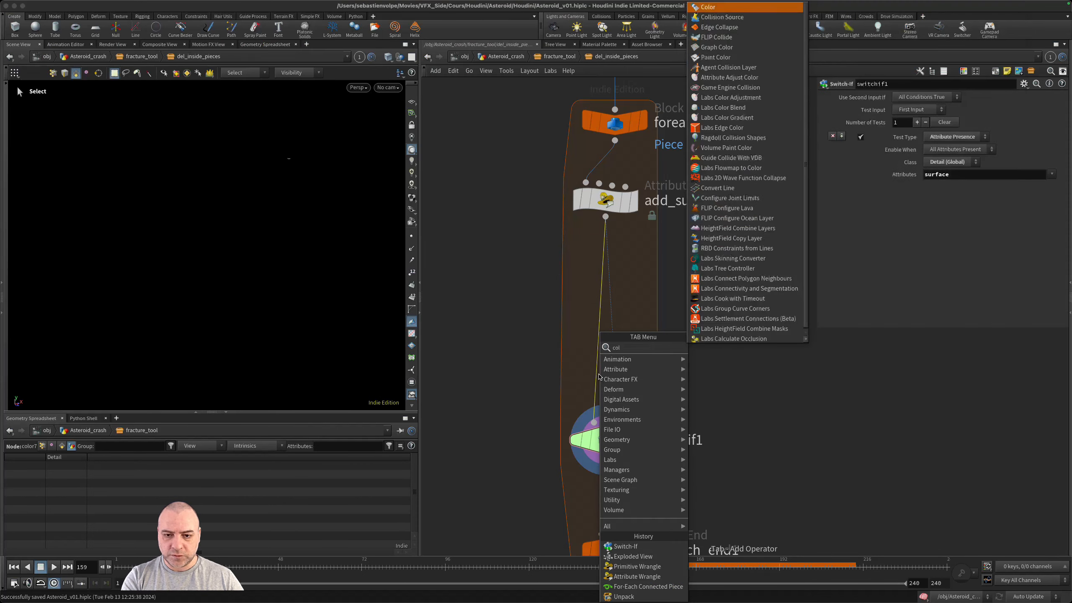
{"action": "key", "text": "Return"}
{"action": "left_click", "coordinate": [598, 375]}
{"action": "left_click_drag", "start_coordinate": [623, 376], "coordinate": [505, 340]}
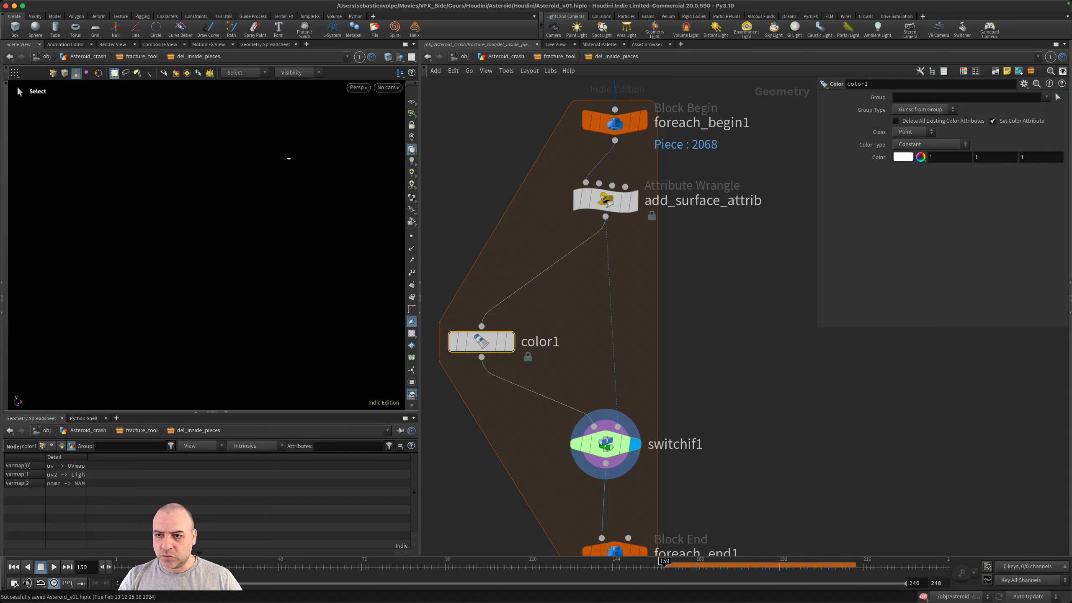
- Set the color1 node's color to pure red (1, 0, 0)
{"action": "left_click", "coordinate": [900, 157]}
{"action": "left_click", "coordinate": [862, 87]}
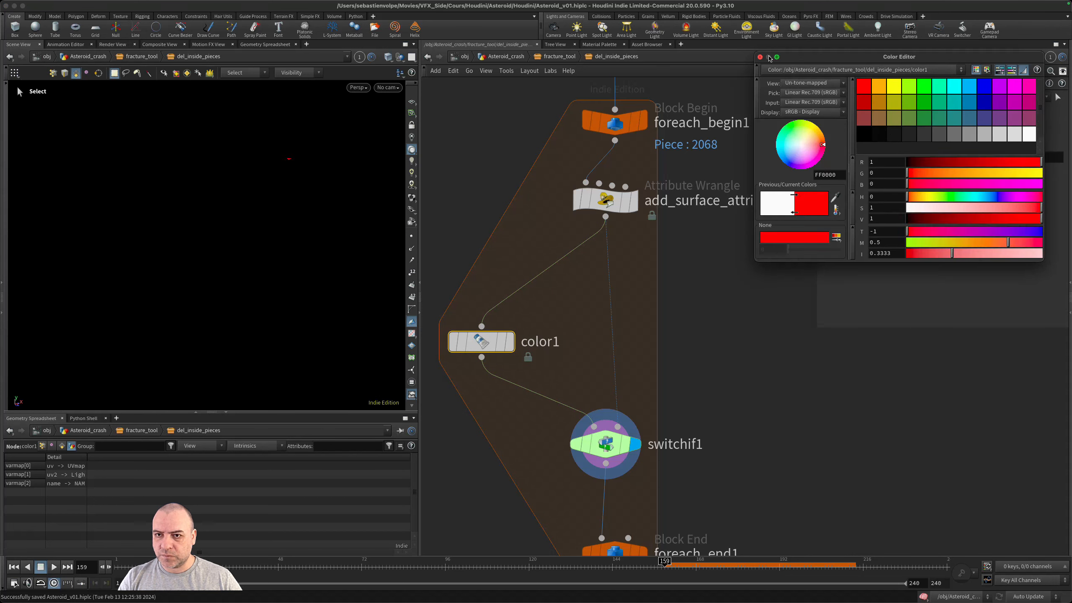
{"action": "left_click", "coordinate": [761, 57]}
- Duplicate the red Color node onto the Switch-If node's second input wire and set the copy's color to white
{"action": "left_click_drag", "start_coordinate": [481, 341], "coordinate": [680, 340], "text": "alt"}
{"action": "left_click", "coordinate": [904, 157]}
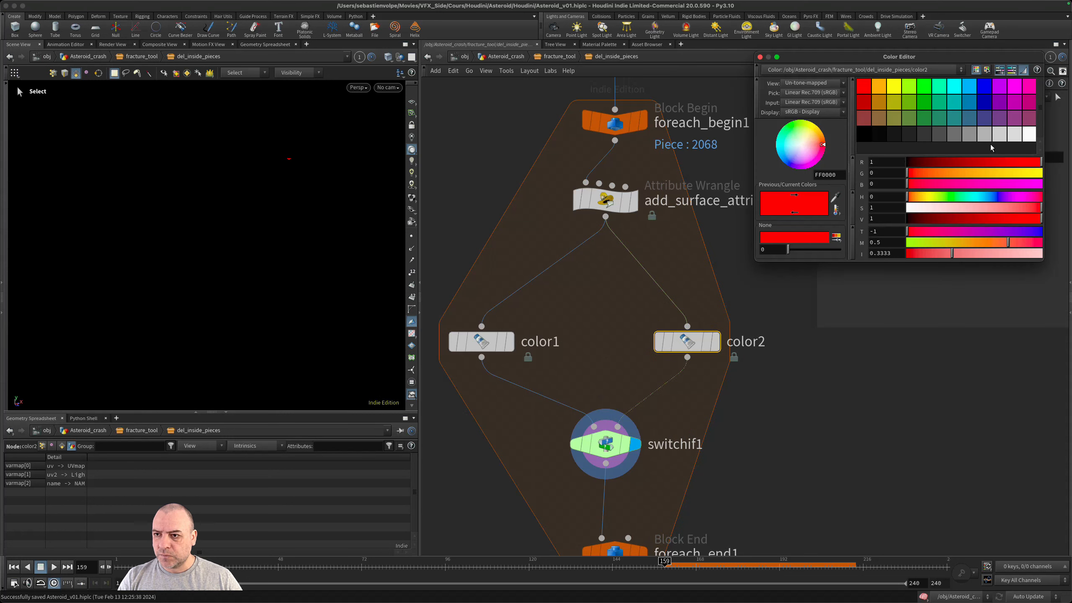
{"action": "left_click", "coordinate": [1028, 134]}
{"action": "left_click", "coordinate": [759, 58]}
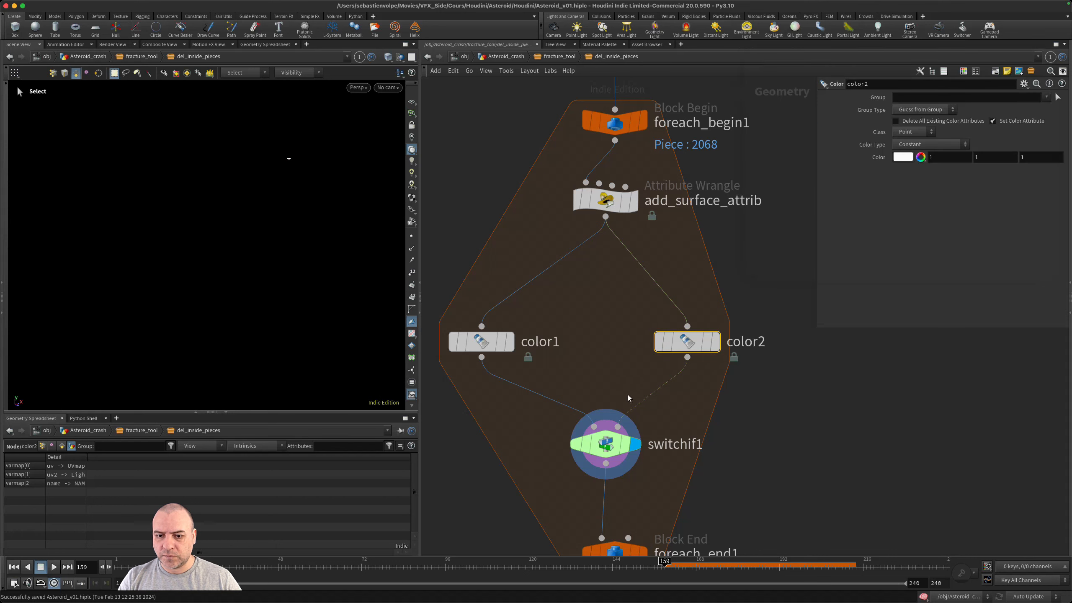
- Review the Switch-If test and the two Color nodes feeding its first and second inputs
{"action": "left_click", "coordinate": [608, 447]}
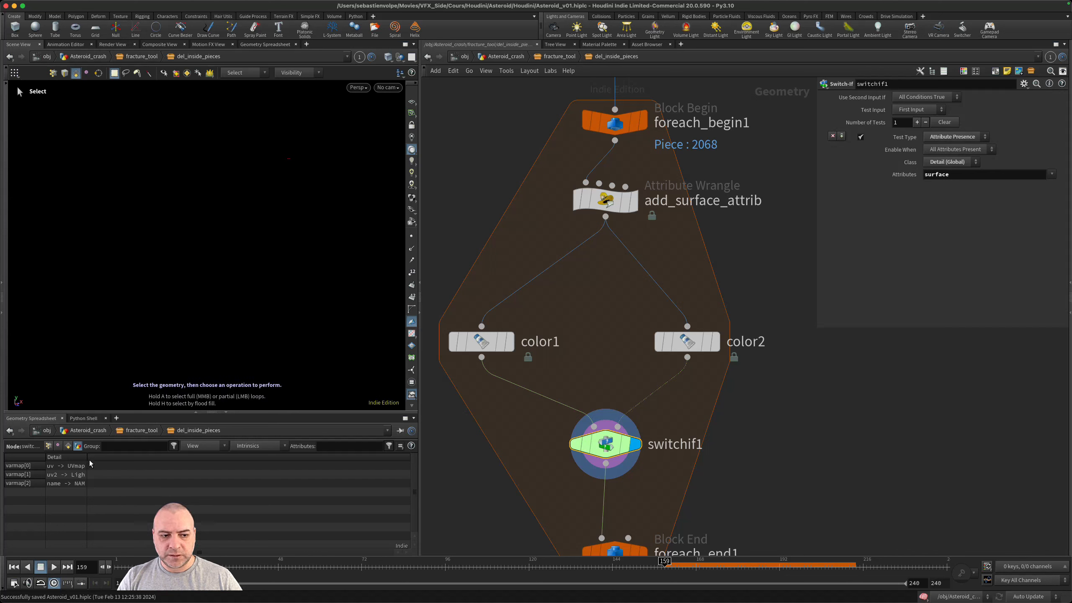
{"action": "left_click", "coordinate": [491, 345]}
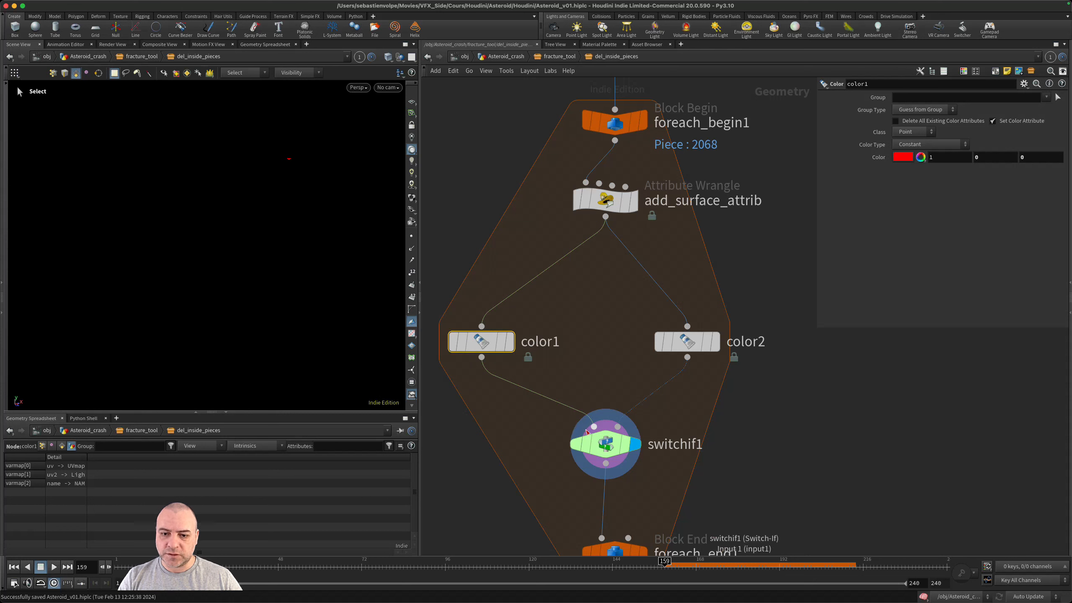
{"action": "left_click", "coordinate": [603, 444]}
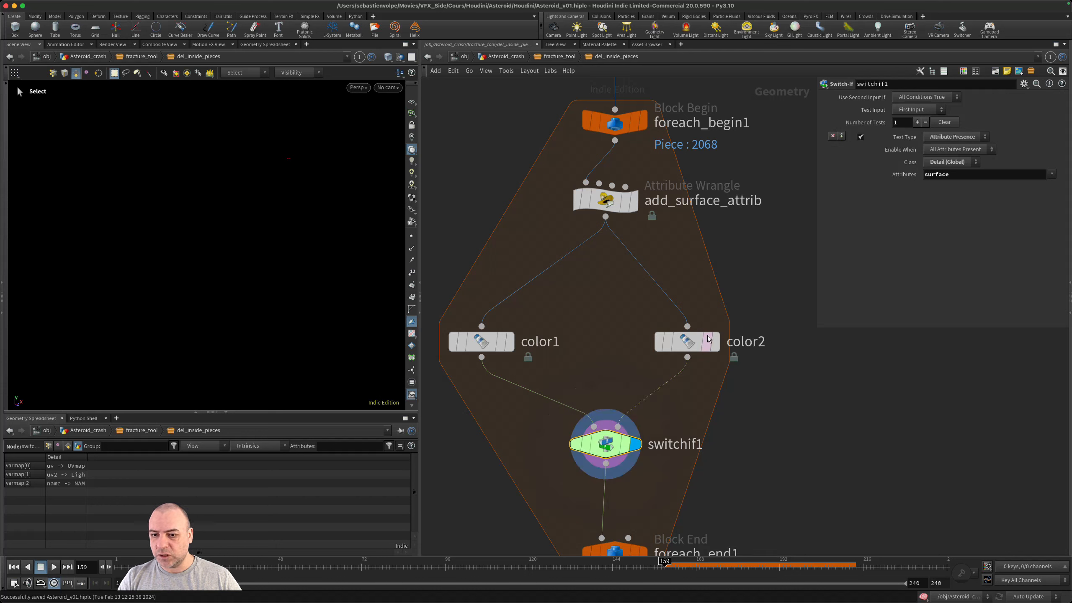
{"action": "left_click", "coordinate": [695, 343]}
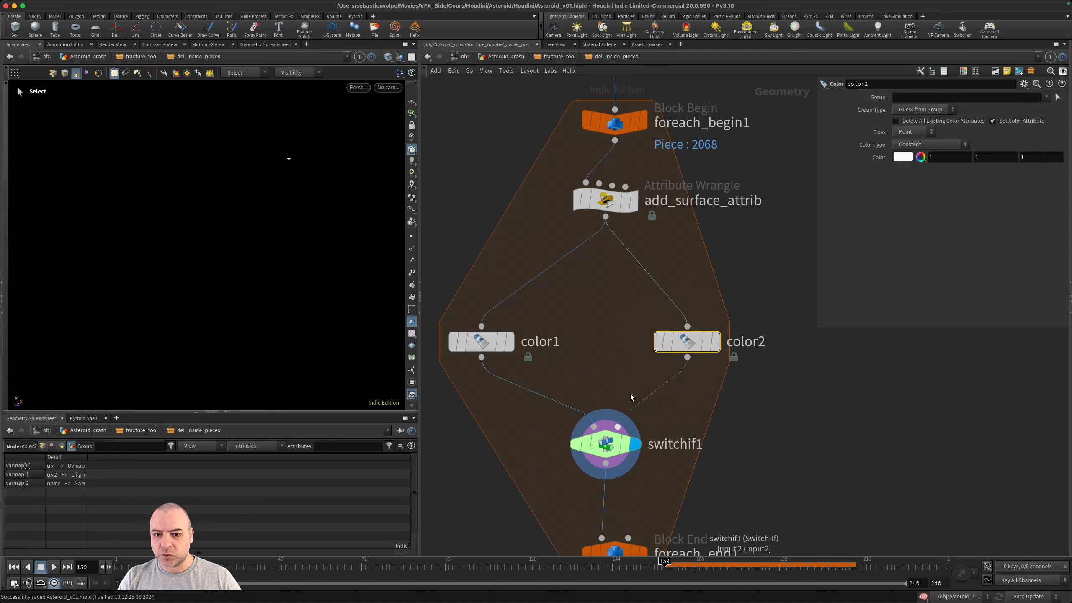
- Display the merged loop result from foreach_end1 in the viewport
{"action": "key", "text": "h"}
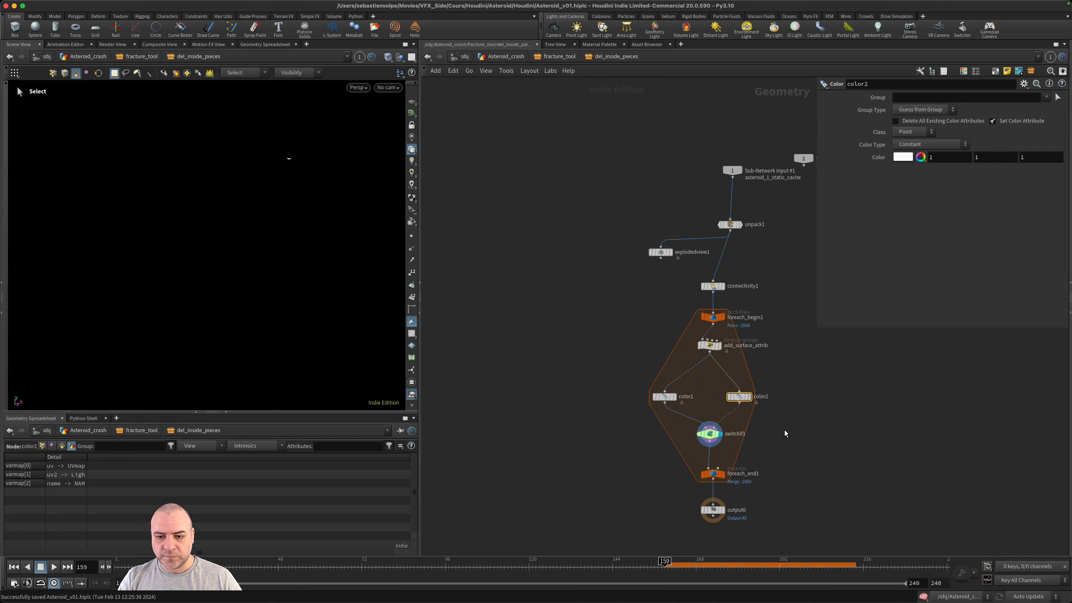
{"action": "scroll", "coordinate": [720, 421], "scroll_direction": "up", "scroll_amount": 5}
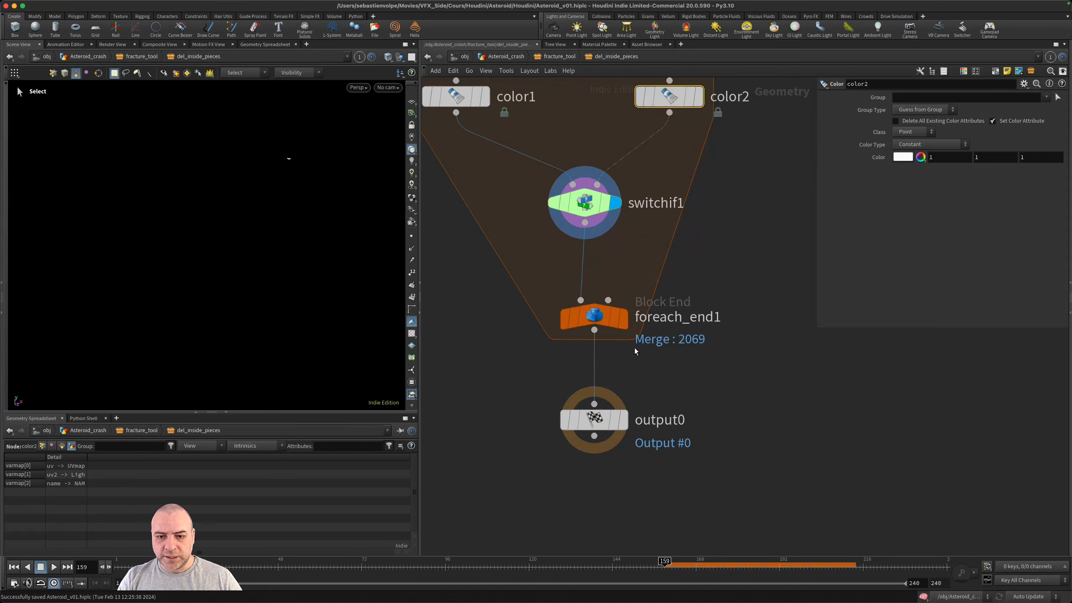
{"action": "left_click", "coordinate": [622, 319]}
{"action": "middle_click_drag", "start_coordinate": [704, 384], "coordinate": [782, 404]}
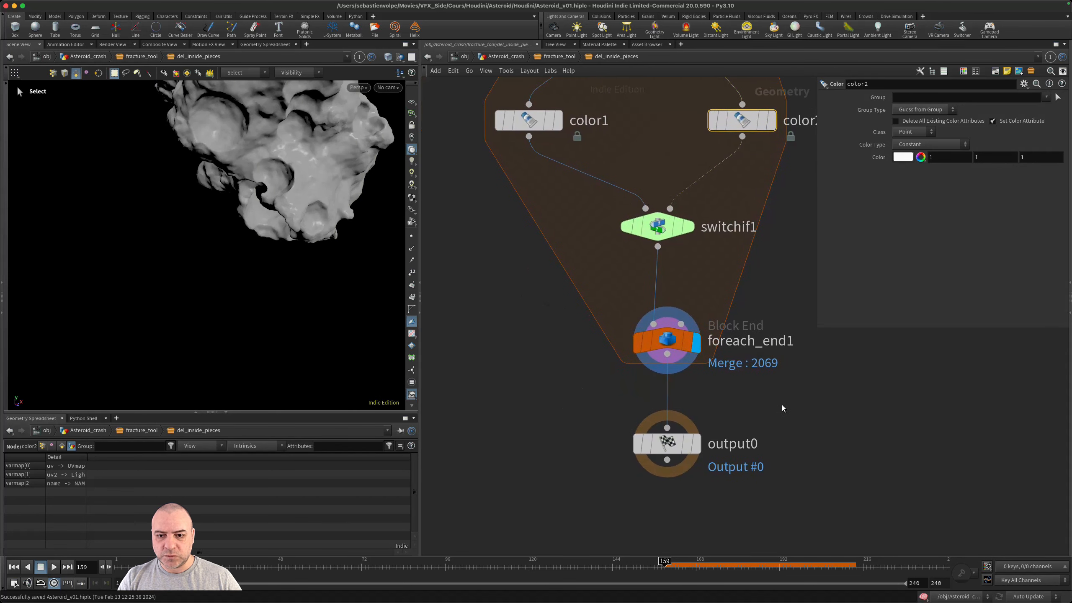
- Add an Exploded View node branching off foreach_end1 and display it
{"action": "left_click", "coordinate": [667, 354]}
{"action": "key", "text": "Tab"}
{"action": "type", "text": "expl"}
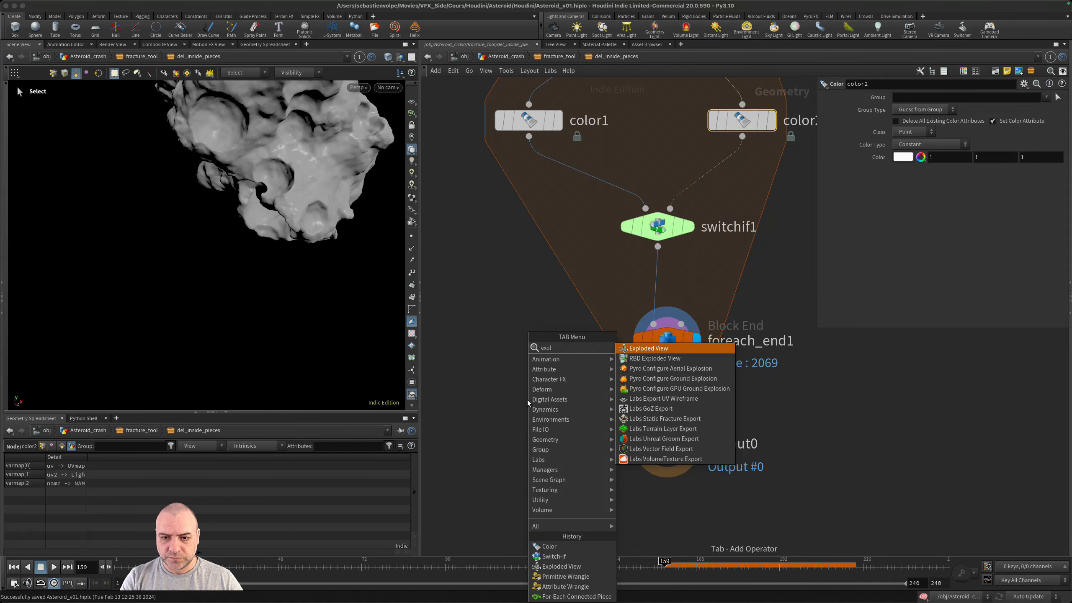
{"action": "key", "text": "Return"}
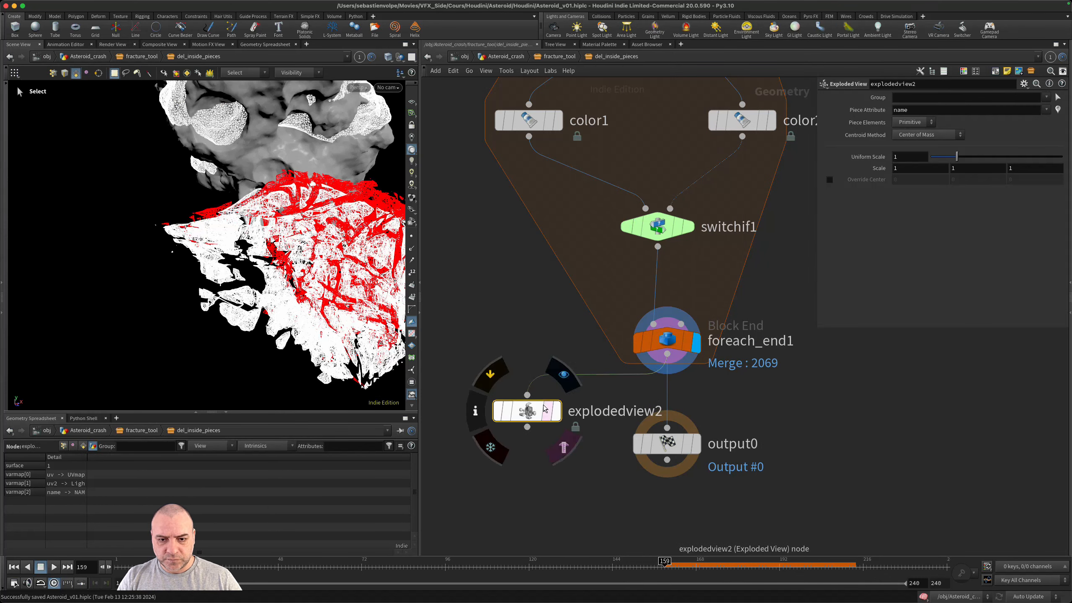
{"action": "left_click", "coordinate": [561, 373]}
- Examine the exploded red and white pieces up close and collapse the geometry spreadsheet pane to enlarge the viewport
{"action": "left_click_drag", "start_coordinate": [270, 230], "coordinate": [346, 215], "text": "alt"}
{"action": "scroll", "coordinate": [346, 215], "scroll_direction": "up", "scroll_amount": 4}
{"action": "scroll", "coordinate": [192, 176], "scroll_direction": "up", "scroll_amount": 2}
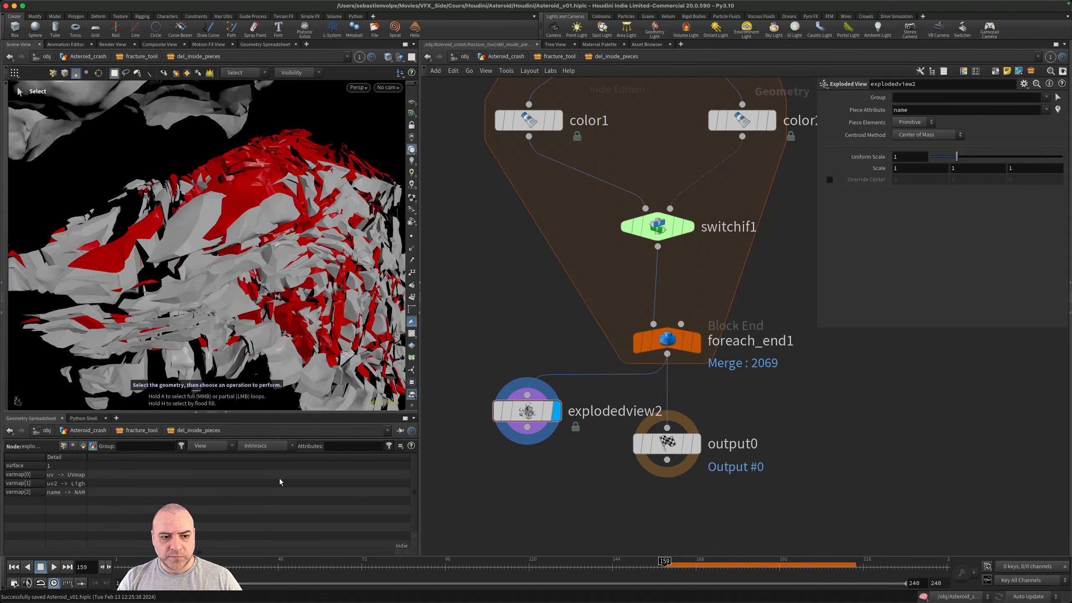
{"action": "left_click", "coordinate": [227, 413]}
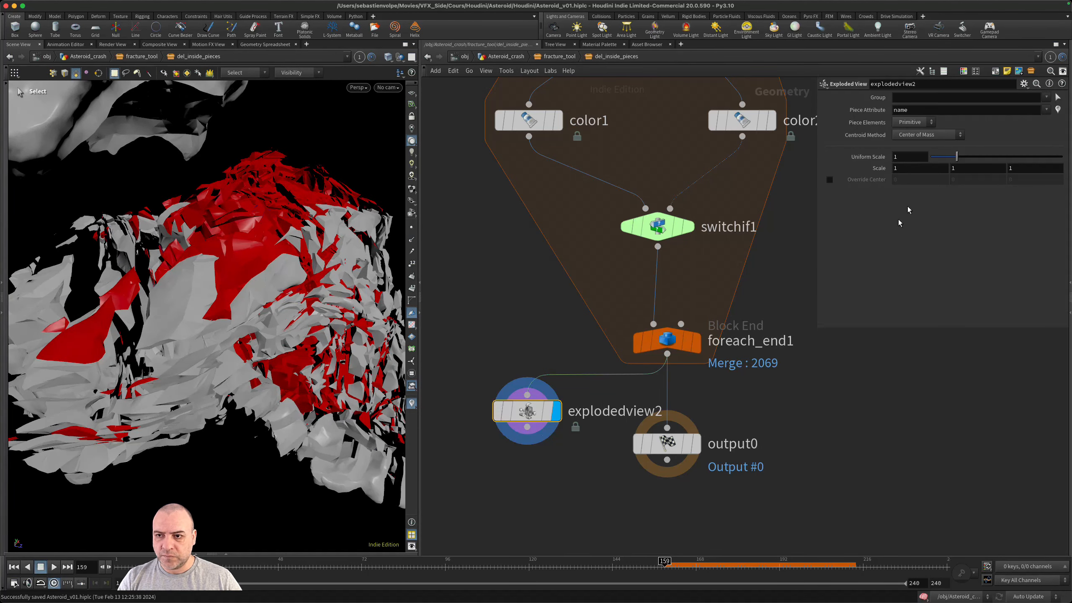
- Set the Exploded View's Uniform Scale to 0 and inspect the reassembled asteroid's surface
{"action": "left_click_drag", "start_coordinate": [956, 157], "coordinate": [930, 160]}
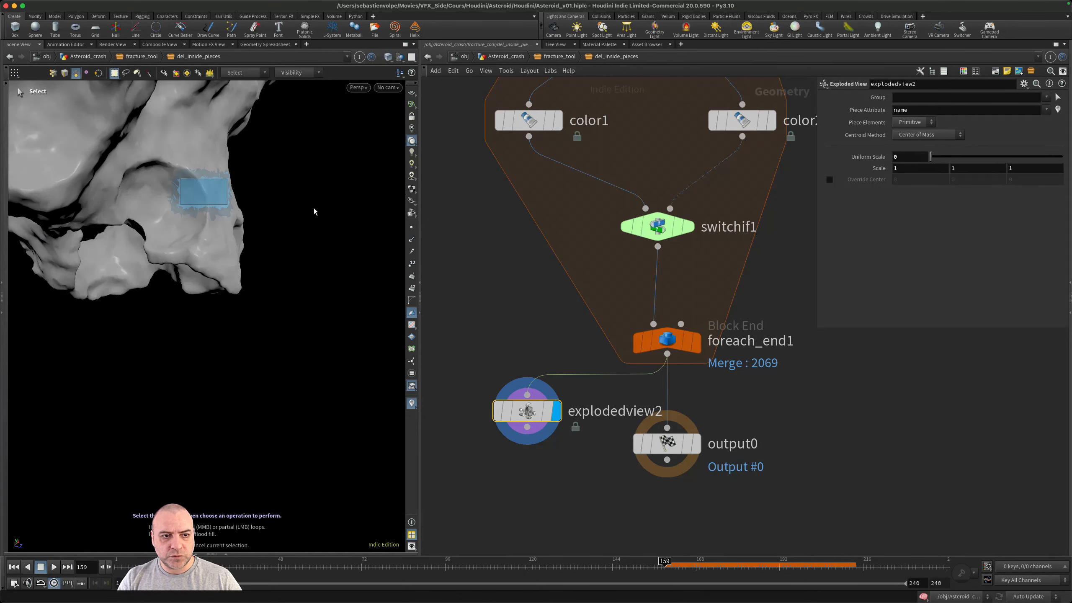
{"action": "left_click_drag", "start_coordinate": [249, 222], "coordinate": [224, 114], "text": "alt"}
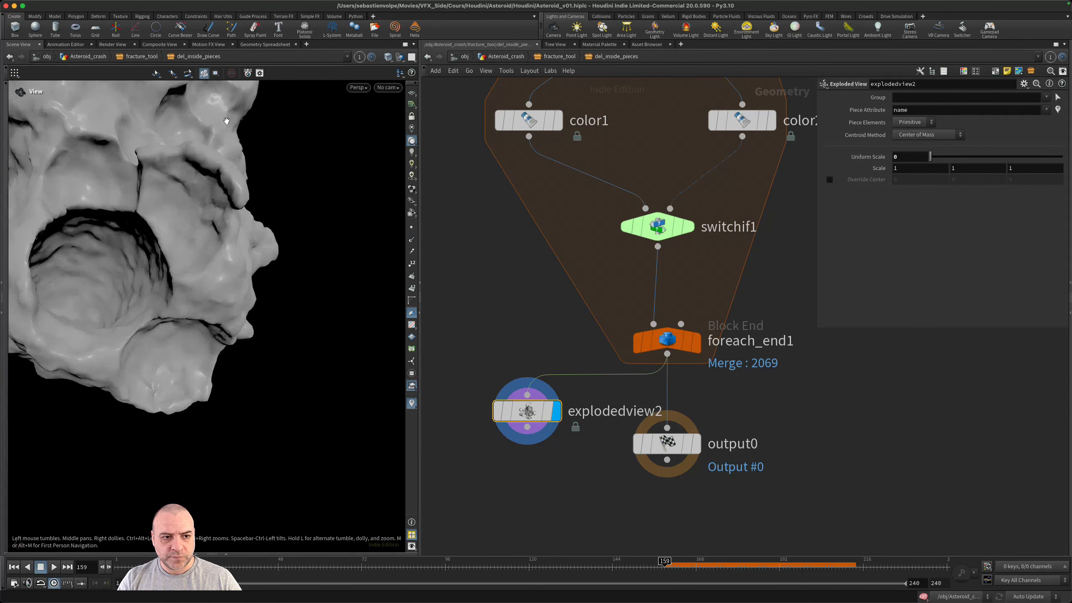
- Set the Exploded View's Uniform Scale to 0.33 and examine the red inside pieces from several angles
{"action": "middle_click_drag", "start_coordinate": [246, 168], "coordinate": [325, 248], "text": "alt"}
{"action": "left_click_drag", "start_coordinate": [324, 247], "coordinate": [286, 292], "text": "alt"}
{"action": "right_click_drag", "start_coordinate": [286, 292], "coordinate": [315, 284], "text": "alt"}
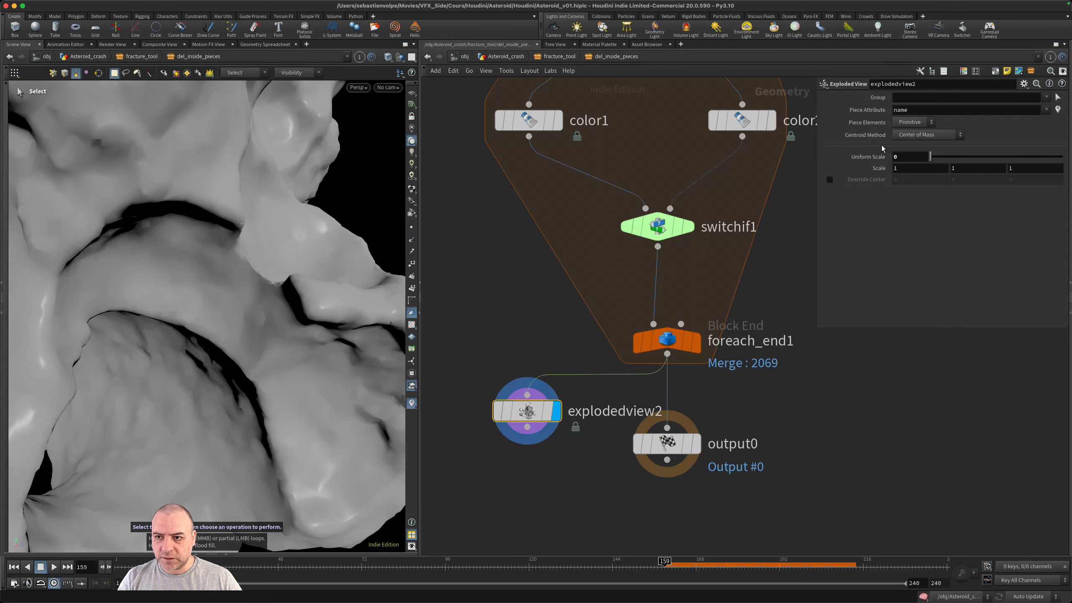
{"action": "middle_click_drag", "start_coordinate": [895, 154], "coordinate": [1008, 175]}
{"action": "left_click_drag", "start_coordinate": [218, 318], "coordinate": [215, 257], "text": "alt"}
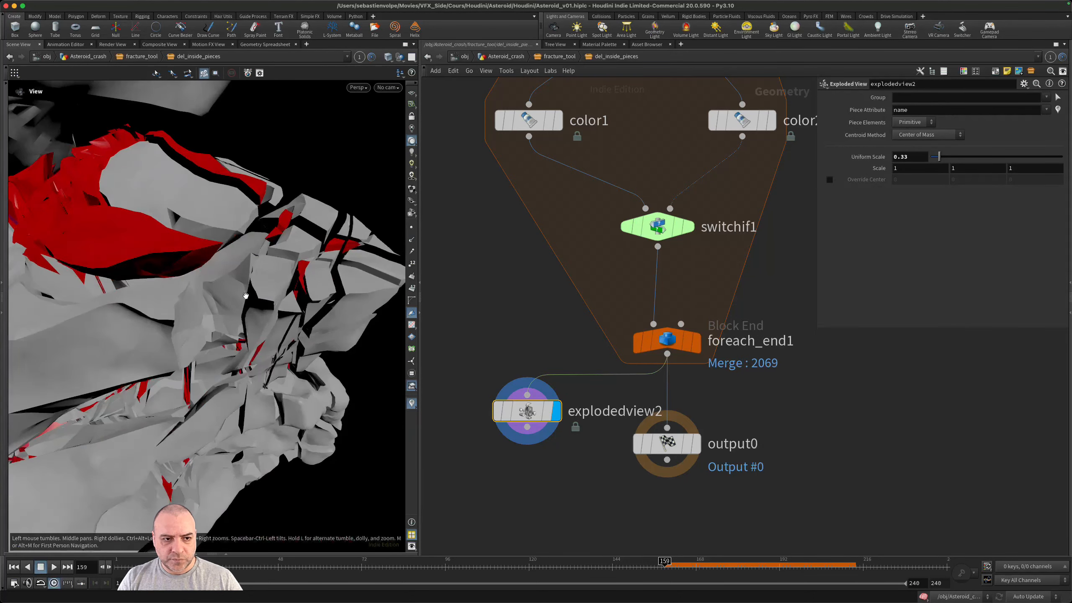
{"action": "right_click_drag", "start_coordinate": [215, 257], "coordinate": [250, 249], "text": "alt"}
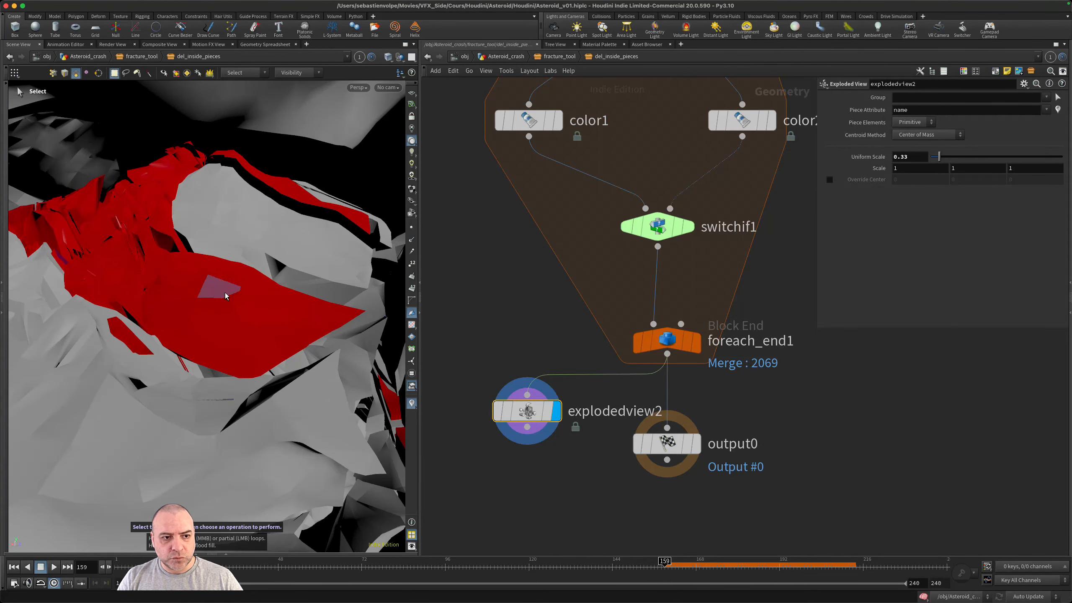
{"action": "left_click_drag", "start_coordinate": [282, 262], "coordinate": [206, 263], "text": "alt"}
{"action": "right_click_drag", "start_coordinate": [206, 263], "coordinate": [147, 252], "text": "alt"}
{"action": "left_click_drag", "start_coordinate": [146, 252], "coordinate": [250, 326], "text": "alt"}
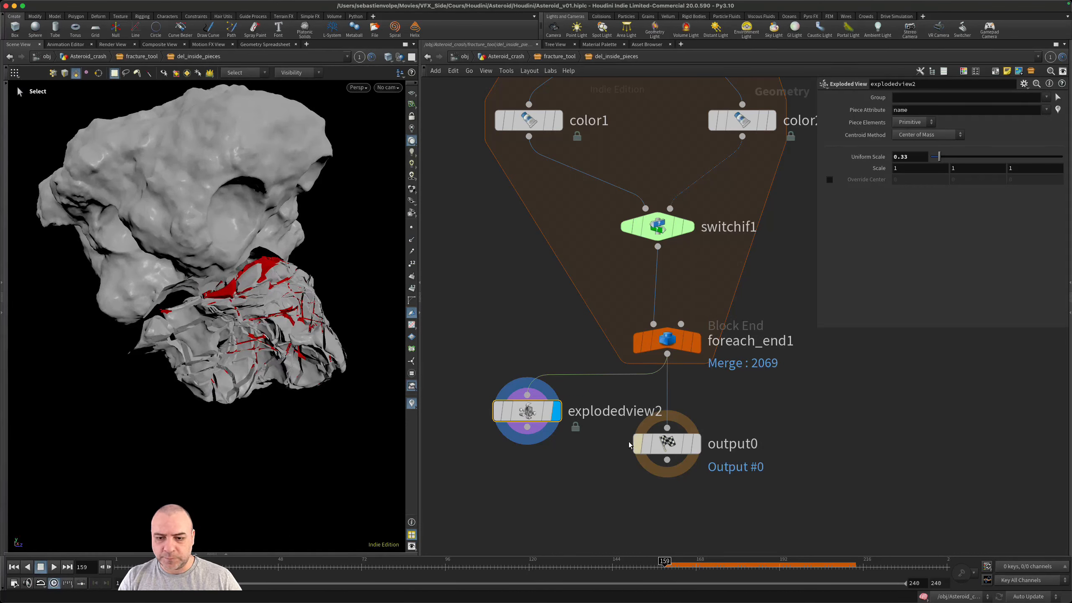
- Delete the Exploded View node below foreach_end1 and move output0 farther down to make room in the network
{"action": "key", "text": "Delete"}
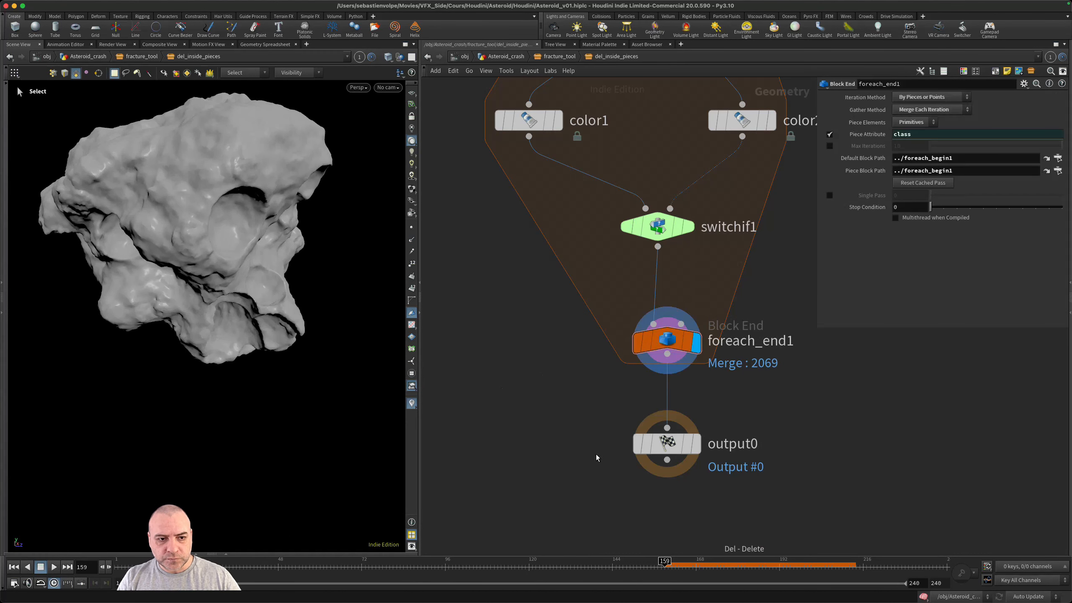
{"action": "key", "text": "h"}
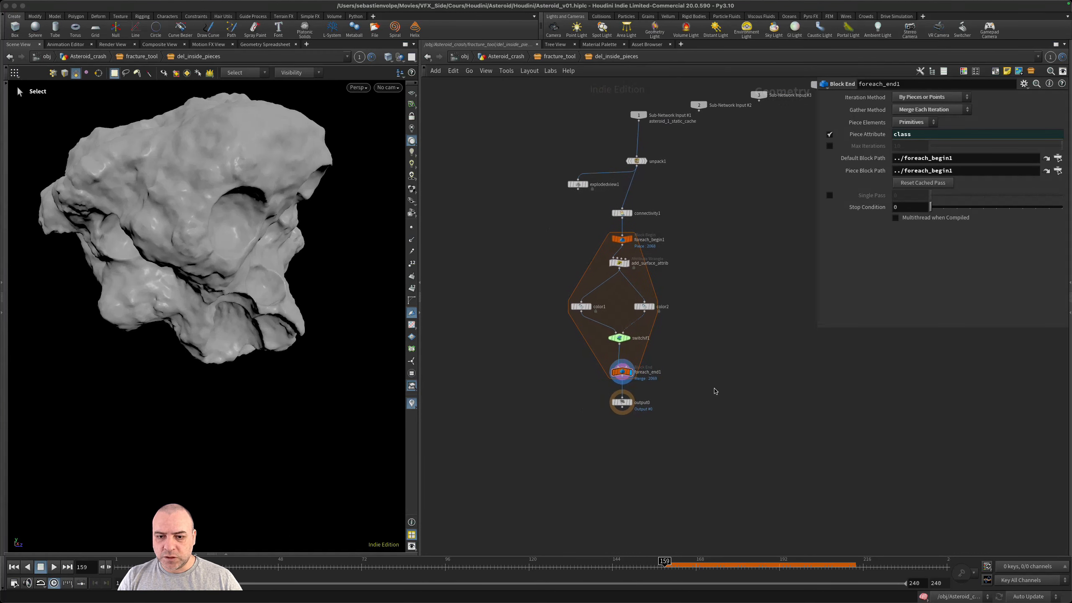
{"action": "middle_click_drag", "start_coordinate": [674, 411], "coordinate": [690, 369]}
{"action": "scroll", "coordinate": [640, 372], "scroll_direction": "up", "scroll_amount": 1}
{"action": "left_click_drag", "start_coordinate": [637, 362], "coordinate": [639, 446]}
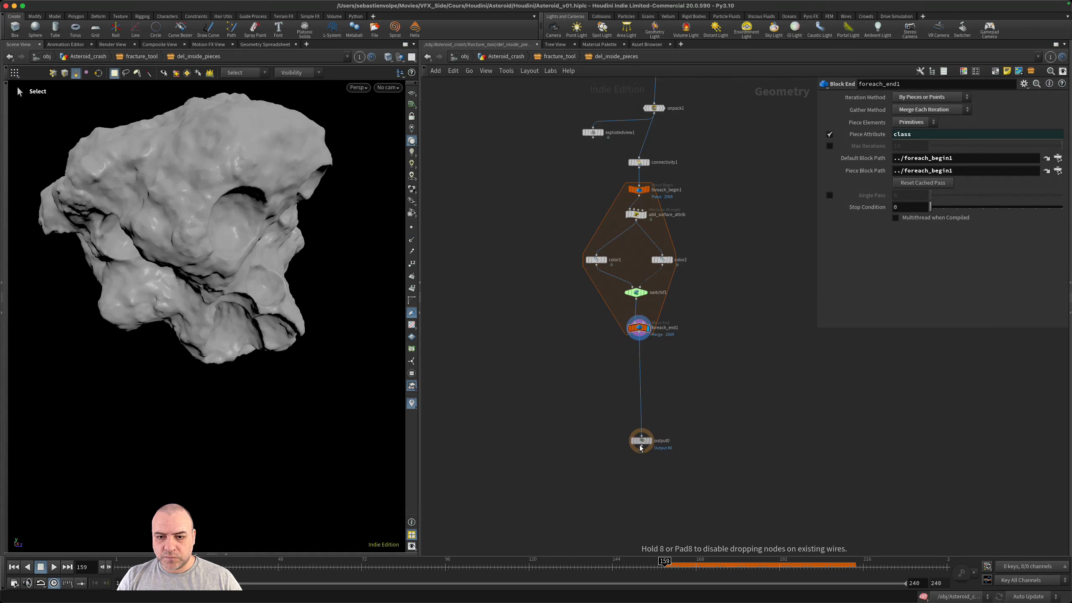
- Insert a Split node on the wire between foreach_end1 and output0 and display it
{"action": "scroll", "coordinate": [658, 375], "scroll_direction": "up", "scroll_amount": 1}
{"action": "key", "text": "Tab"}
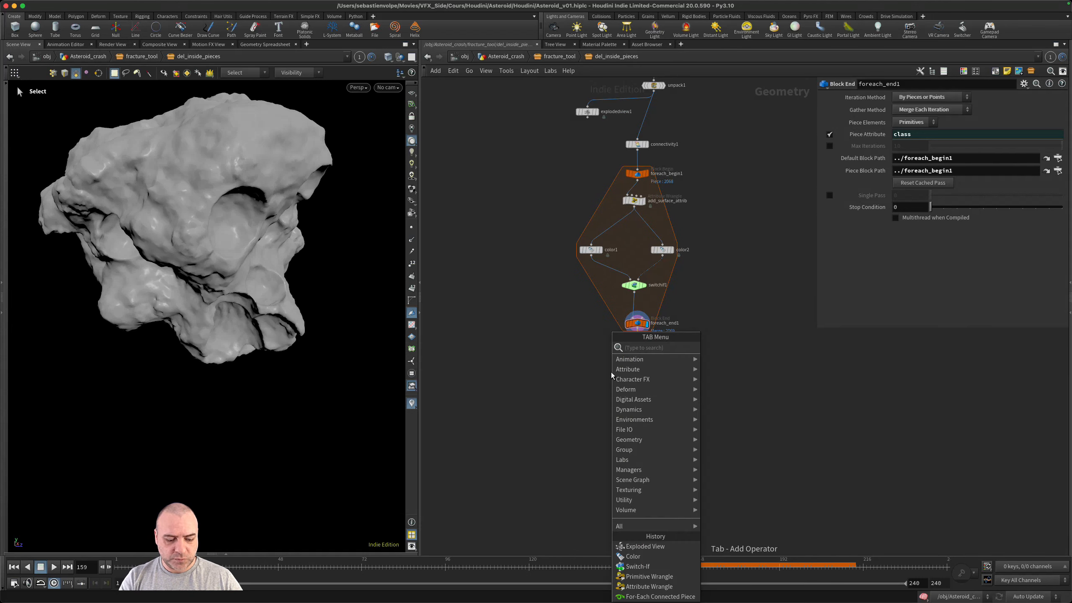
{"action": "type", "text": "split"}
{"action": "key", "text": "Return"}
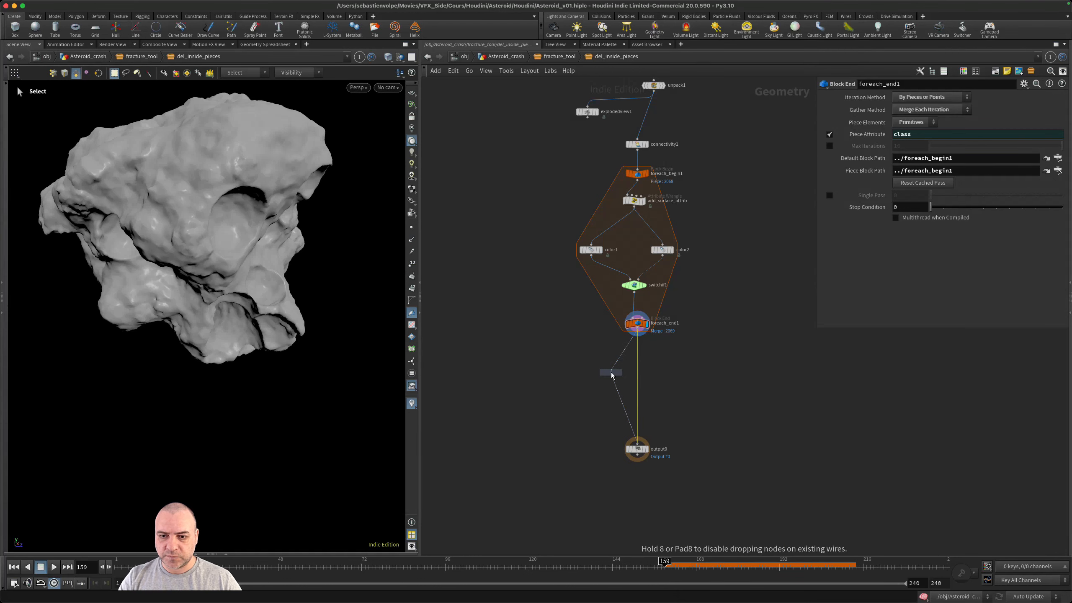
{"action": "left_click", "coordinate": [649, 375]}
{"action": "scroll", "coordinate": [651, 375], "scroll_direction": "up", "scroll_amount": 1}
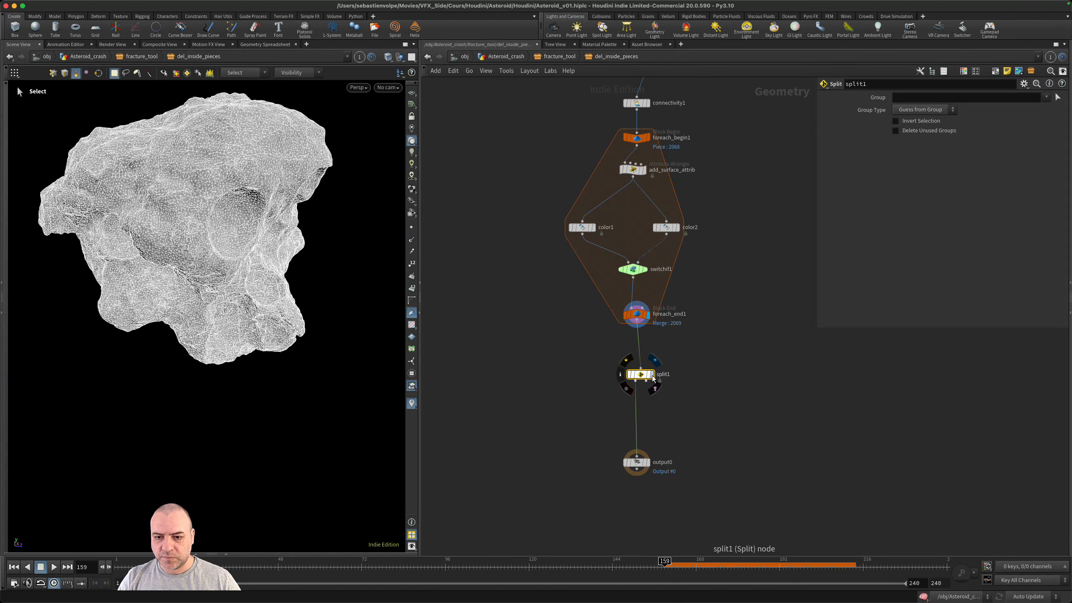
{"action": "left_click", "coordinate": [651, 375]}
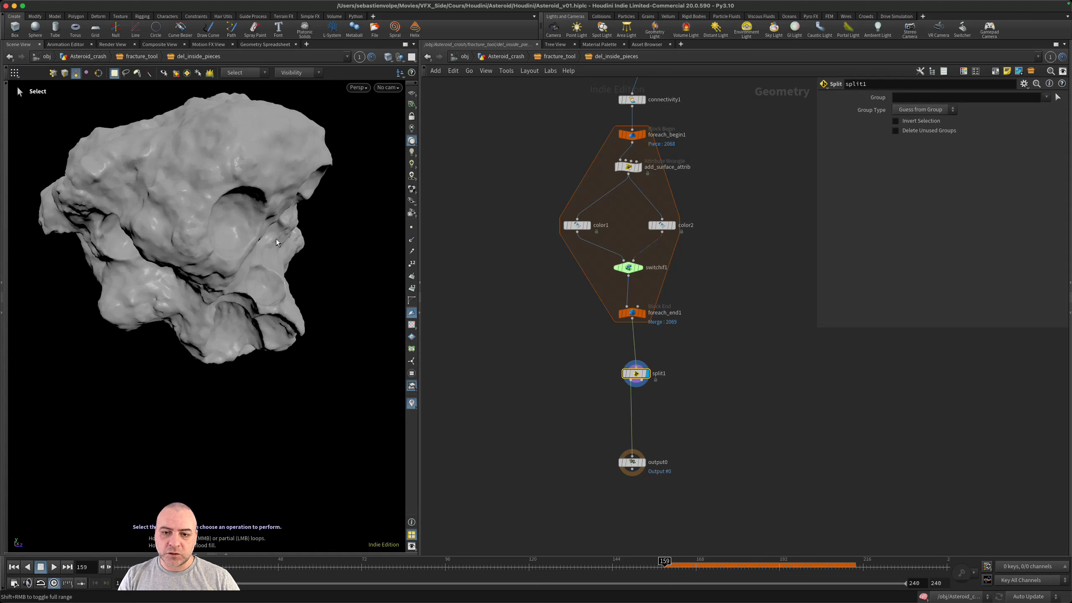
- Display color2, review switchif1's settings, and insert a Group node between add_surface_attrib and color2
{"action": "left_click", "coordinate": [673, 226]}
{"action": "left_click", "coordinate": [675, 225]}
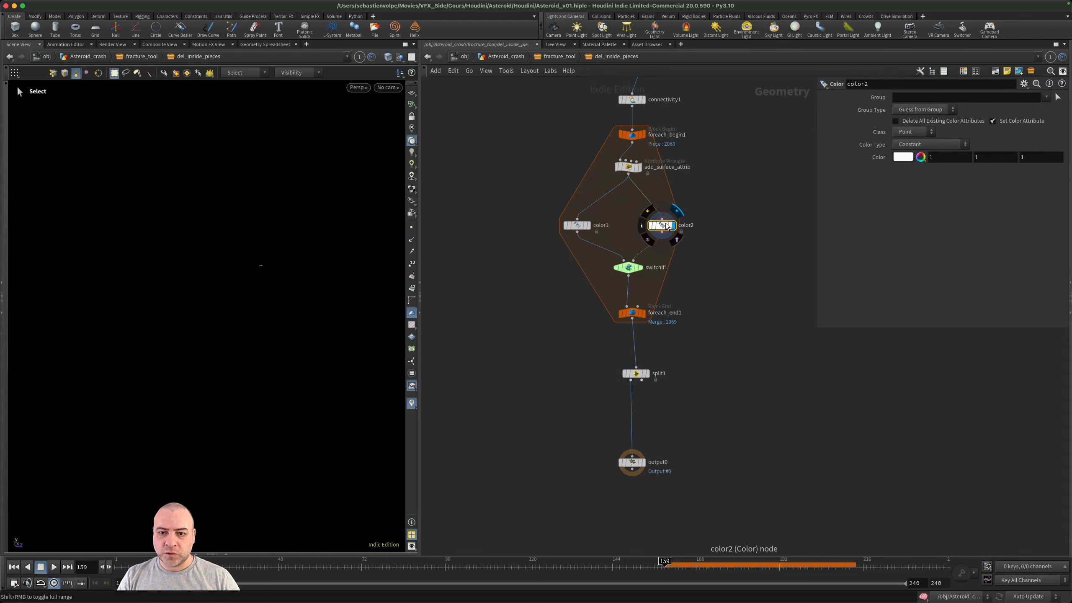
{"action": "left_click", "coordinate": [631, 268]}
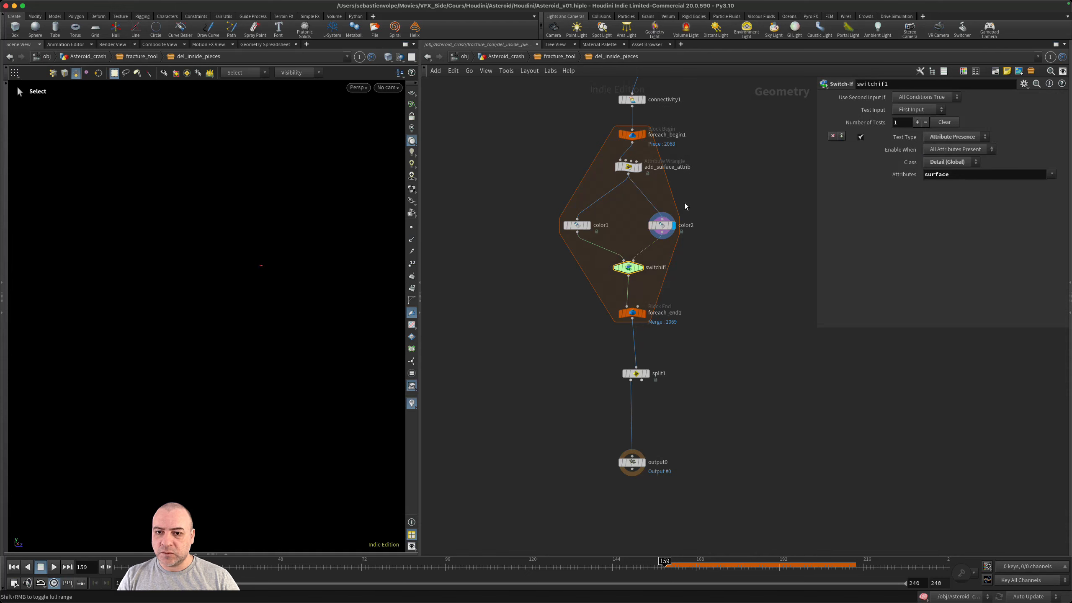
{"action": "scroll", "coordinate": [669, 197], "scroll_direction": "up", "scroll_amount": 2}
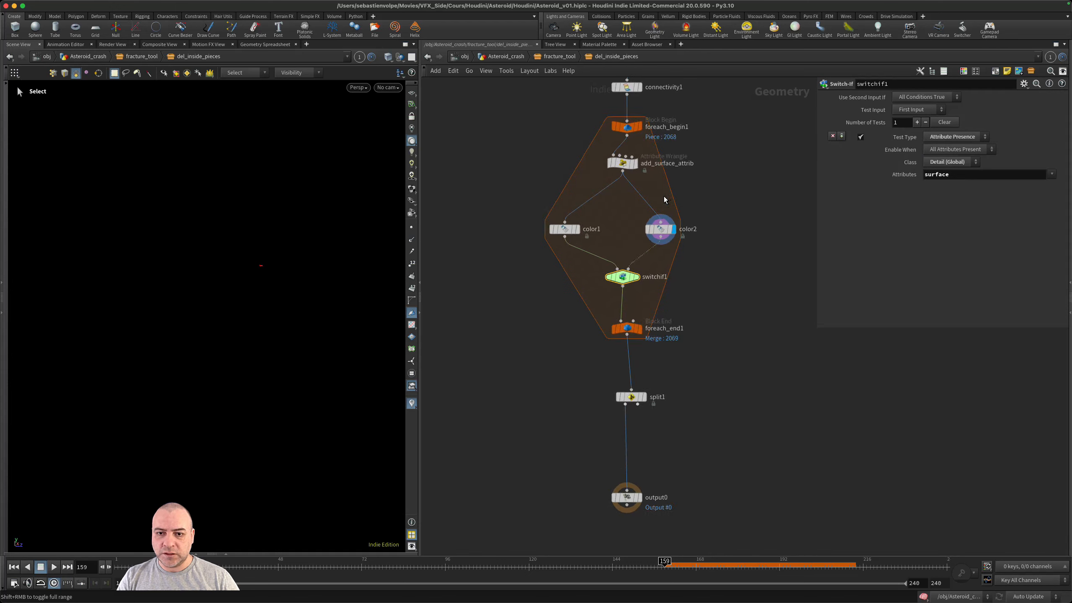
{"action": "key", "text": "Tab"}
{"action": "type", "text": "group"}
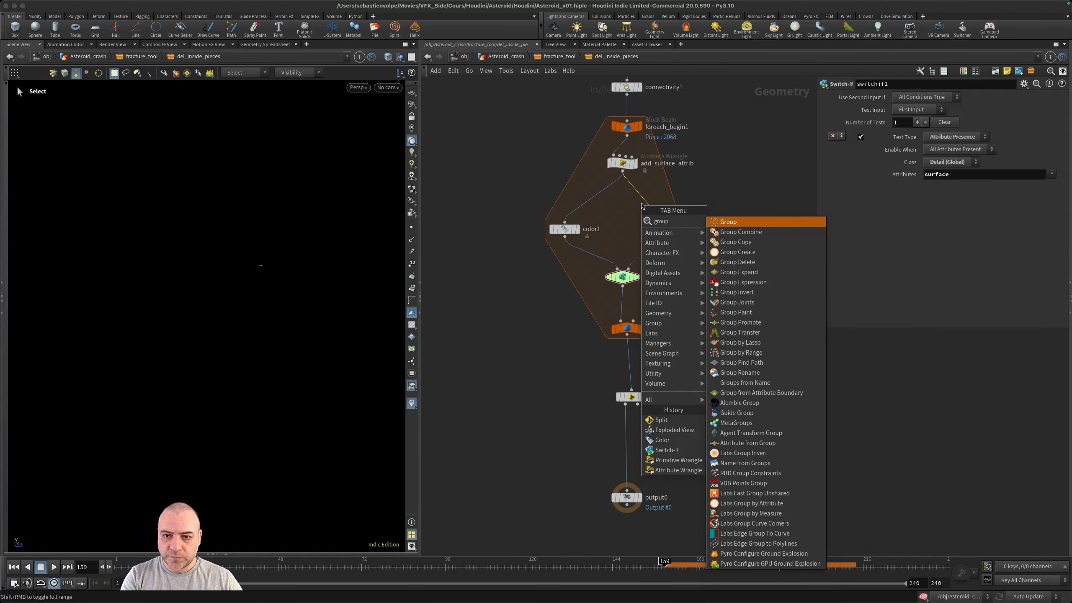
{"action": "key", "text": "Return"}
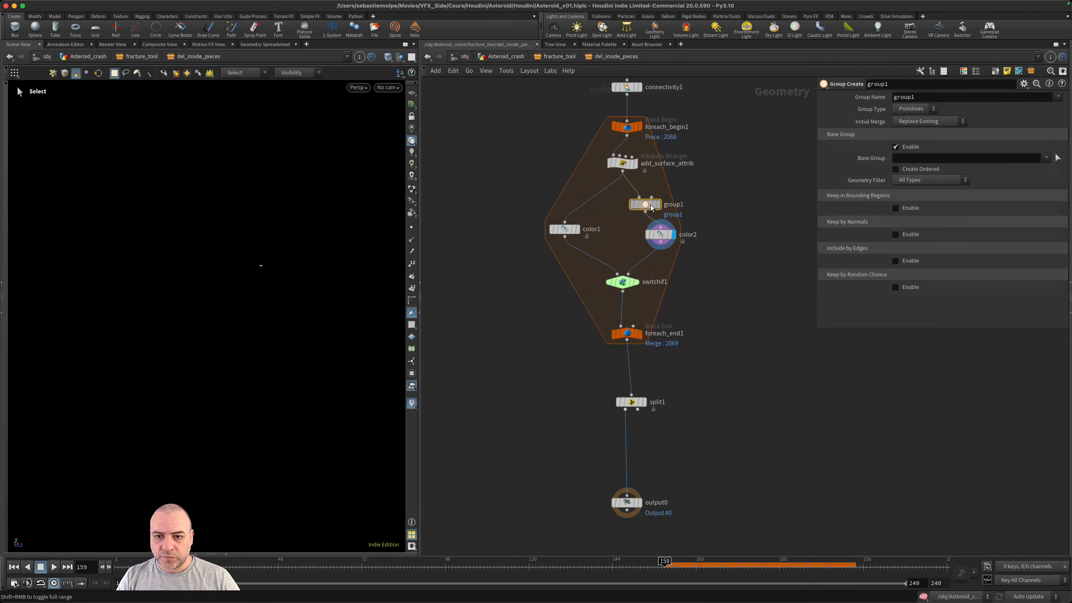
{"action": "left_click", "coordinate": [661, 205]}
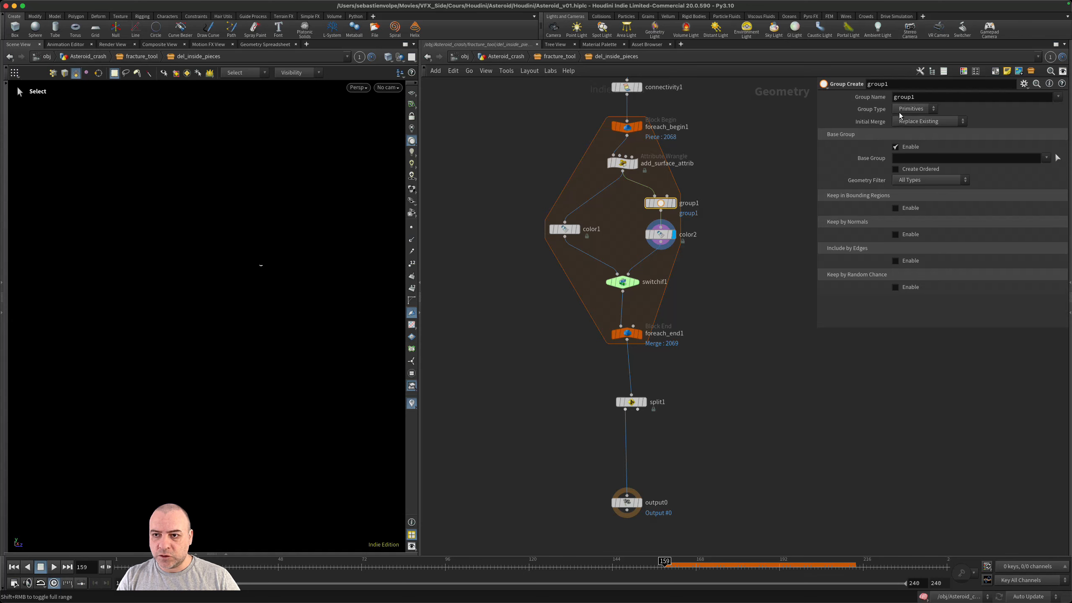
- Name group1's primitive group surface and review the color1 and group1 parameters
{"action": "double_click", "coordinate": [922, 96]}
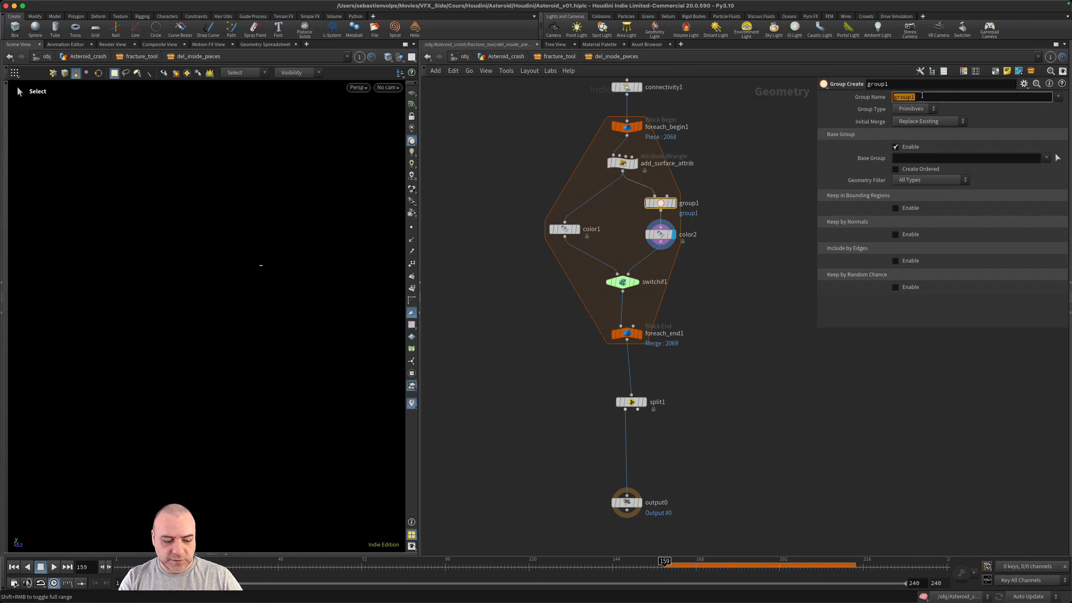
{"action": "key", "text": "Return"}
{"action": "scroll", "coordinate": [665, 313], "scroll_direction": "up", "scroll_amount": 1}
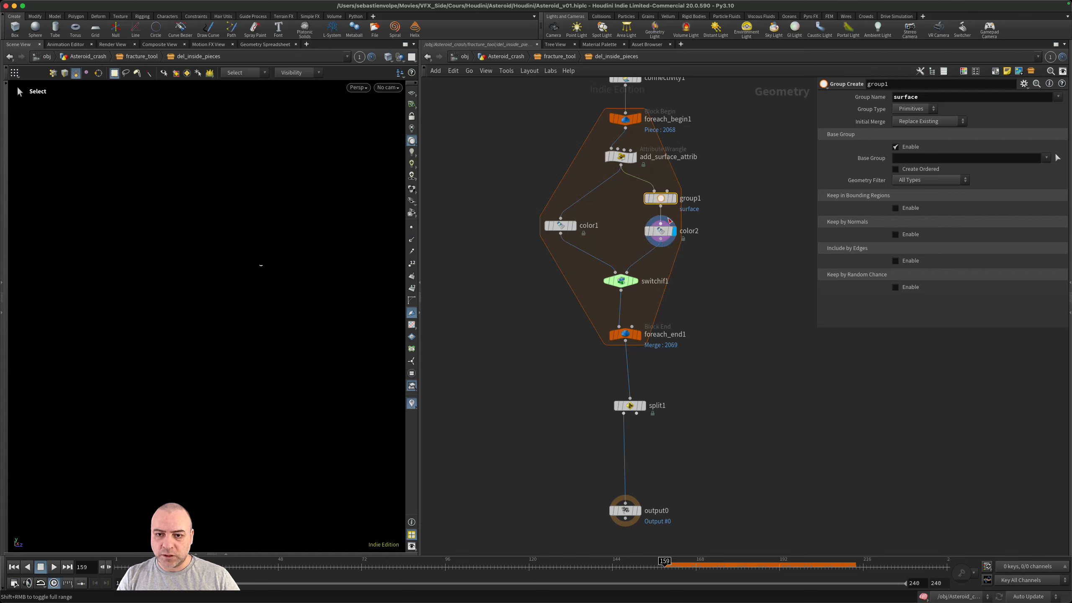
{"action": "left_click", "coordinate": [560, 226]}
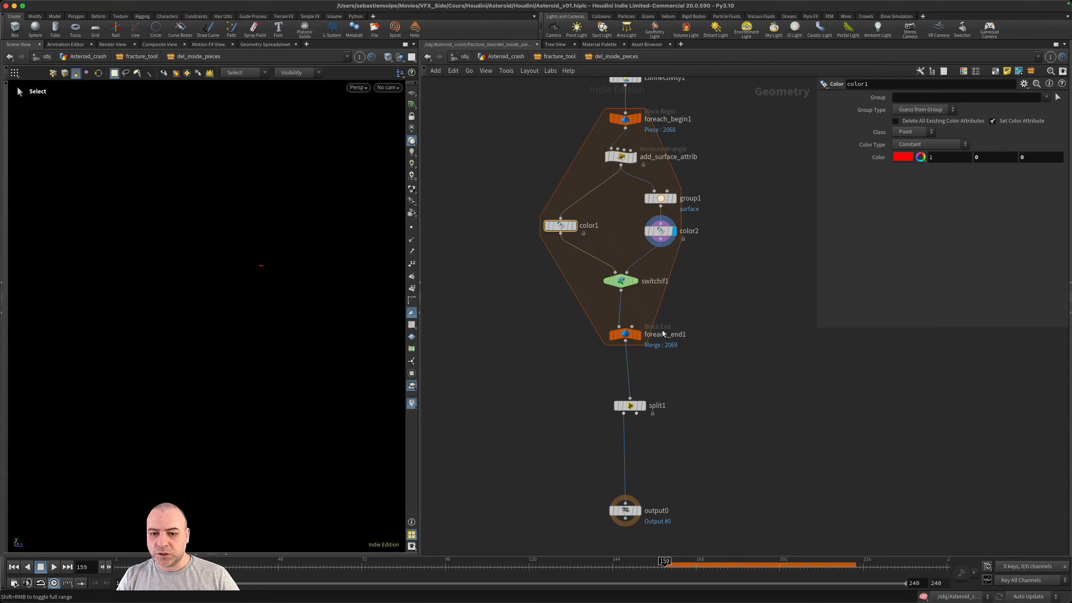
{"action": "scroll", "coordinate": [706, 451], "scroll_direction": "down", "scroll_amount": 3}
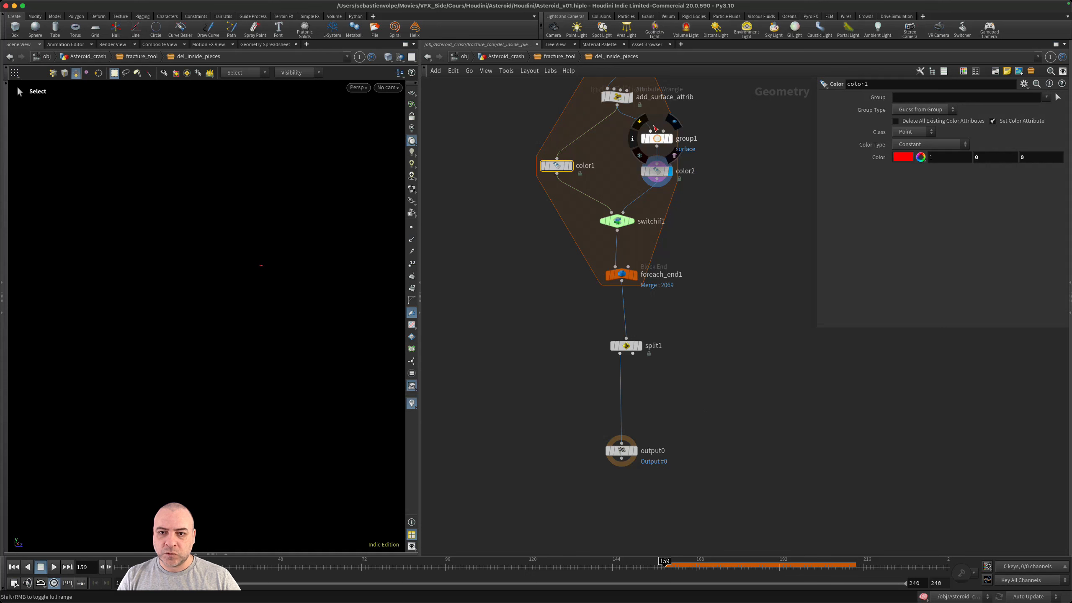
{"action": "left_click", "coordinate": [653, 139]}
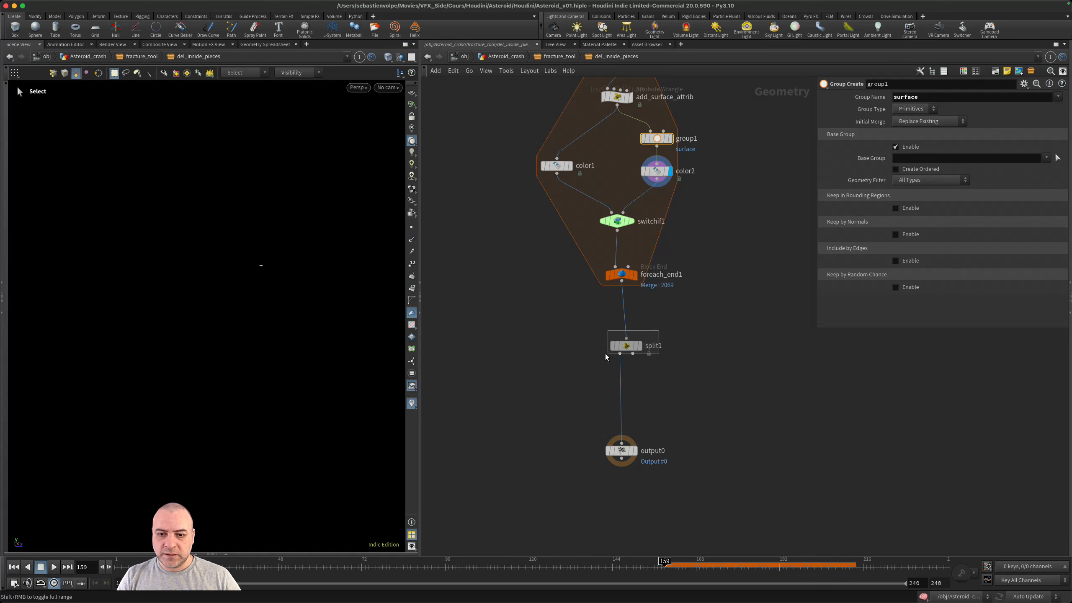
- Set split1's Group Type to Primitives, choose the surface group, and display the node
{"action": "left_click", "coordinate": [632, 346]}
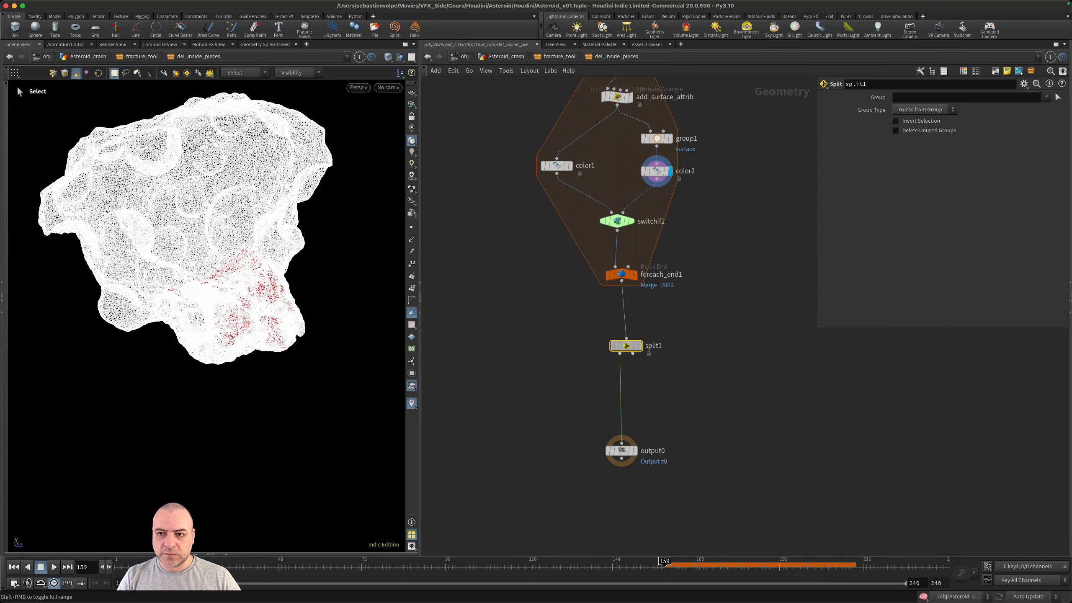
{"action": "left_click", "coordinate": [945, 110]}
{"action": "left_click", "coordinate": [922, 162]}
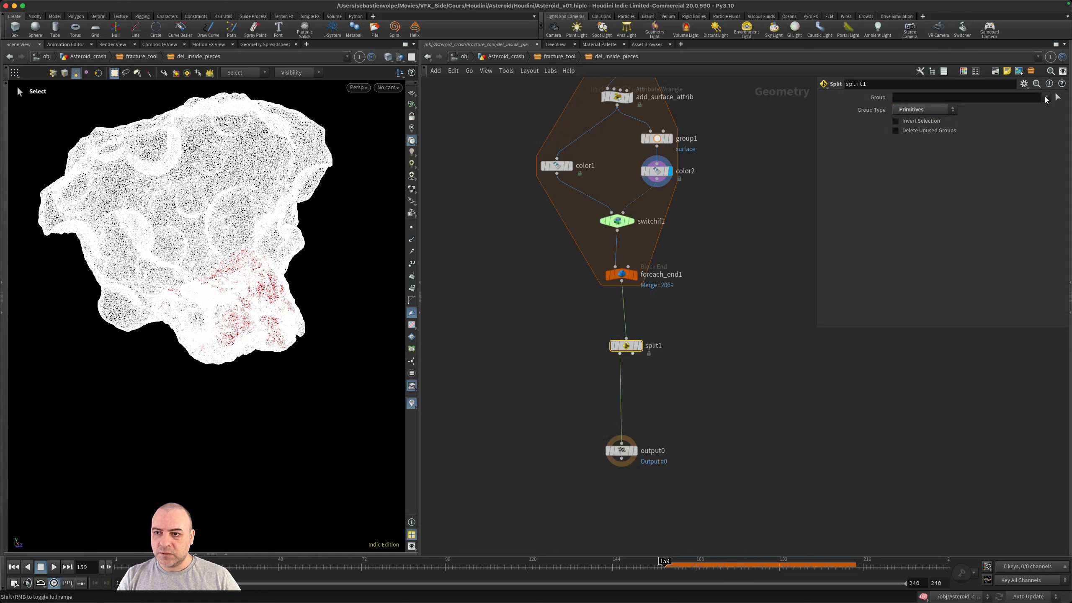
{"action": "left_click", "coordinate": [1046, 98]}
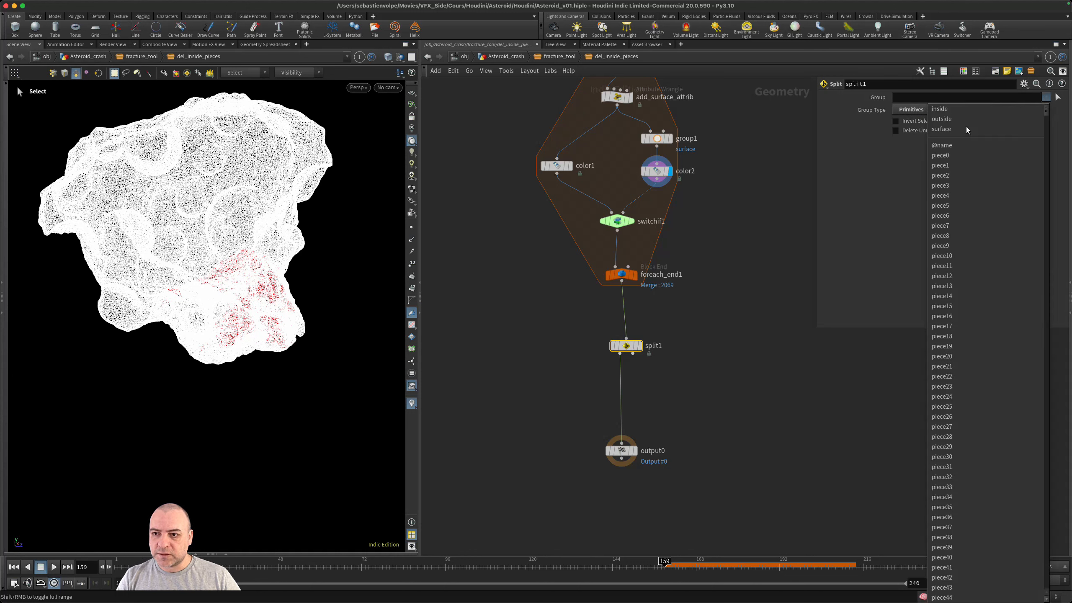
{"action": "left_click", "coordinate": [954, 129]}
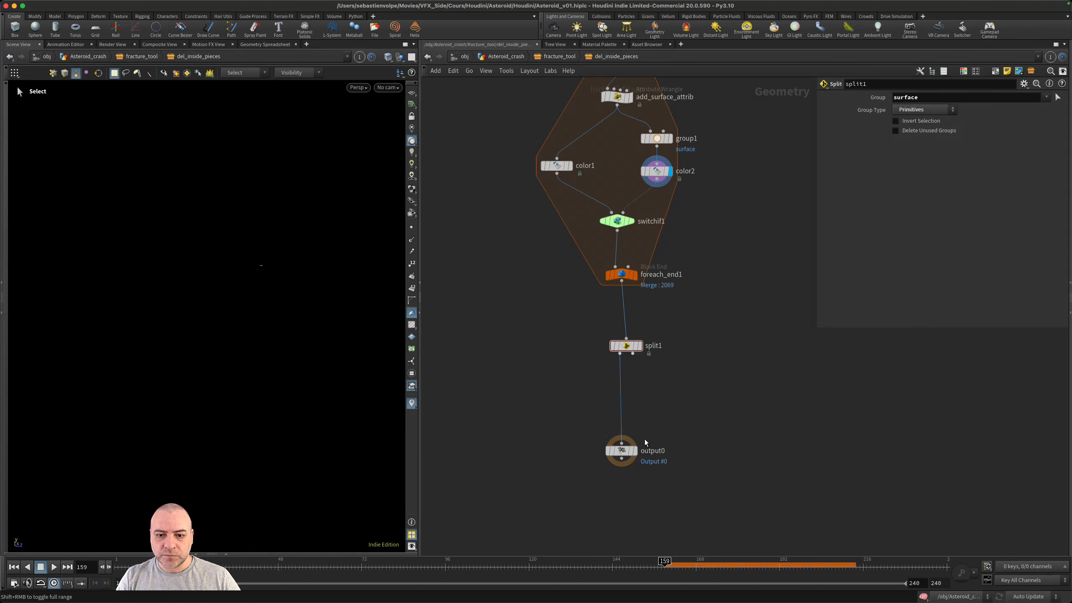
{"action": "left_click", "coordinate": [639, 345]}
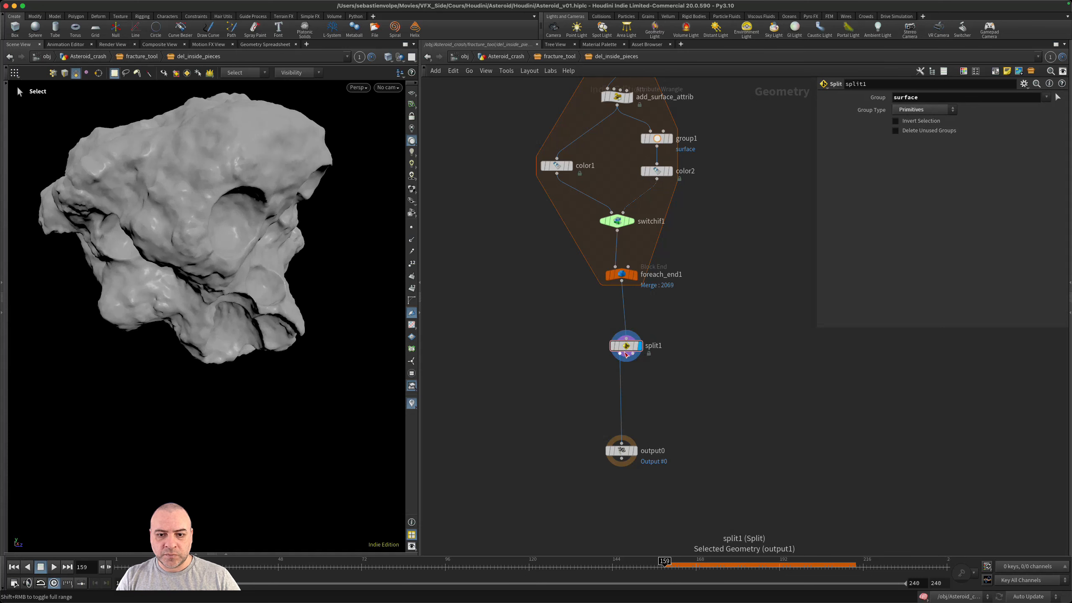
{"action": "left_click", "coordinate": [617, 355]}
{"action": "key", "text": "Tab"}
{"action": "type", "text": "expo"}
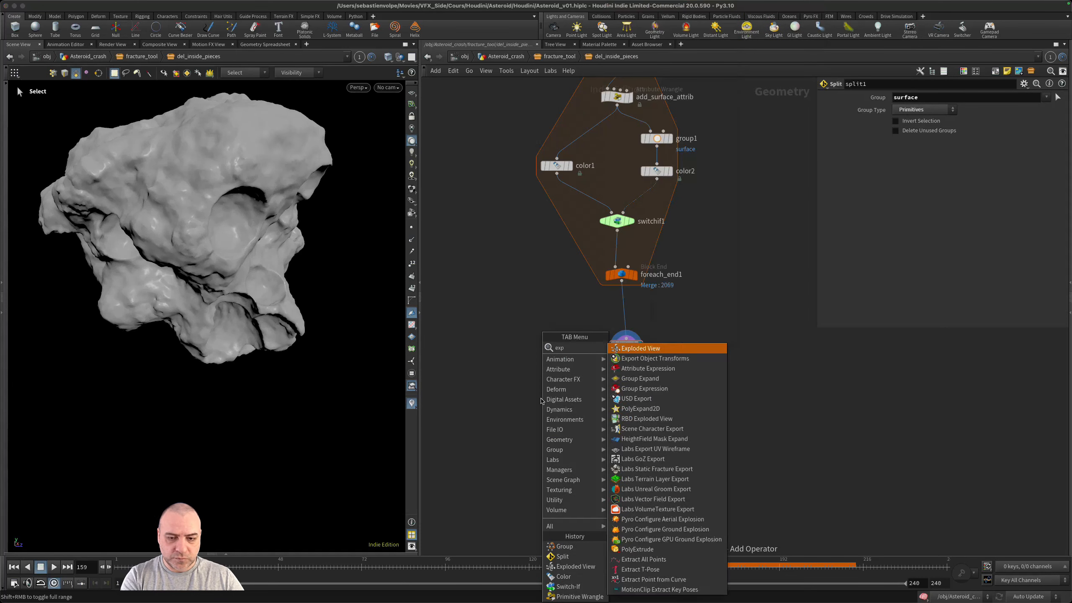
{"action": "key", "text": "Return"}
{"action": "key", "text": "Return"}
{"action": "key", "text": "super+z"}
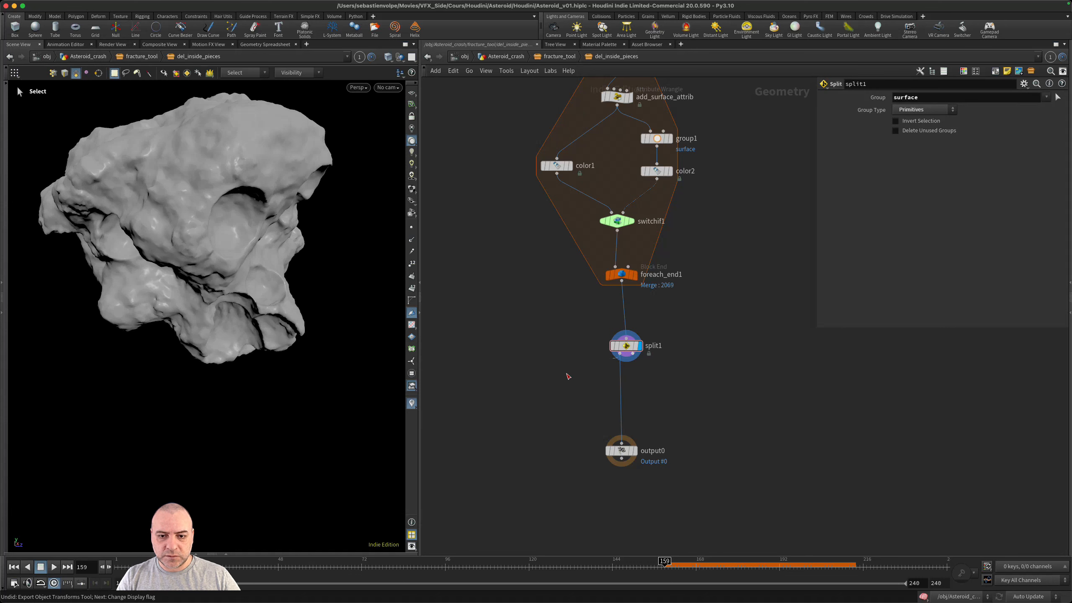
- Add an Exploded View node to split1's first output, display it, and examine the surface pieces
{"action": "key", "text": "Tab"}
{"action": "type", "text": "ex"}
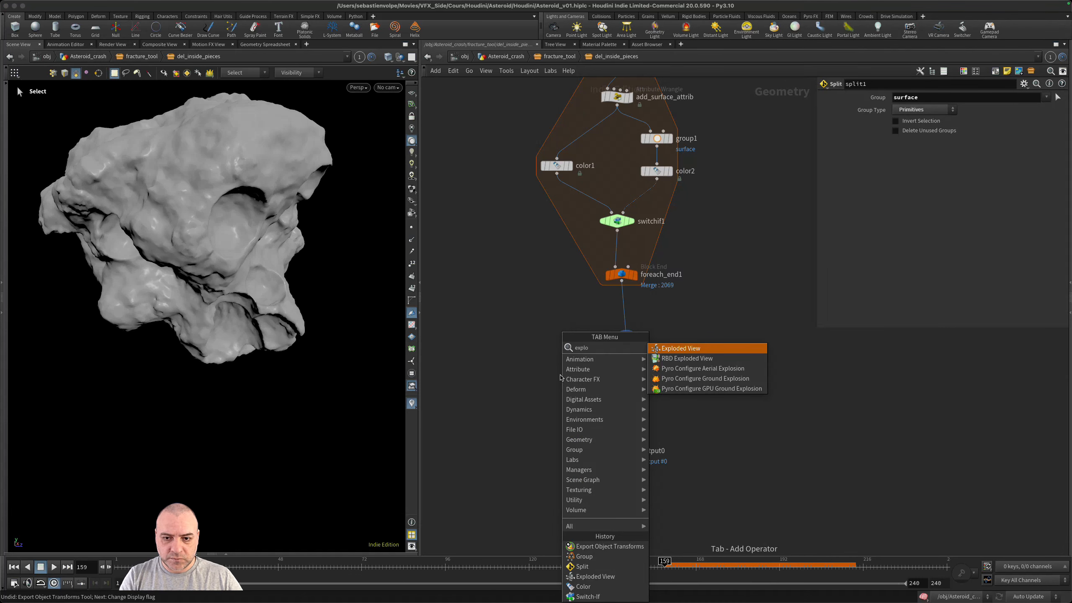
{"action": "key", "text": "Return"}
{"action": "left_click", "coordinate": [560, 377]}
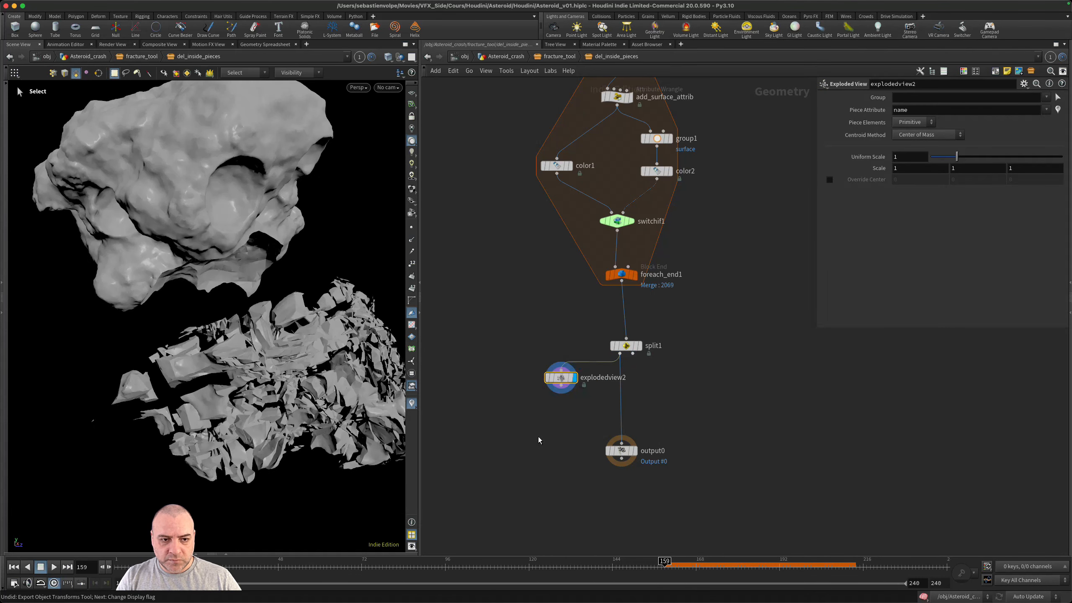
{"action": "left_click", "coordinate": [538, 440]}
{"action": "left_click_drag", "start_coordinate": [249, 344], "coordinate": [367, 309], "text": "alt"}
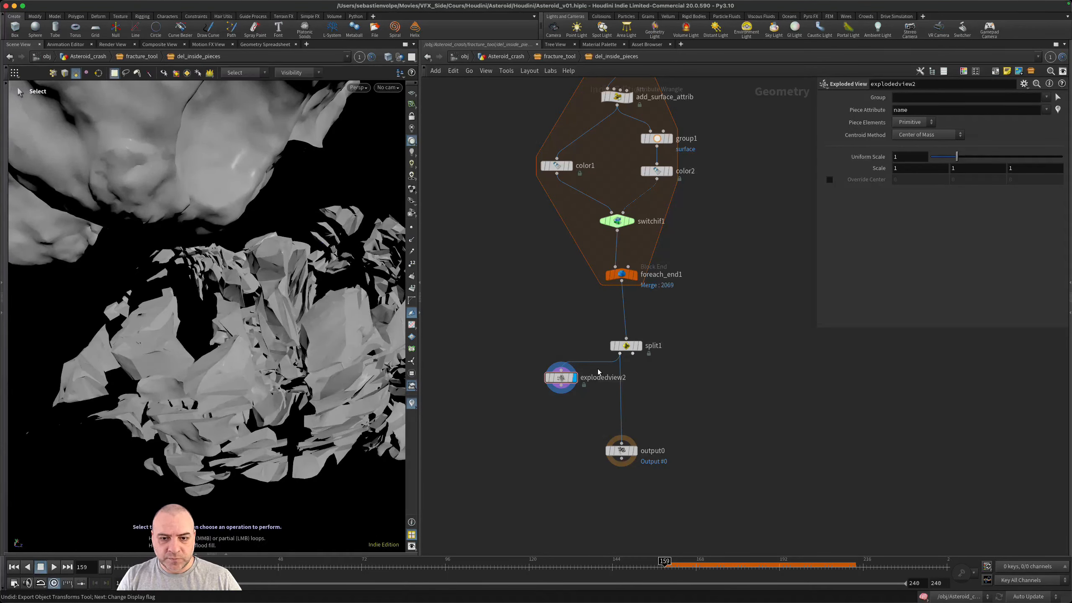
- Duplicate the Exploded View node onto split1's second output and display the red inside pieces
{"action": "left_click_drag", "start_coordinate": [561, 377], "coordinate": [638, 363], "text": "alt"}
{"action": "left_click_drag", "start_coordinate": [320, 280], "coordinate": [280, 230], "text": "alt"}
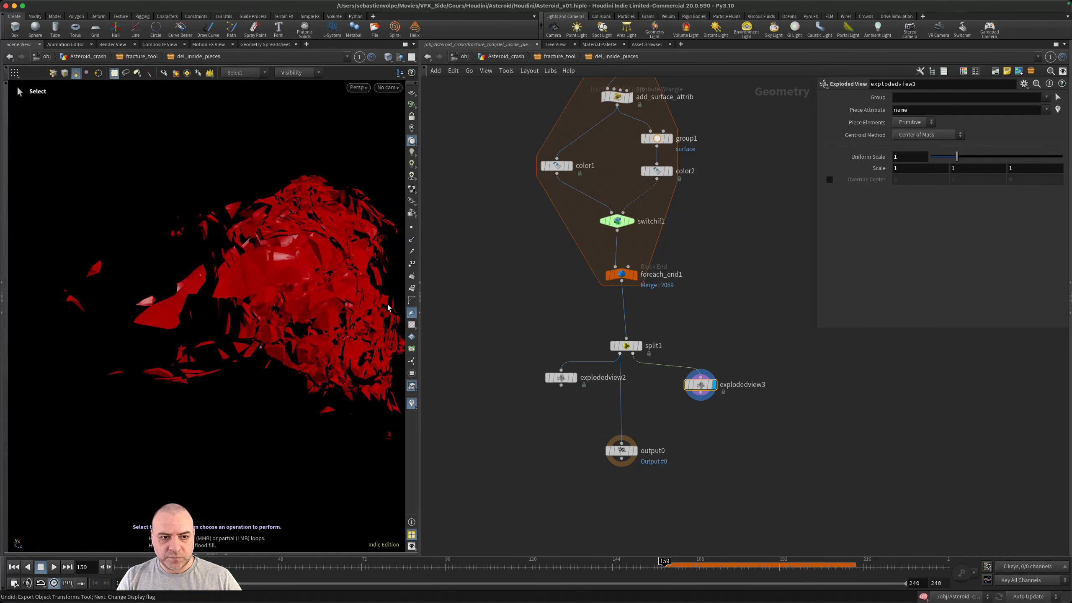
- Review the node info of both Exploded View nodes to compare their geometry, and save the scene
{"action": "left_click", "coordinate": [559, 380]}
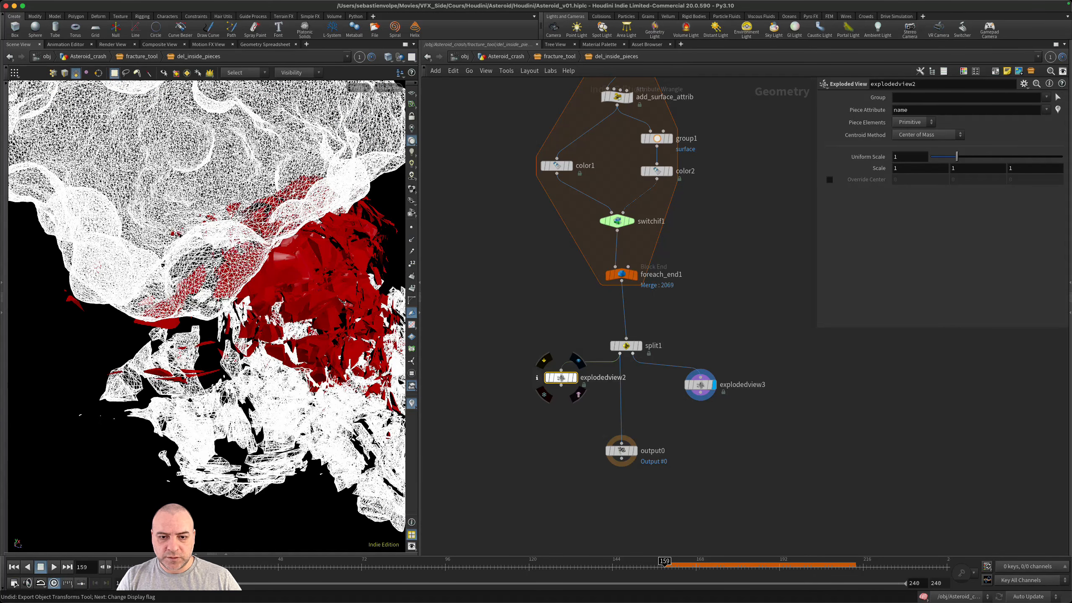
{"action": "left_click", "coordinate": [537, 377]}
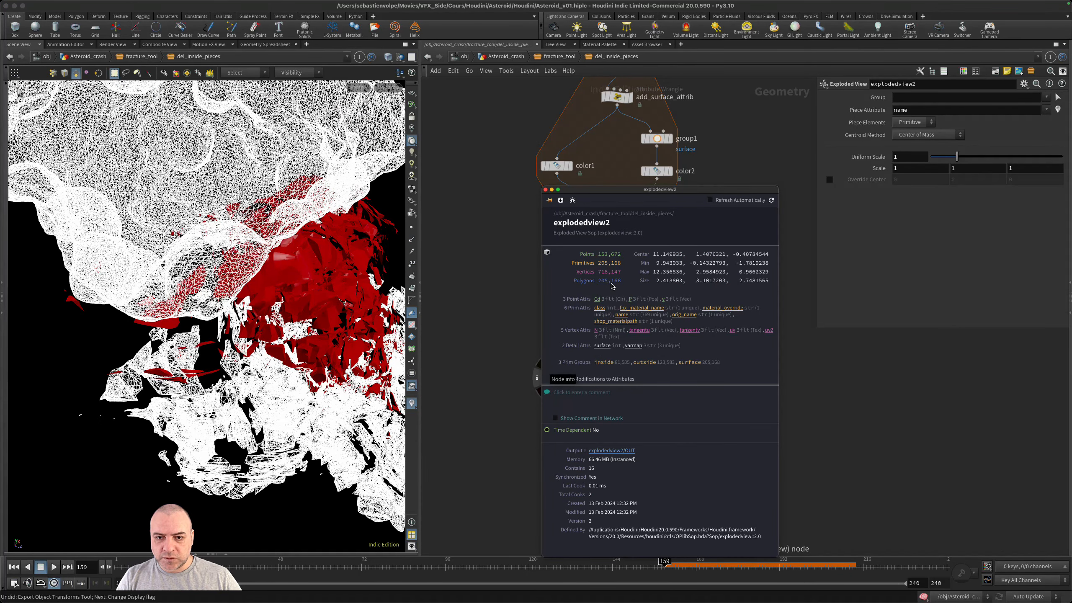
{"action": "left_click", "coordinate": [708, 384]}
{"action": "left_click", "coordinate": [694, 382]}
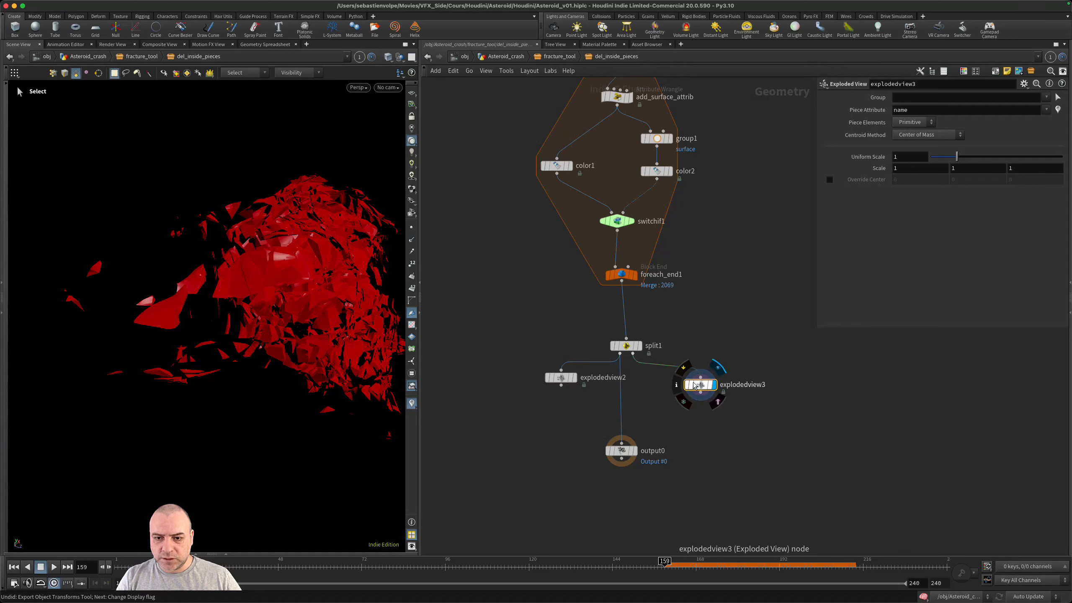
{"action": "left_click", "coordinate": [677, 384]}
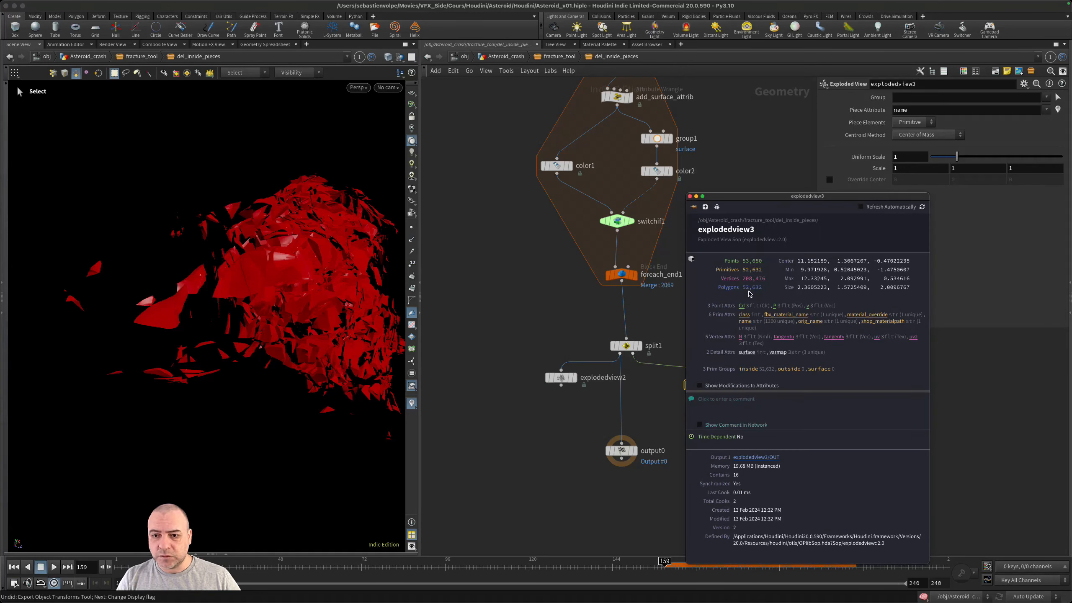
{"action": "left_click", "coordinate": [517, 264]}
{"action": "key", "text": "super+s"}
- Display color1 and insert a Measure node between add_surface_attrib and color1 inside the for-each loop
{"action": "middle_click_drag", "start_coordinate": [516, 262], "coordinate": [518, 360]}
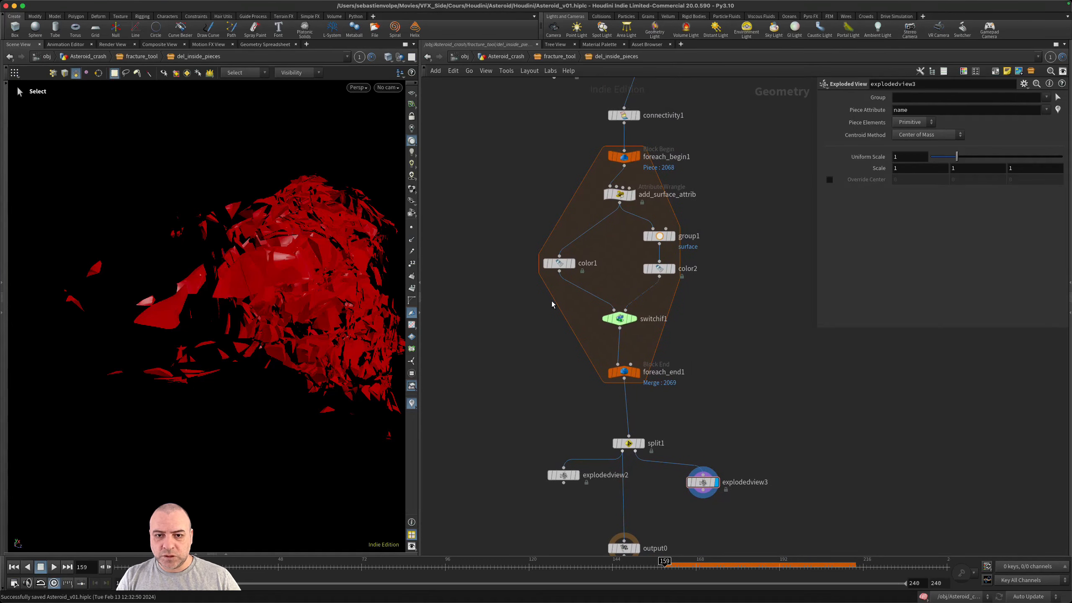
{"action": "left_click", "coordinate": [572, 265]}
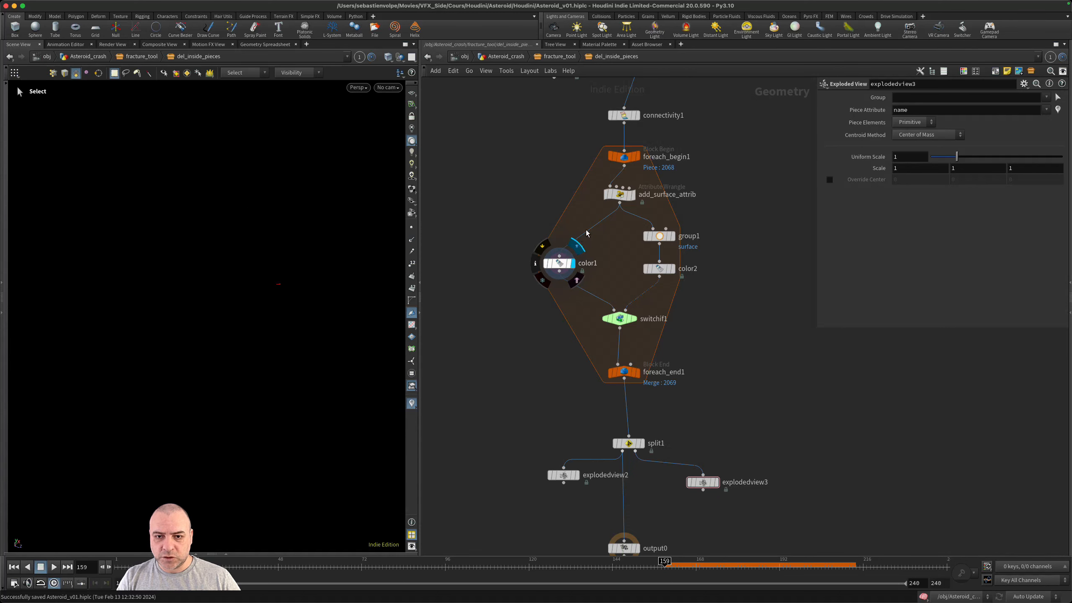
{"action": "key", "text": "Tab"}
{"action": "type", "text": "me"}
{"action": "key", "text": "Return"}
{"action": "left_click", "coordinate": [559, 236]}
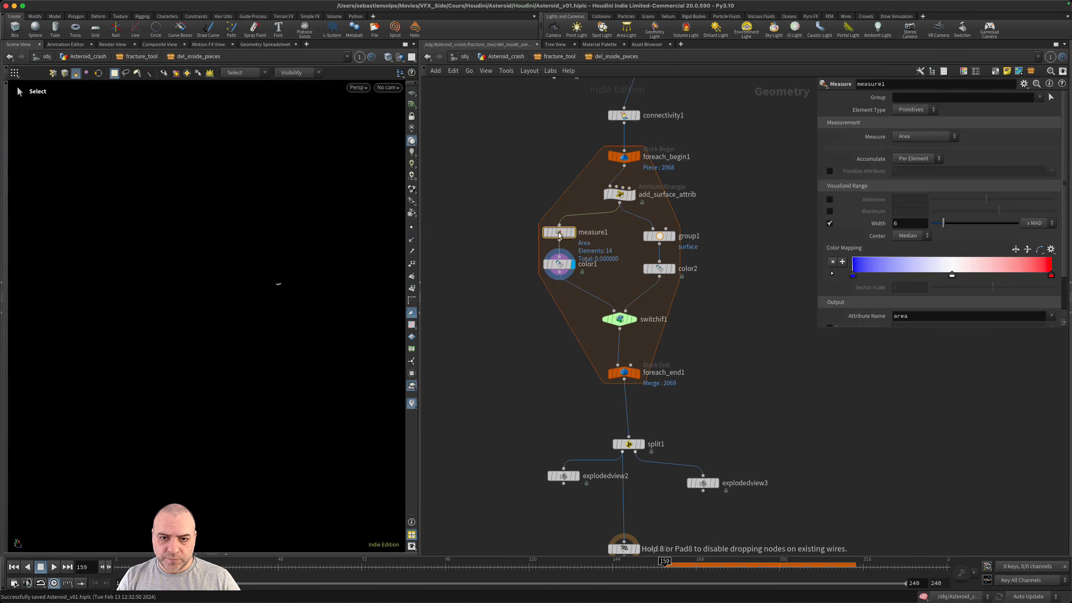
- Set measure1 to measure Volume with Accumulate set to Throughout, and enlarge the parameter area to show its output settings
{"action": "scroll", "coordinate": [563, 230], "scroll_direction": "up", "scroll_amount": 3}
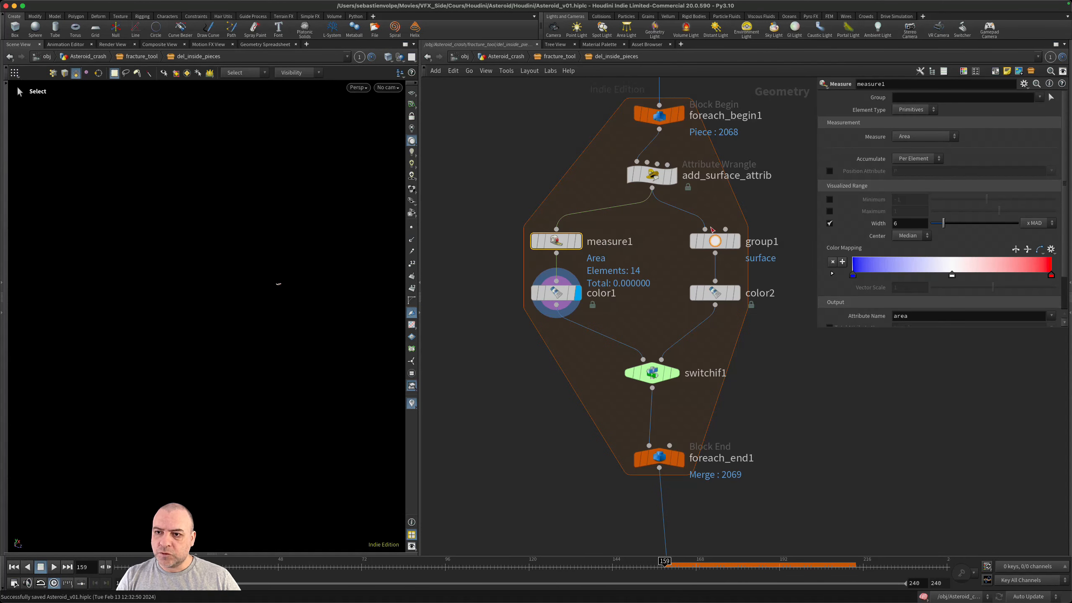
{"action": "left_click", "coordinate": [926, 136]}
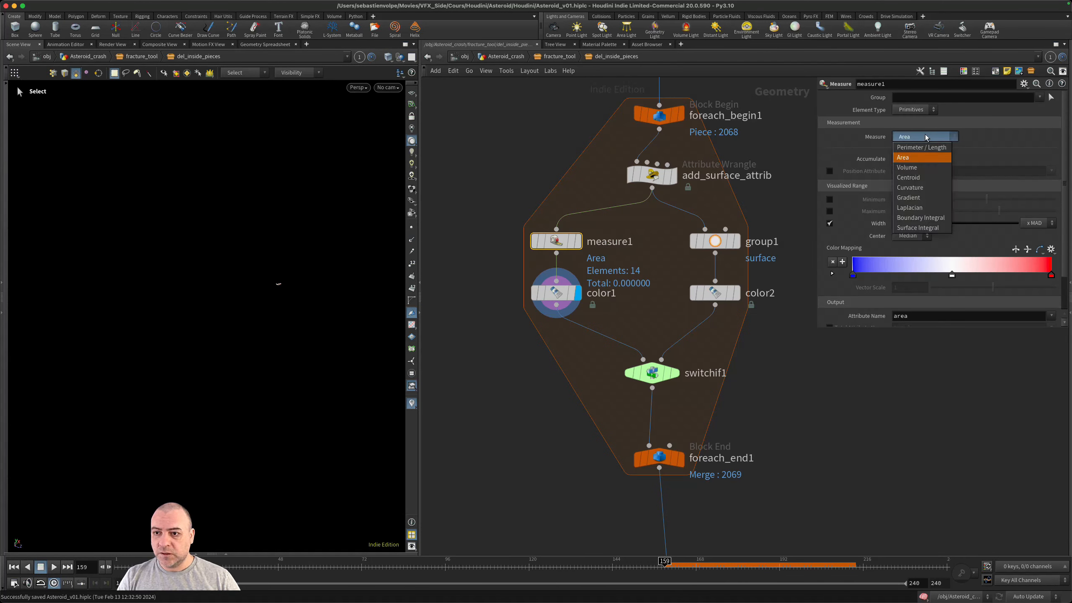
{"action": "left_click", "coordinate": [921, 168]}
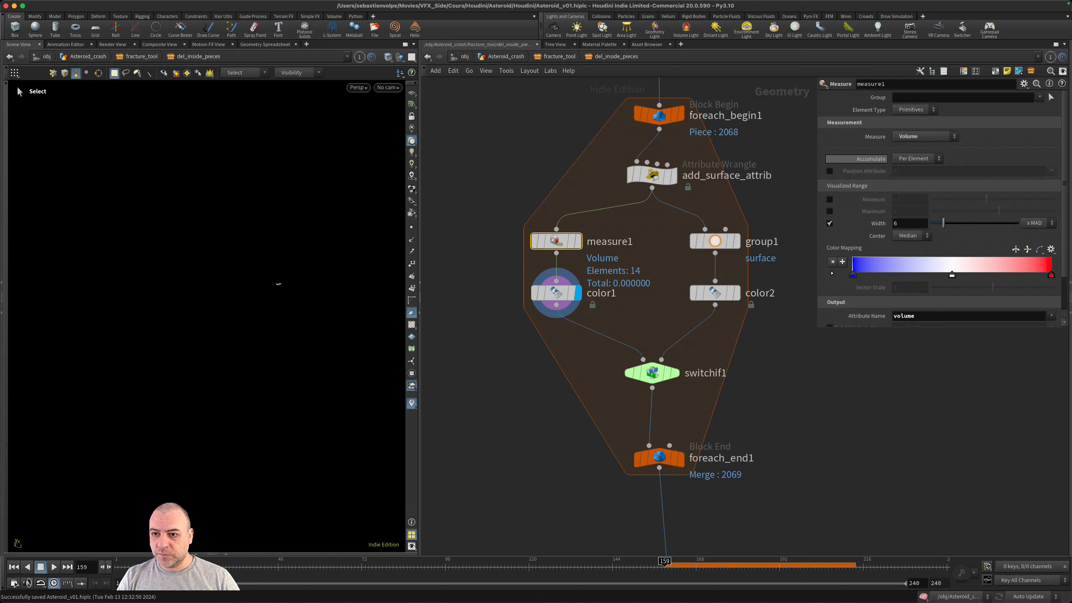
{"action": "left_click", "coordinate": [915, 158]}
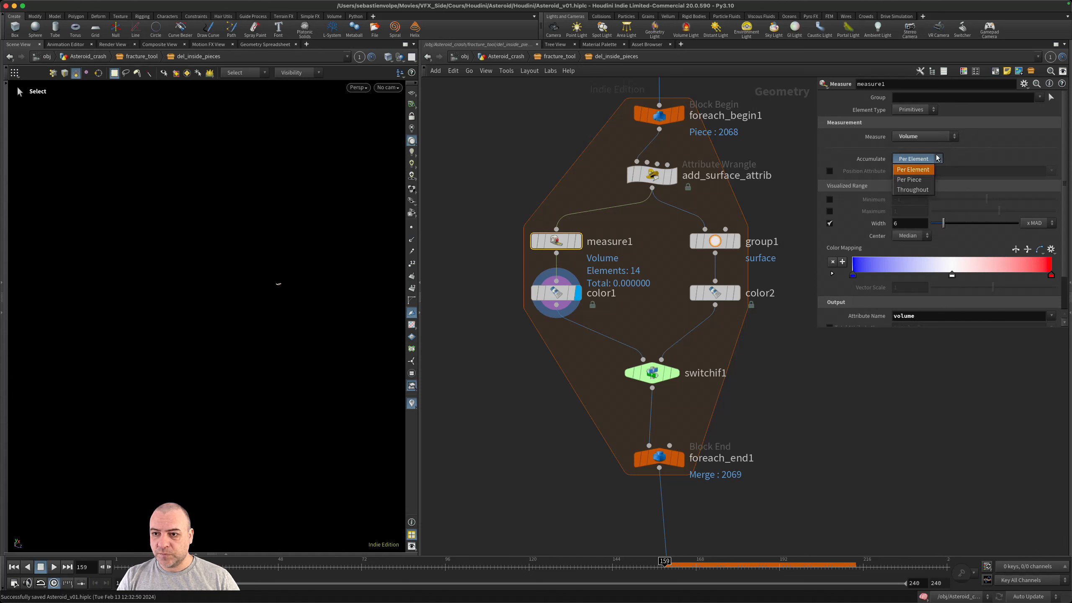
{"action": "left_click", "coordinate": [927, 190]}
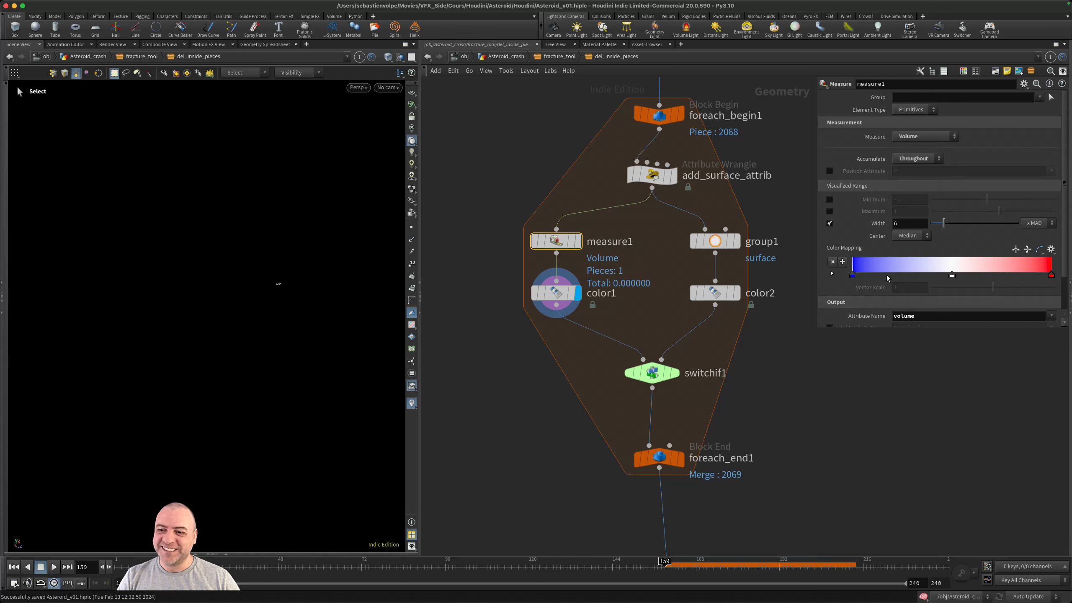
{"action": "left_click_drag", "start_coordinate": [845, 328], "coordinate": [845, 406]}
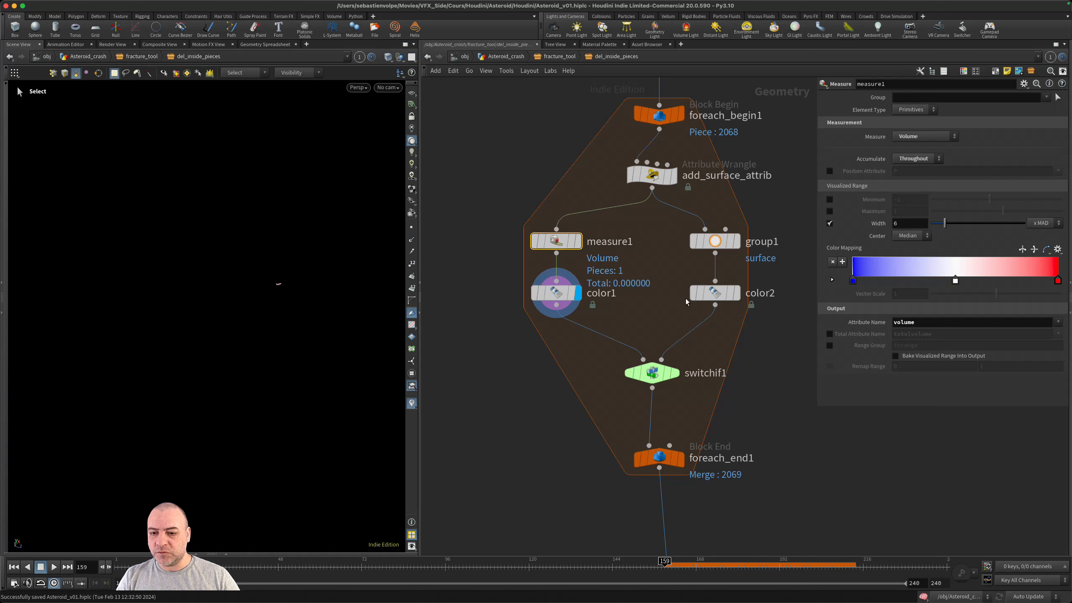
- Insert a Split node between split1's second output and explodedview3, display it, and align explodedview3 beneath it
{"action": "scroll", "coordinate": [735, 443], "scroll_direction": "down", "scroll_amount": 10}
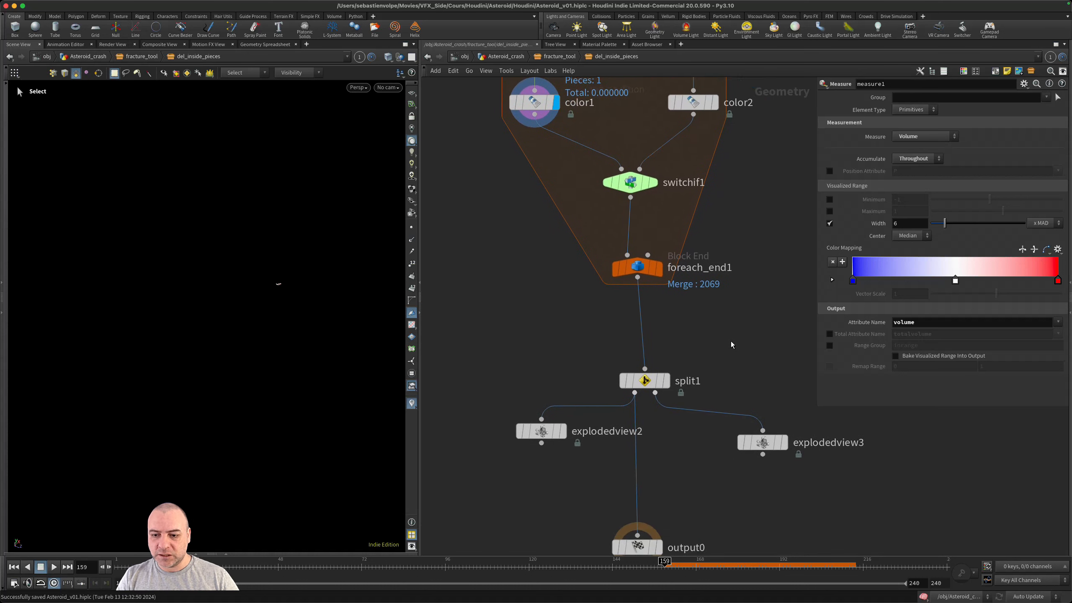
{"action": "left_click_drag", "start_coordinate": [735, 391], "coordinate": [732, 408]}
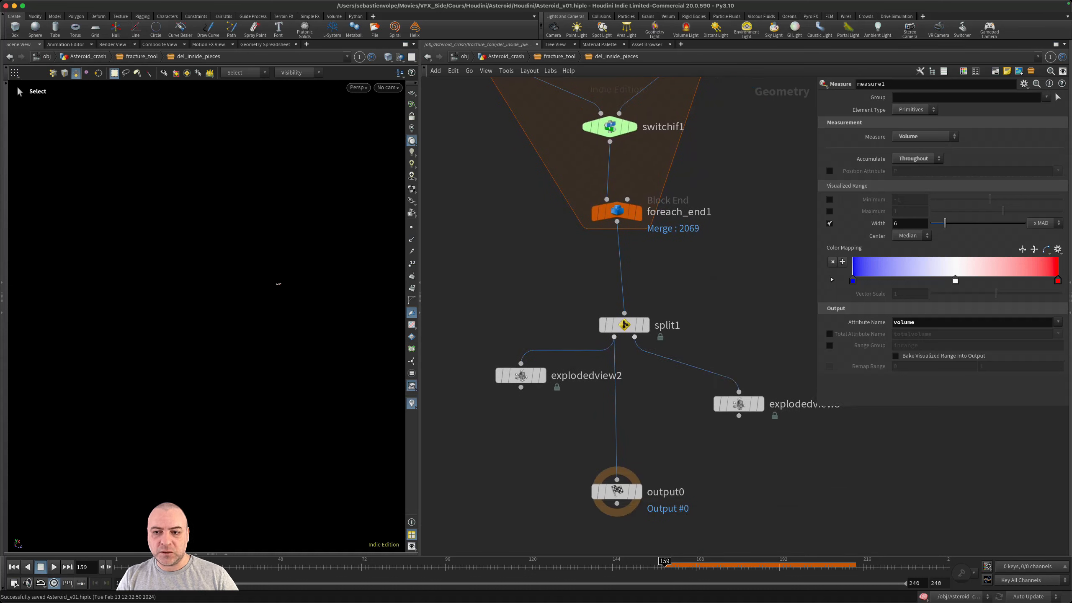
{"action": "scroll", "coordinate": [745, 320], "scroll_direction": "right", "scroll_amount": 3}
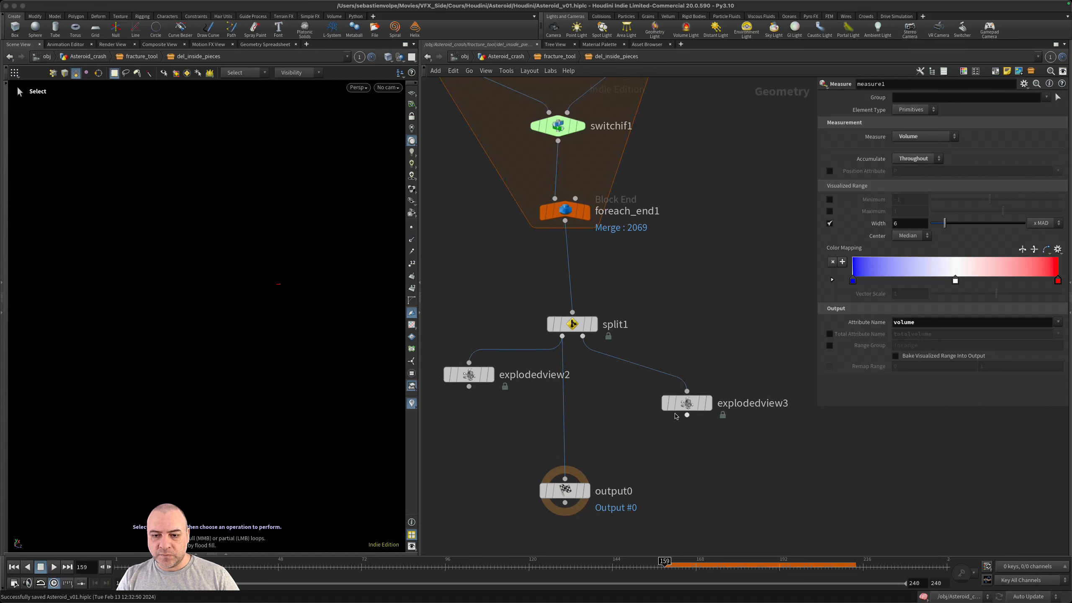
{"action": "left_click_drag", "start_coordinate": [686, 401], "coordinate": [702, 446]}
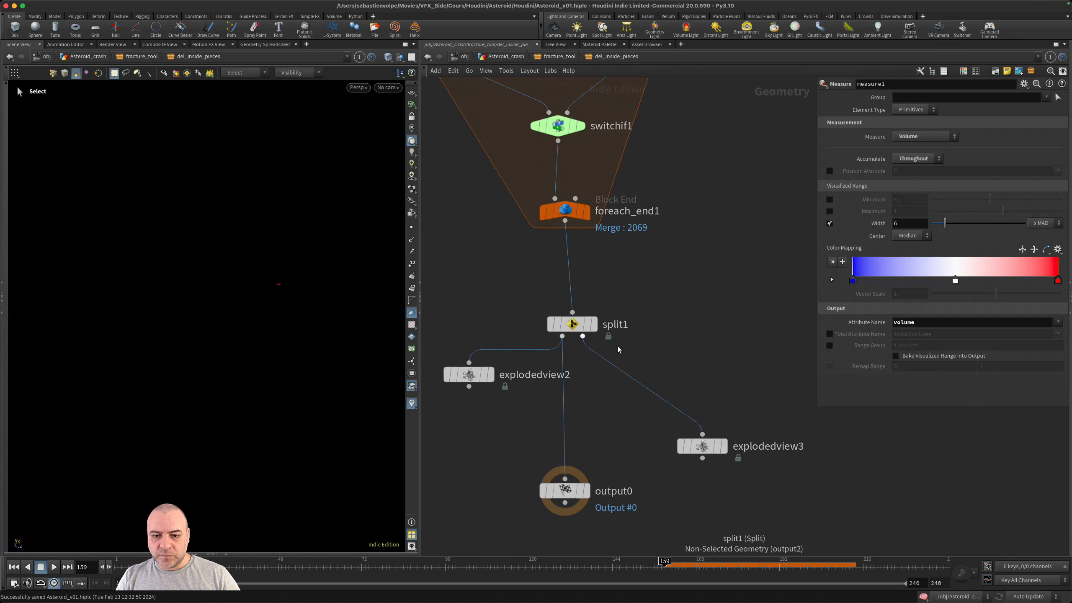
{"action": "key", "text": "Tab"}
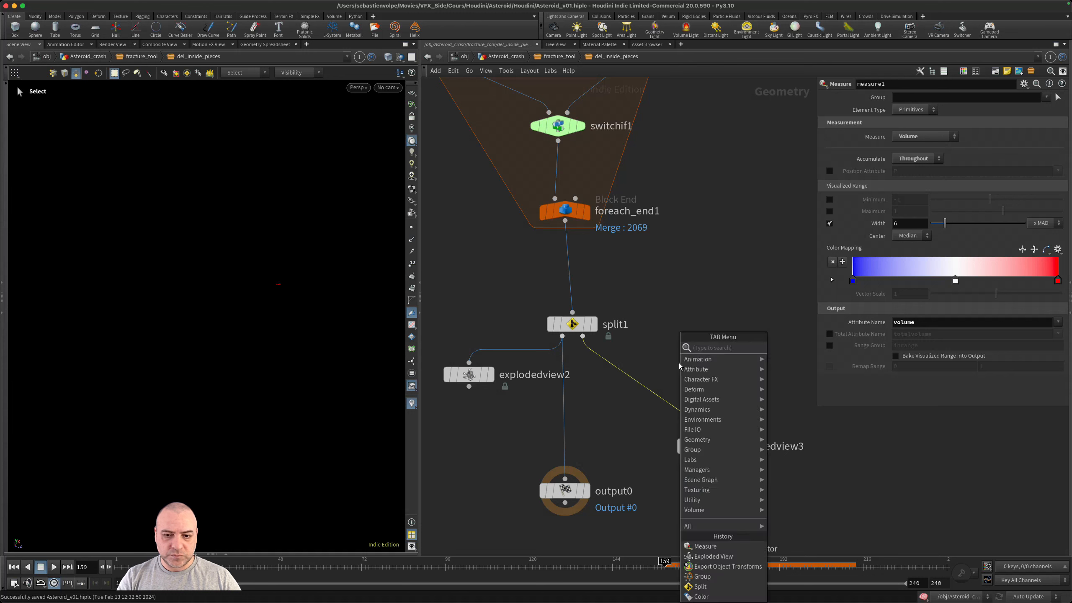
{"action": "type", "text": "spli"}
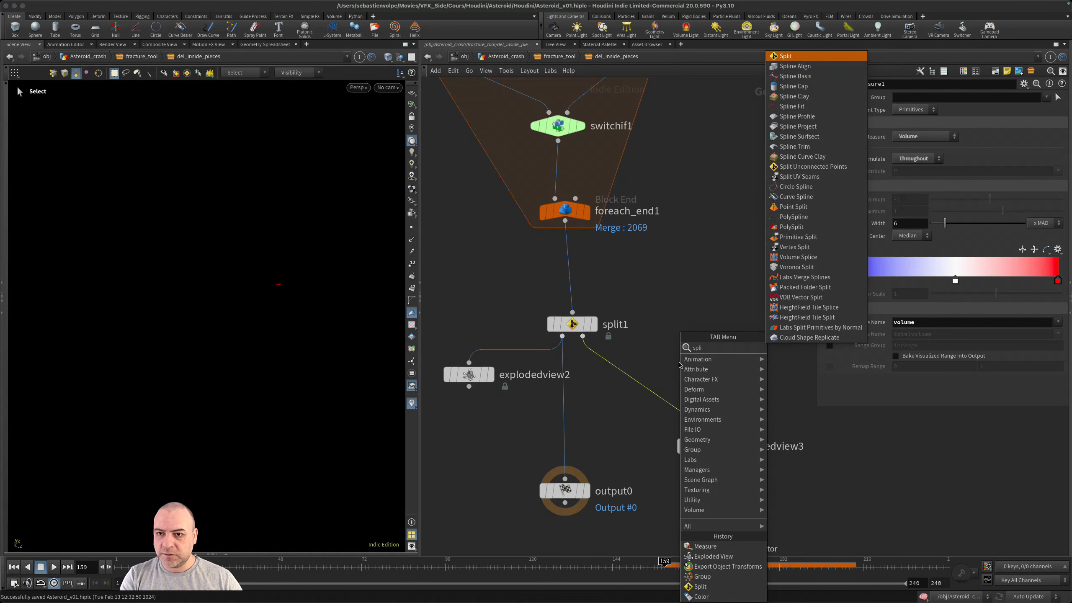
{"action": "key", "text": "Return"}
{"action": "left_click", "coordinate": [694, 381]}
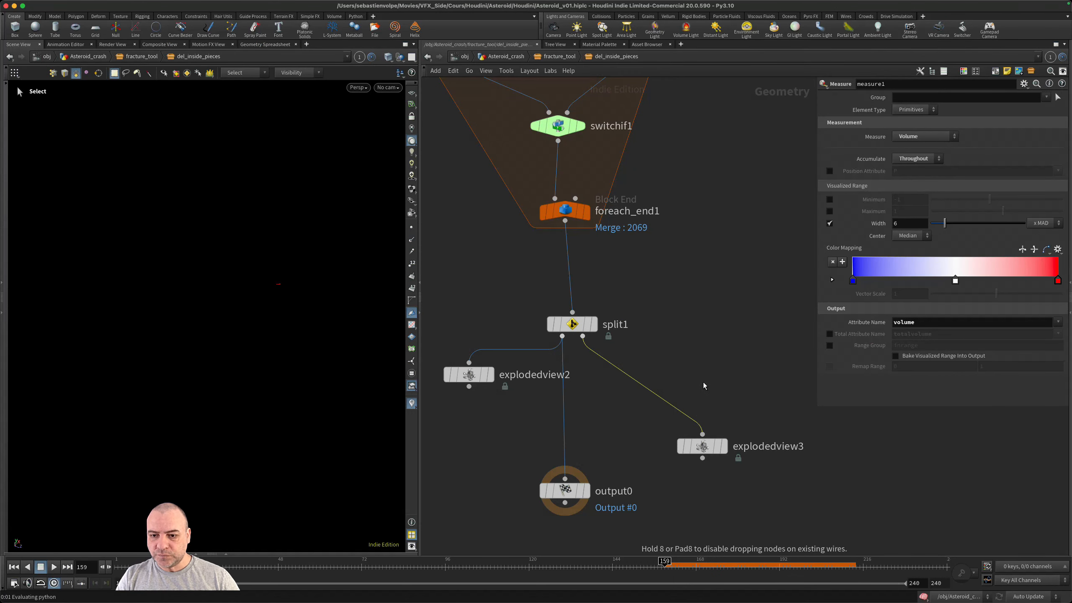
{"action": "left_click", "coordinate": [716, 387]}
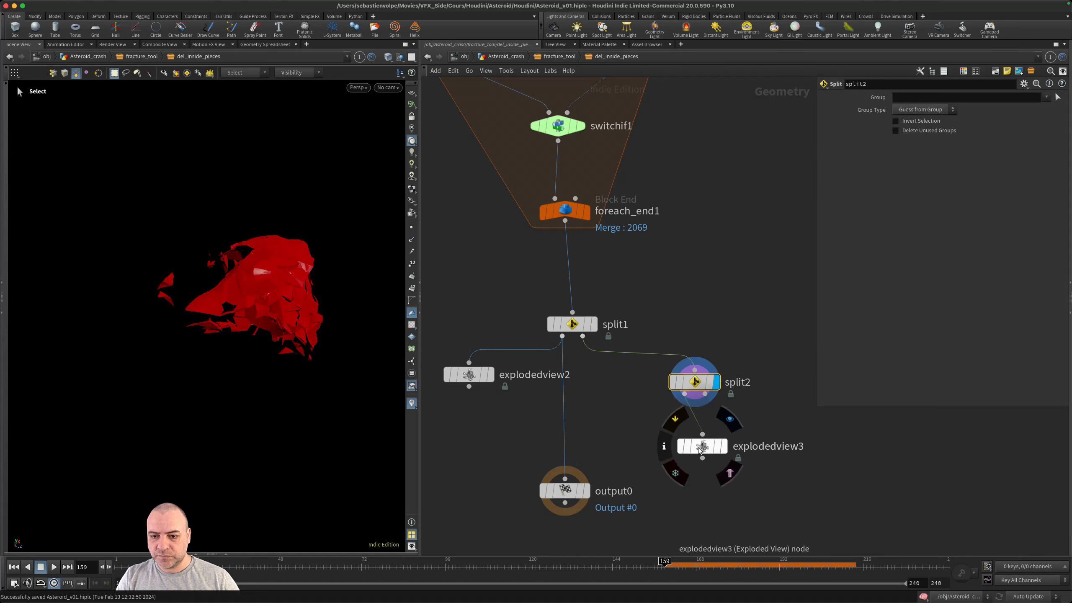
{"action": "left_click_drag", "start_coordinate": [304, 287], "coordinate": [316, 266], "text": "alt"}
{"action": "left_click_drag", "start_coordinate": [737, 335], "coordinate": [679, 385]}
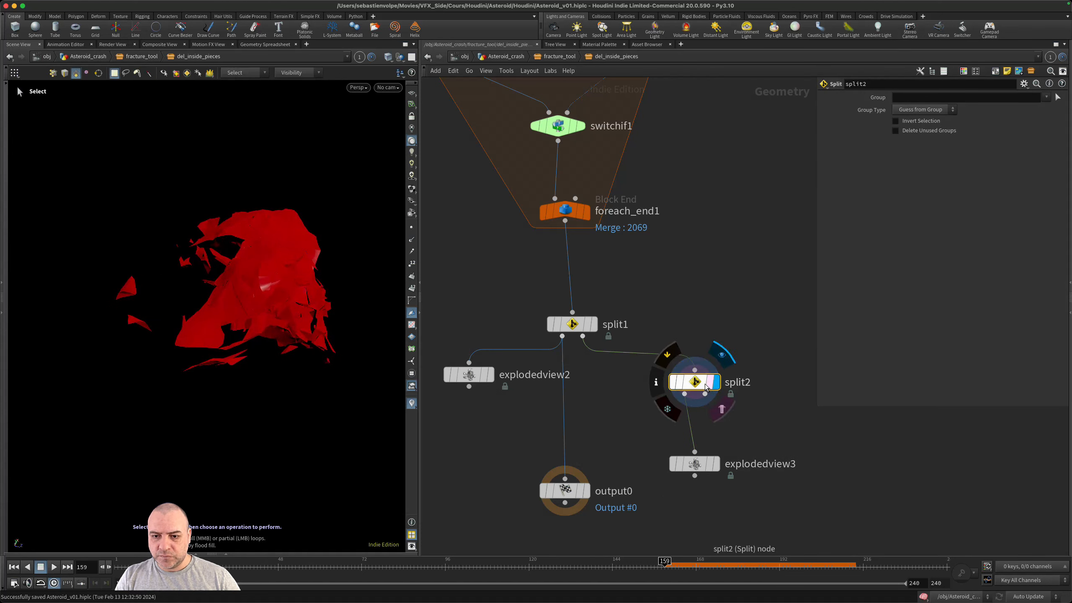
- Open split2's parameter interface for editing and add a Float parameter above Group
{"action": "left_click", "coordinate": [1024, 84]}
{"action": "left_click", "coordinate": [994, 96]}
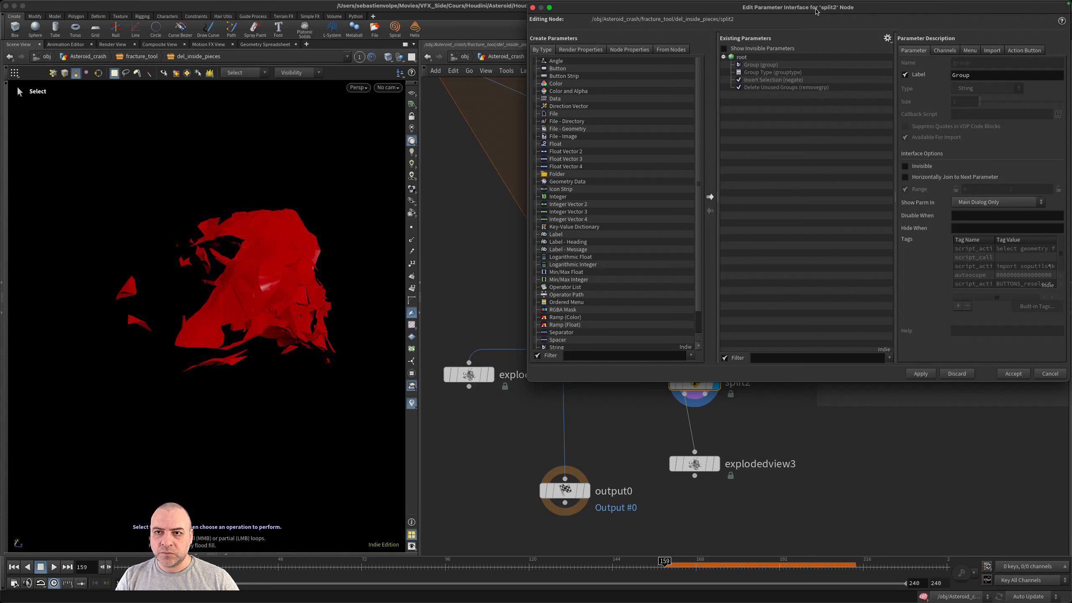
{"action": "left_click_drag", "start_coordinate": [816, 11], "coordinate": [764, 38]}
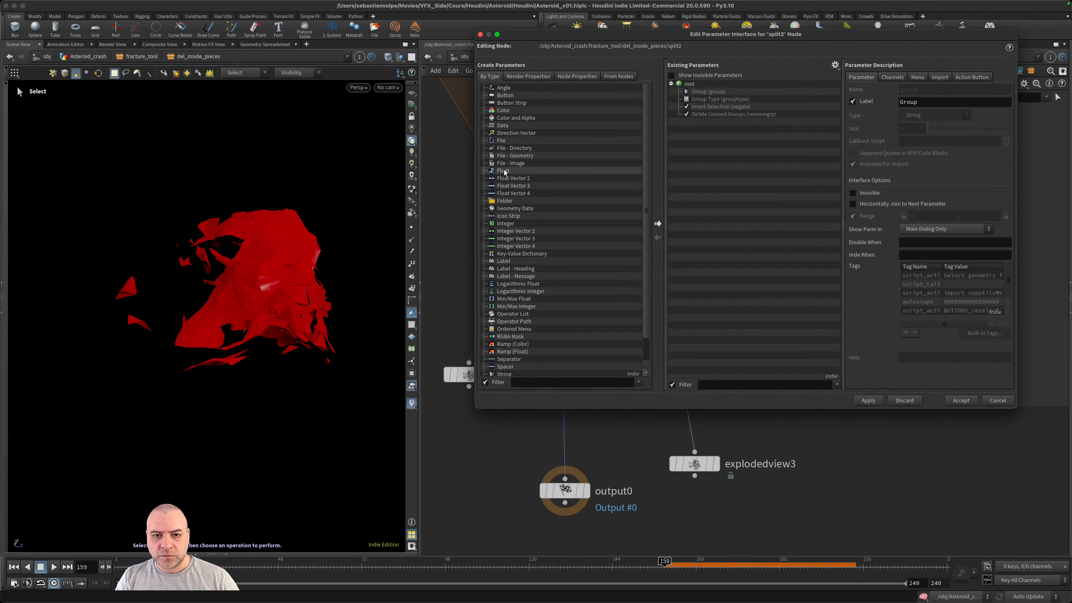
{"action": "left_click", "coordinate": [573, 171]}
{"action": "left_click_drag", "start_coordinate": [573, 173], "coordinate": [712, 92]}
- Name the new float parameter tresh, label it Treshold, and accept the interface changes
{"action": "double_click", "coordinate": [962, 90]}
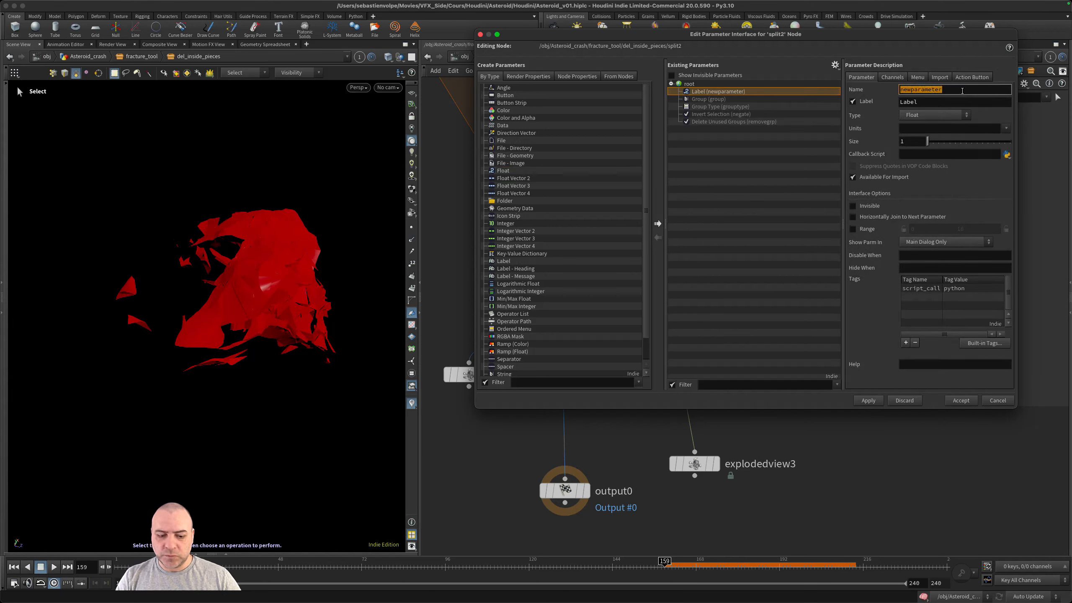
{"action": "type", "text": "tresh"}
{"action": "key", "text": "Tab"}
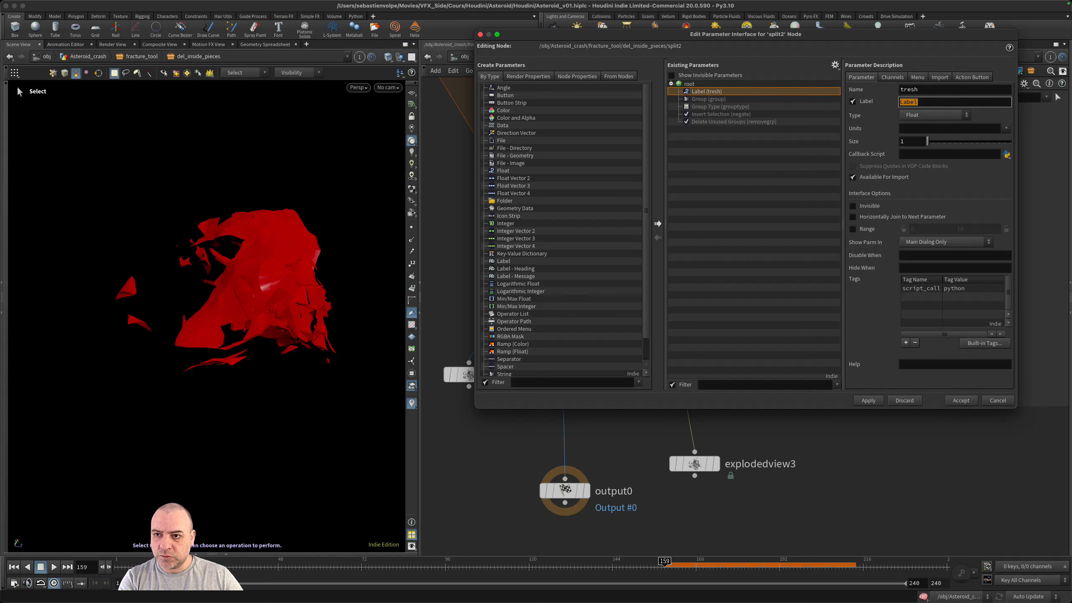
{"action": "type", "text": "Treshold"}
{"action": "key", "text": "Return"}
{"action": "left_click", "coordinate": [961, 400]}
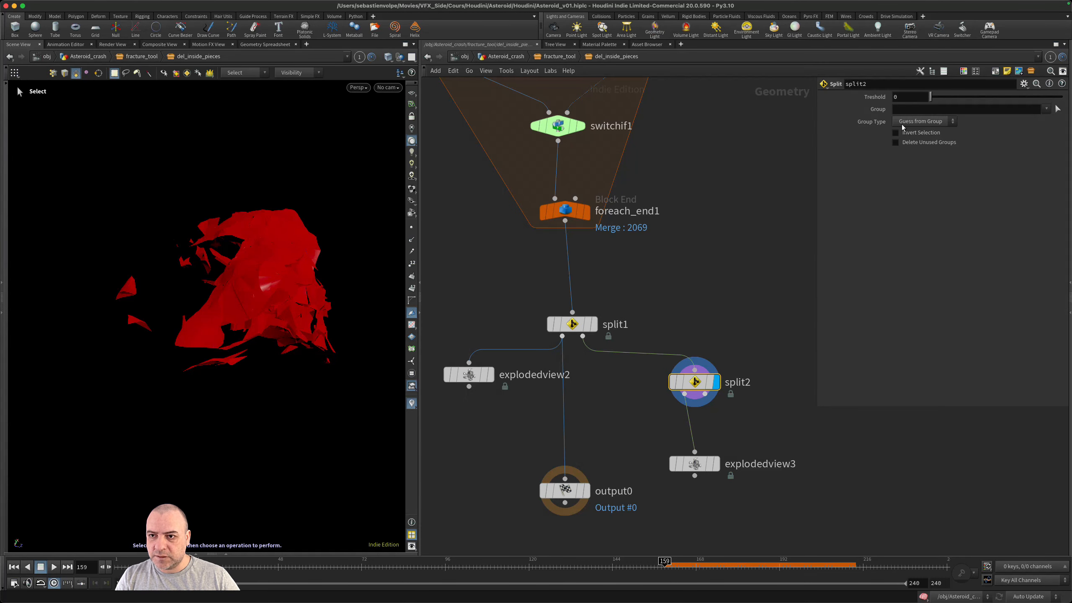
{"action": "mouse_move", "coordinate": [929, 97]}
{"action": "left_mouse_down"}
{"action": "mouse_move", "coordinate": [992, 96]}
{"action": "mouse_move", "coordinate": [920, 100]}
{"action": "left_mouse_up"}
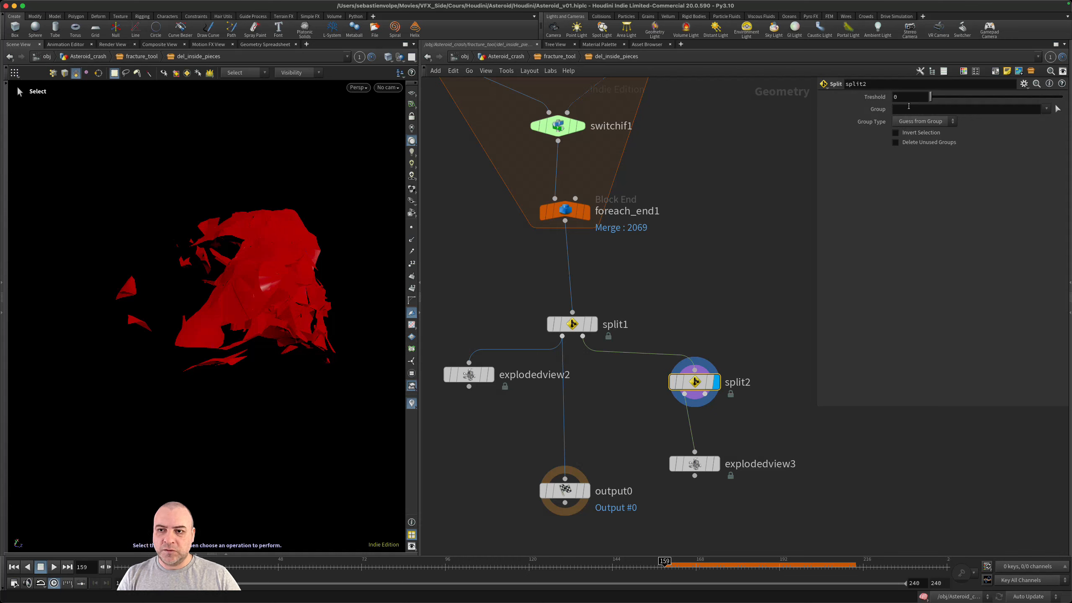
{"action": "left_click", "coordinate": [909, 108]}
{"action": "type", "text": "@"}
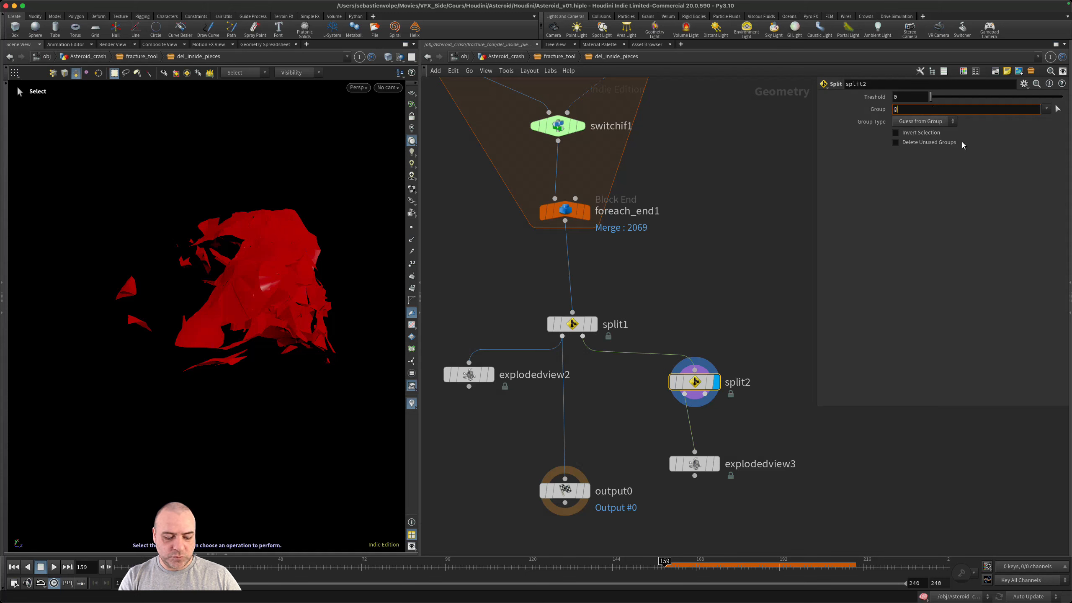
{"action": "type", "text": "volume"}
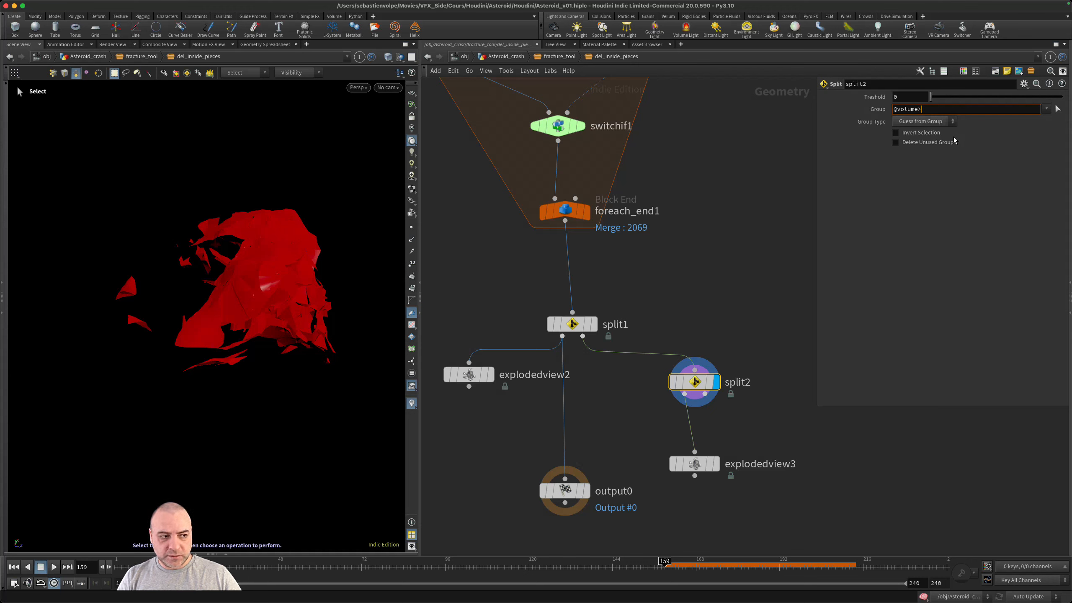
{"action": "type", "text": ">"}
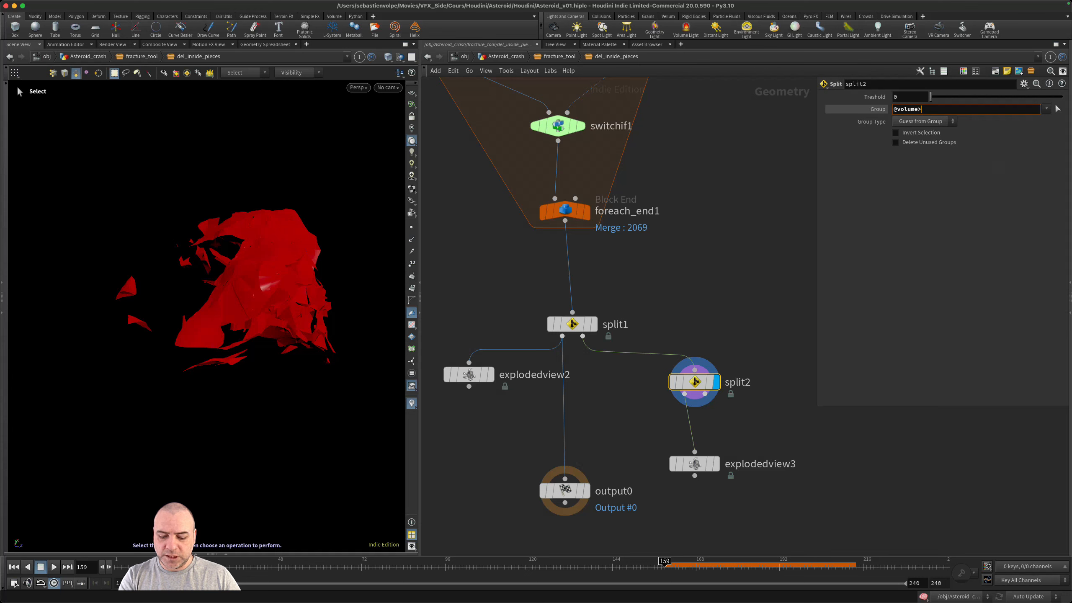
{"action": "type", "text": "``"}
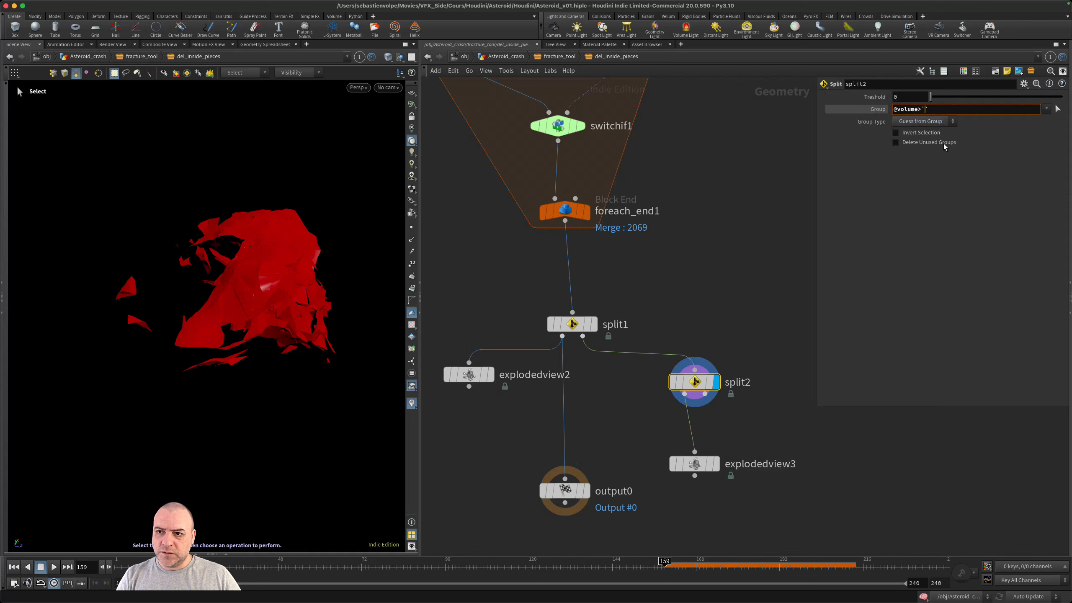
{"action": "type", "text": "ch"}
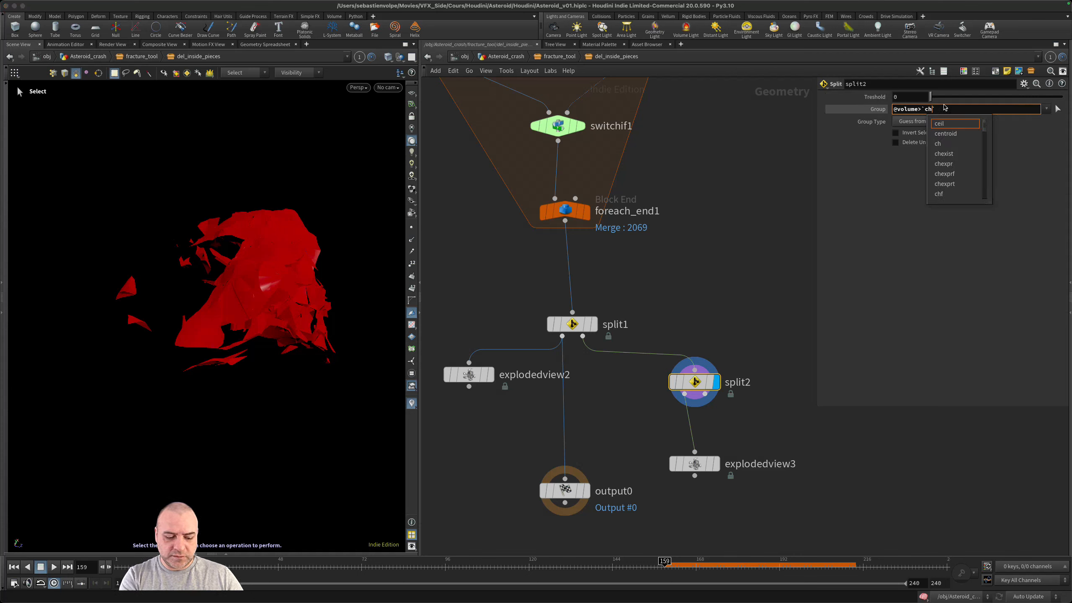
{"action": "type", "text": "f("}
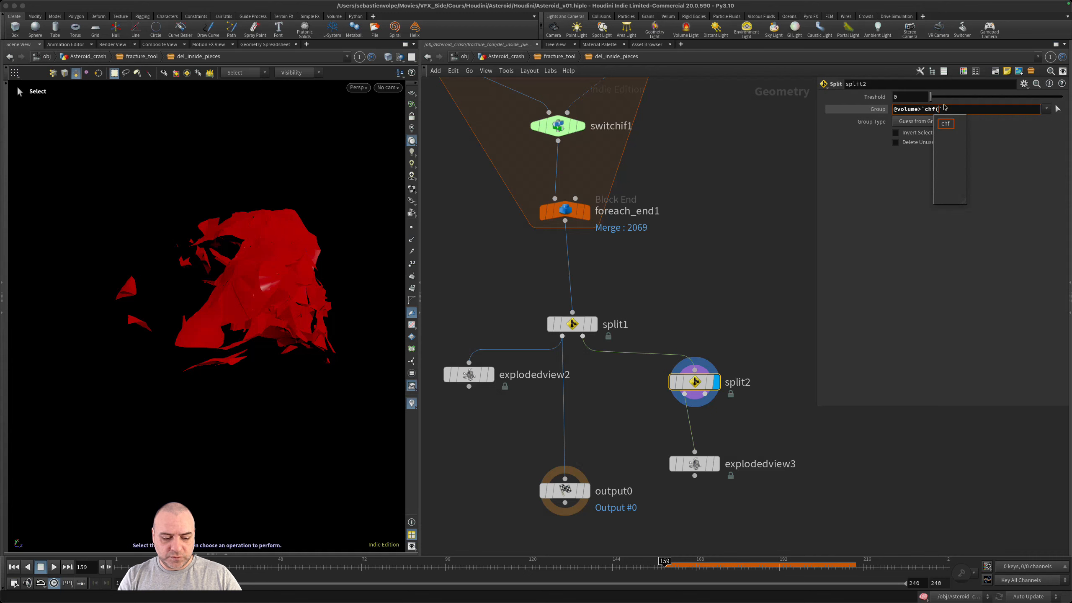
{"action": "type", "text": "\""}
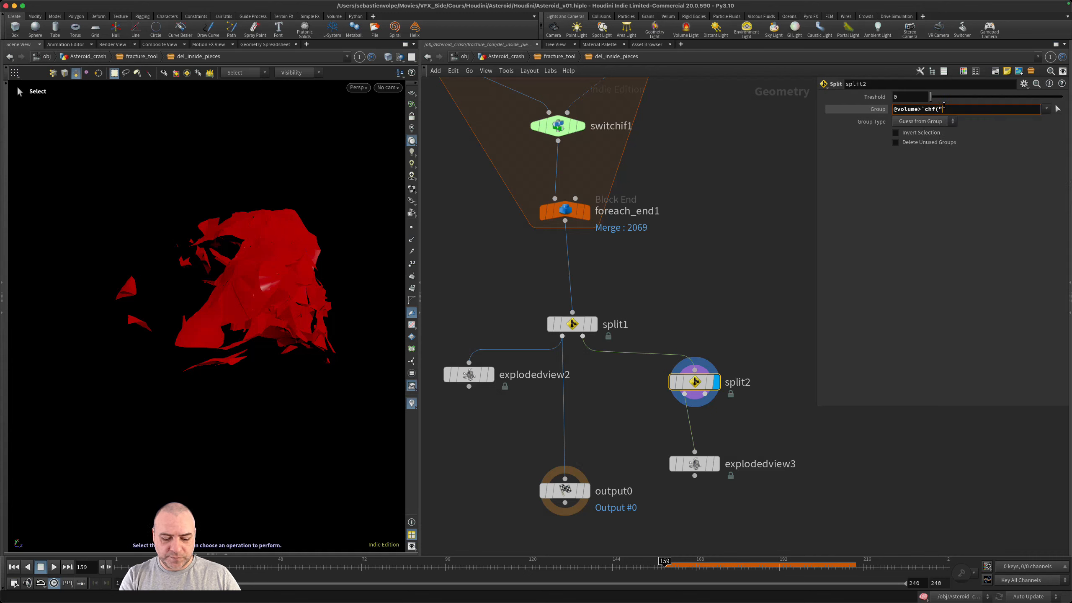
{"action": "type", "text": "./"}
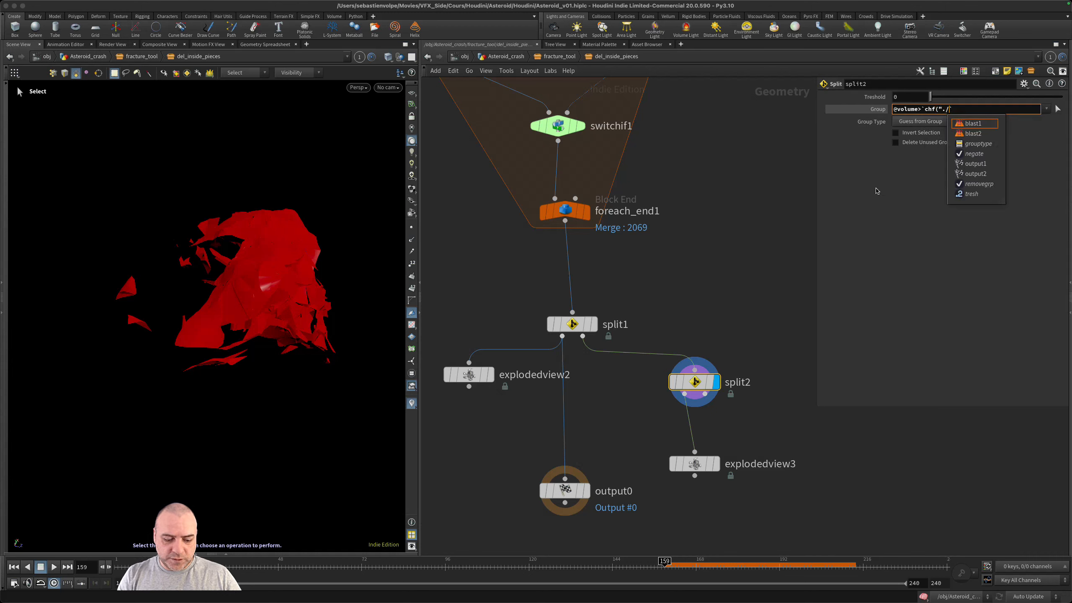
{"action": "type", "text": "tr"}
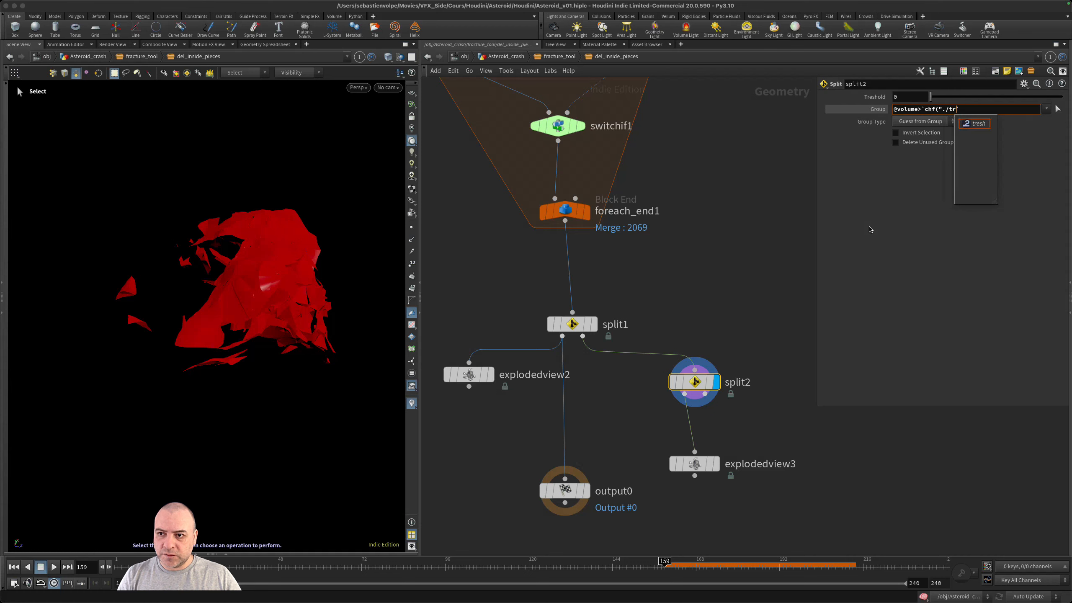
{"action": "left_click", "coordinate": [976, 124]}
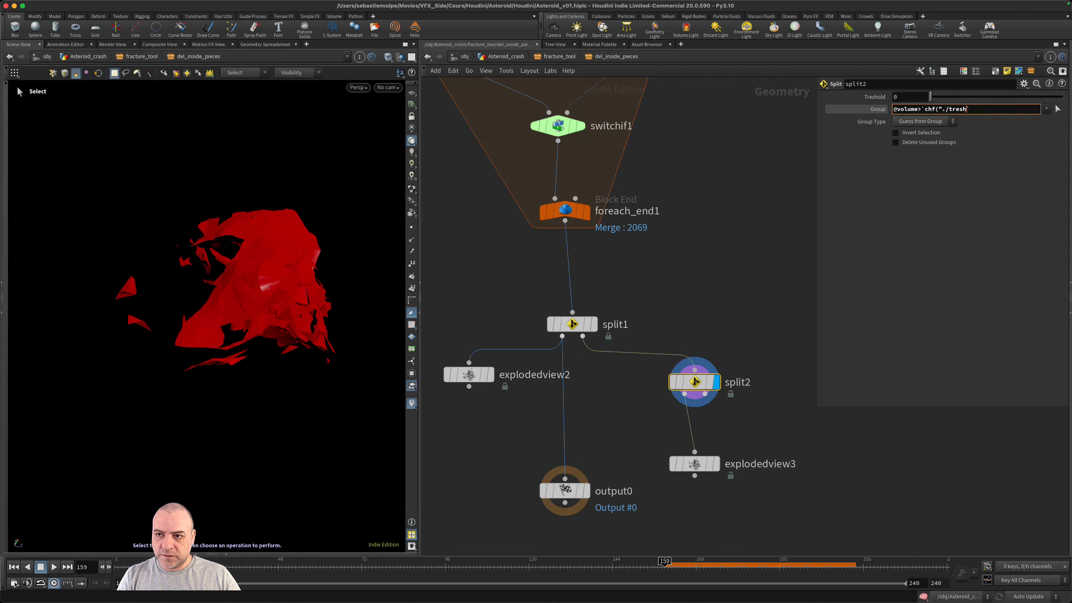
{"action": "type", "text": "\")`"}
{"action": "key", "text": "Return"}
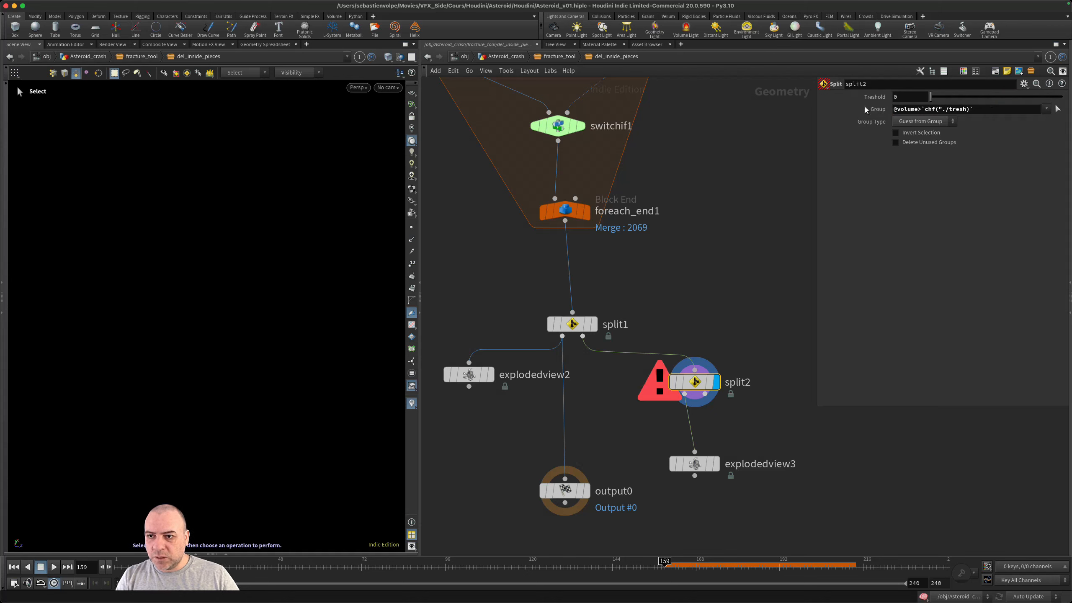
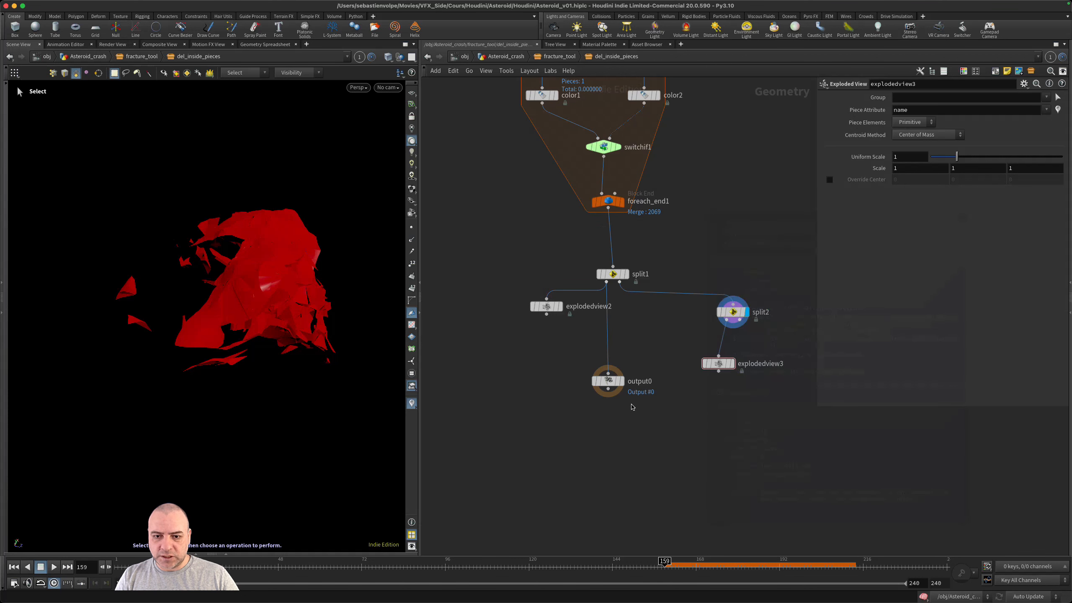
- Display output0 and return to the Asteroid_crash network, around the fracture_tool node
{"action": "left_click", "coordinate": [623, 380]}
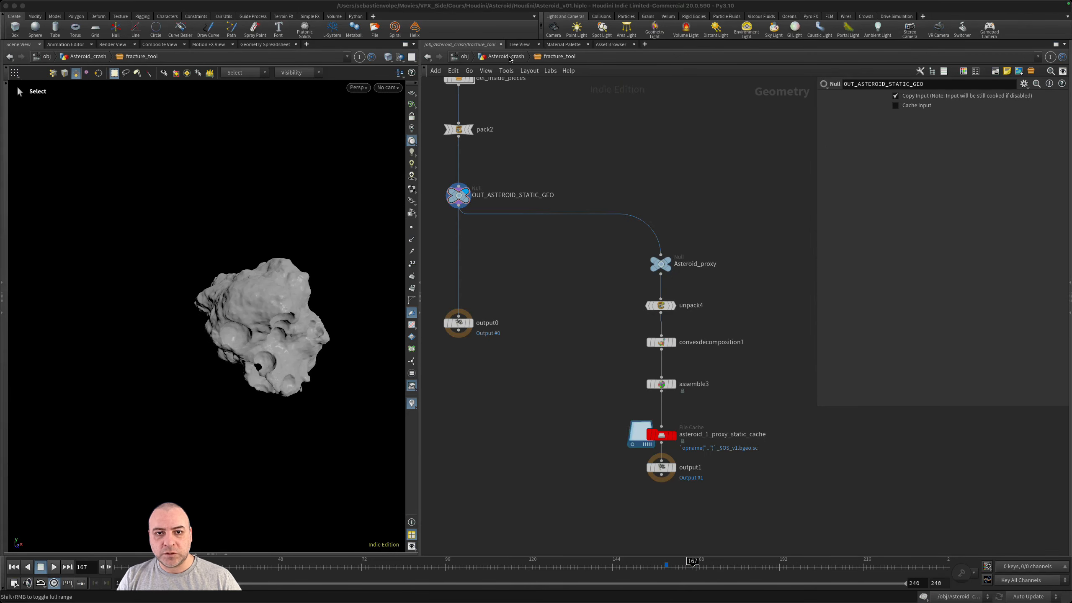
{"action": "left_click", "coordinate": [506, 56]}
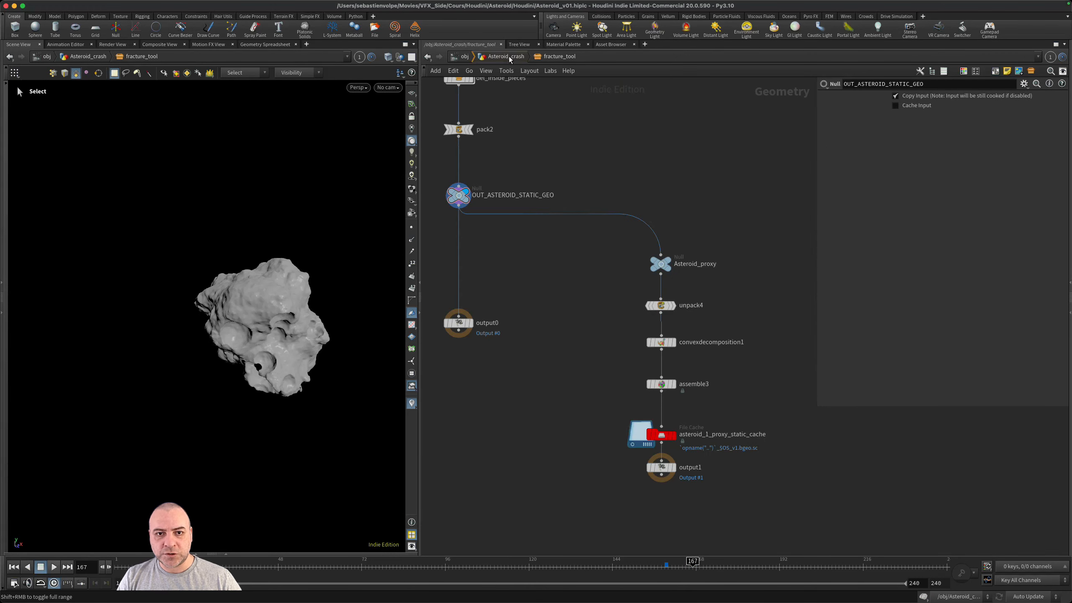
{"action": "scroll", "coordinate": [760, 426], "scroll_direction": "up", "scroll_amount": 10}
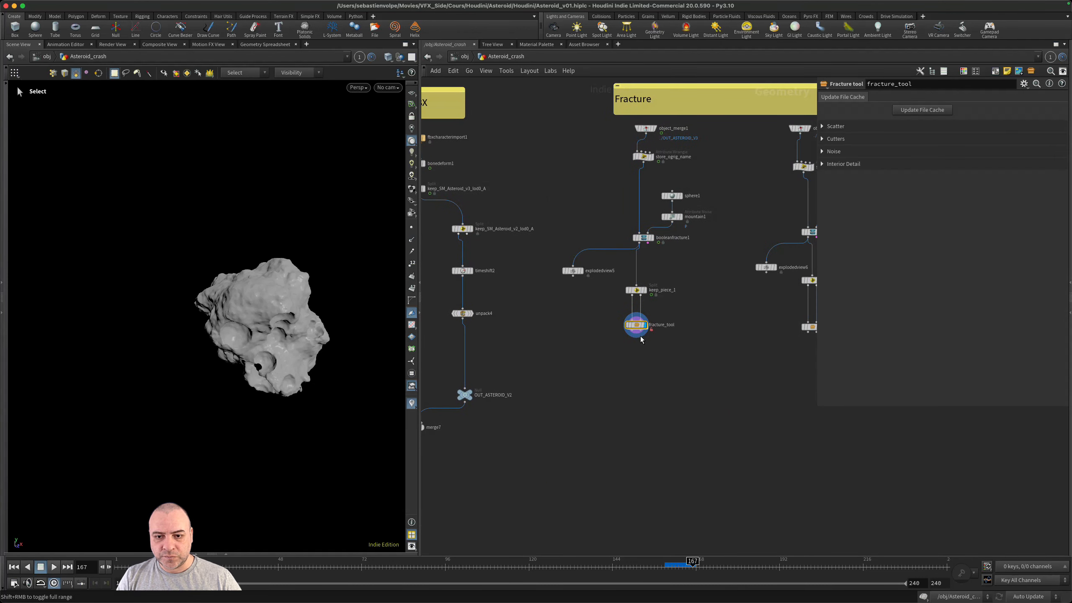
{"action": "middle_click_drag", "start_coordinate": [587, 350], "coordinate": [640, 341]}
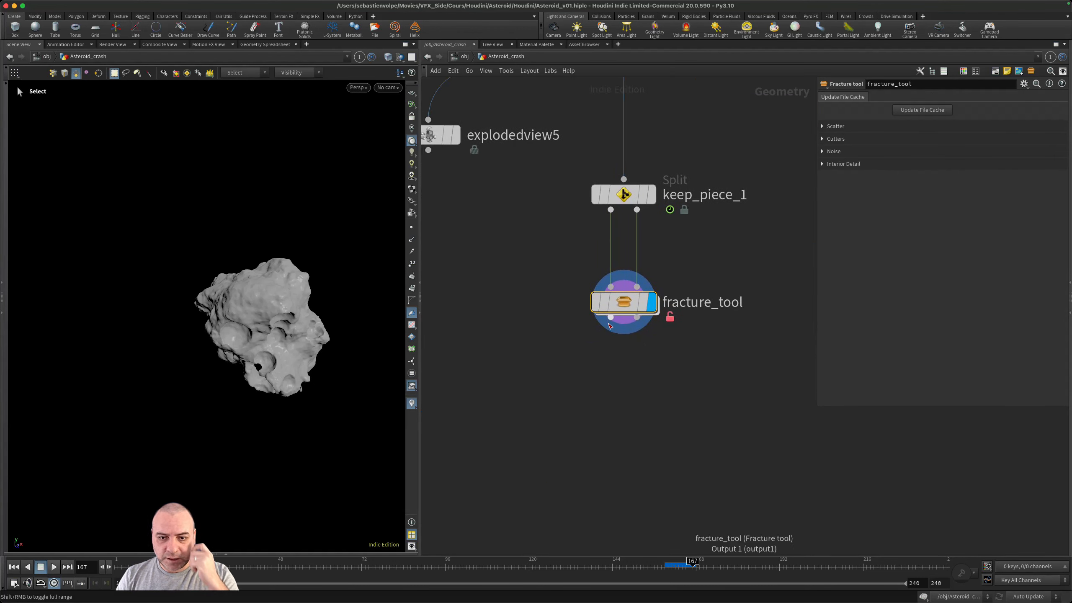
- Add a Null wired to fracture_tool's first output and name it Asteroid_GEO
{"action": "left_click_drag", "start_coordinate": [610, 324], "coordinate": [509, 371]}
{"action": "type", "text": "null"}
{"action": "key", "text": "Return"}
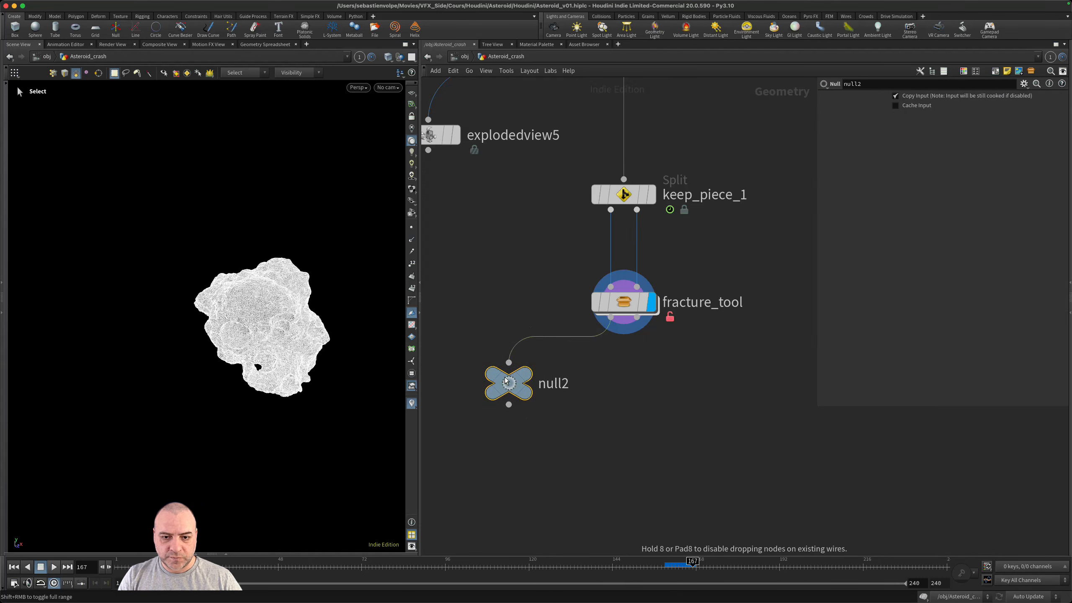
{"action": "double_click", "coordinate": [564, 387]}
{"action": "type", "text": "Ast"}
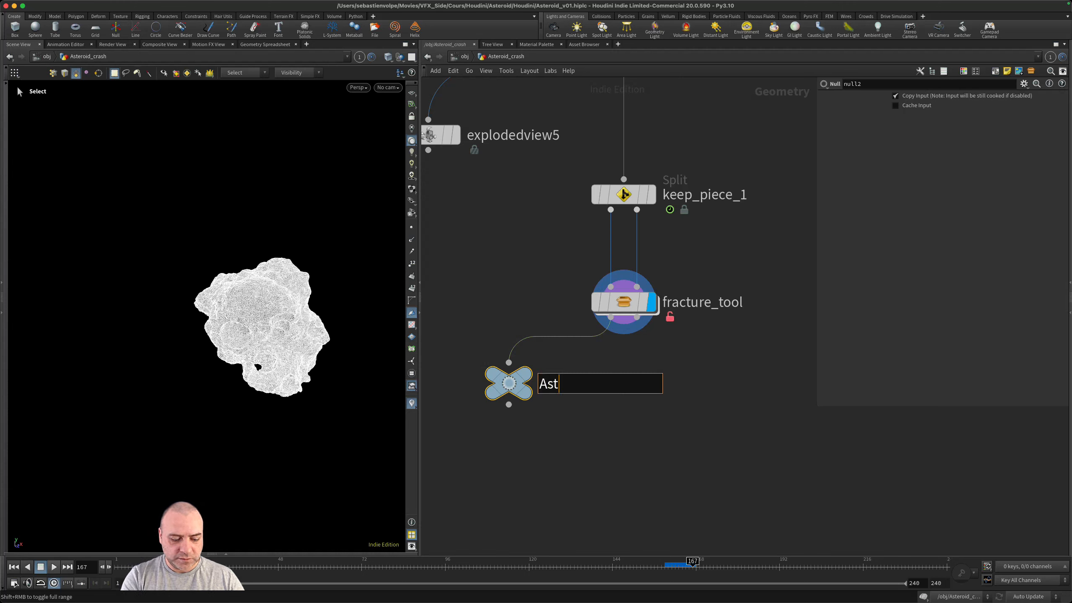
{"action": "type", "text": "eroid_GEO"}
{"action": "key", "text": "Return"}
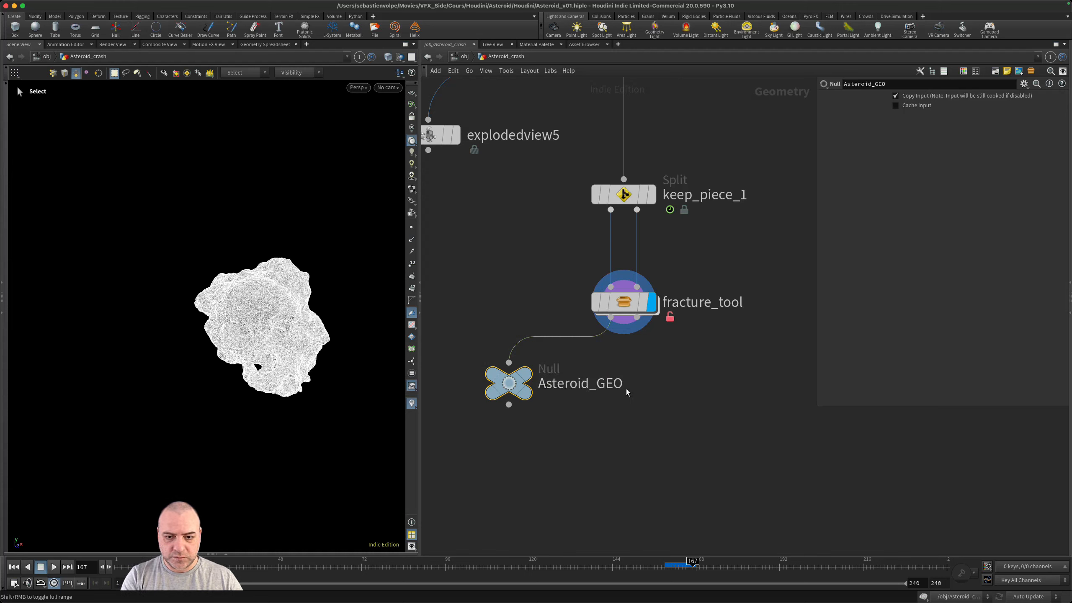
- Duplicate the Asteroid_GEO null, wire the copy to fracture_tool's second output, and name it Asteroid_PROXY
{"action": "left_click_drag", "start_coordinate": [516, 394], "coordinate": [740, 395], "text": "alt"}
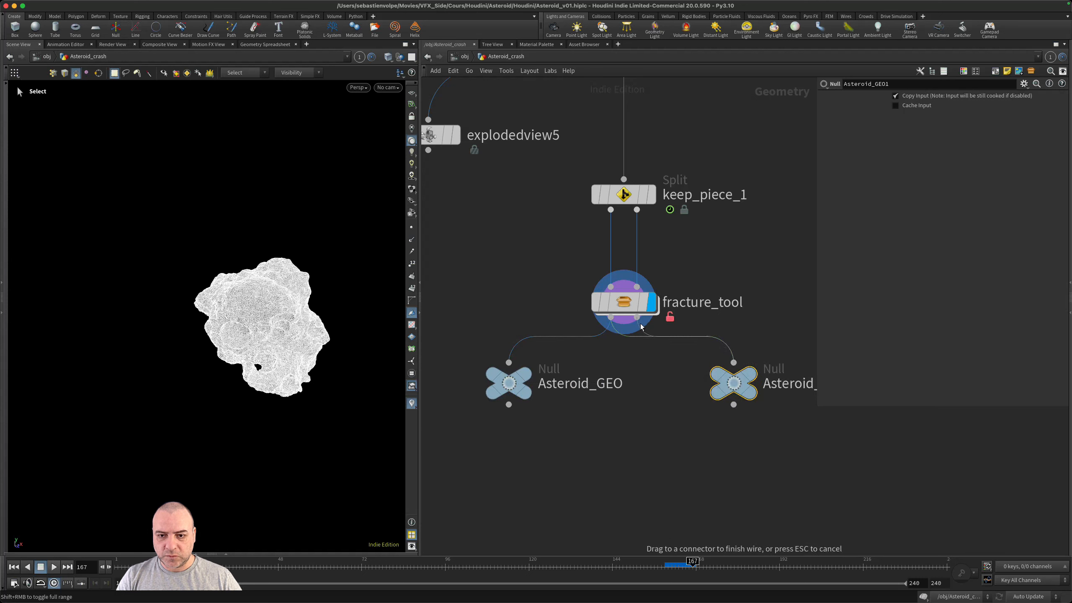
{"action": "middle_click_drag", "start_coordinate": [689, 444], "coordinate": [615, 451]}
{"action": "double_click", "coordinate": [741, 392]}
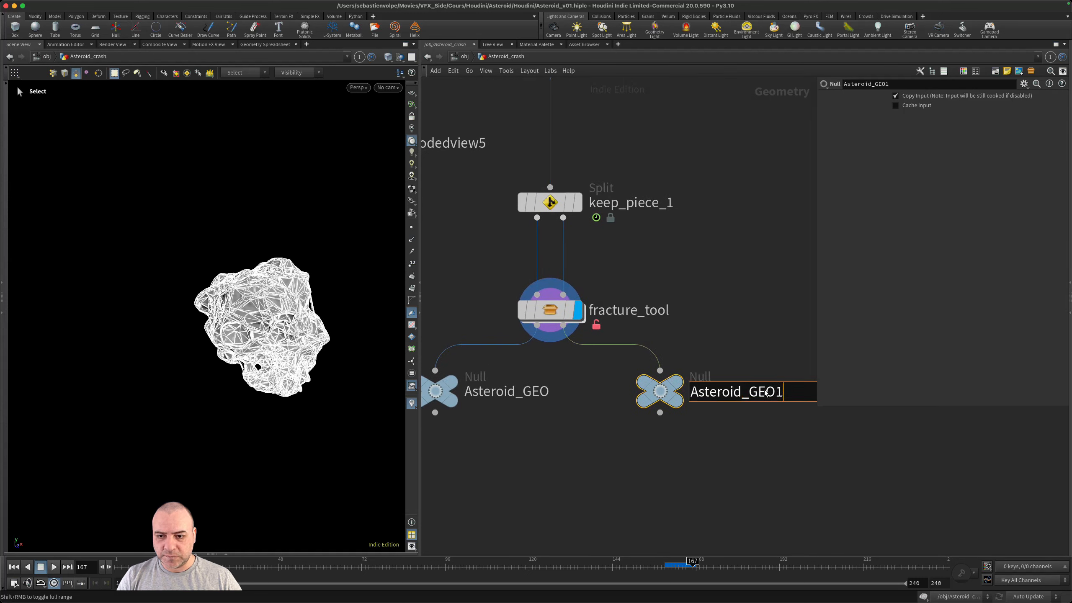
{"action": "left_click_drag", "start_coordinate": [783, 392], "coordinate": [747, 392]}
{"action": "type", "text": "PROXY"}
{"action": "key", "text": "Return"}
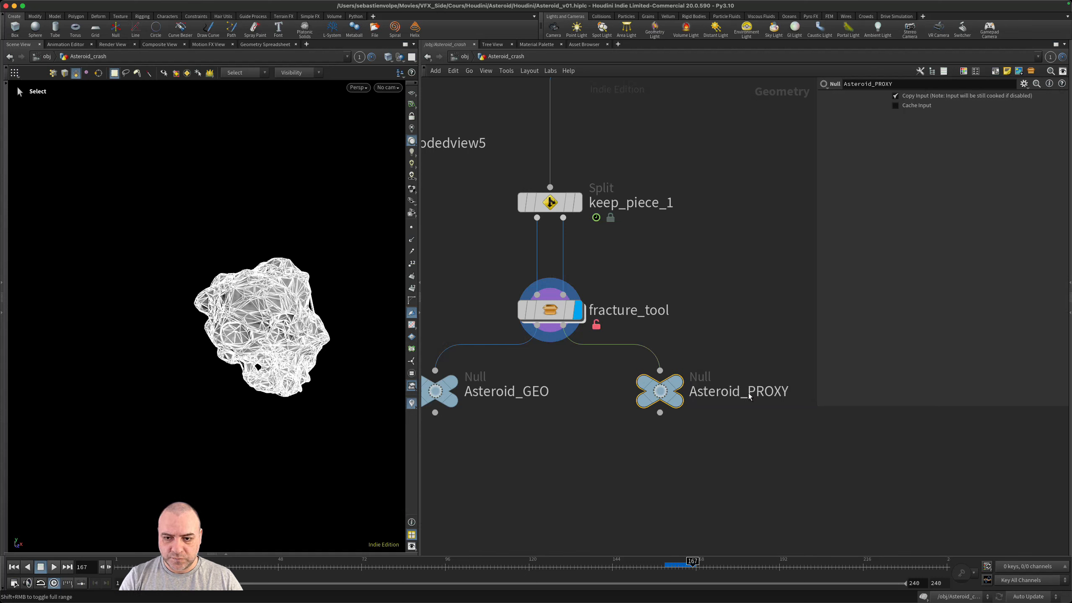
- Add a DOP Network node and place it beneath the Asteroid_GEO and Asteroid_PROXY nulls
{"action": "scroll", "coordinate": [718, 464], "scroll_direction": "down", "scroll_amount": 3}
{"action": "key", "text": "Tab"}
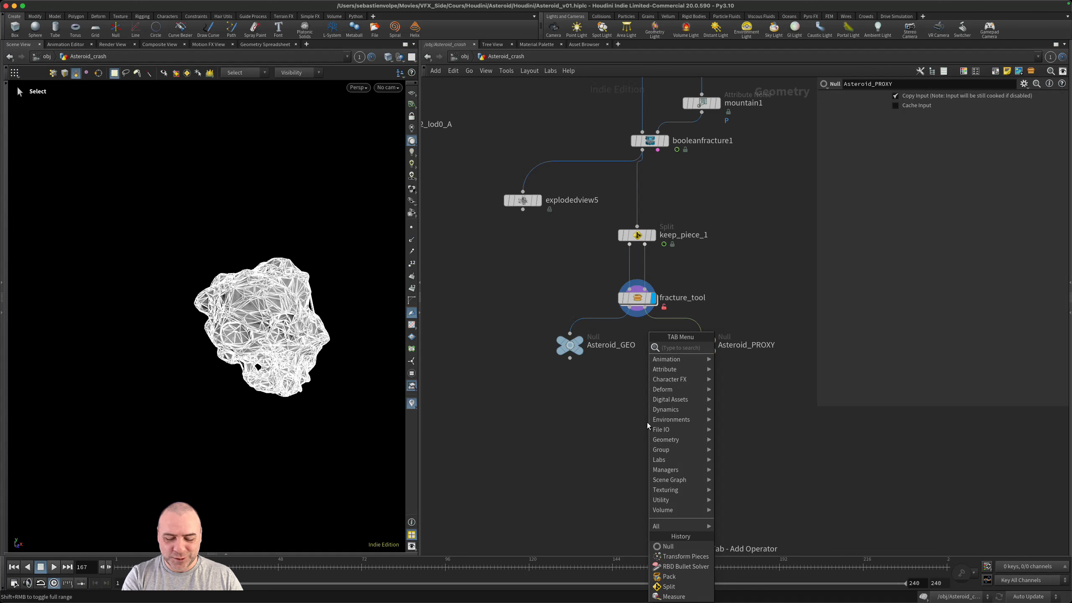
{"action": "type", "text": "dop"}
{"action": "key", "text": "Down"}
{"action": "key", "text": "Return"}
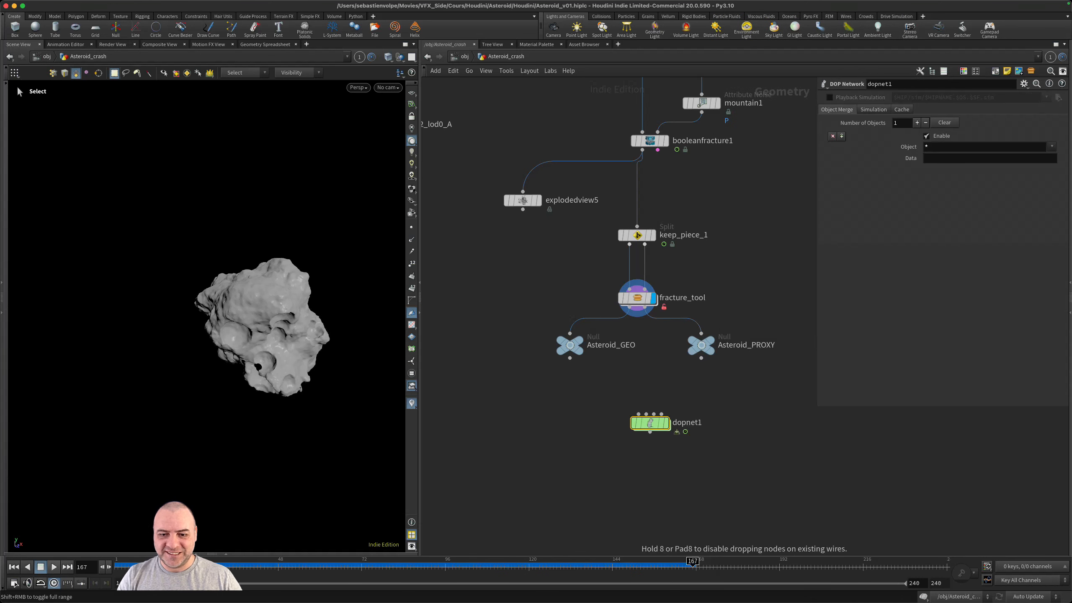
{"action": "left_click", "coordinate": [632, 414]}
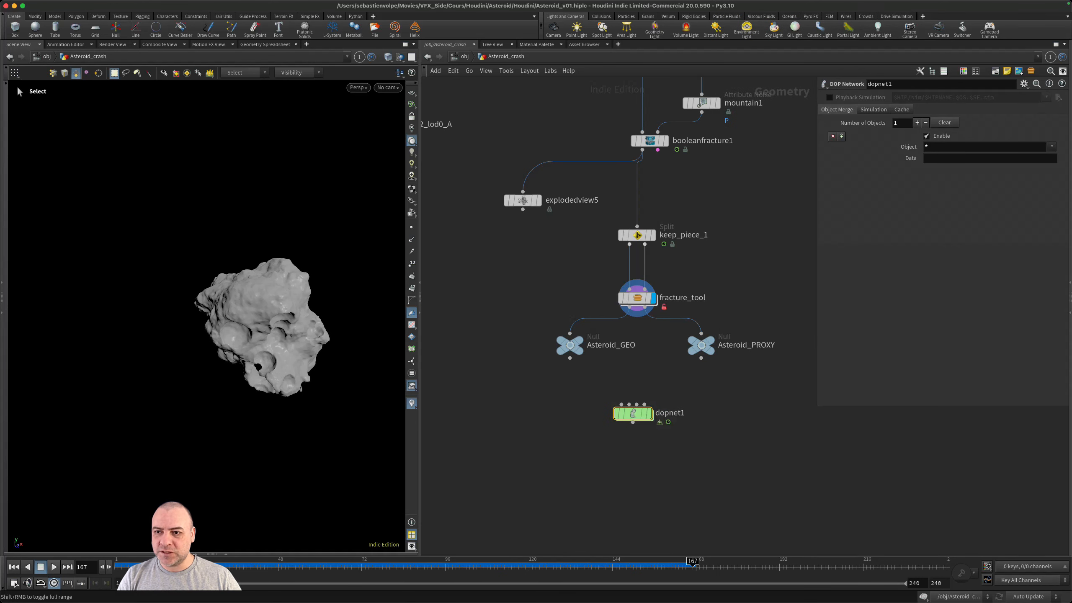
- Set the DOP network's simulation Start Frame to 160
{"action": "left_click", "coordinate": [876, 110]}
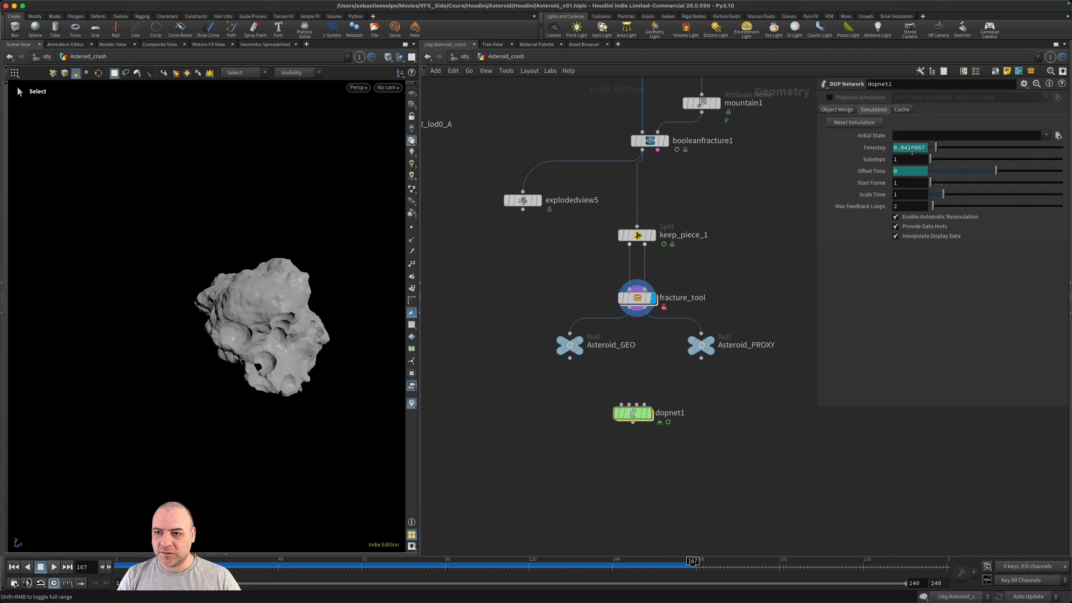
{"action": "left_click", "coordinate": [906, 186]}
{"action": "type", "text": "160"}
{"action": "key", "text": "Return"}
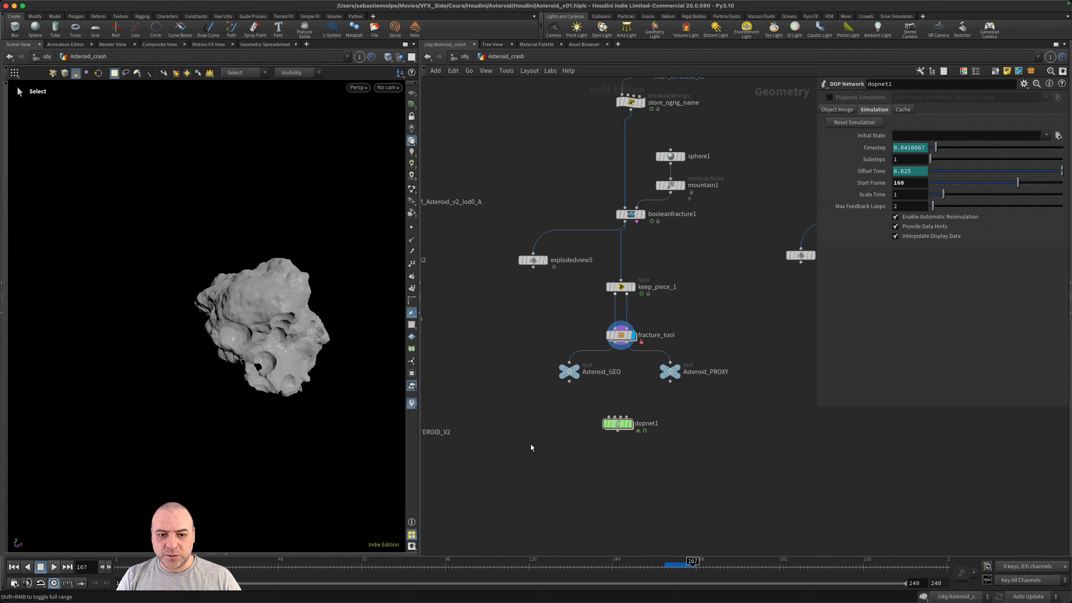
- Display merge7 at the end of the Import FBX branch to show both asteroids together
{"action": "middle_click_drag", "start_coordinate": [531, 444], "coordinate": [802, 405]}
{"action": "left_click", "coordinate": [596, 436]}
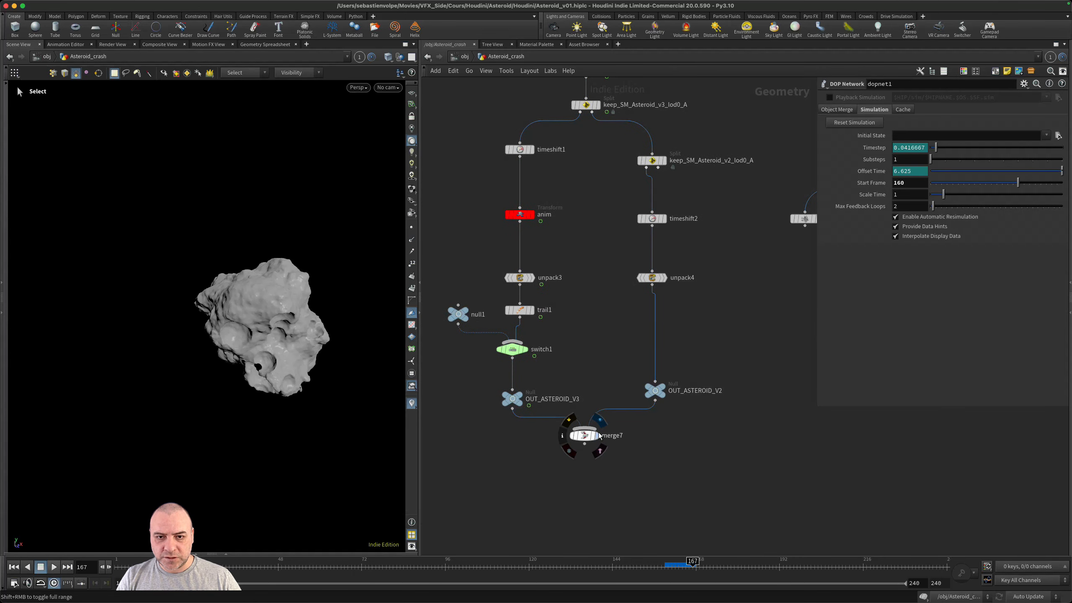
{"action": "scroll", "coordinate": [678, 449], "scroll_direction": "down", "scroll_amount": 3}
{"action": "scroll", "coordinate": [678, 448], "scroll_direction": "down", "scroll_amount": 2}
{"action": "middle_click_drag", "start_coordinate": [720, 383], "coordinate": [646, 373]}
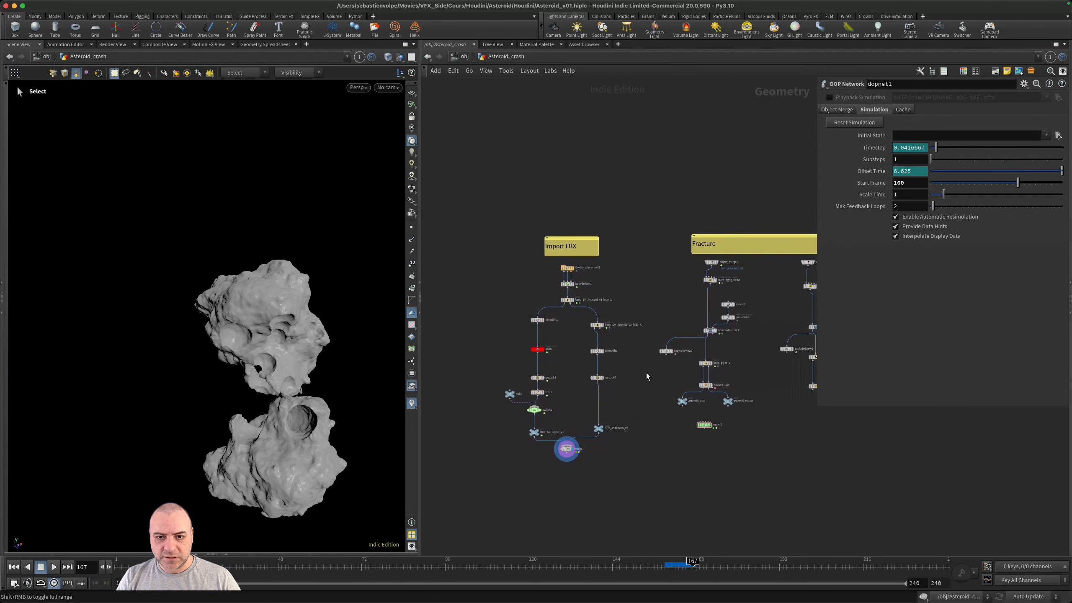
{"action": "scroll", "coordinate": [566, 363], "scroll_direction": "up", "scroll_amount": 1}
{"action": "scroll", "coordinate": [567, 366], "scroll_direction": "up", "scroll_amount": 2}
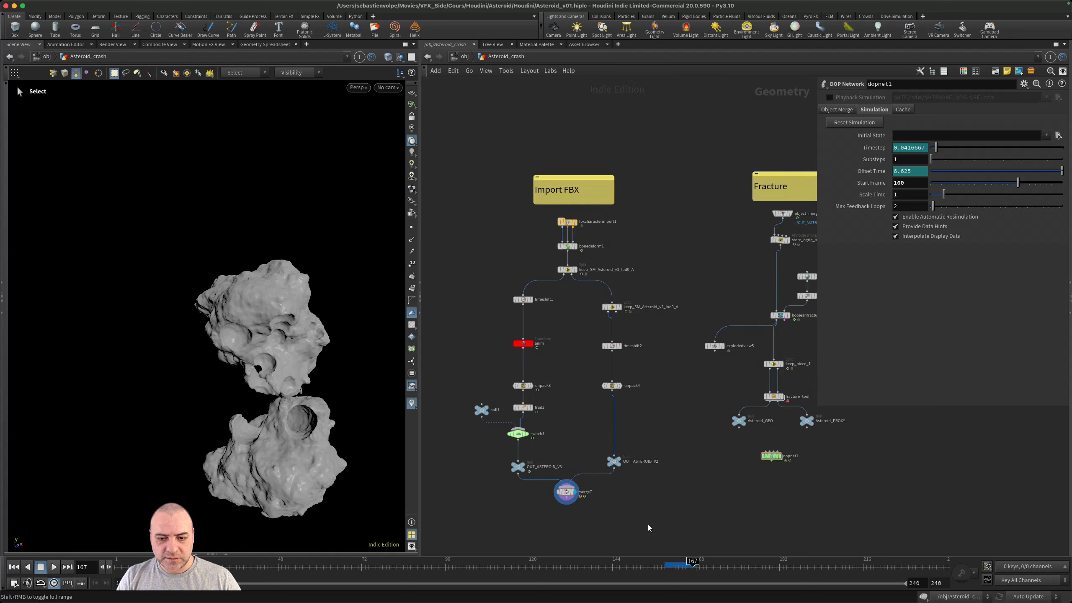
- Step the timeline from frame 159 to 160 and examine the contact area between the two asteroids up close
{"action": "left_click_drag", "start_coordinate": [658, 565], "coordinate": [663, 566]}
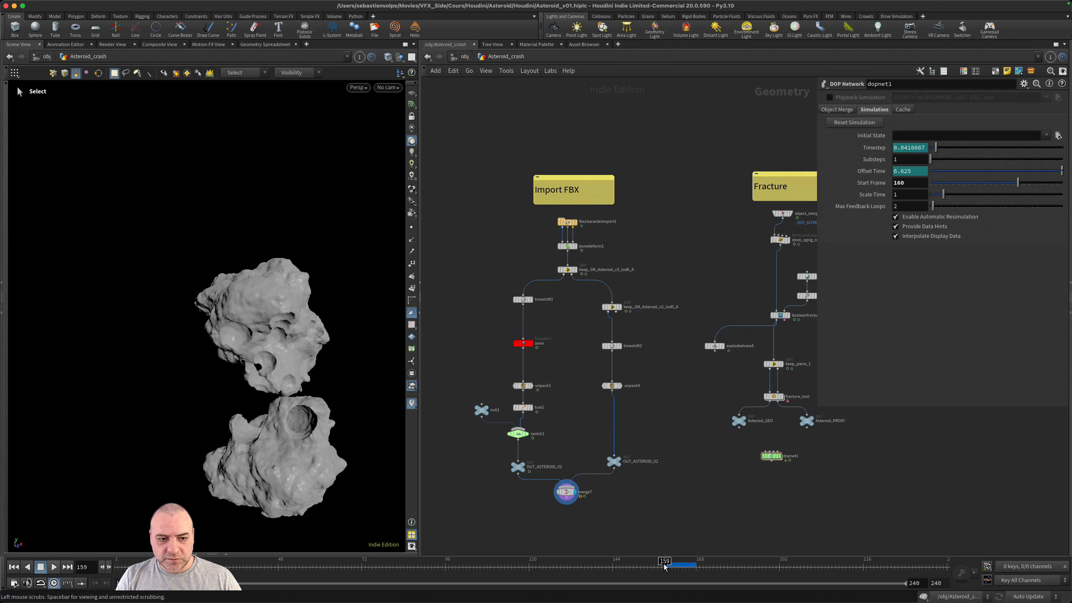
{"action": "key", "text": "Escape"}
{"action": "scroll", "coordinate": [271, 398], "scroll_direction": "up", "scroll_amount": 6}
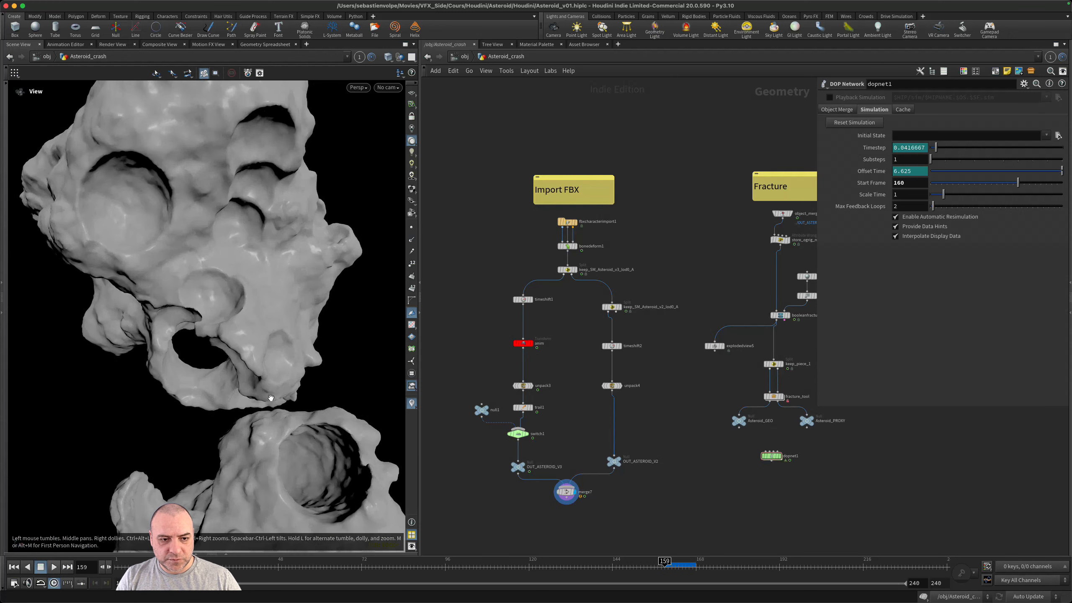
{"action": "scroll", "coordinate": [270, 398], "scroll_direction": "up", "scroll_amount": 3}
{"action": "left_click_drag", "start_coordinate": [271, 397], "coordinate": [304, 400], "text": "alt"}
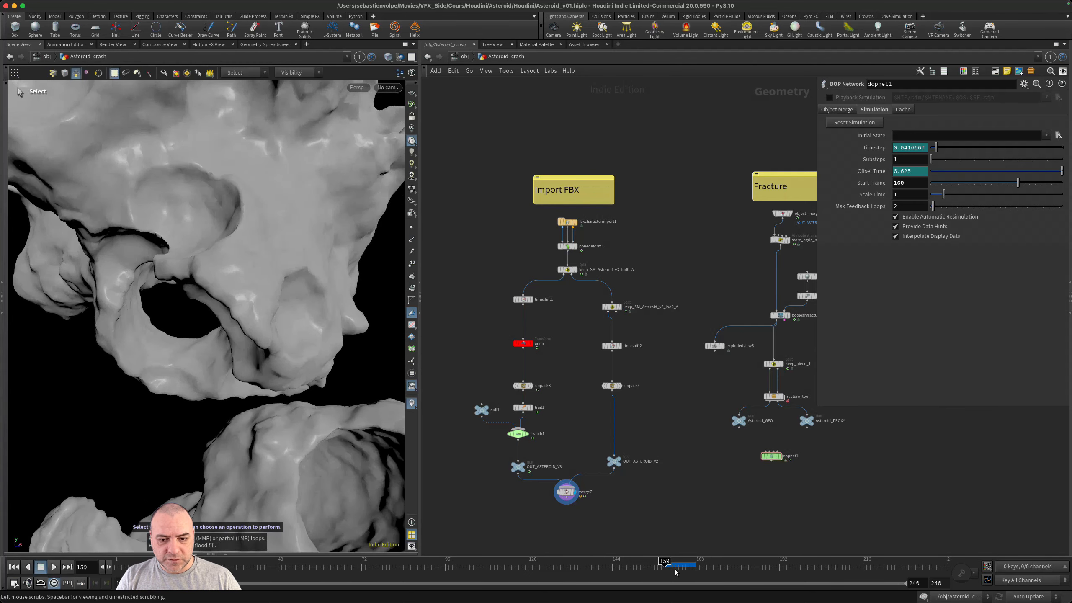
{"action": "left_click_drag", "start_coordinate": [665, 564], "coordinate": [667, 565]}
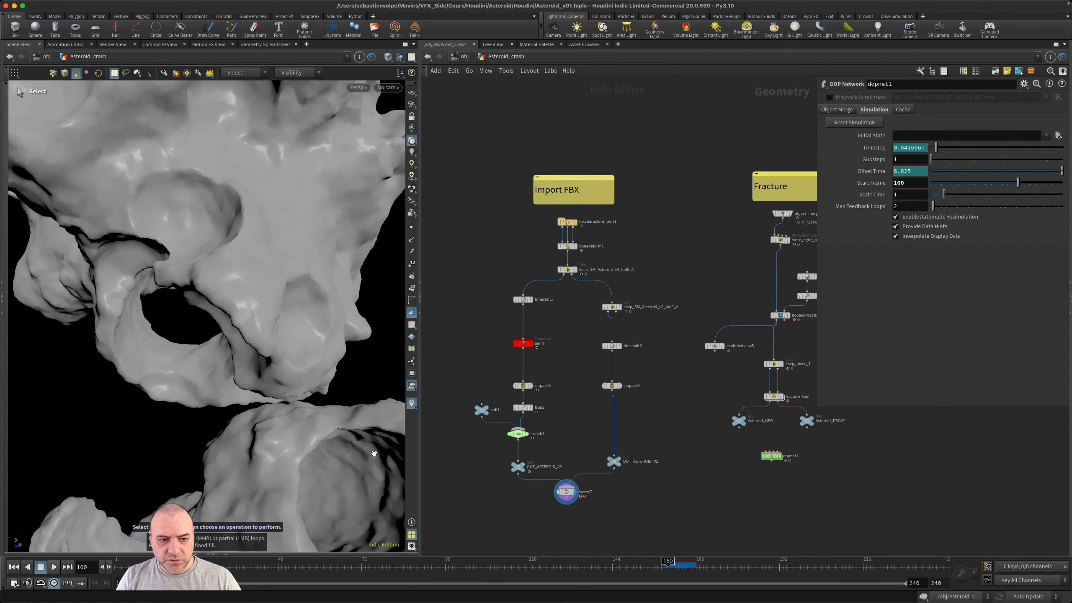
{"action": "left_click_drag", "start_coordinate": [333, 418], "coordinate": [280, 421], "text": "alt"}
- Duplicate the Import FBX sticky note and place the copy beside merge7
{"action": "right_click_drag", "start_coordinate": [722, 471], "coordinate": [687, 471]}
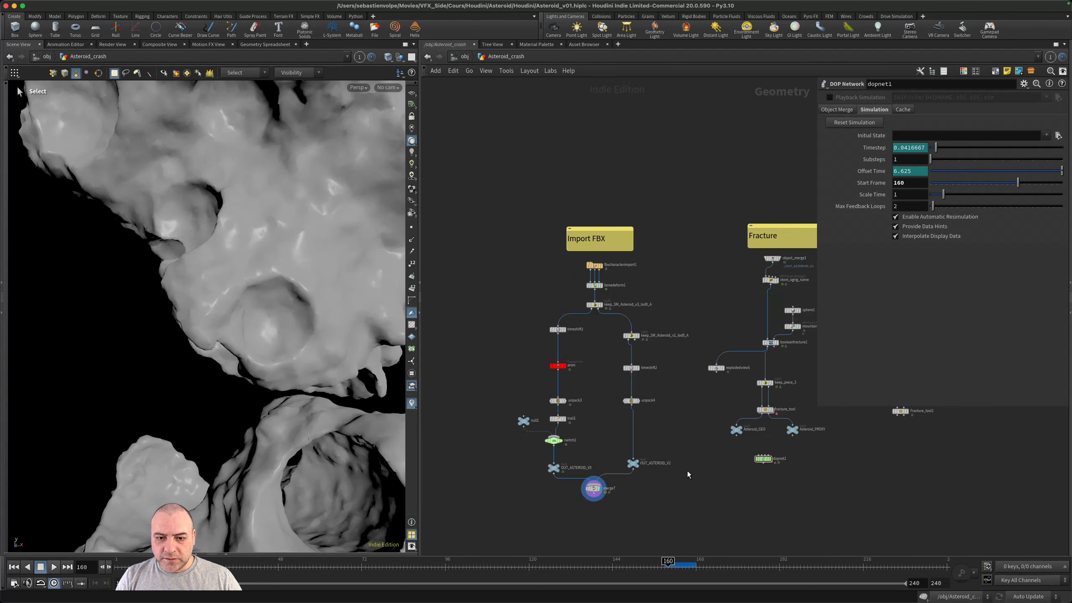
{"action": "middle_click_drag", "start_coordinate": [687, 470], "coordinate": [690, 462]}
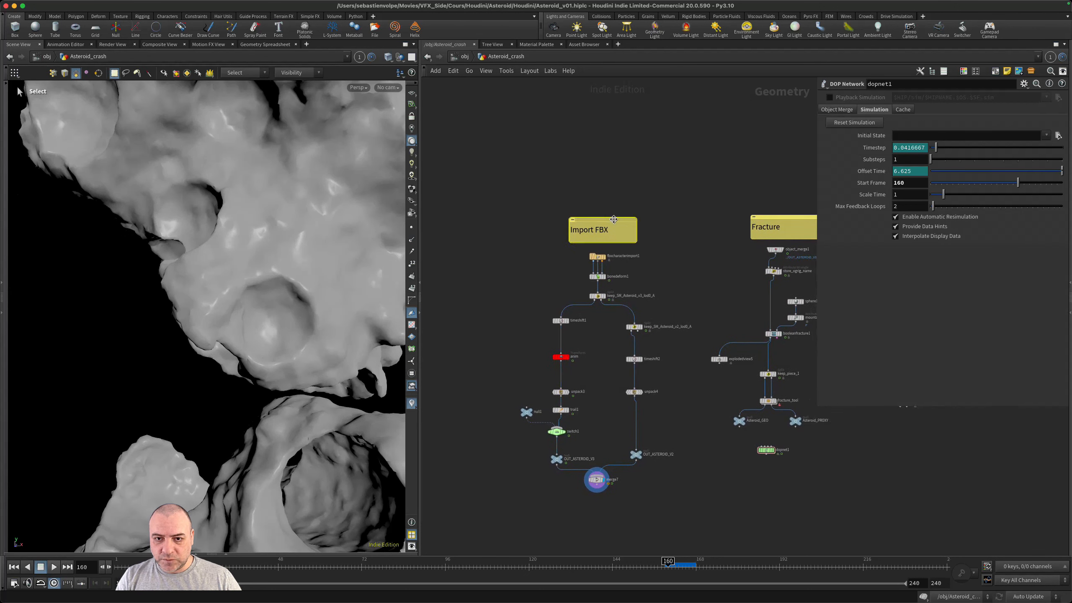
{"action": "middle_click_drag", "start_coordinate": [653, 239], "coordinate": [622, 254]}
{"action": "key", "text": "shift+o"}
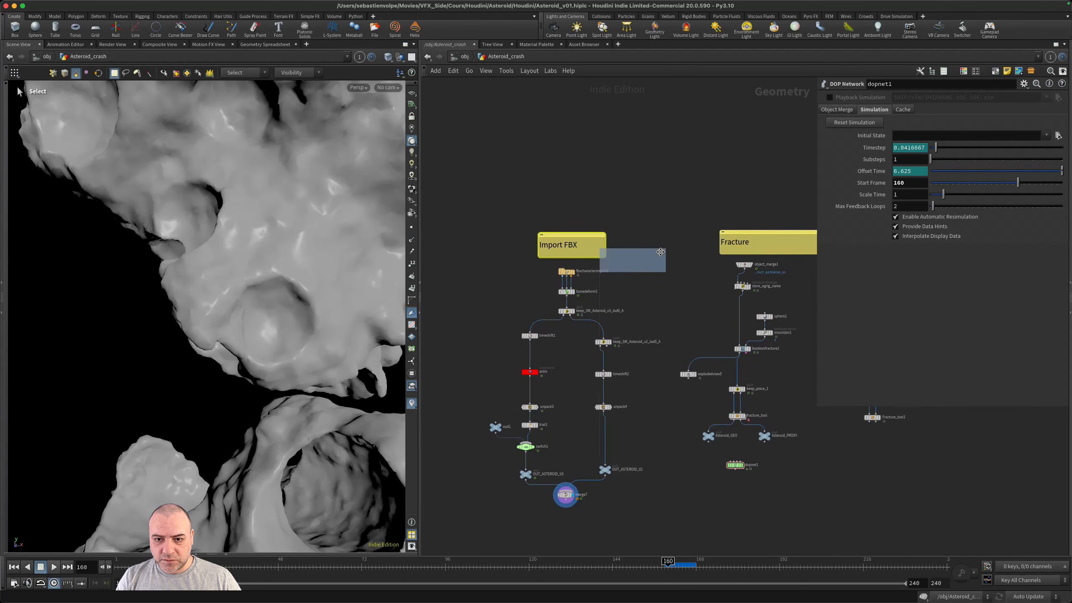
{"action": "left_click_drag", "start_coordinate": [674, 475], "coordinate": [654, 499], "text": "alt"}
{"action": "middle_click_drag", "start_coordinate": [726, 498], "coordinate": [745, 403]}
- Change the copied note's text to "Impact frame 160" and save the scene
{"action": "double_click", "coordinate": [639, 416]}
{"action": "key", "text": "super+a"}
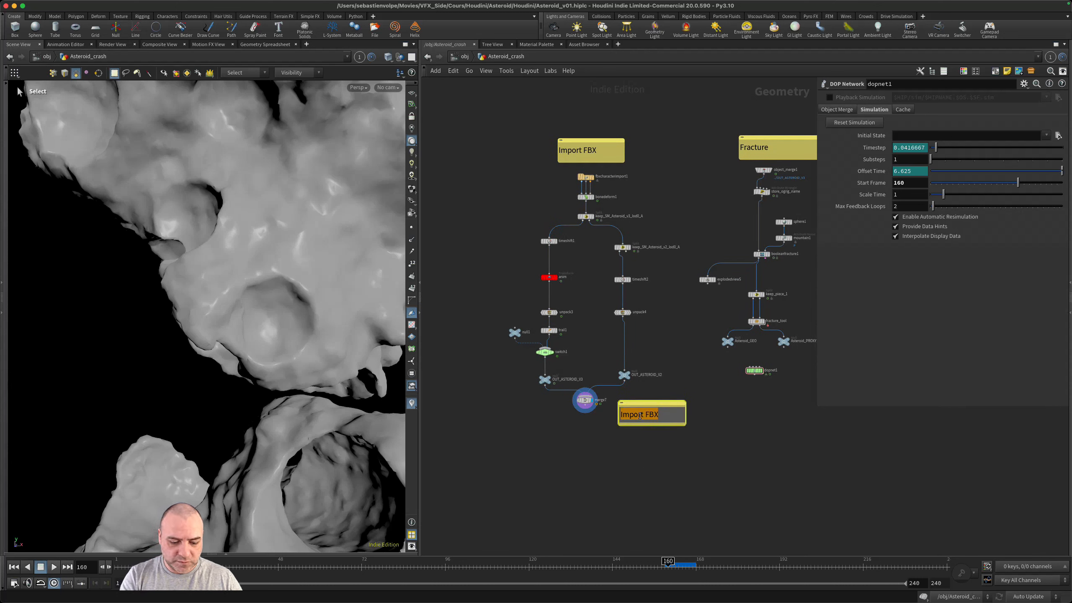
{"action": "type", "text": "Impact frame 160"}
{"action": "scroll", "coordinate": [692, 428], "scroll_direction": "up", "scroll_amount": 2}
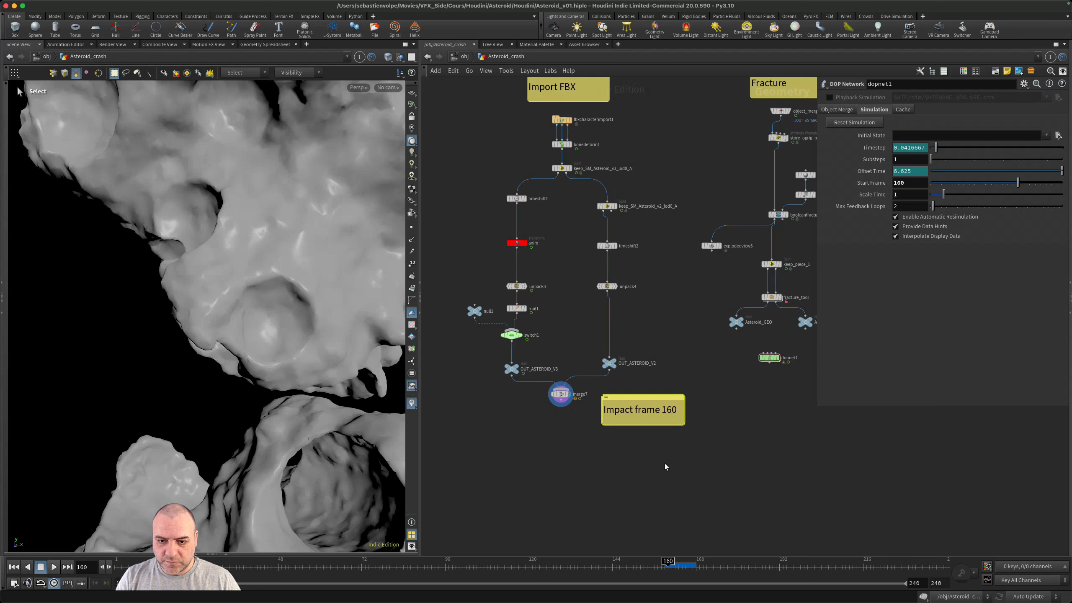
{"action": "left_click", "coordinate": [722, 416]}
{"action": "key", "text": "super+s"}
- Enter the dopnet1 network and add an RBD Packed Object above its output node
{"action": "middle_click_drag", "start_coordinate": [786, 443], "coordinate": [686, 464]}
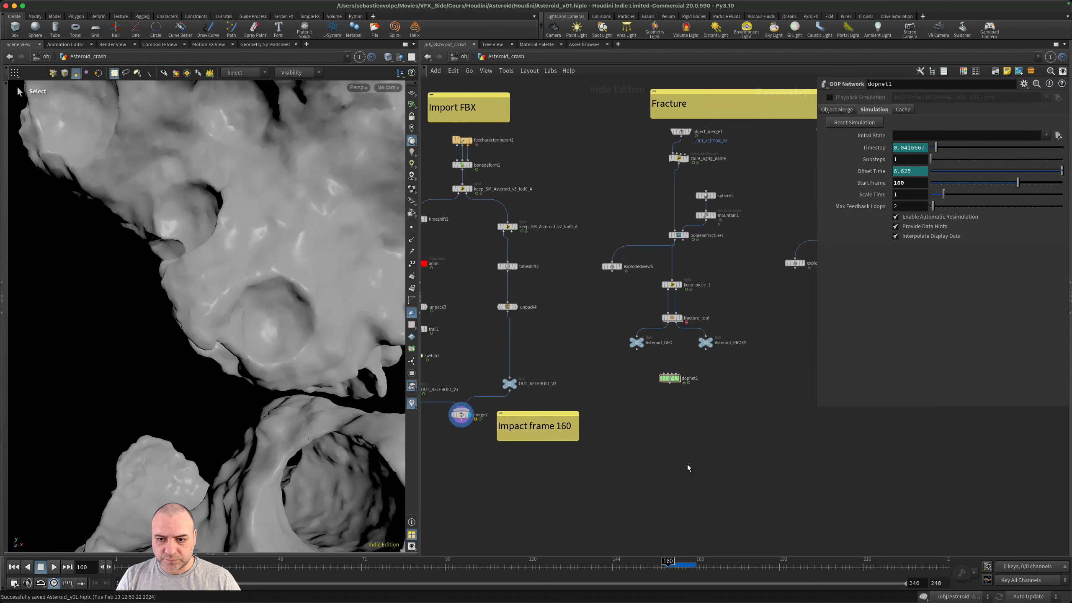
{"action": "scroll", "coordinate": [602, 437], "scroll_direction": "up", "scroll_amount": 5}
{"action": "middle_click_drag", "start_coordinate": [688, 386], "coordinate": [630, 470]}
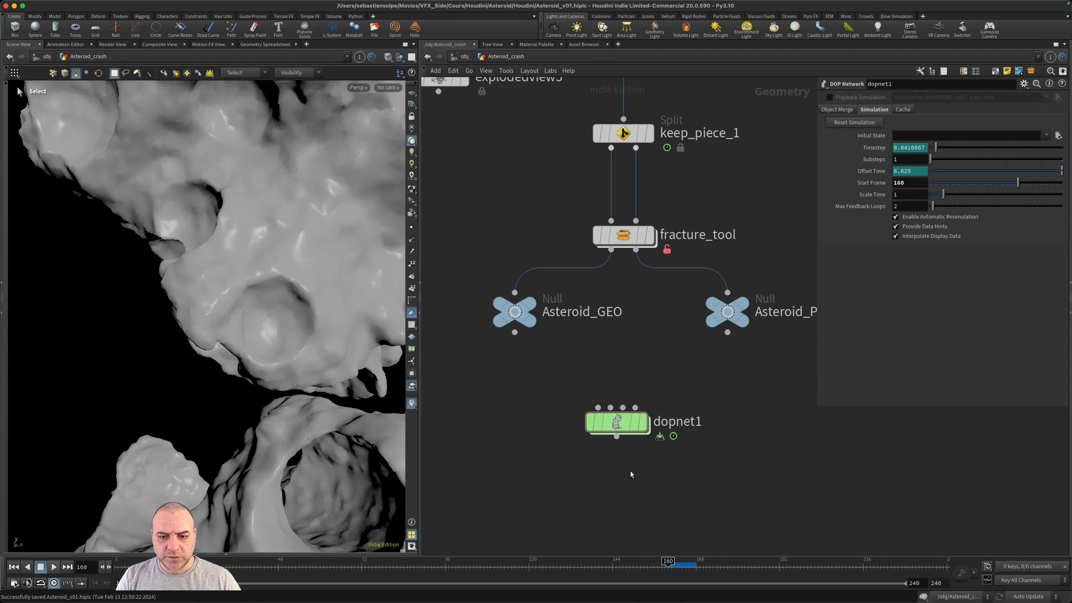
{"action": "double_click", "coordinate": [628, 419]}
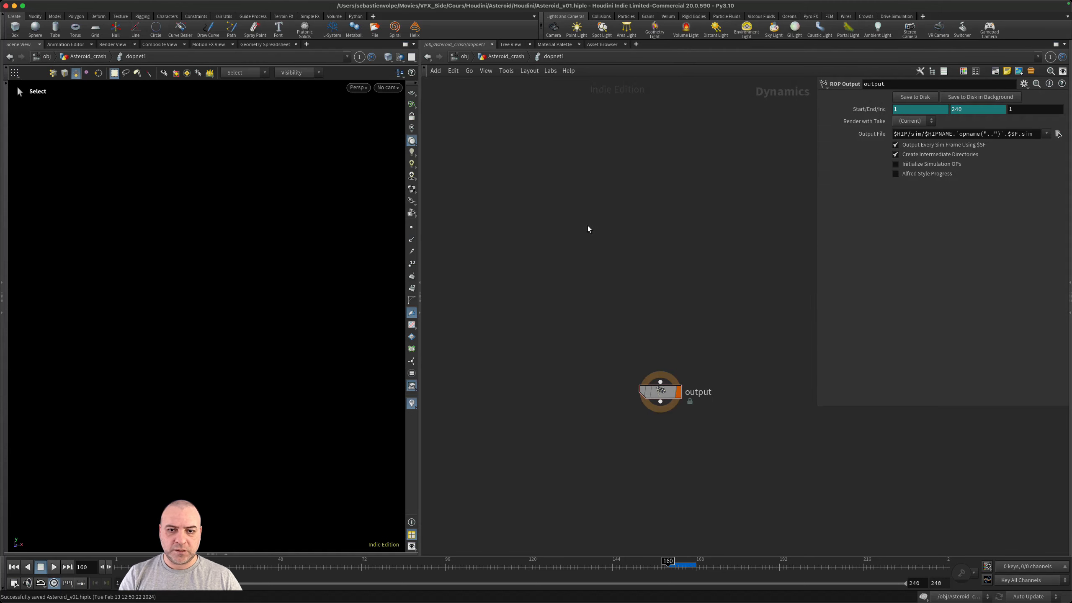
{"action": "key", "text": "Tab"}
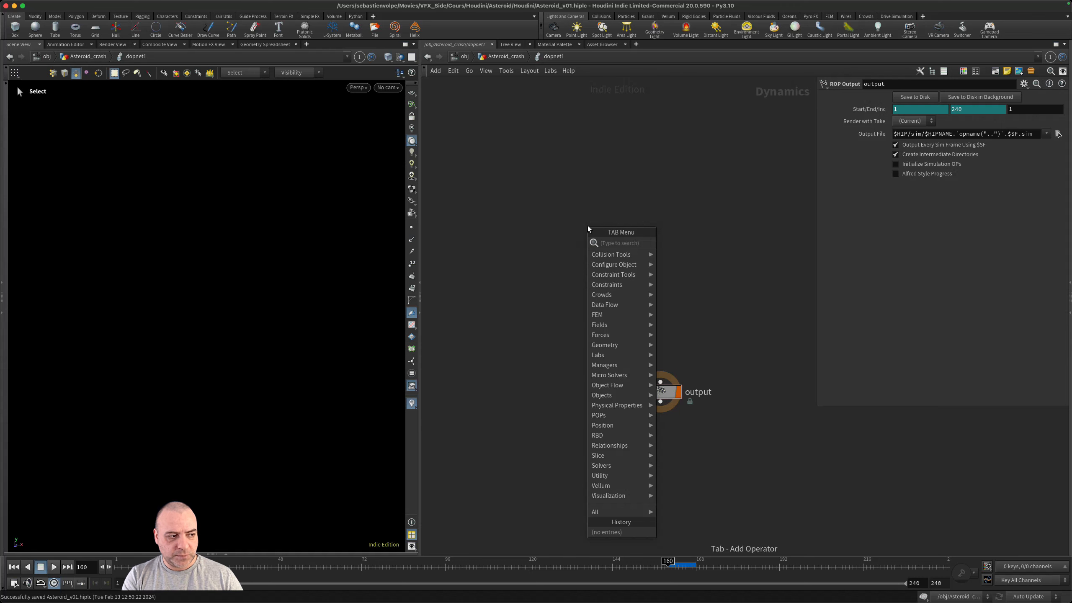
{"action": "type", "text": "rbdpa"}
{"action": "key", "text": "Return"}
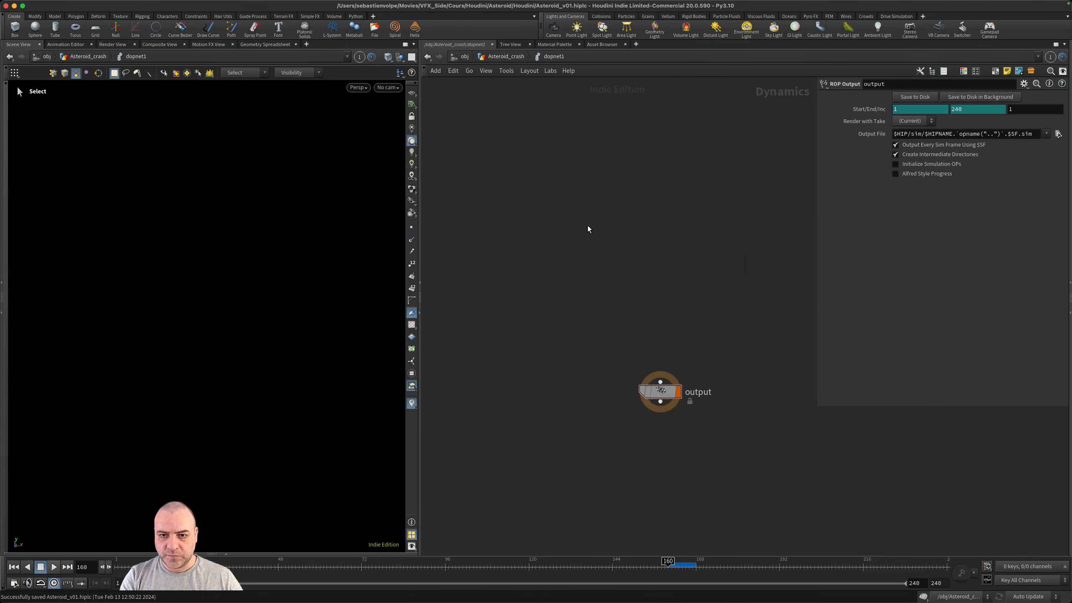
{"action": "left_click", "coordinate": [588, 228]}
- Add a Rigid Body Solver below rbdpackedobject1, fed by the packed object's output
{"action": "left_click", "coordinate": [588, 235]}
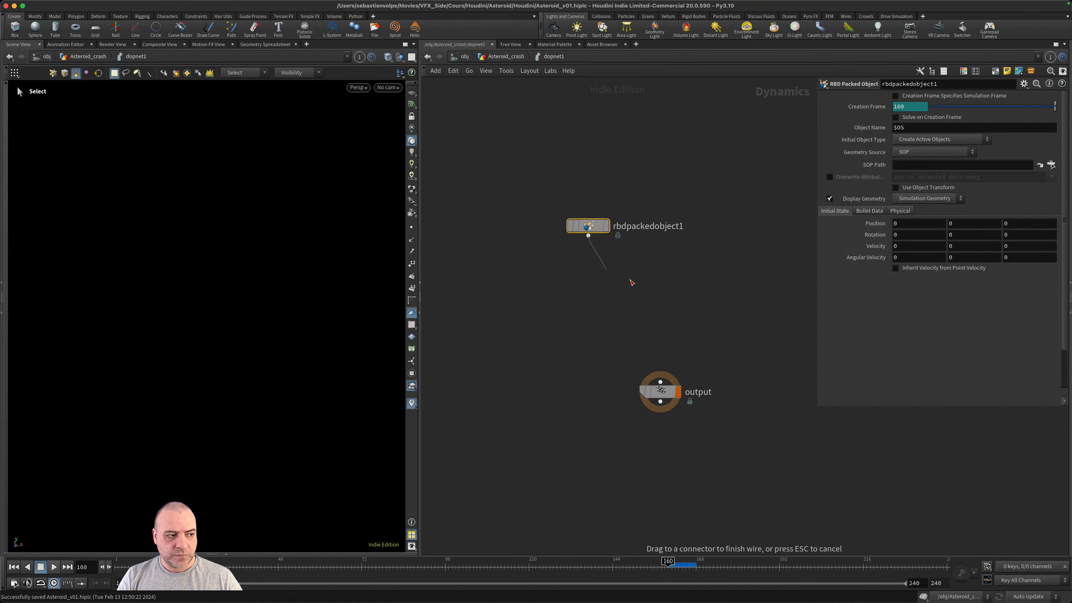
{"action": "left_click", "coordinate": [653, 285]}
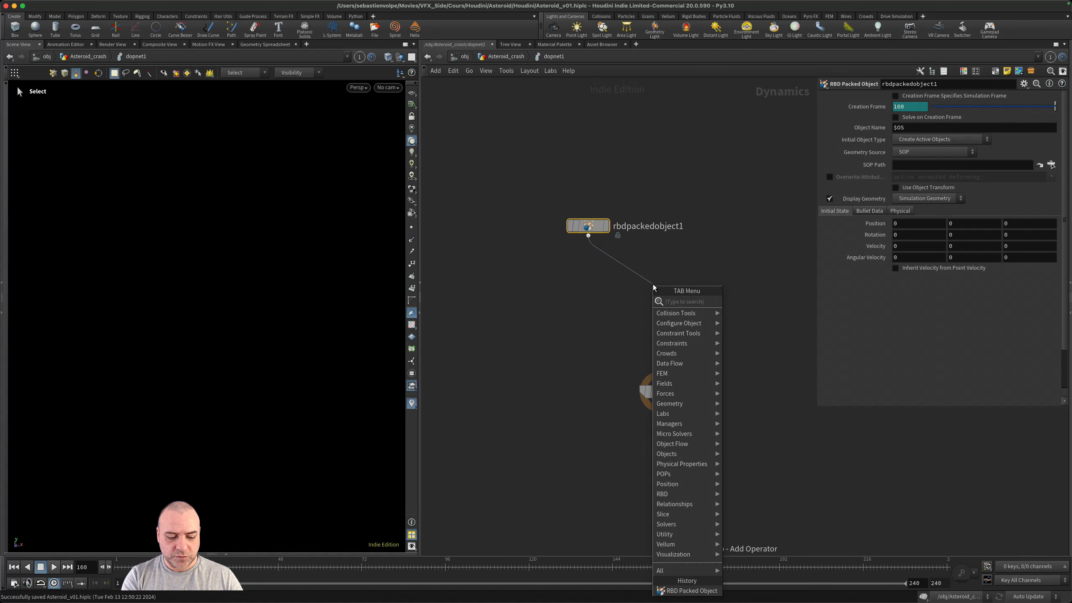
{"action": "type", "text": "ri"}
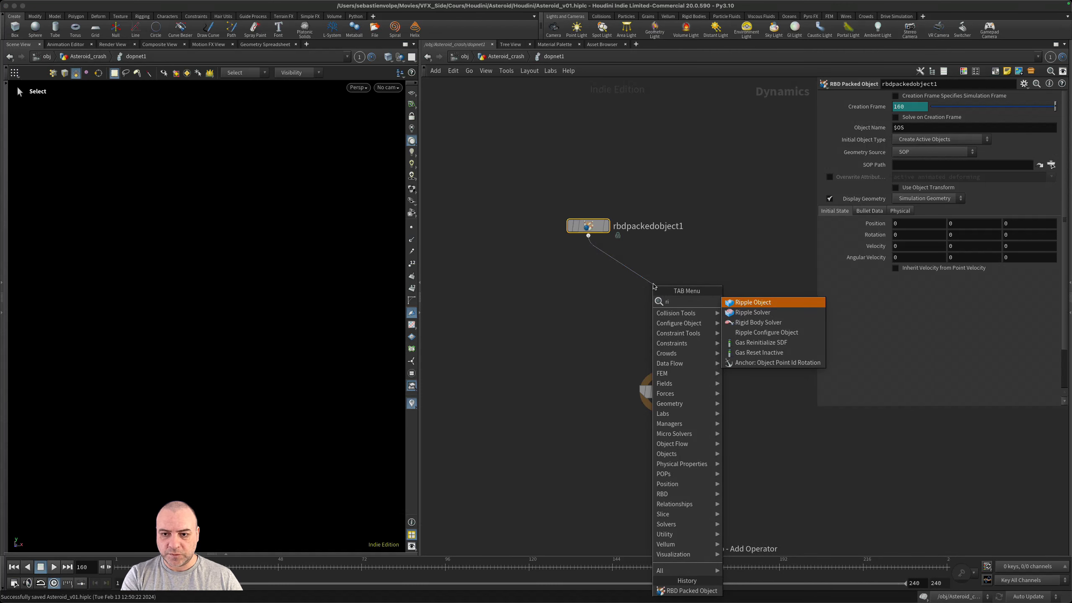
{"action": "key", "text": "Down"}
{"action": "key", "text": "Down"}
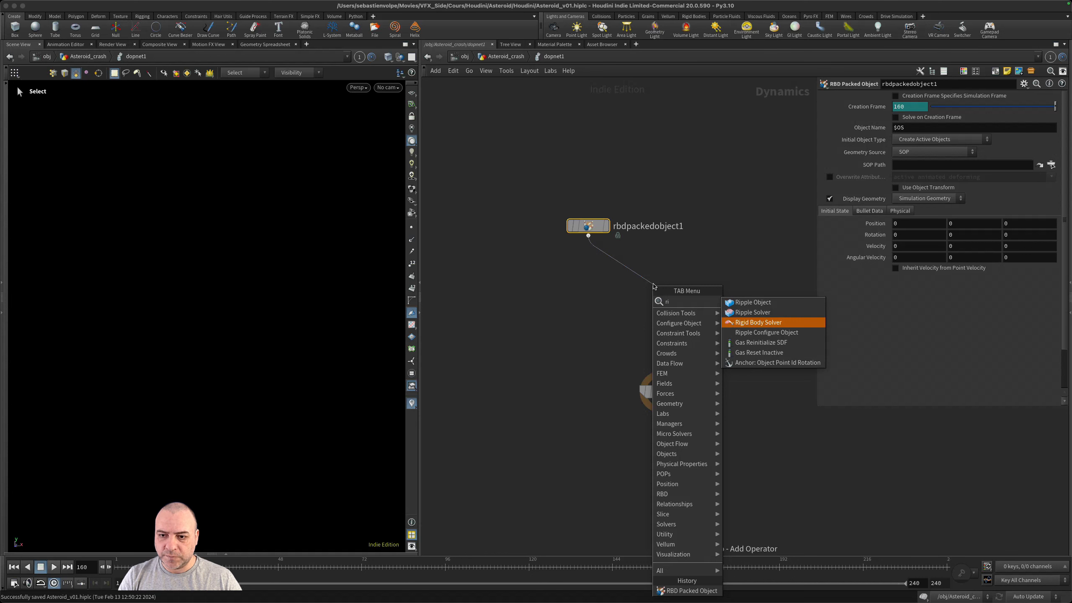
{"action": "key", "text": "Return"}
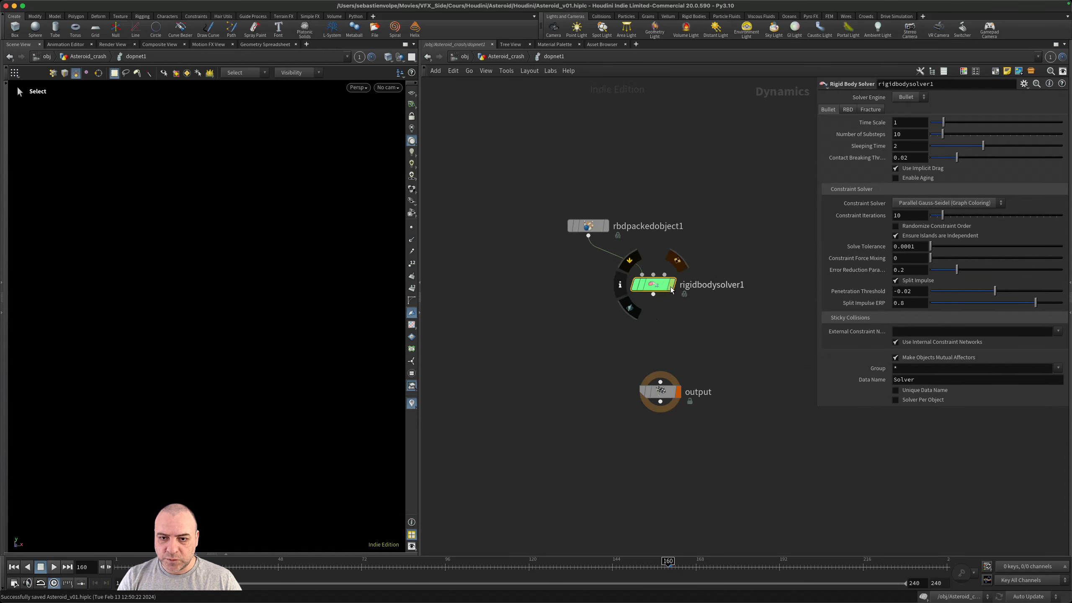
- Add a Gravity Force after rigidbodysolver1, wire it into the output node and space out the nodes
{"action": "scroll", "coordinate": [652, 292], "scroll_direction": "up", "scroll_amount": 5}
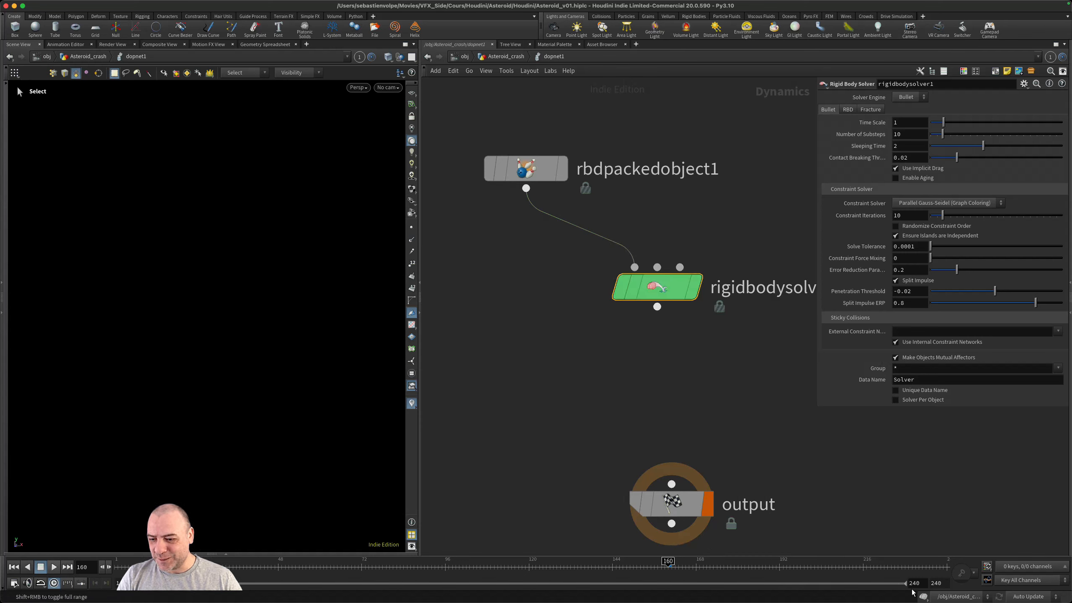
{"action": "scroll", "coordinate": [656, 338], "scroll_direction": "down", "scroll_amount": 3}
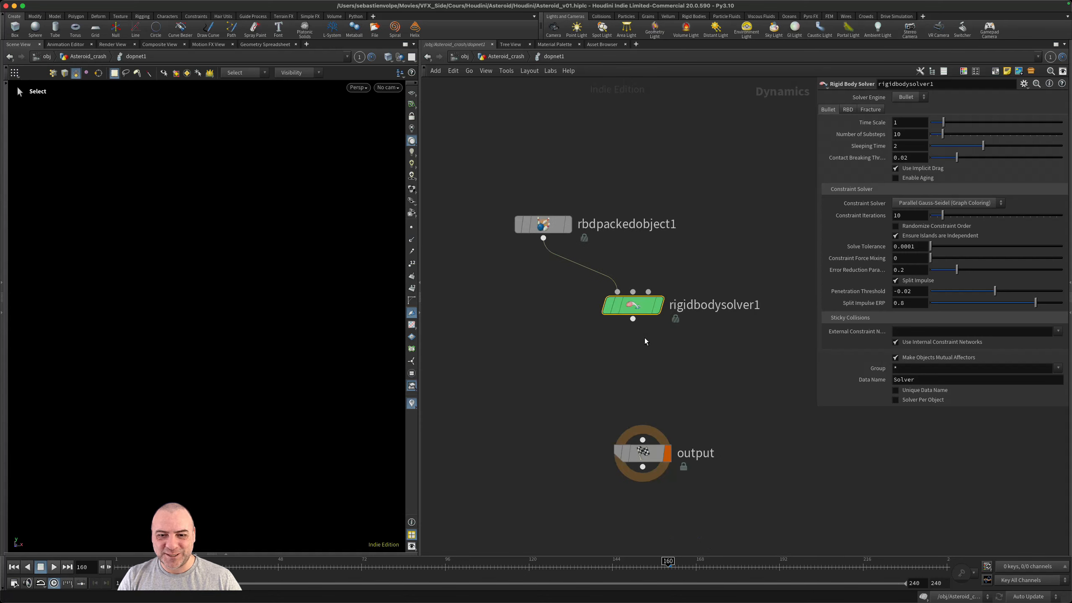
{"action": "left_click_drag", "start_coordinate": [637, 305], "coordinate": [629, 369]}
{"action": "type", "text": "gra"}
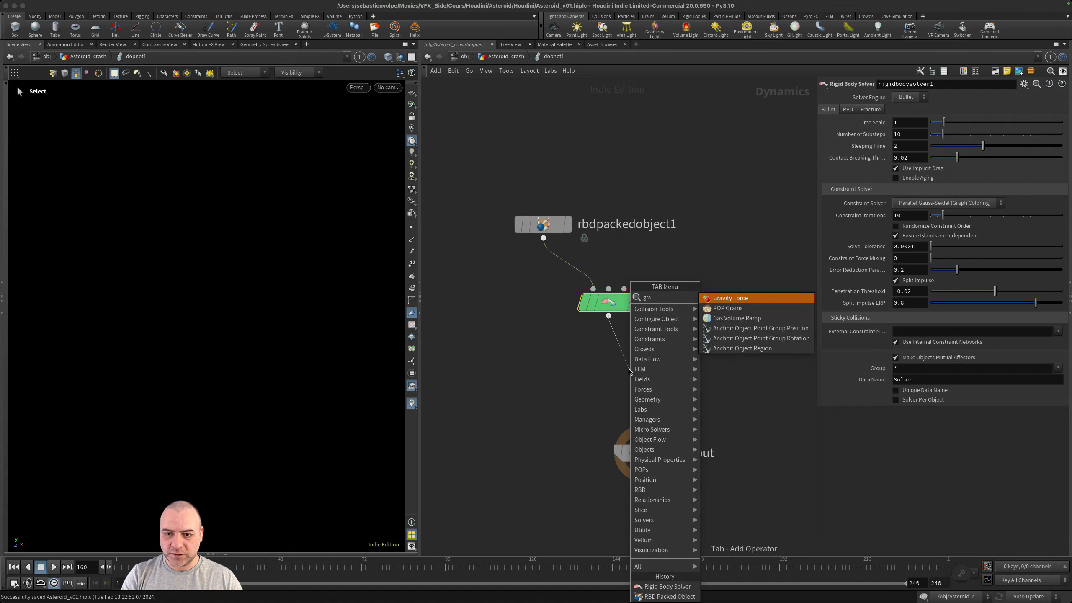
{"action": "key", "text": "Return"}
{"action": "left_click", "coordinate": [629, 370]}
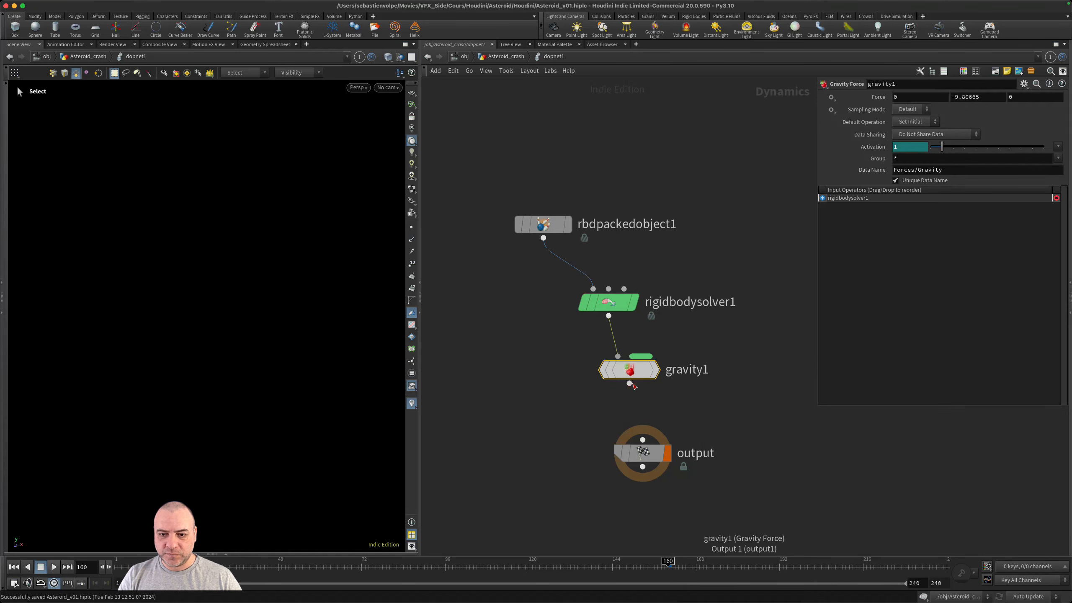
{"action": "left_click_drag", "start_coordinate": [629, 383], "coordinate": [629, 463]}
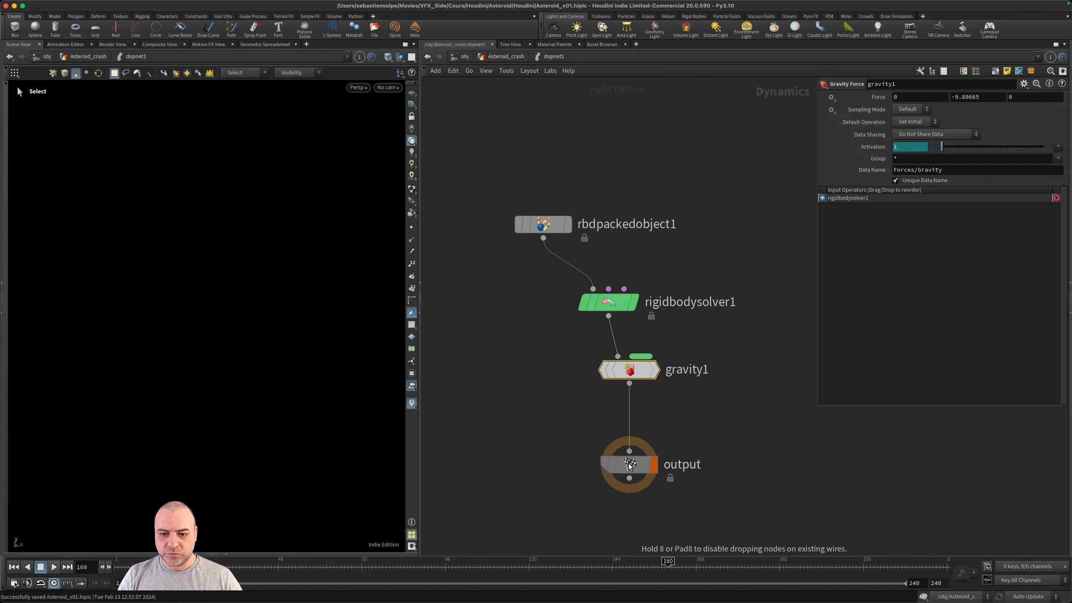
{"action": "left_click_drag", "start_coordinate": [621, 303], "coordinate": [572, 295]}
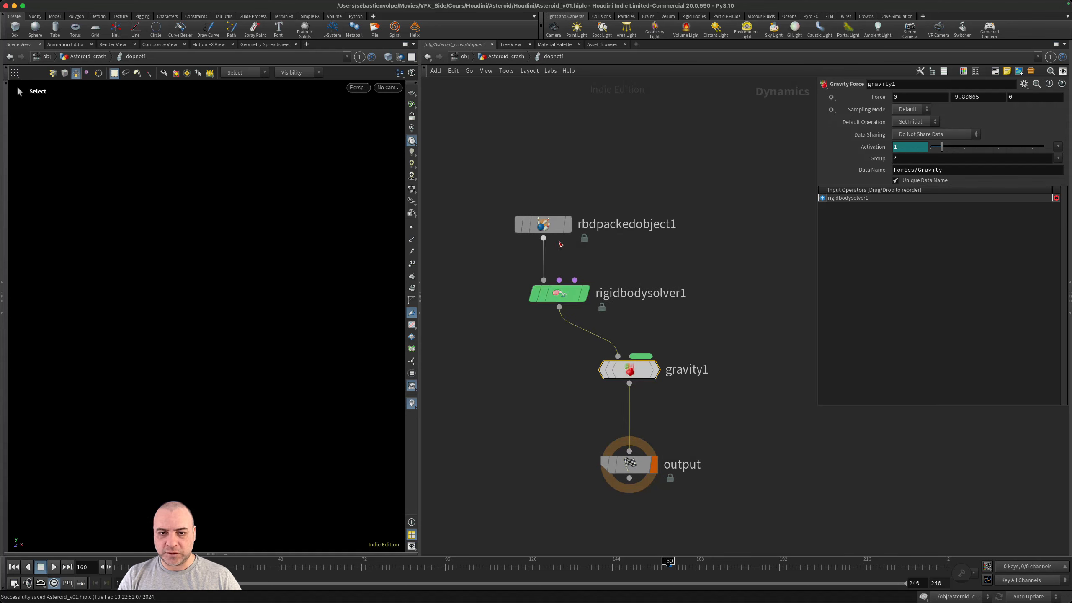
{"action": "left_click_drag", "start_coordinate": [521, 232], "coordinate": [501, 211]}
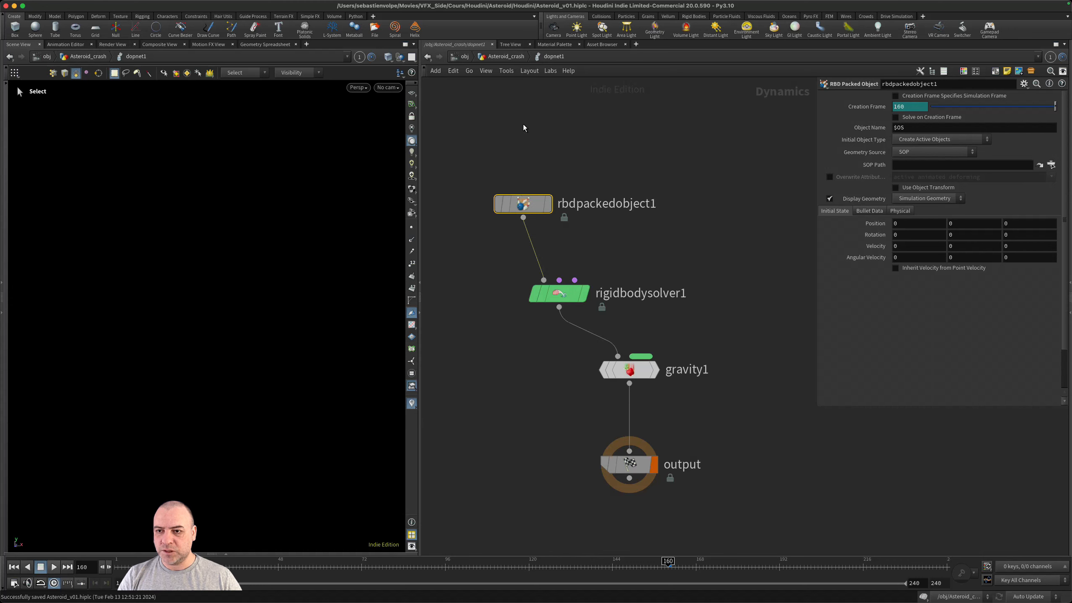
- Set the SOP Path of rbdpackedobject1 to ../../Asteroid_PROXY/ and view the loaded asteroid proxy
{"action": "mouse_move", "coordinate": [548, 206]}
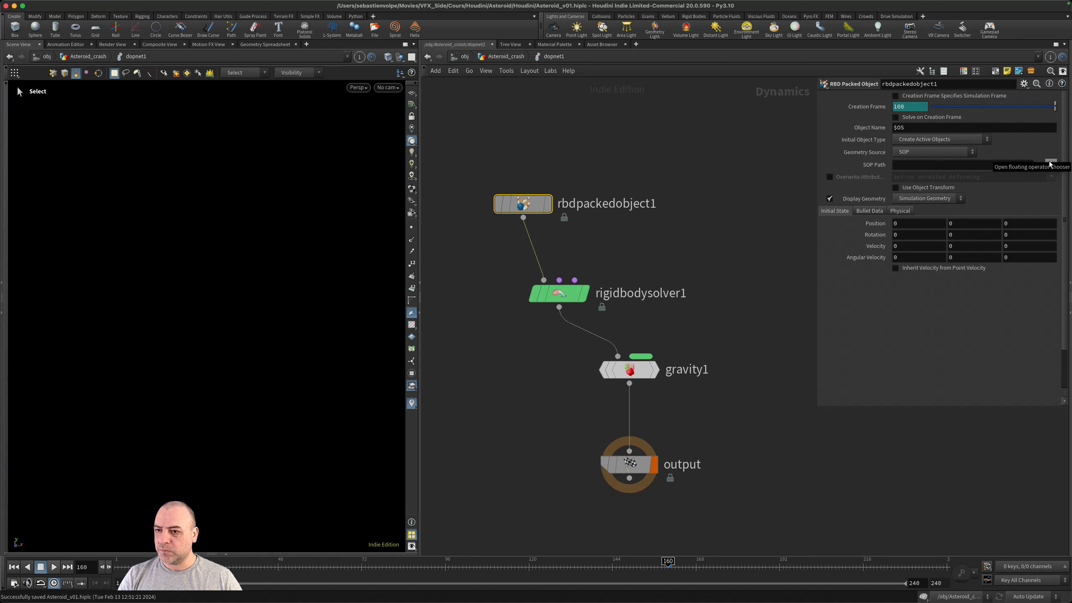
{"action": "left_click", "coordinate": [952, 166]}
{"action": "type", "text": ".."}
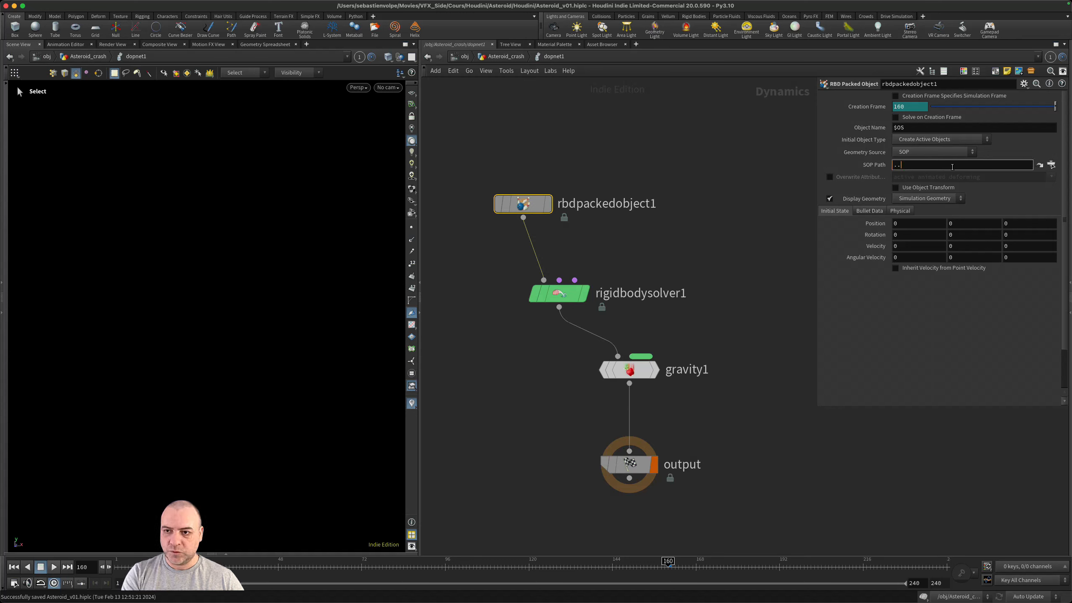
{"action": "type", "text": "/../"}
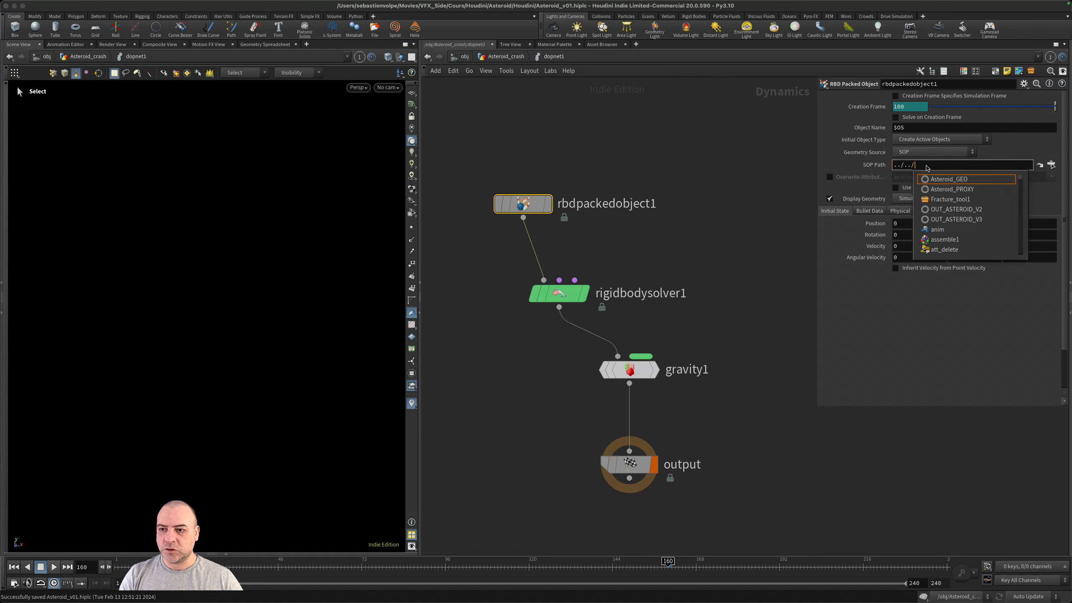
{"action": "left_click", "coordinate": [963, 190]}
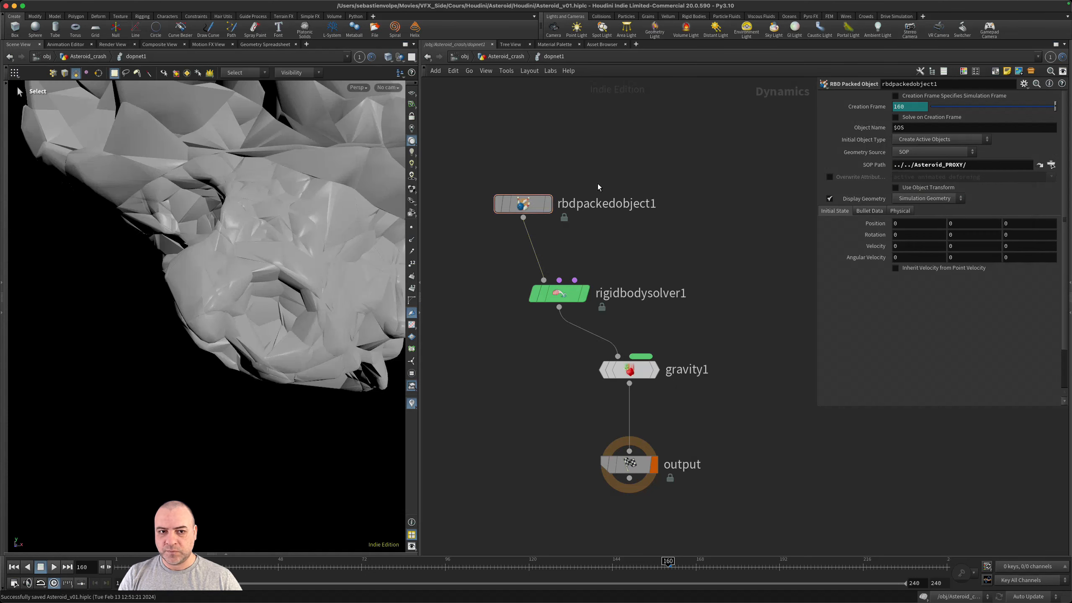
{"action": "key", "text": "Escape"}
{"action": "left_click_drag", "start_coordinate": [287, 166], "coordinate": [293, 249], "text": "alt"}
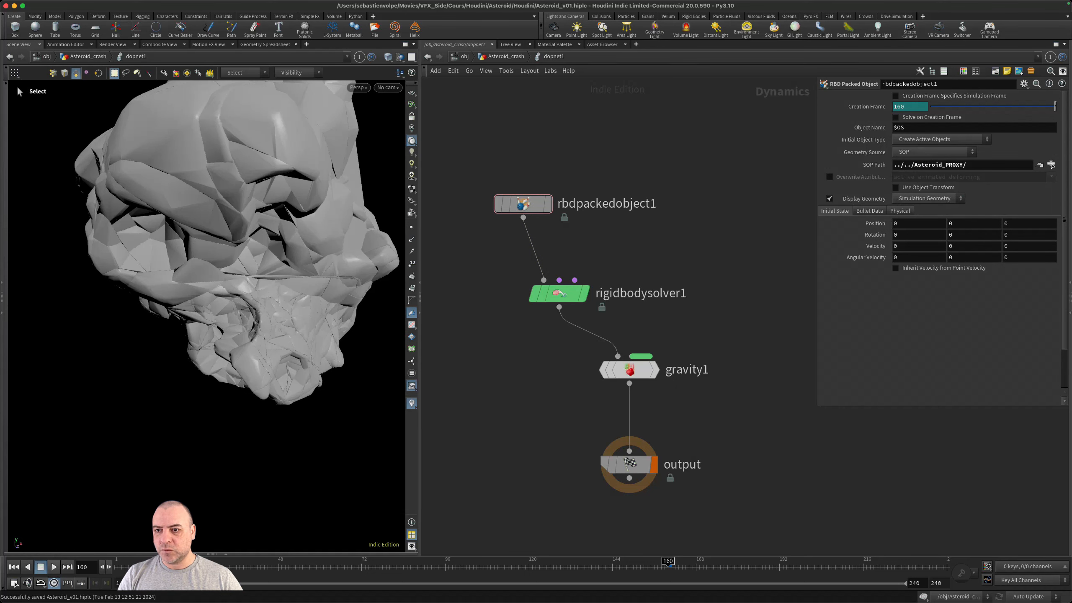
- Review the Geometry Source options of rbdpackedobject1 and the inputs of dopnet1 in Asteroid_crash, then return inside dopnet1
{"action": "left_click", "coordinate": [924, 153]}
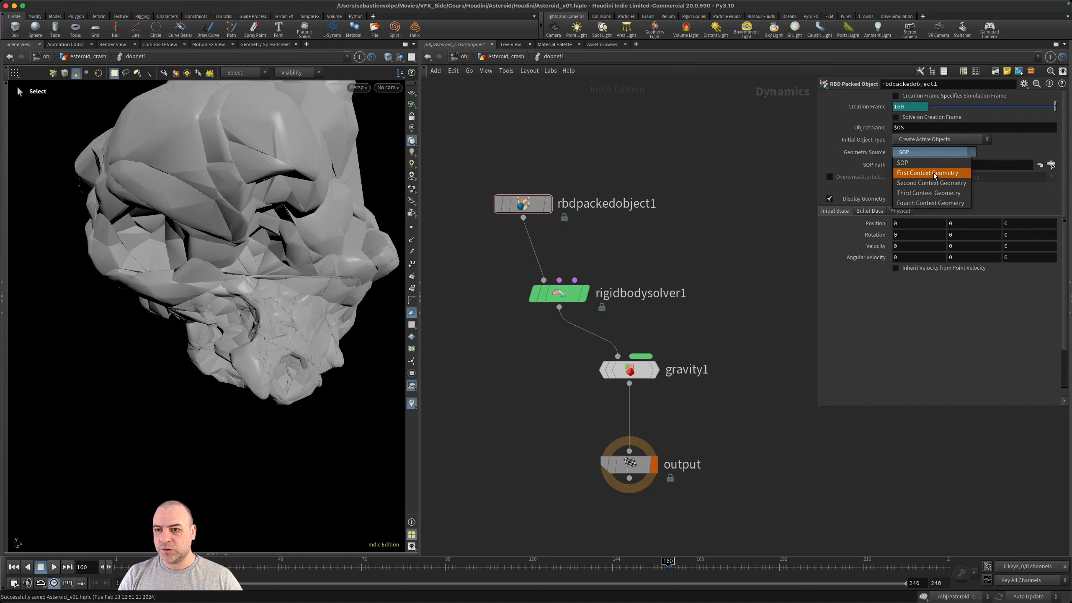
{"action": "left_click", "coordinate": [703, 131]}
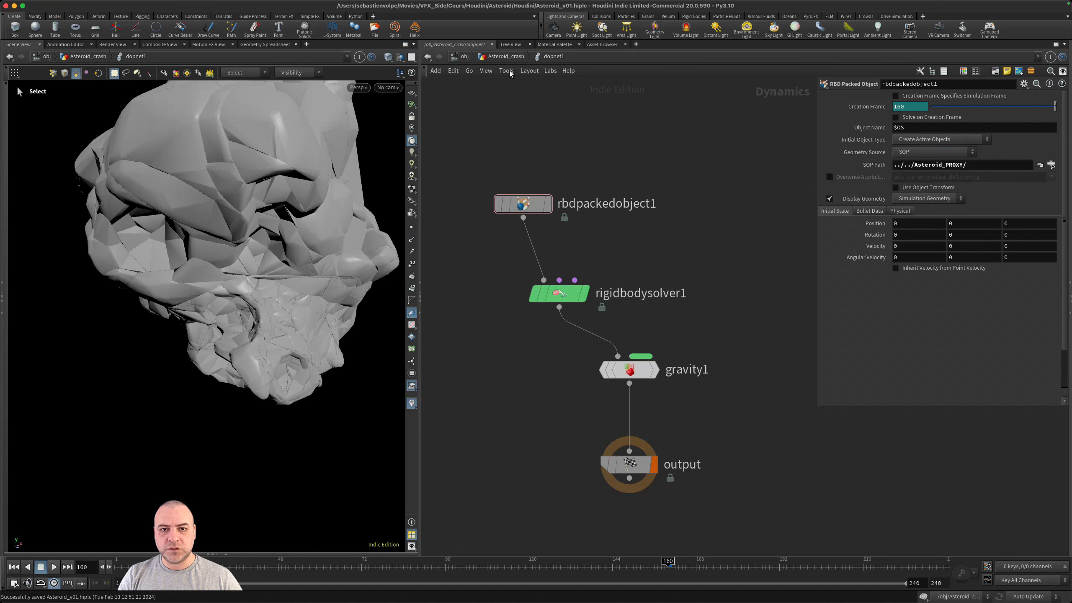
{"action": "left_click", "coordinate": [505, 56]}
{"action": "left_click_drag", "start_coordinate": [518, 341], "coordinate": [523, 388]}
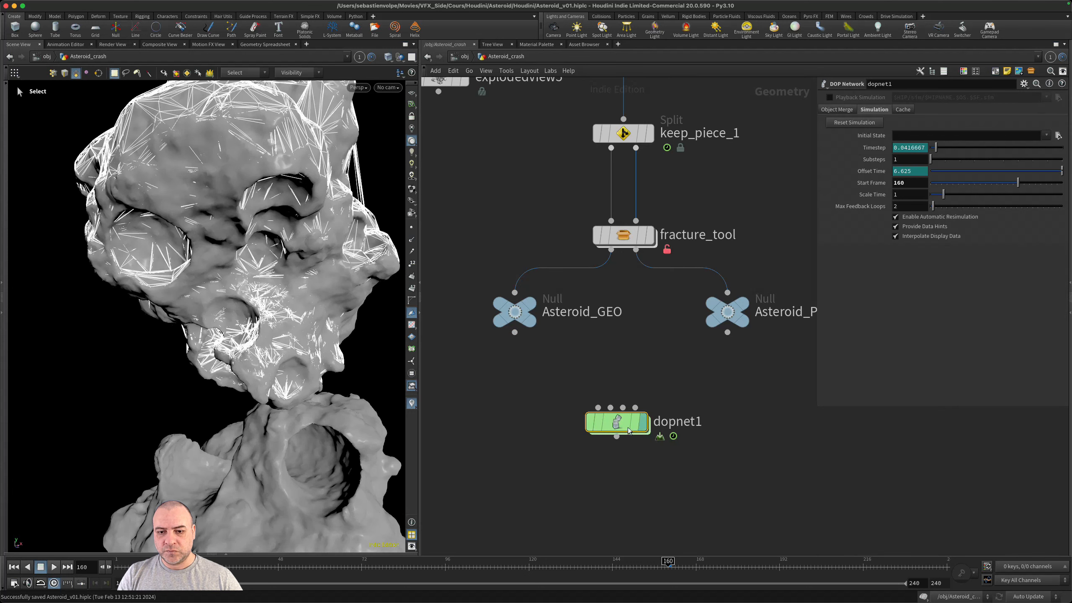
{"action": "double_click", "coordinate": [612, 421]}
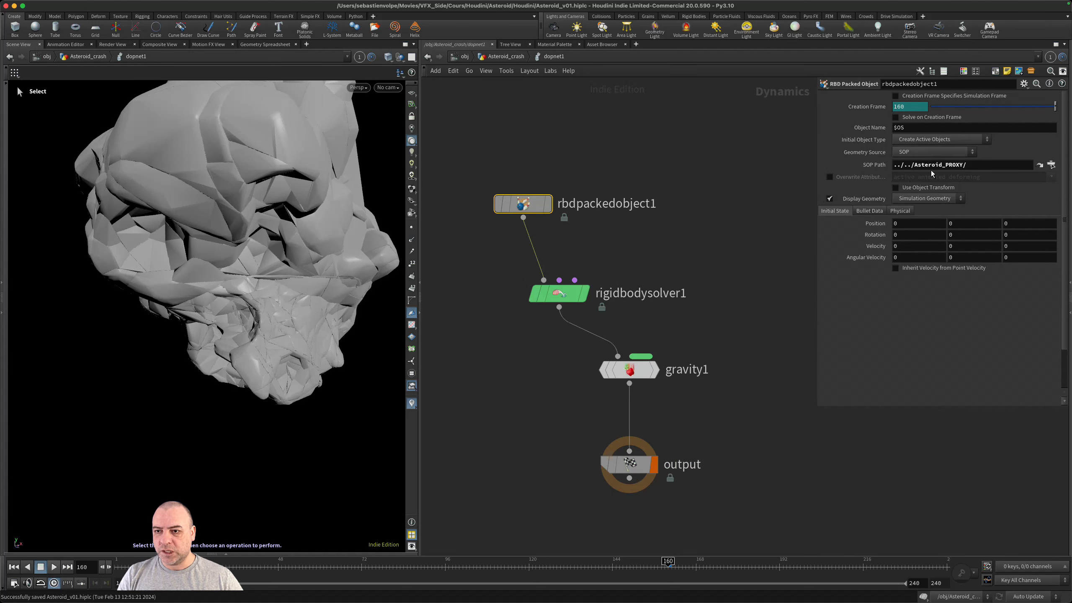
{"action": "left_click", "coordinate": [807, 202]}
- Frame the whole asteroid and play the simulation from frame 160 to check its fall
{"action": "right_click_drag", "start_coordinate": [292, 305], "coordinate": [94, 290], "text": "alt"}
{"action": "left_click_drag", "start_coordinate": [94, 291], "coordinate": [289, 260], "text": "alt"}
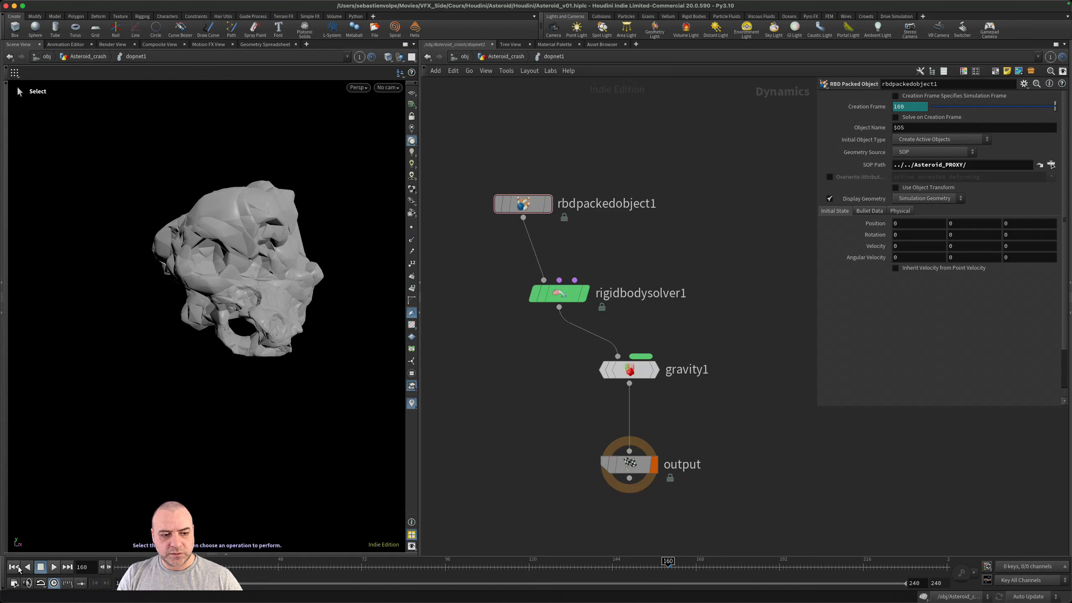
{"action": "left_click", "coordinate": [54, 567]}
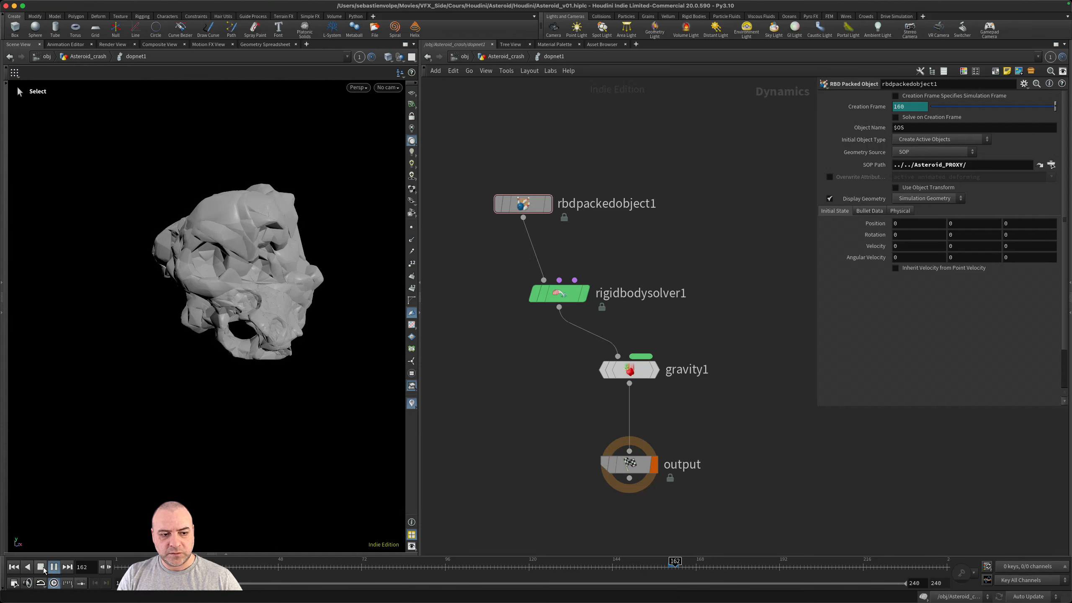
{"action": "left_click", "coordinate": [42, 566]}
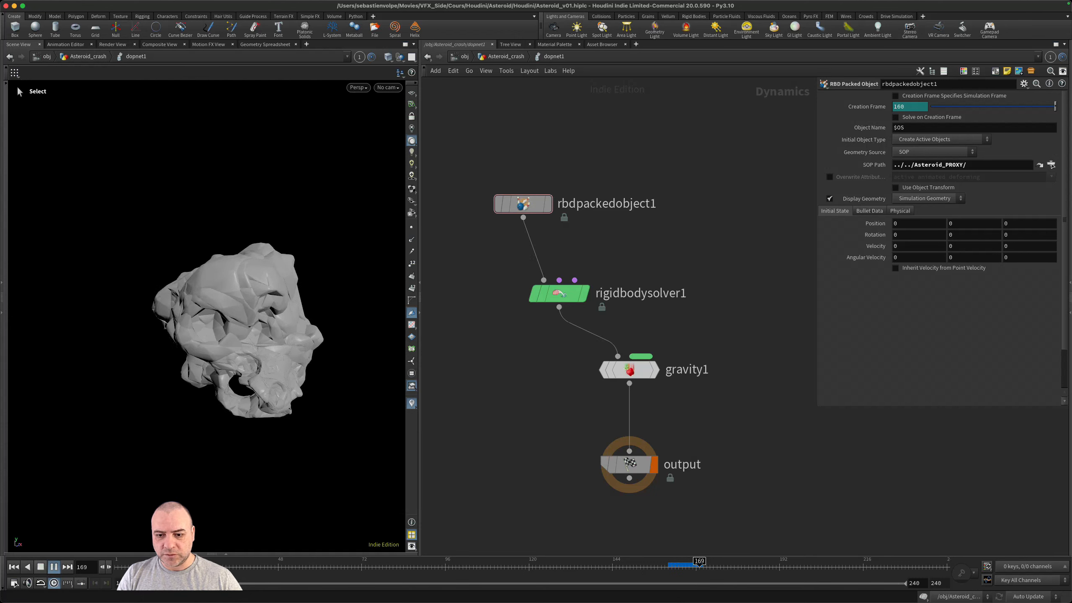
- Save the scene and set the global animation start frame to 160
{"action": "key", "text": "super+s"}
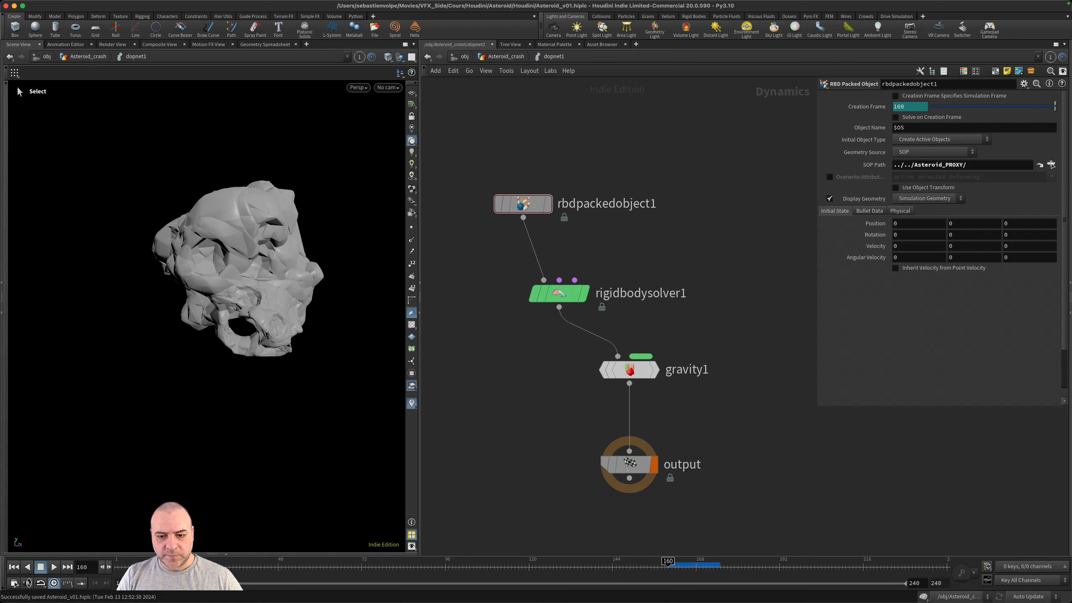
{"action": "left_click", "coordinate": [14, 583]}
{"action": "double_click", "coordinate": [36, 415]}
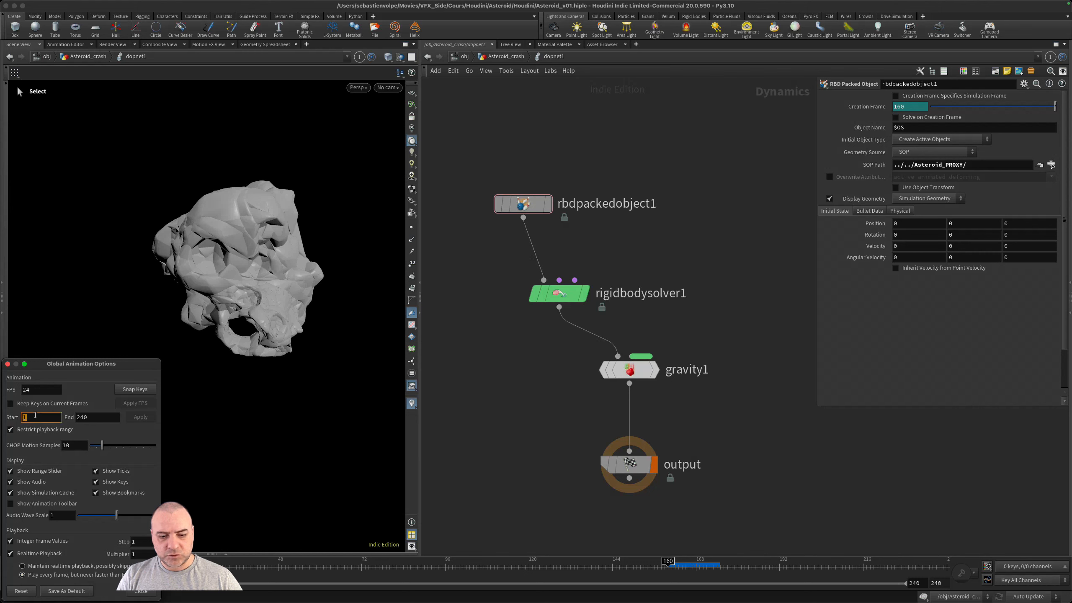
{"action": "type", "text": "160"}
{"action": "key", "text": "Return"}
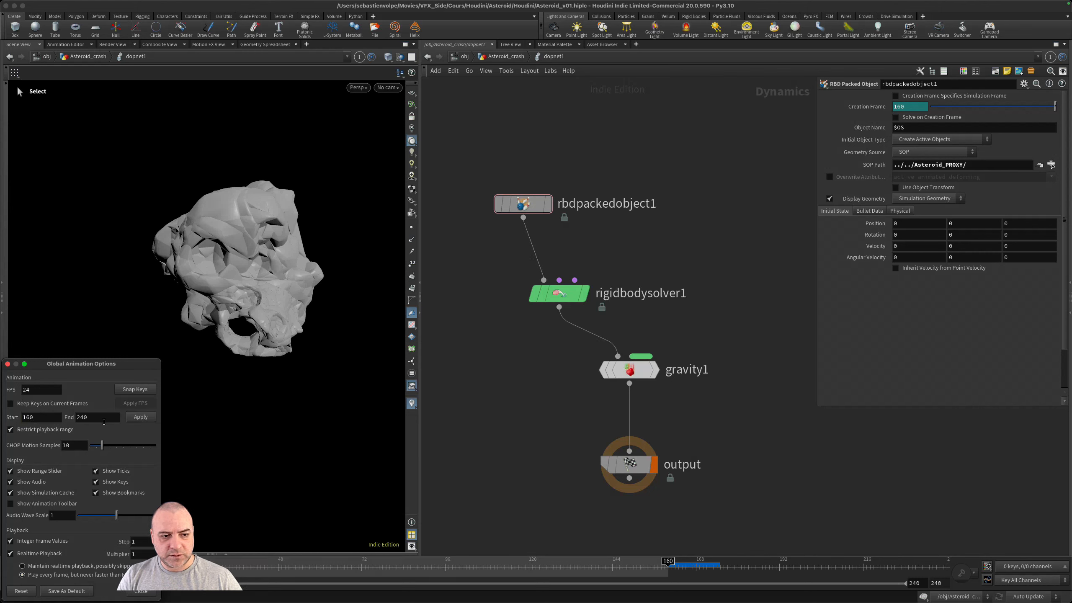
{"action": "left_click", "coordinate": [152, 419]}
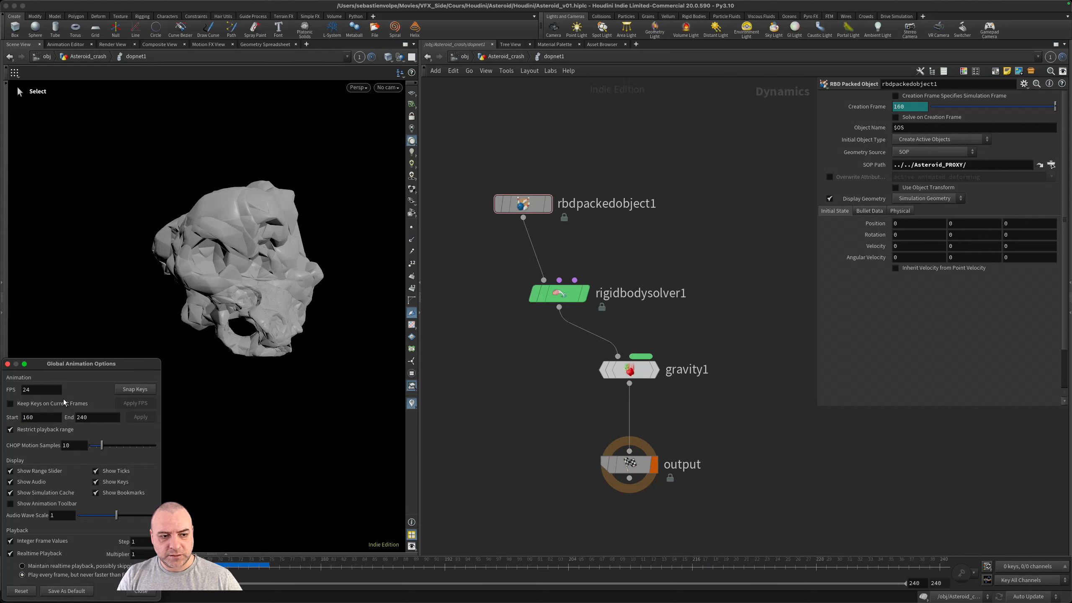
{"action": "left_click", "coordinate": [7, 364]}
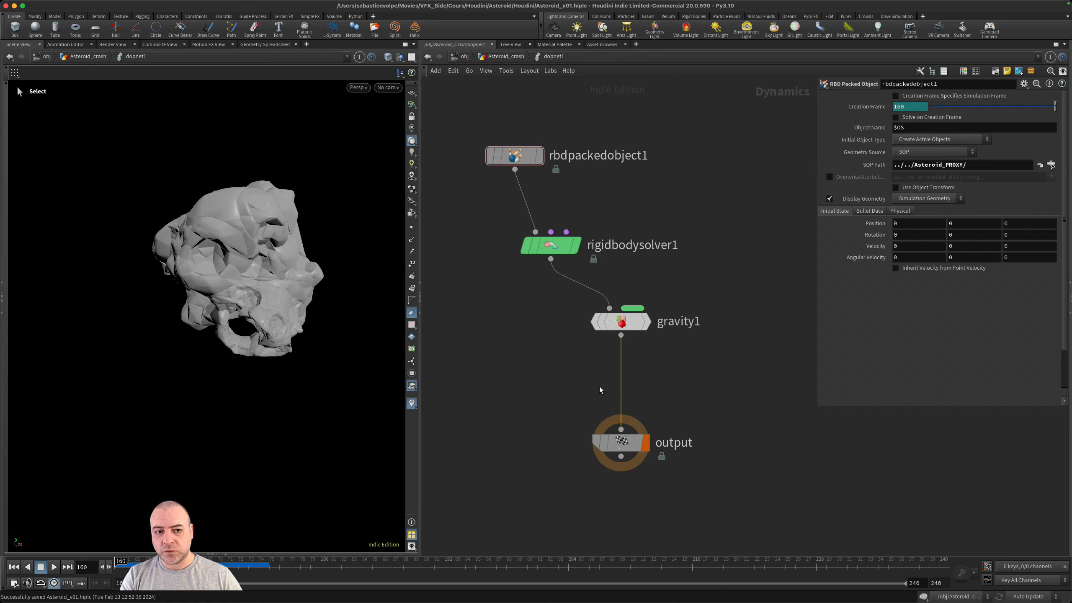
- Insert a Merge node between gravity1 and the output node and align it above the output
{"action": "key", "text": "Tab"}
{"action": "type", "text": "m"}
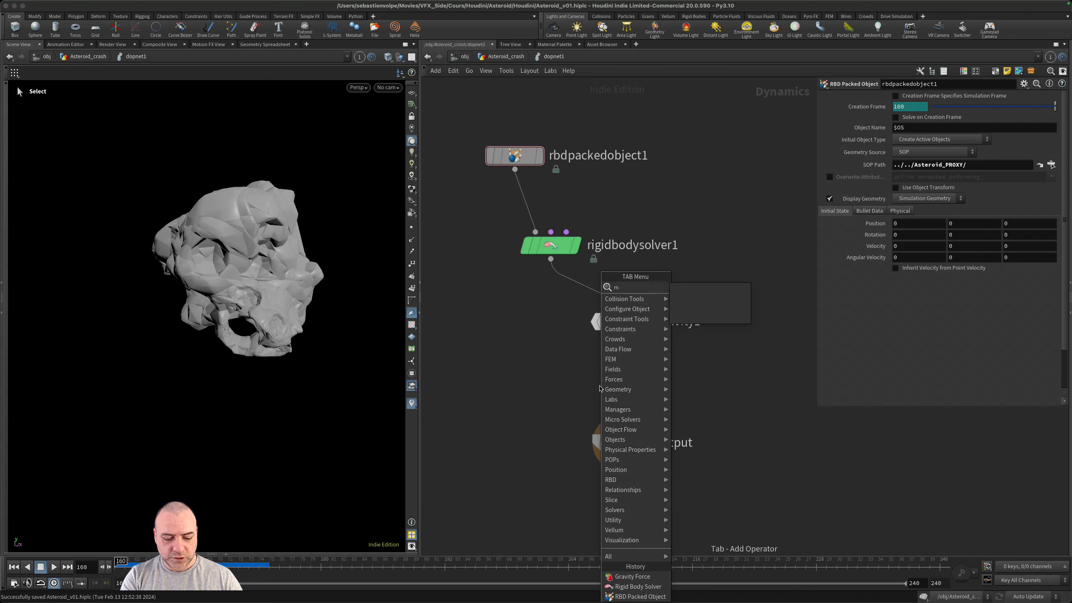
{"action": "key", "text": "Return"}
{"action": "left_click", "coordinate": [599, 387]}
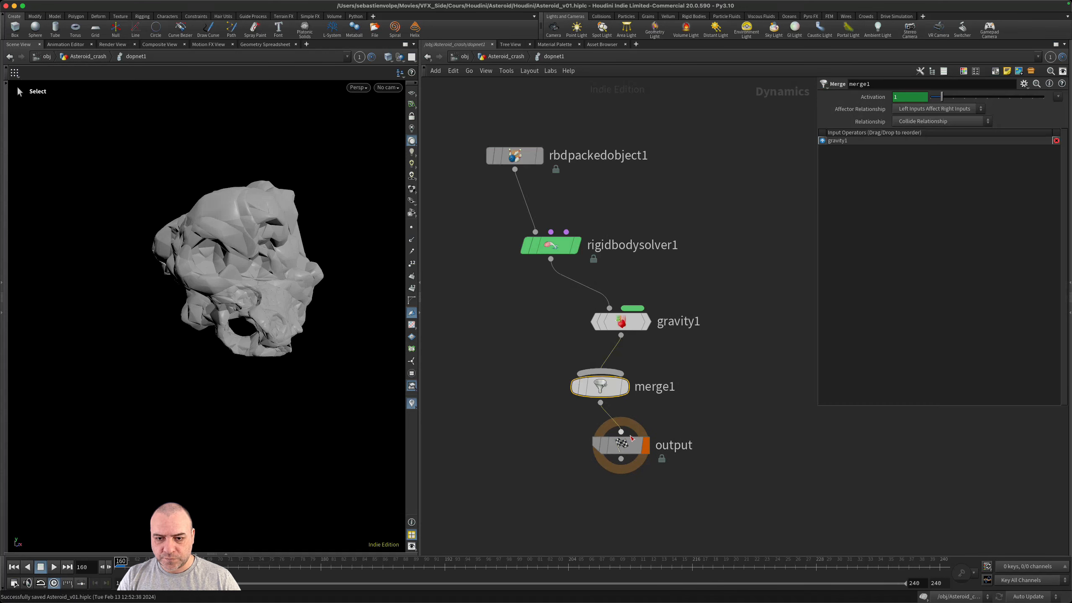
{"action": "left_click_drag", "start_coordinate": [629, 447], "coordinate": [622, 478]}
{"action": "left_click_drag", "start_coordinate": [601, 387], "coordinate": [614, 419]}
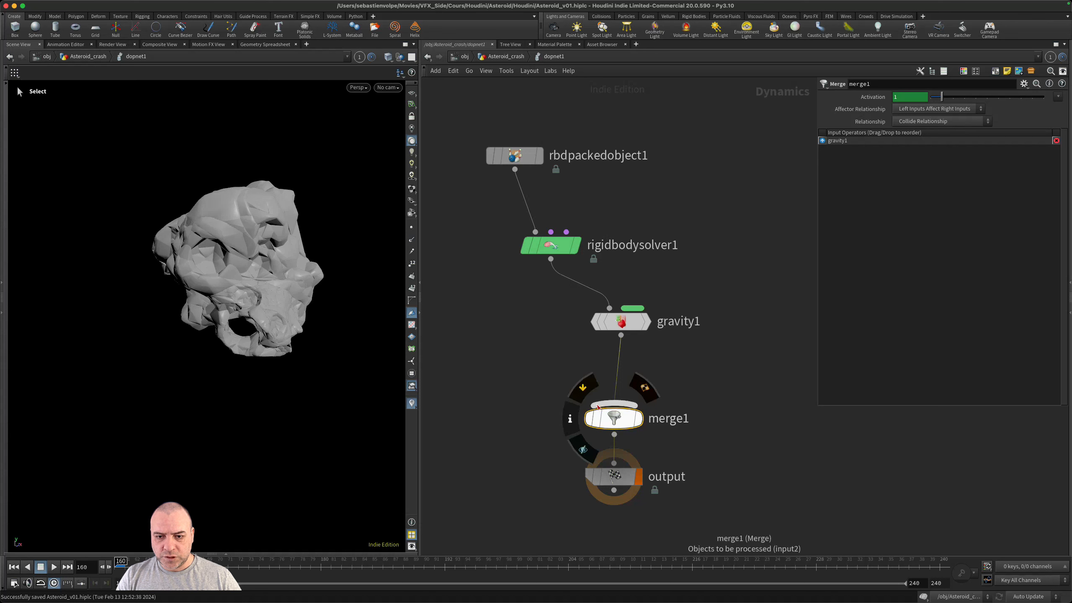
- Add a Ground Plane wired into merge1 and view it beneath the asteroid
{"action": "left_click", "coordinate": [598, 406]}
{"action": "key", "text": "Tab"}
{"action": "type", "text": "grou"}
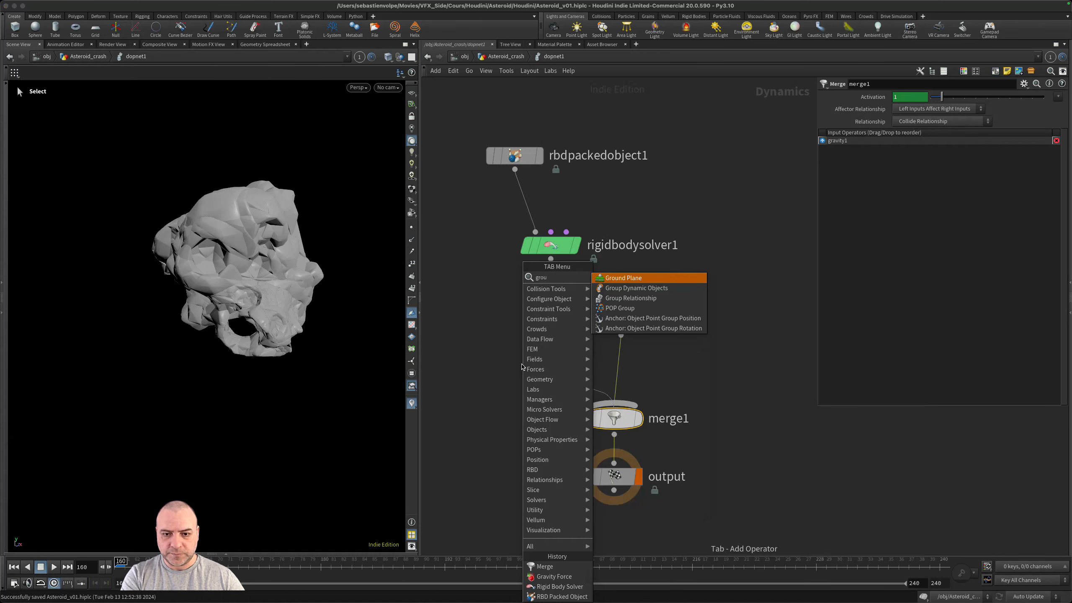
{"action": "key", "text": "Return"}
{"action": "left_click", "coordinate": [522, 365]}
{"action": "middle_click_drag", "start_coordinate": [708, 370], "coordinate": [710, 346]}
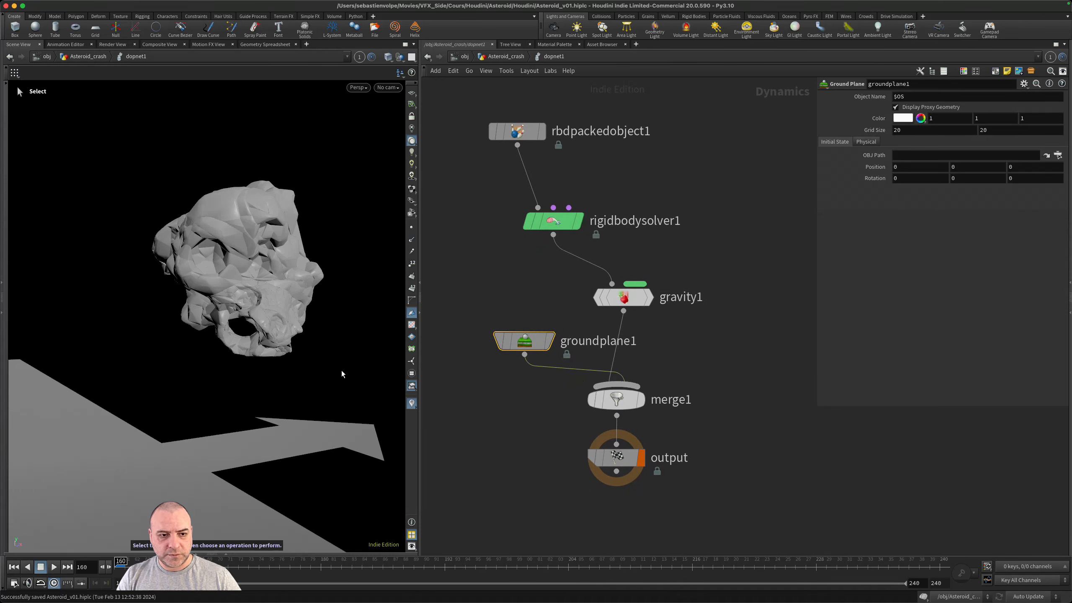
{"action": "right_click_drag", "start_coordinate": [341, 370], "coordinate": [173, 370], "text": "alt"}
{"action": "left_click_drag", "start_coordinate": [173, 370], "coordinate": [256, 364], "text": "alt"}
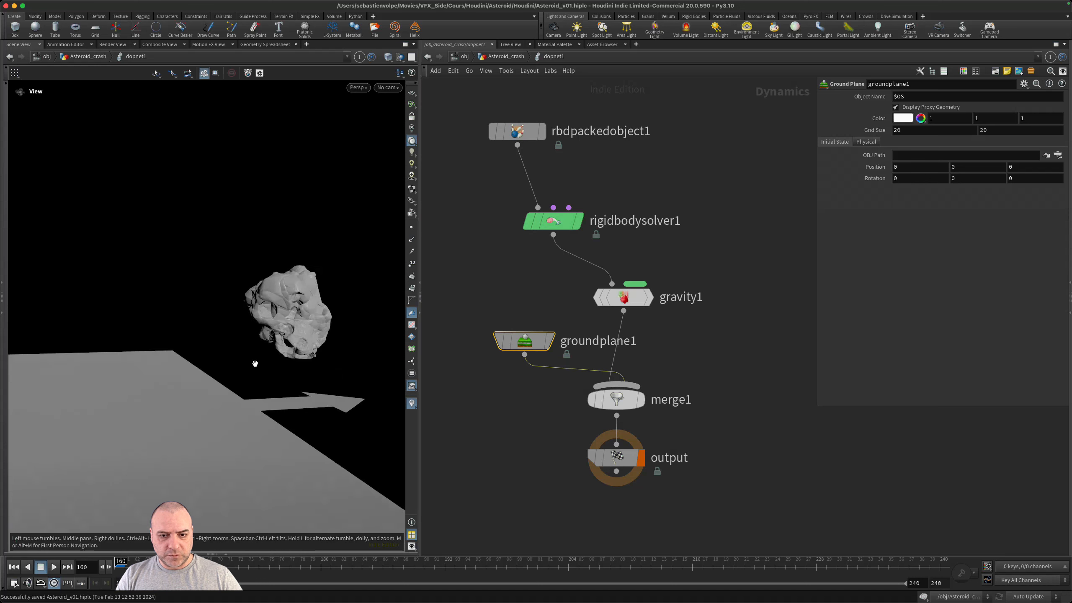
- Reorder merge1's inputs so groundplane1 comes before gravity1 and set its Affector Relationship to Mutual
{"action": "left_click", "coordinate": [621, 403]}
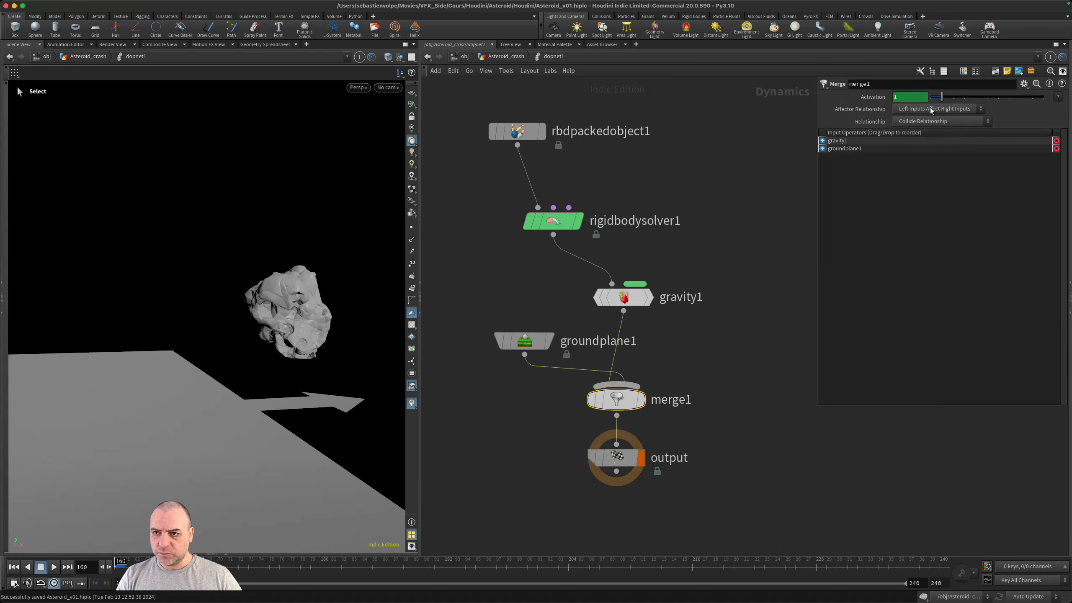
{"action": "left_click", "coordinate": [961, 109]}
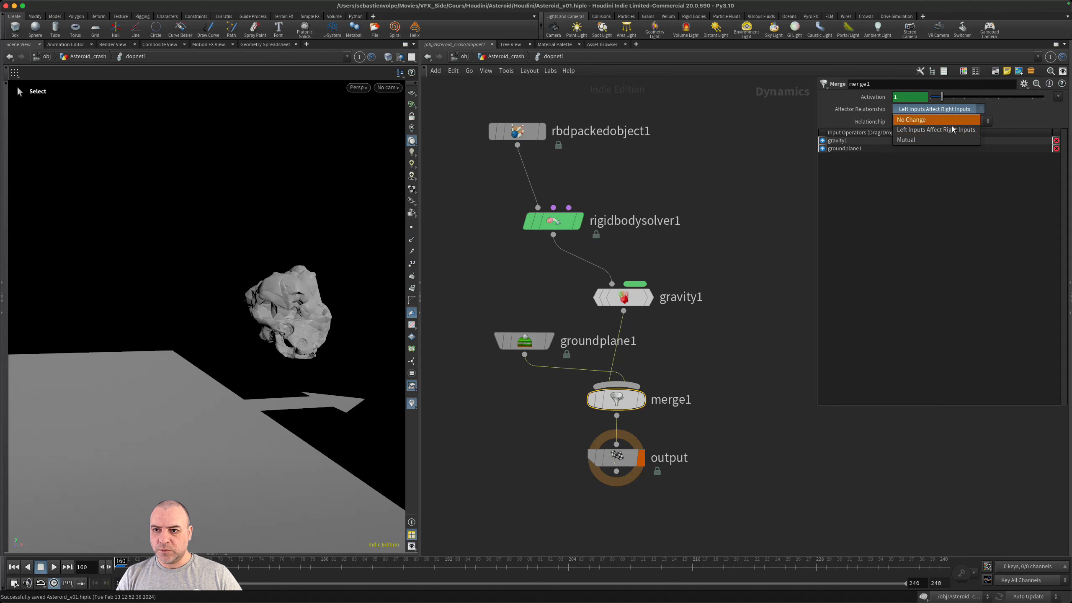
{"action": "left_click", "coordinate": [943, 138]}
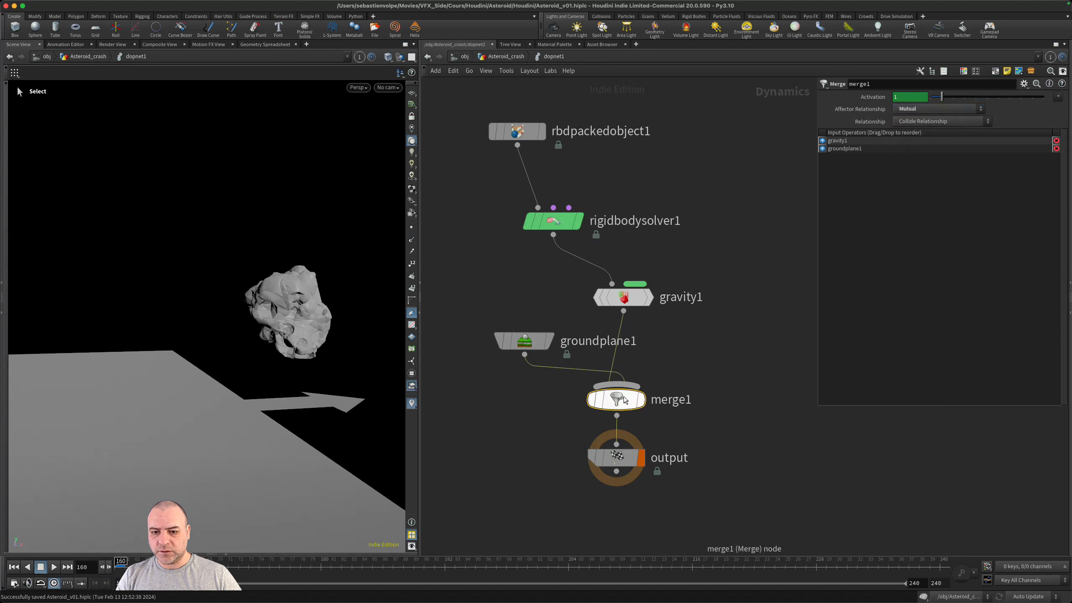
{"action": "mouse_move", "coordinate": [615, 398]}
{"action": "key", "text": "shift+r"}
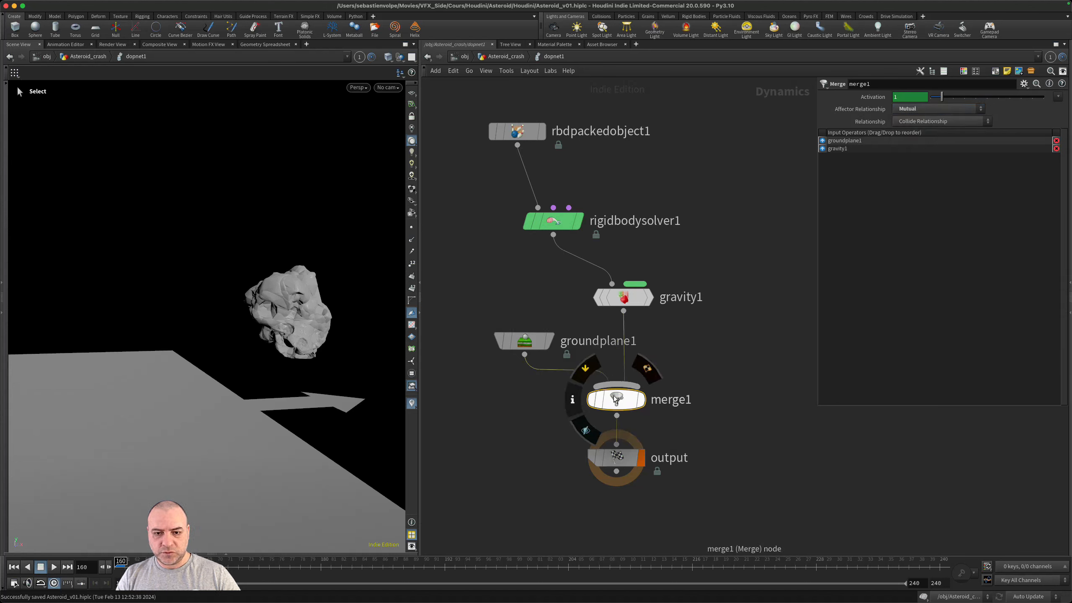
{"action": "left_click", "coordinate": [924, 111]}
{"action": "left_click", "coordinate": [930, 129]}
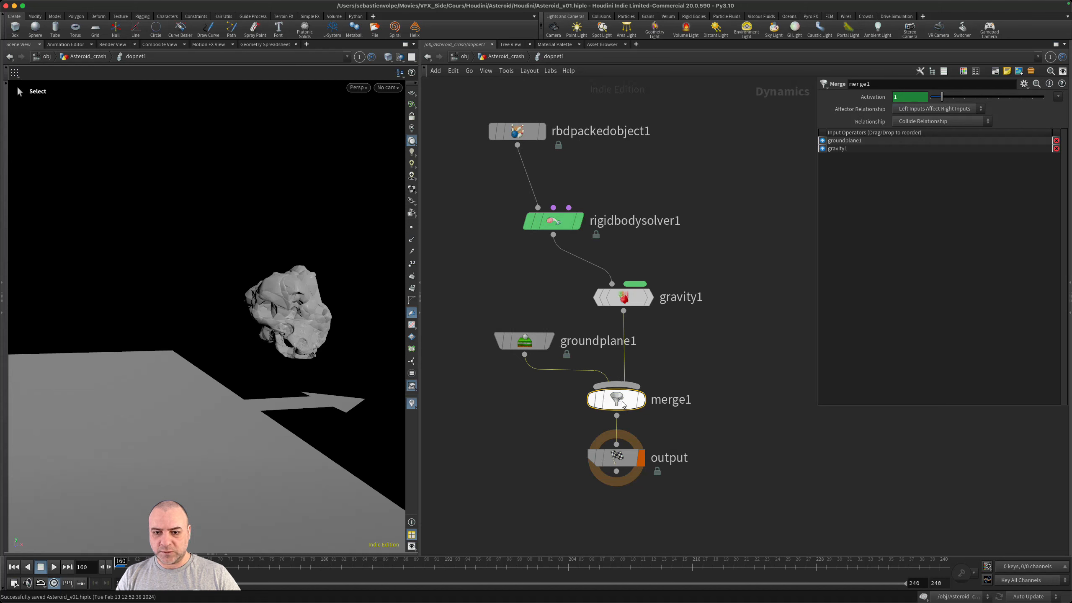
{"action": "left_click", "coordinate": [952, 109]}
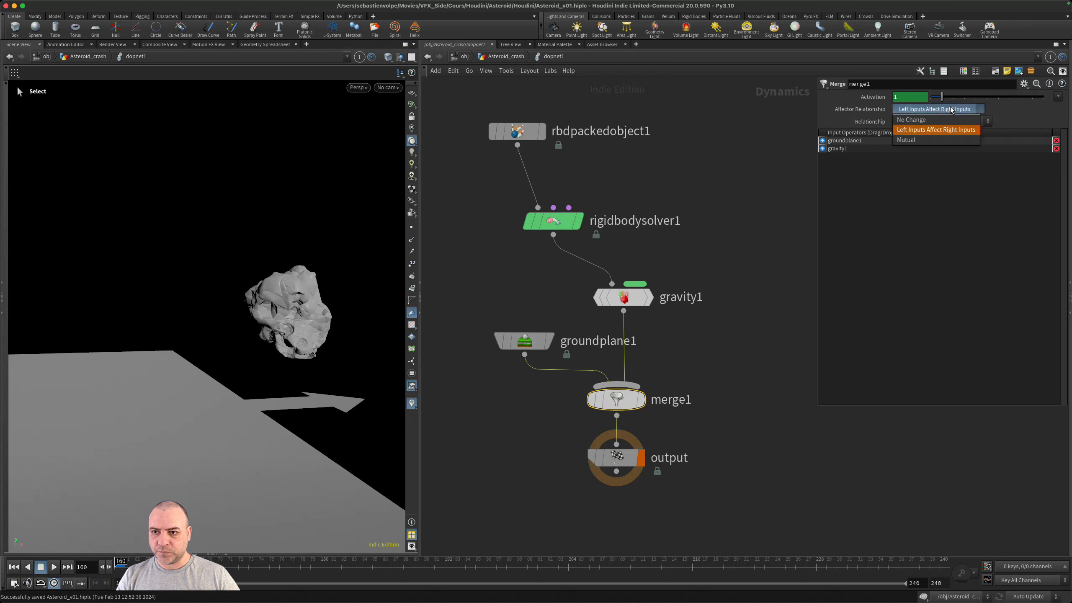
{"action": "left_click", "coordinate": [937, 136]}
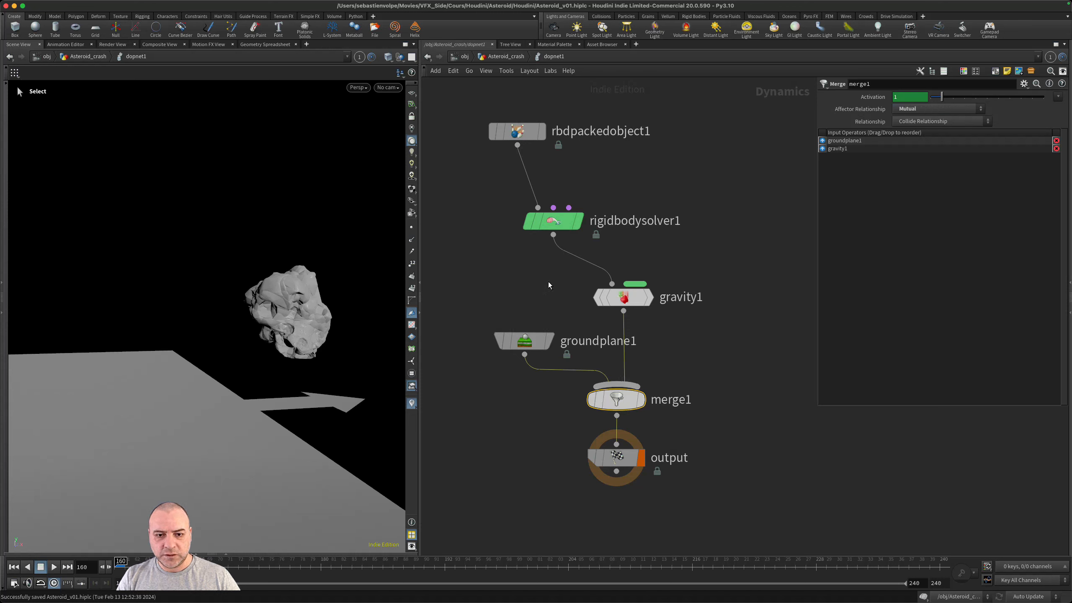
- Turn off the display of groundplane1's proxy geometry and view the asteroid without it
{"action": "left_click", "coordinate": [522, 341]}
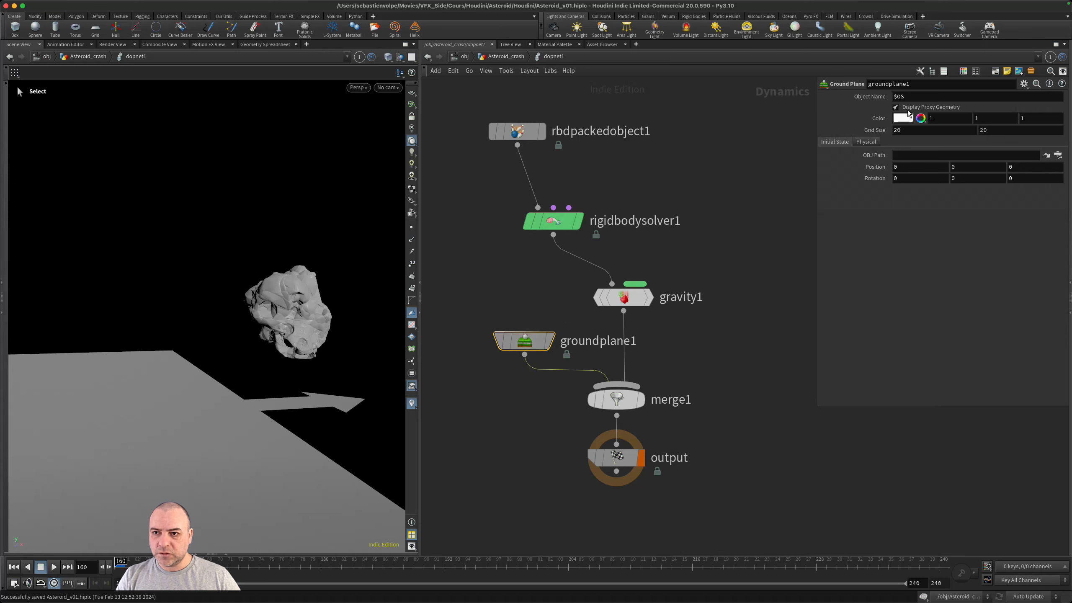
{"action": "left_click", "coordinate": [907, 108]}
{"action": "left_click_drag", "start_coordinate": [317, 339], "coordinate": [328, 320], "text": "alt"}
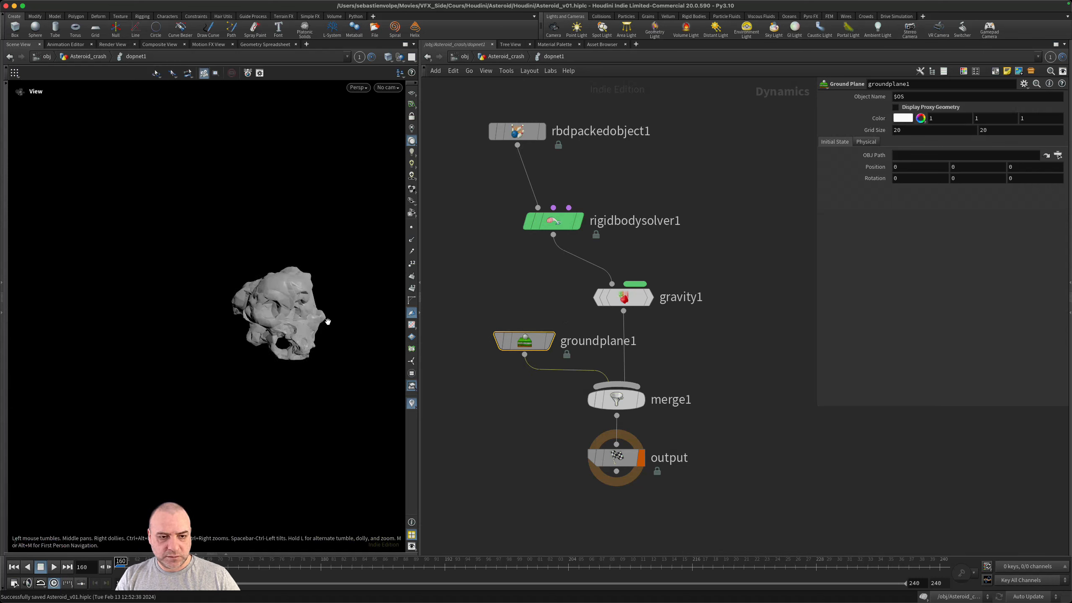
{"action": "right_click_drag", "start_coordinate": [328, 319], "coordinate": [377, 309], "text": "alt"}
- Save the scene, play the simulation to check the ground collision, and return to frame 160
{"action": "key", "text": "super+s"}
{"action": "key", "text": "Up"}
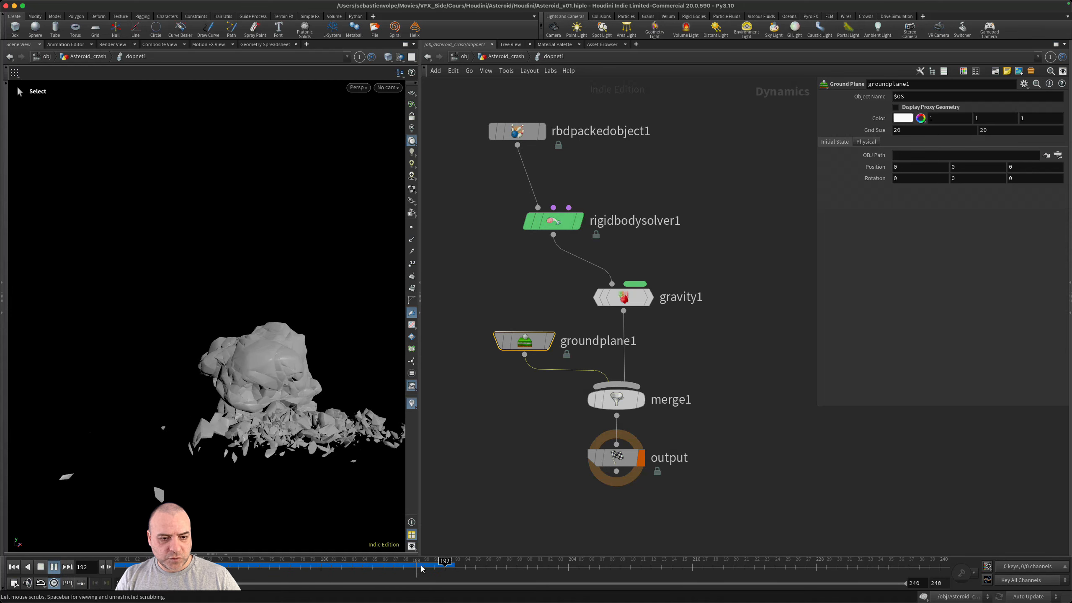
{"action": "left_click_drag", "start_coordinate": [290, 566], "coordinate": [93, 550]}
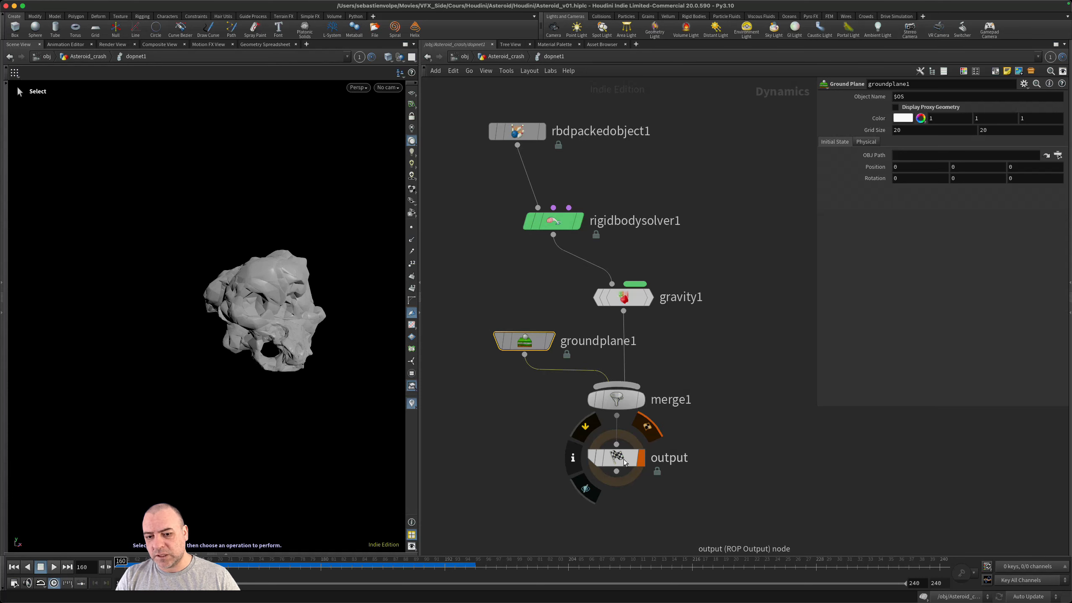
- Go back up to the Asteroid_crash network, move dopnet1 further below the null nodes and display it
{"action": "left_click", "coordinate": [497, 58]}
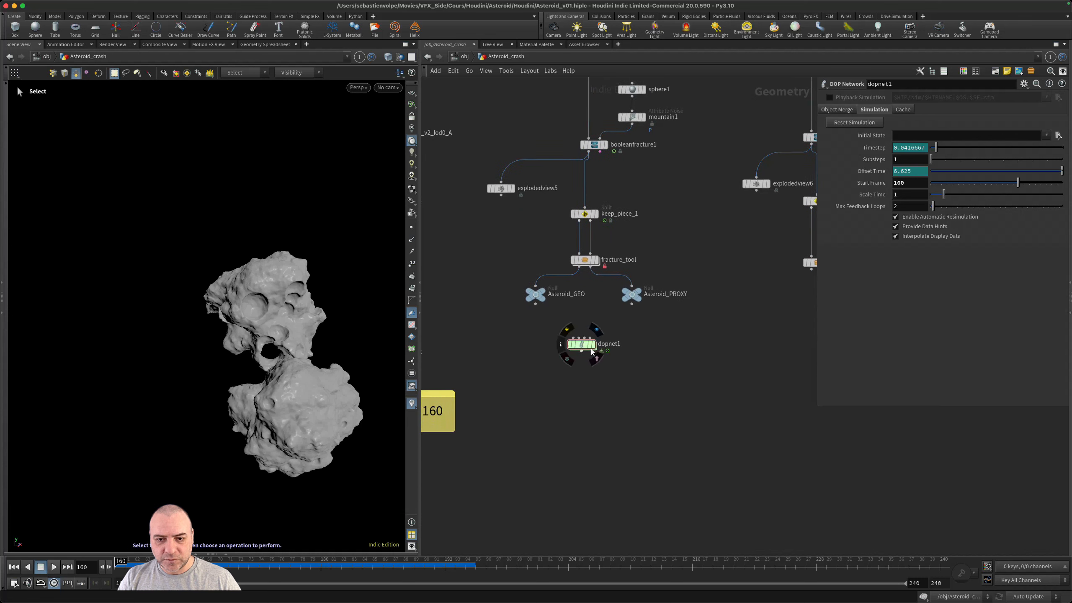
{"action": "left_click_drag", "start_coordinate": [583, 344], "coordinate": [584, 394]}
{"action": "left_click", "coordinate": [596, 395]}
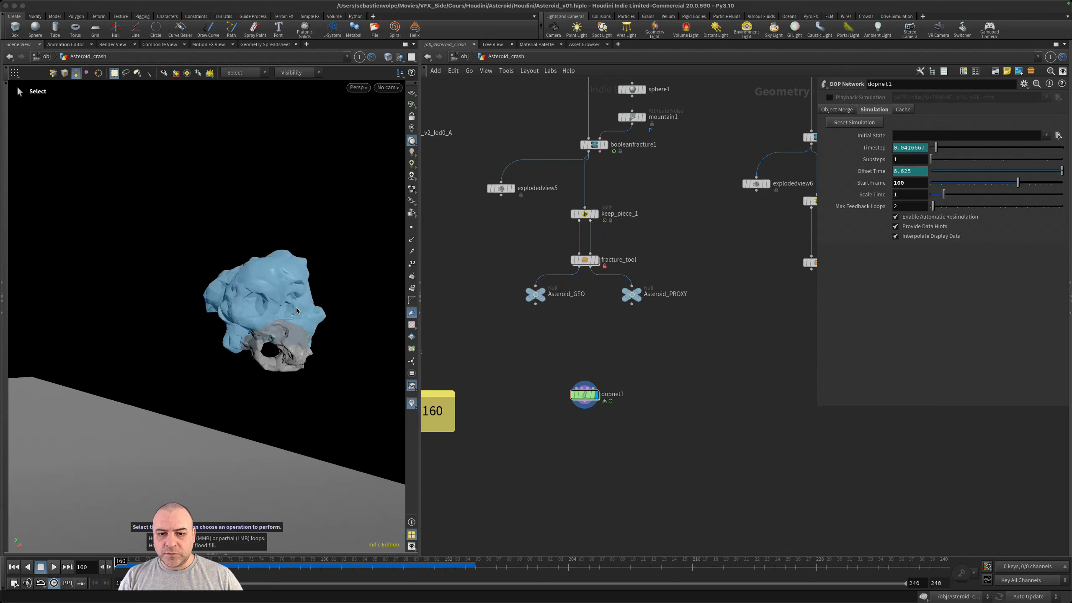
{"action": "middle_click_drag", "start_coordinate": [667, 364], "coordinate": [675, 346]}
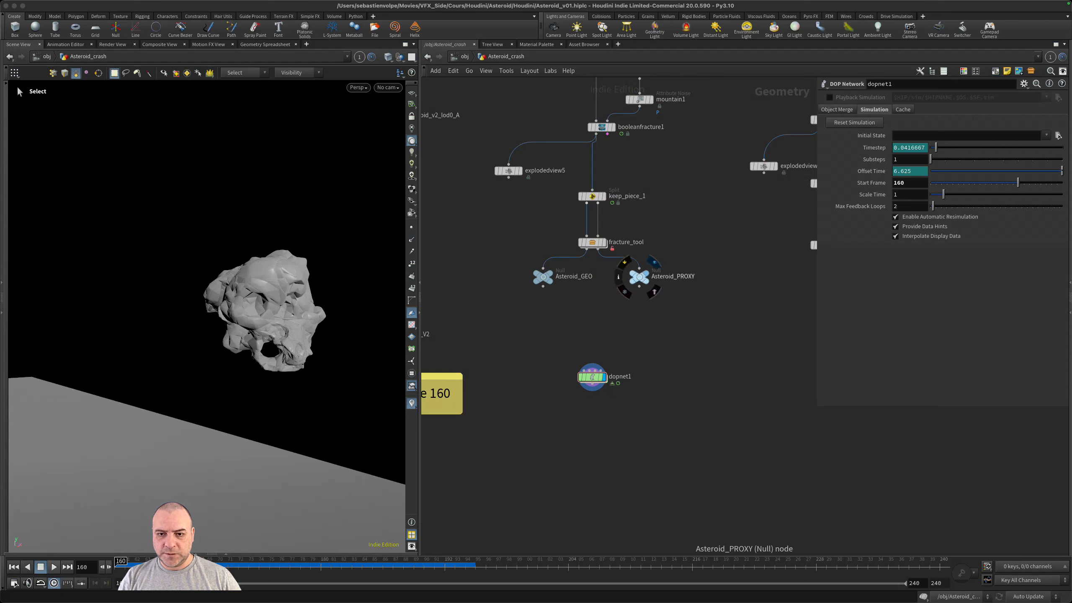
- Display Asteroid_PROXY and add a Connect Adjacent Pieces node wired to its output
{"action": "left_click", "coordinate": [653, 261]}
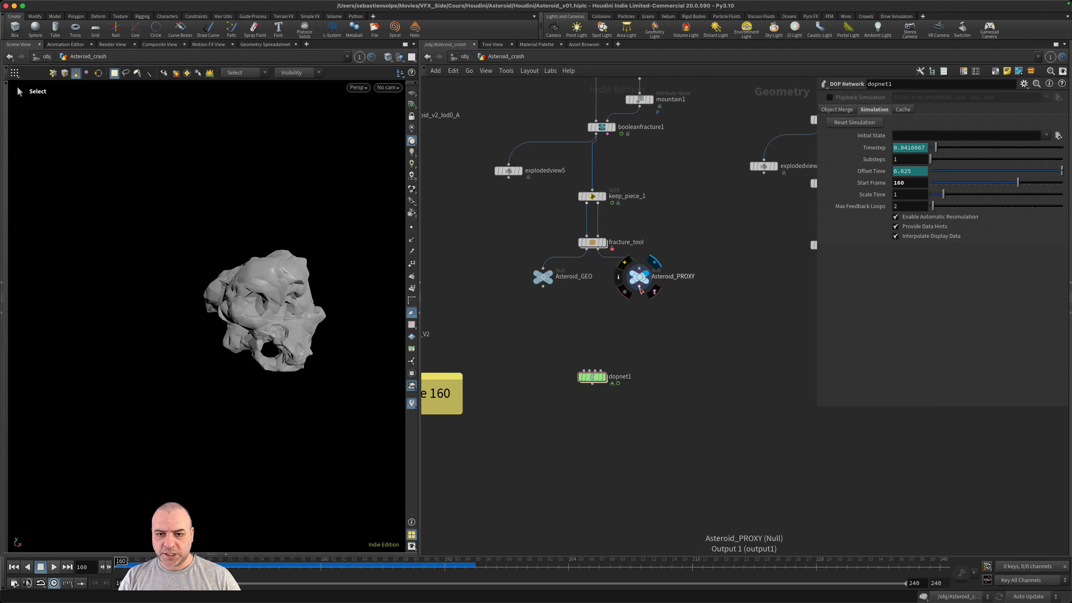
{"action": "left_click_drag", "start_coordinate": [639, 288], "coordinate": [678, 332]}
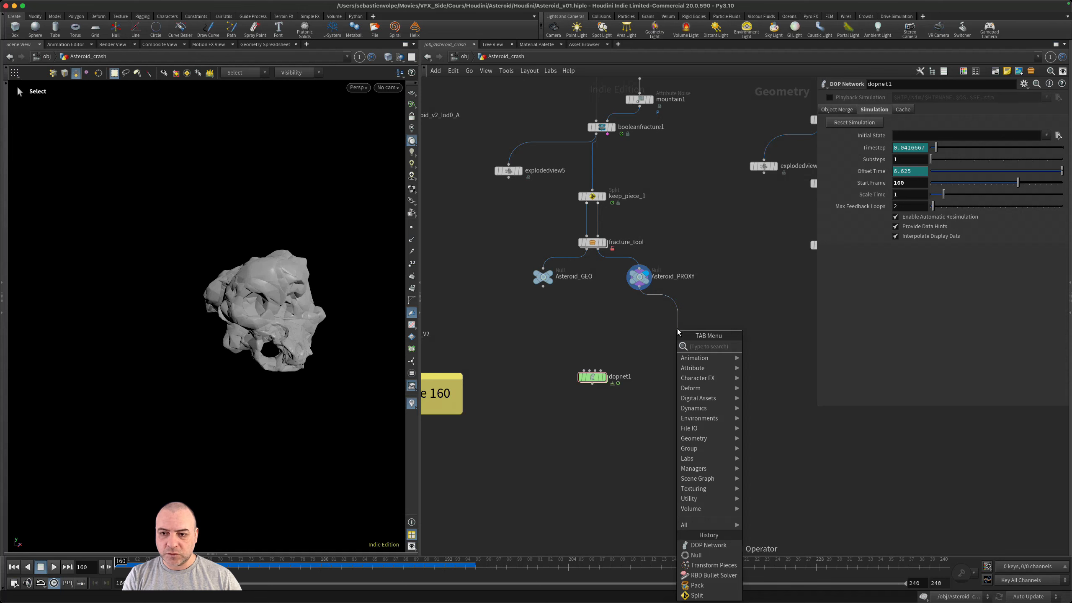
{"action": "type", "text": "connect"}
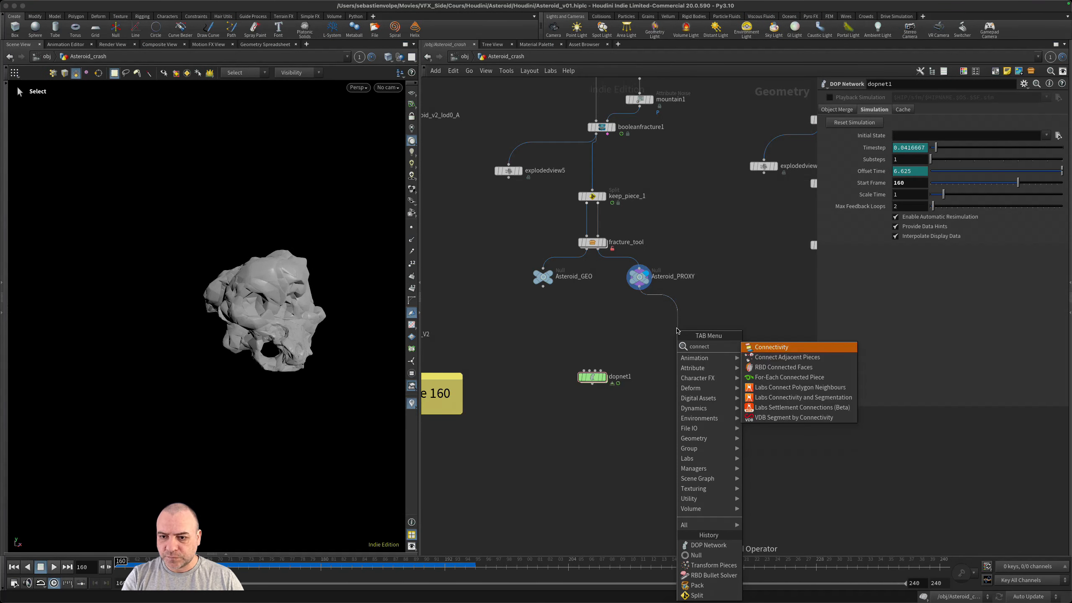
{"action": "key", "text": "Down"}
{"action": "key", "text": "Return"}
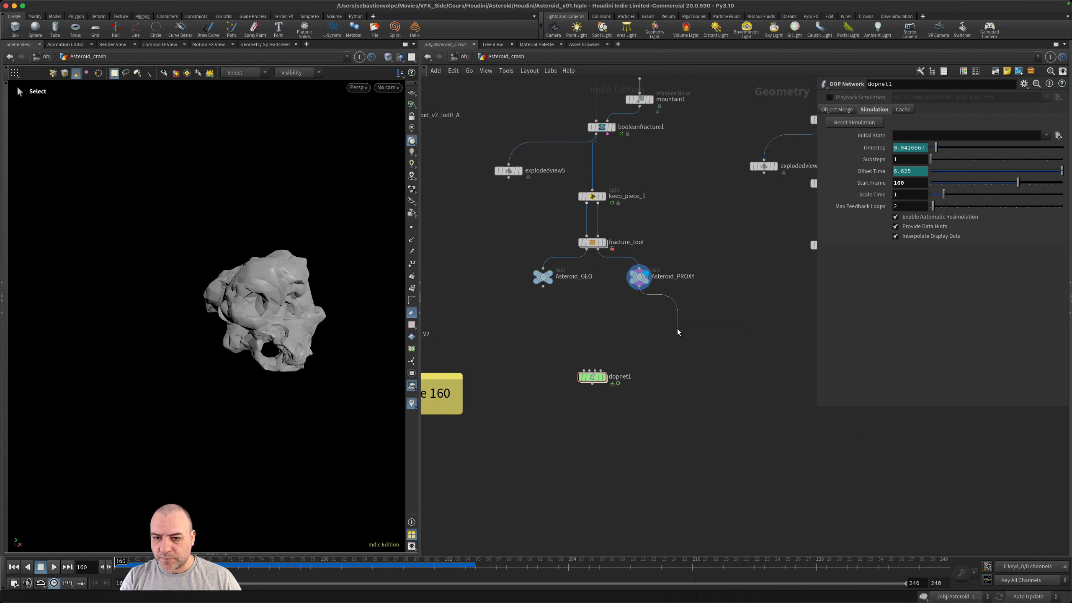
{"action": "left_click", "coordinate": [677, 331]}
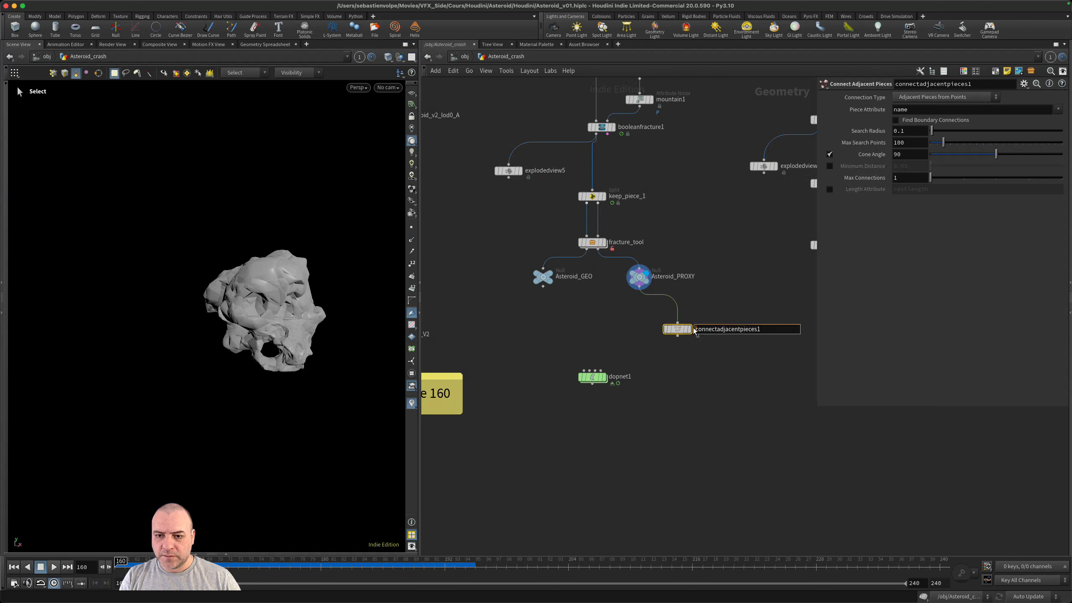
- Display connectadjacentpieces1 and view its connection lines up close
{"action": "left_click", "coordinate": [689, 329]}
{"action": "key", "text": "Escape"}
{"action": "scroll", "coordinate": [262, 343], "scroll_direction": "up", "scroll_amount": 6}
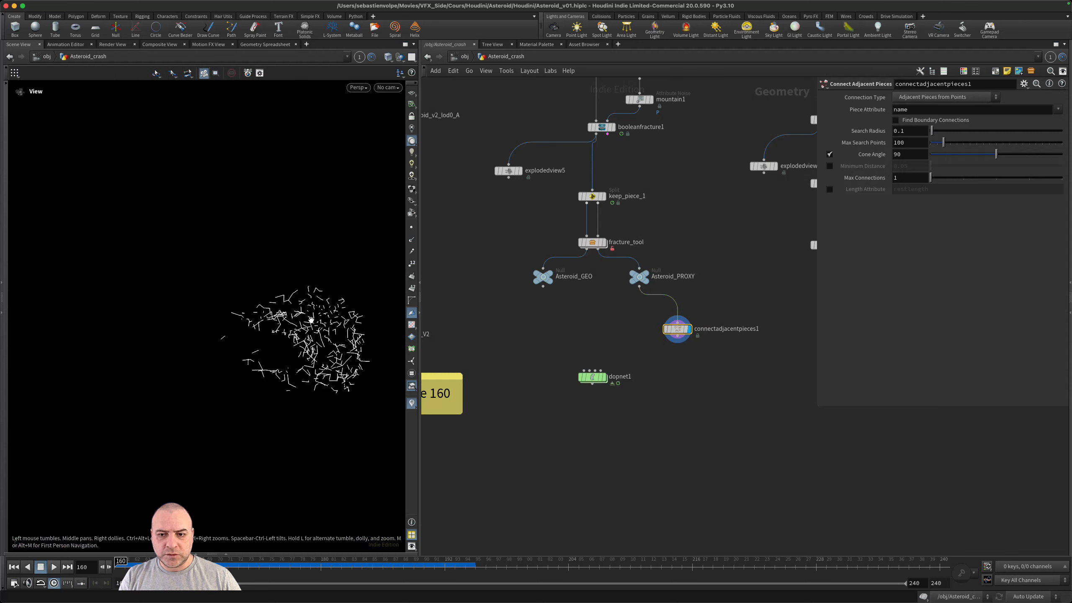
{"action": "scroll", "coordinate": [324, 319], "scroll_direction": "up", "scroll_amount": 2}
{"action": "key", "text": "s"}
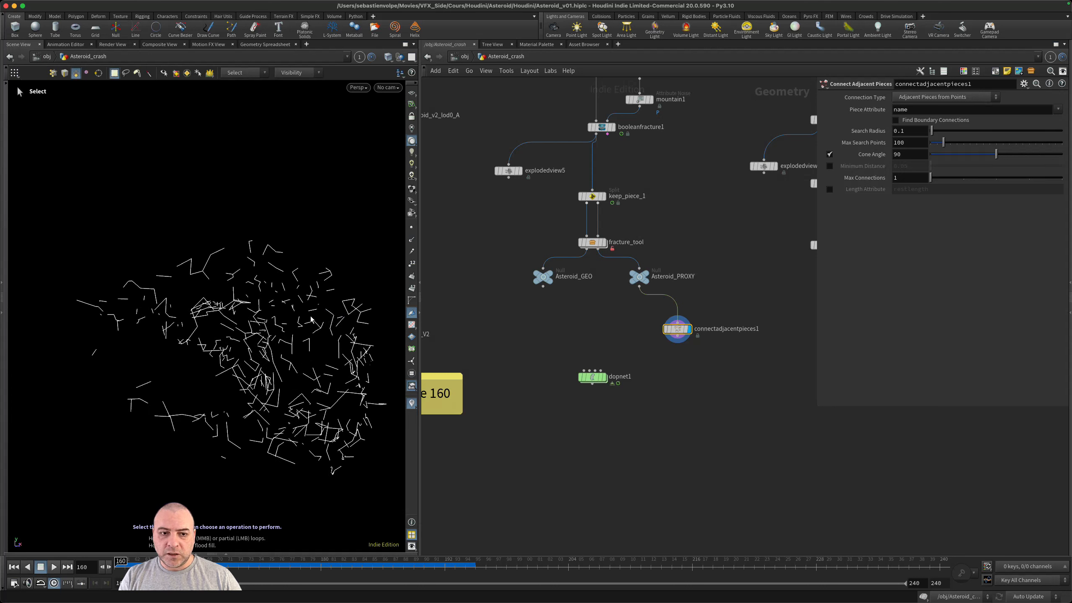
- Template Asteroid_PROXY so its wireframe shows with the connection lines, and inspect them together
{"action": "left_click", "coordinate": [645, 280]}
{"action": "key", "text": "Escape"}
{"action": "scroll", "coordinate": [309, 291], "scroll_direction": "up", "scroll_amount": 8}
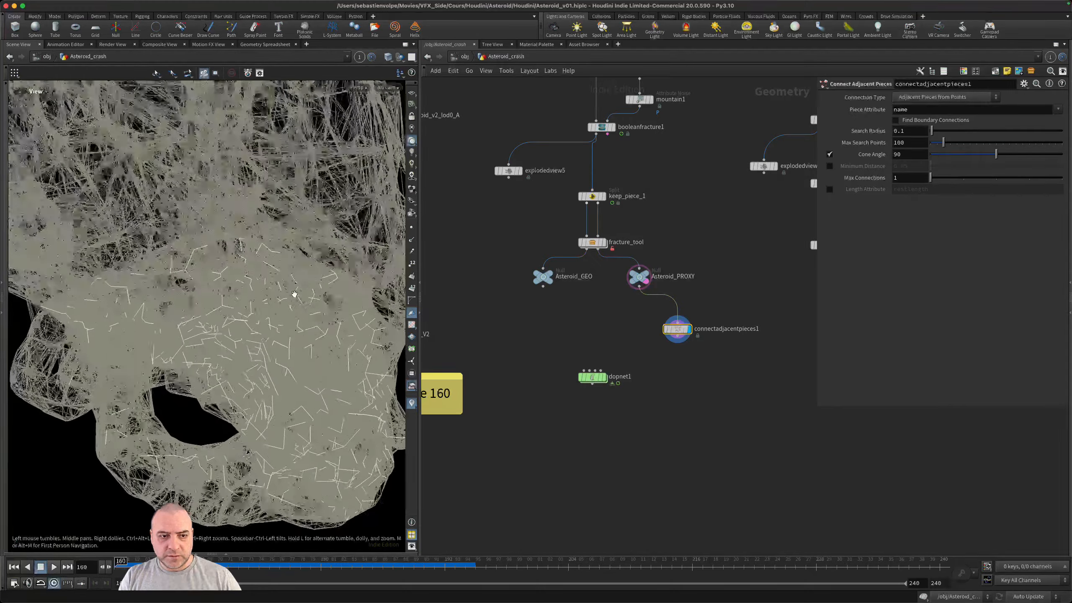
{"action": "left_click_drag", "start_coordinate": [328, 315], "coordinate": [332, 337], "text": "alt"}
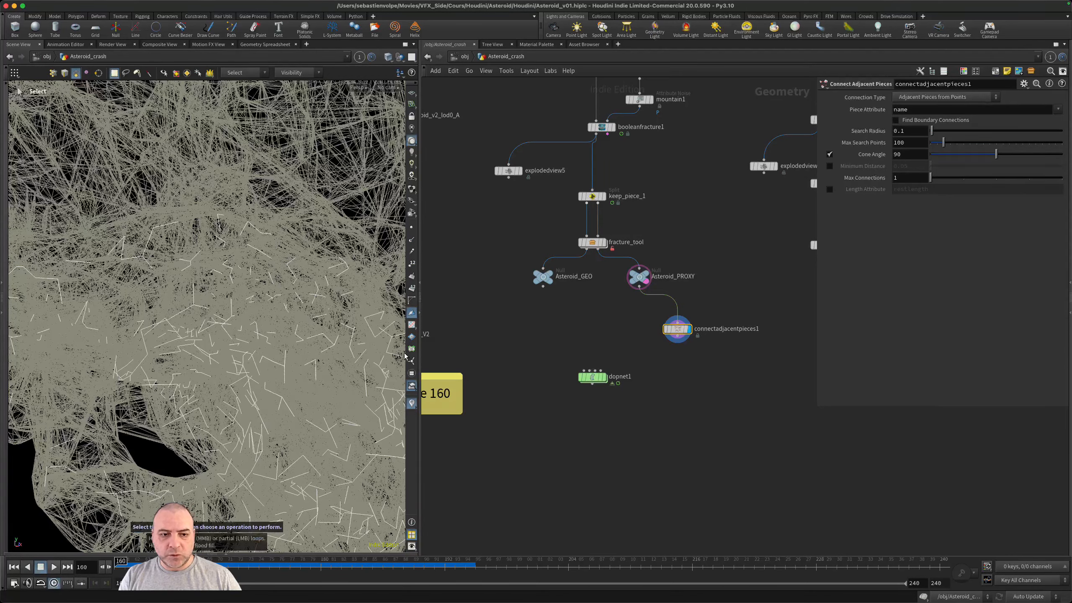
{"action": "scroll", "coordinate": [280, 322], "scroll_direction": "up", "scroll_amount": 5}
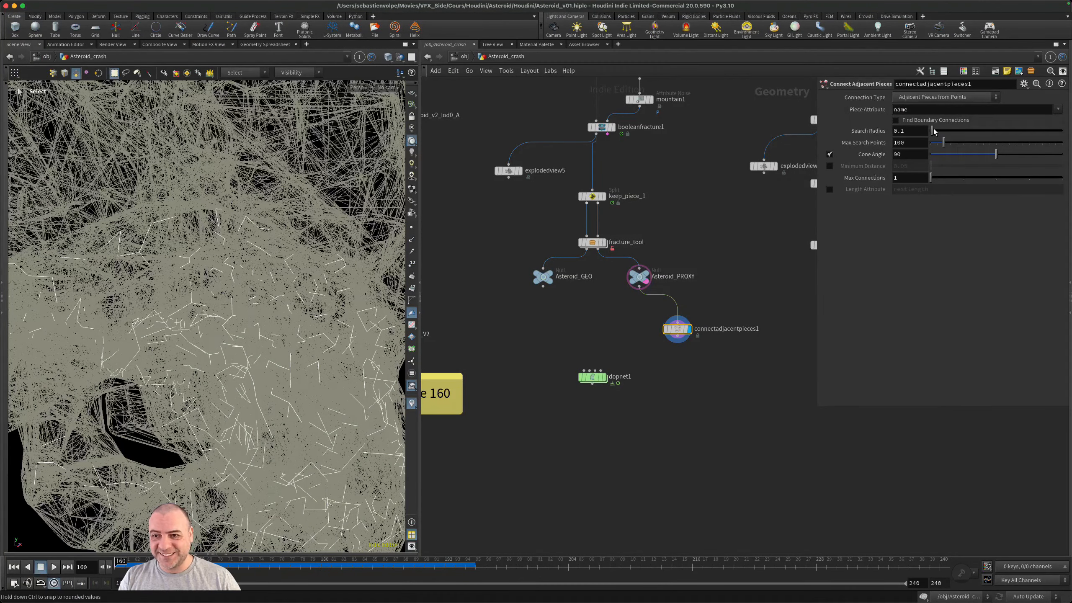
- Set Max Connections to 2 on connectadjacentpieces1, keeping the Search Radius at 0.1
{"action": "mouse_move", "coordinate": [931, 133]}
{"action": "left_mouse_down"}
{"action": "mouse_move", "coordinate": [951, 133]}
{"action": "mouse_move", "coordinate": [921, 149]}
{"action": "left_mouse_up"}
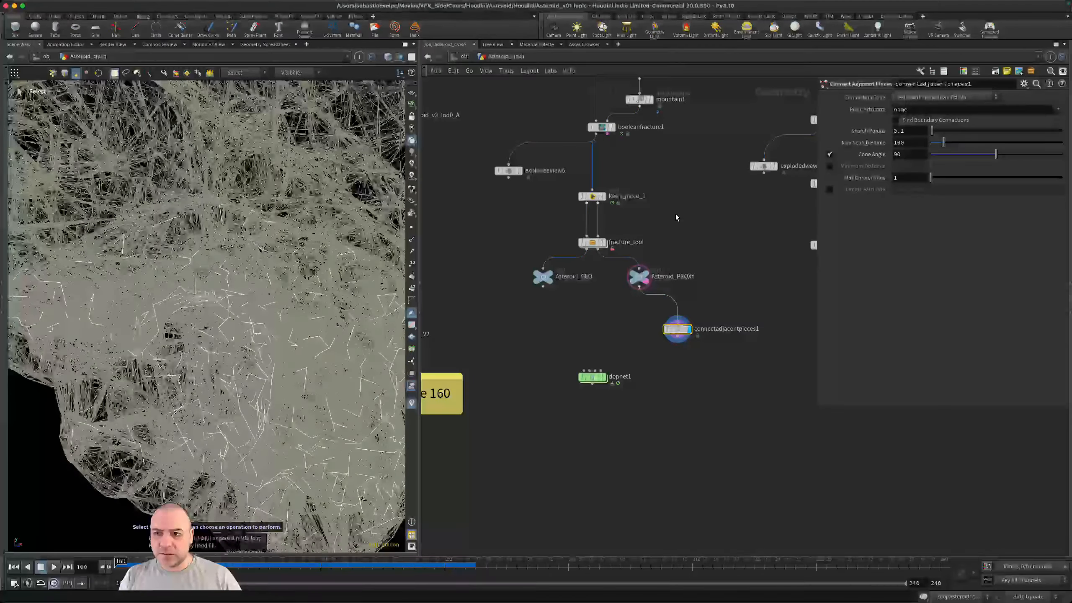
{"action": "left_click_drag", "start_coordinate": [256, 318], "coordinate": [272, 350], "text": "alt"}
{"action": "left_click", "coordinate": [961, 179]}
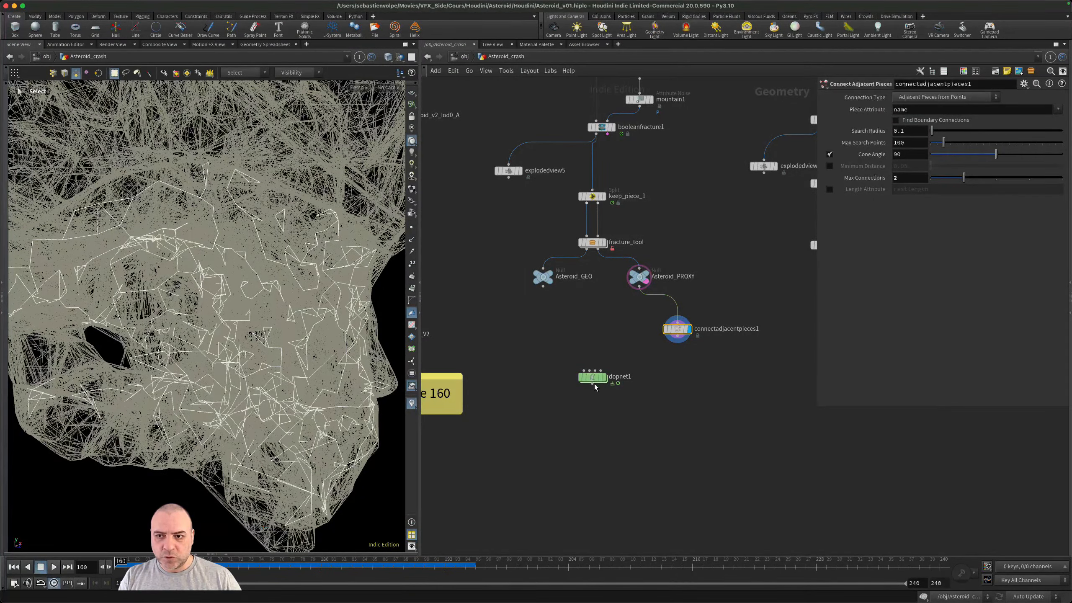
- Move dopnet1 lower to make room and add a Primitive Wrangle wired below connectadjacentpieces1
{"action": "left_click_drag", "start_coordinate": [602, 380], "coordinate": [599, 402]}
{"action": "mouse_move", "coordinate": [678, 335]}
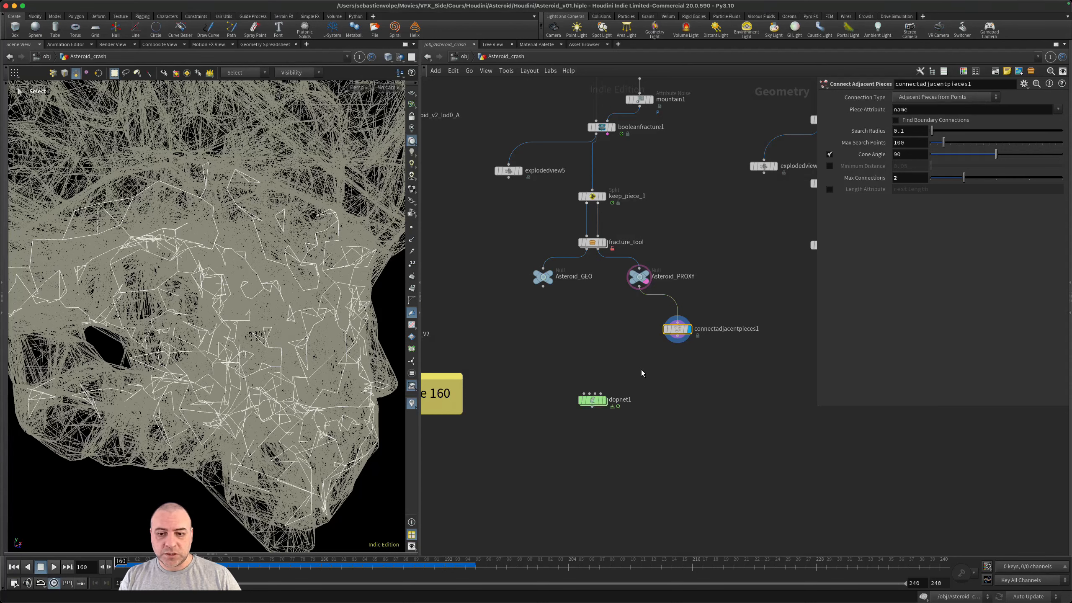
{"action": "left_click_drag", "start_coordinate": [677, 342], "coordinate": [675, 363]}
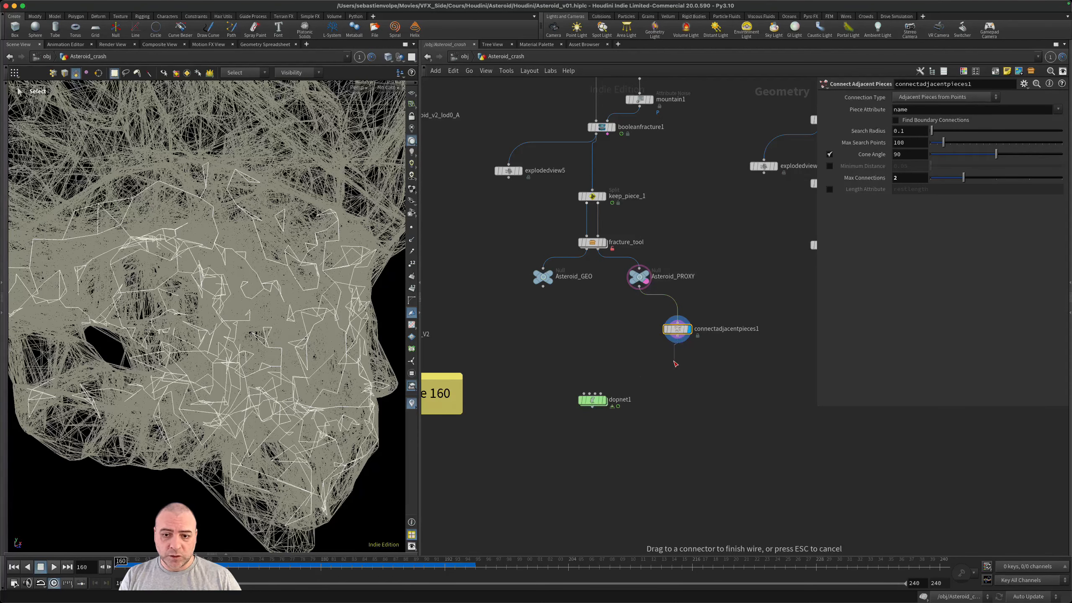
{"action": "key", "text": "Tab"}
{"action": "key", "text": "Escape"}
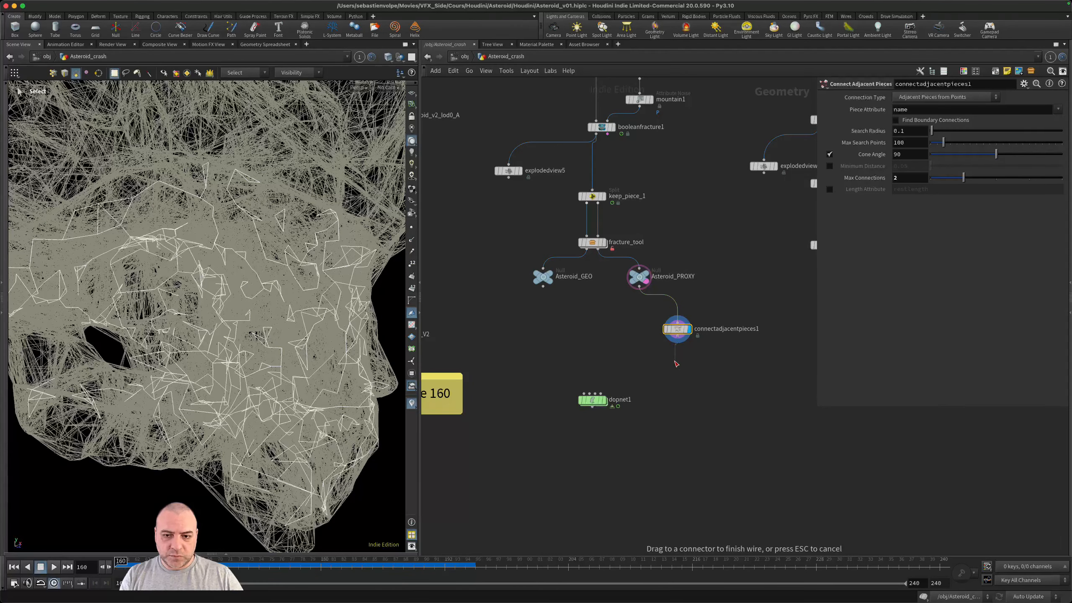
{"action": "key", "text": "Tab"}
{"action": "type", "text": "priwr"}
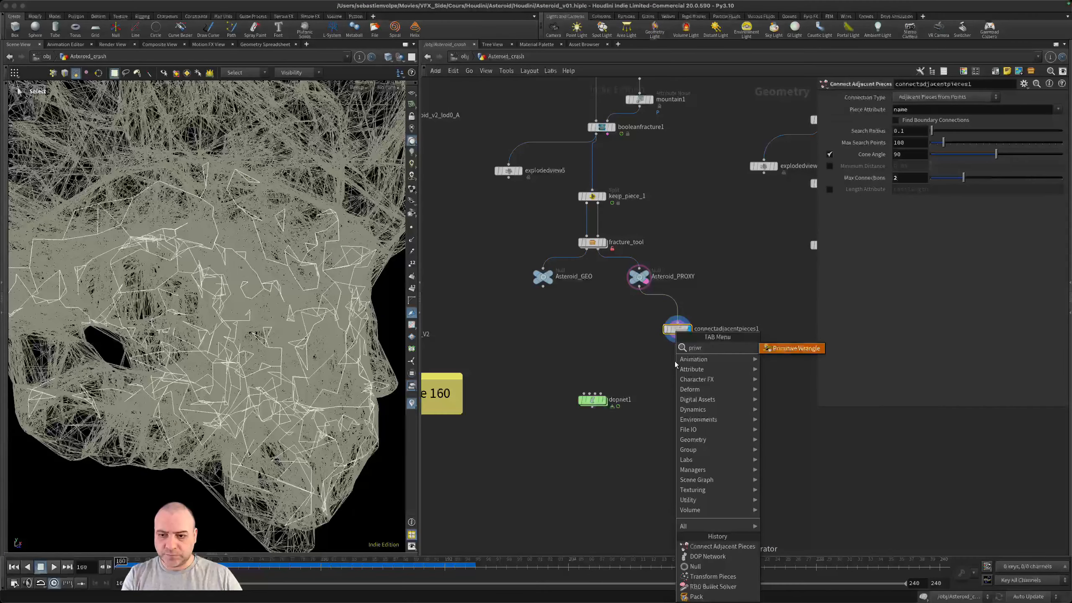
{"action": "key", "text": "Return"}
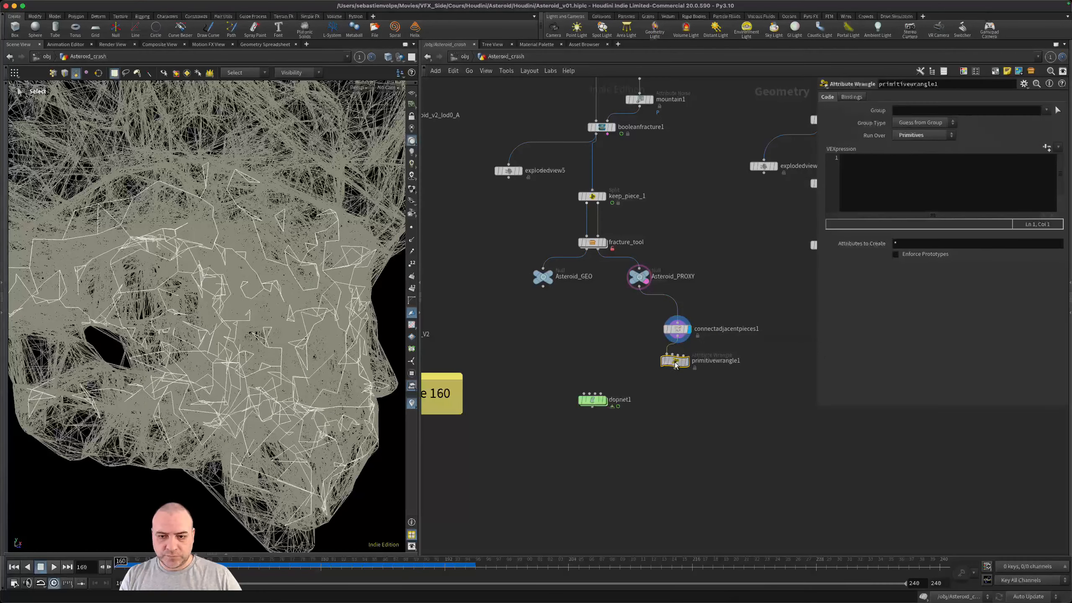
{"action": "left_click", "coordinate": [694, 374]}
- Rename the primitive wrangle as set_attributes_constraints and display it
{"action": "scroll", "coordinate": [699, 376], "scroll_direction": "up", "scroll_amount": 2}
{"action": "double_click", "coordinate": [706, 365]}
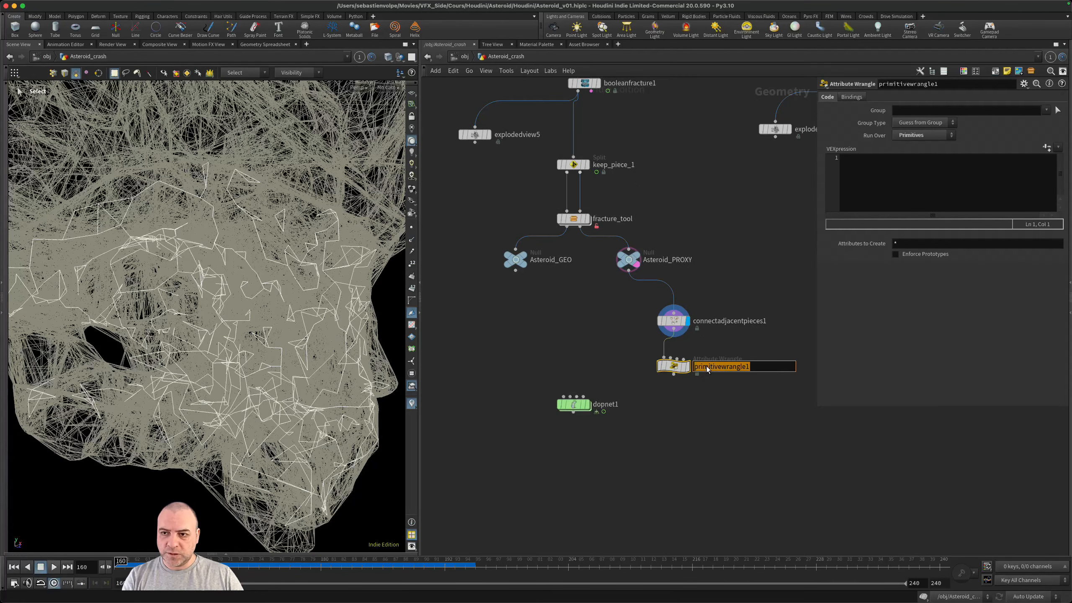
{"action": "type", "text": "set_att"}
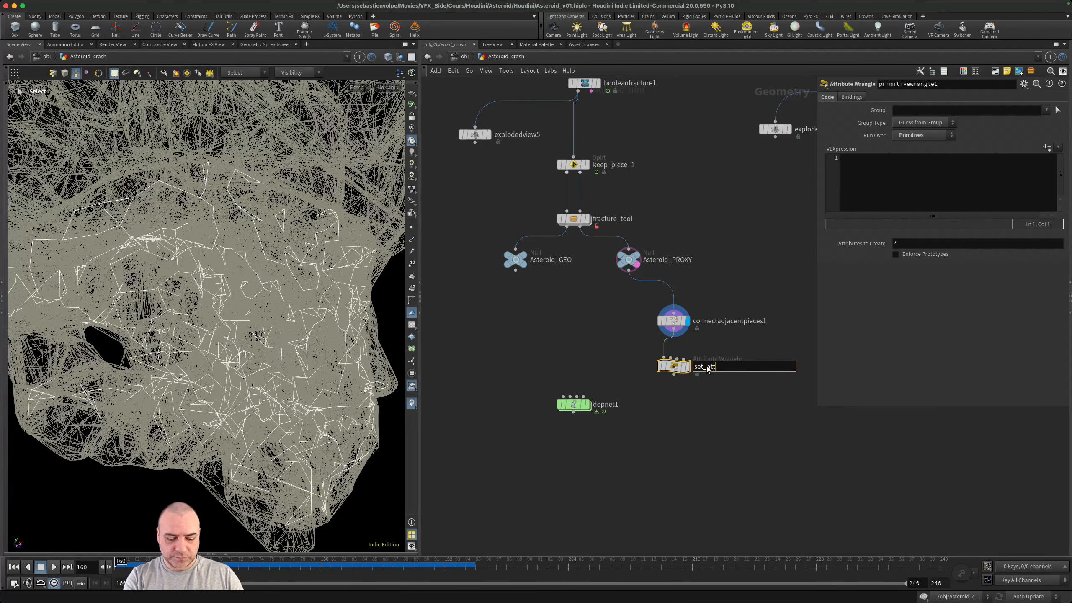
{"action": "type", "text": "ributes_constraints"}
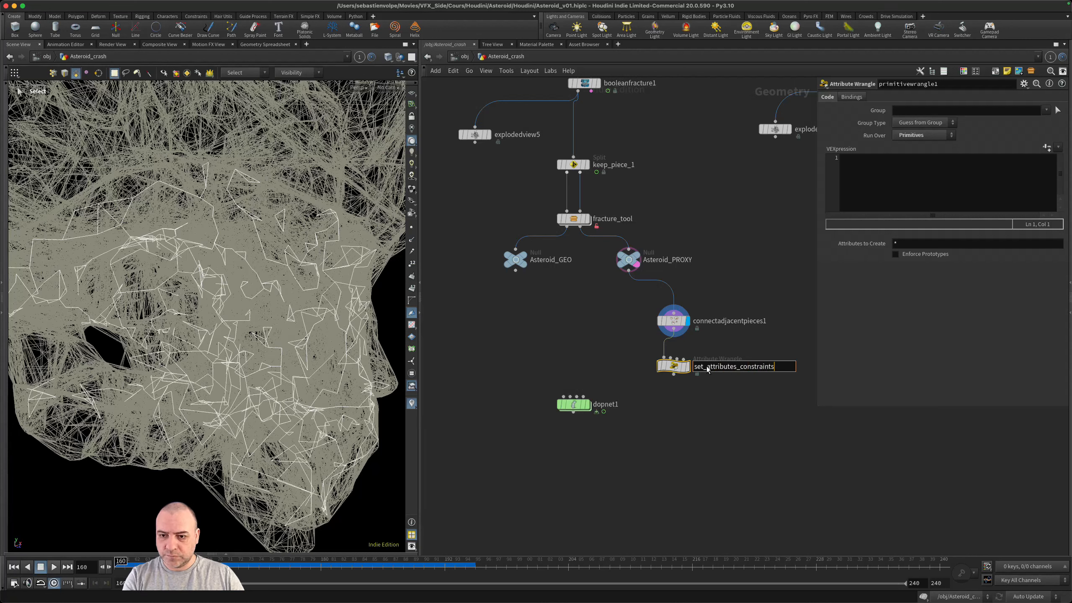
{"action": "key", "text": "Return"}
{"action": "left_click", "coordinate": [687, 365]}
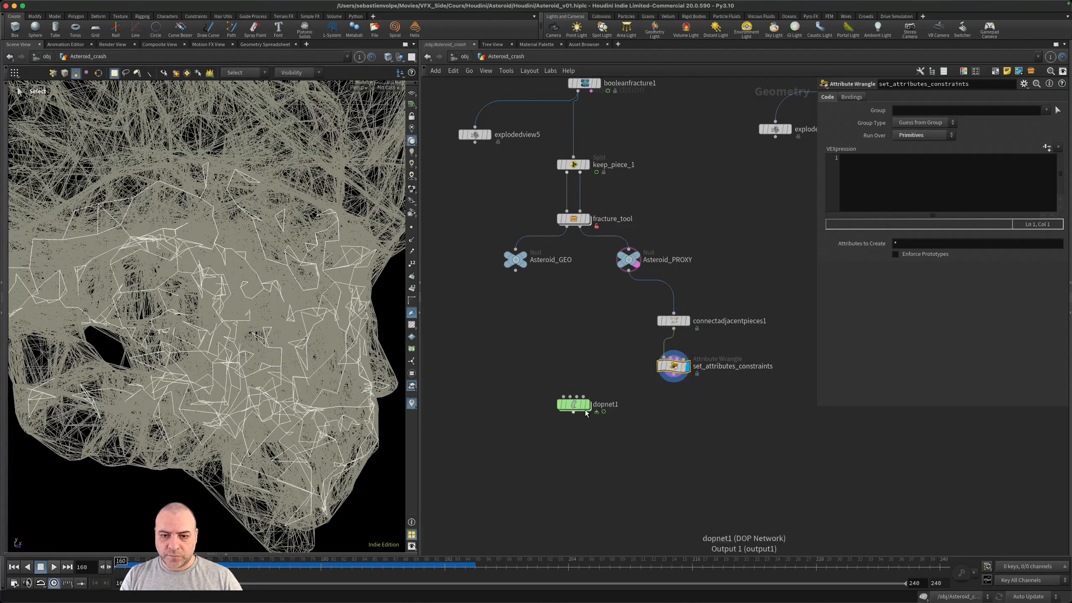
- Move dopnet1 slightly lower and write s@constraint_name = "Glue"; as the first line of the set_attributes_constraints VEX code
{"action": "left_click_drag", "start_coordinate": [578, 406], "coordinate": [589, 417]}
{"action": "left_click", "coordinate": [856, 202]}
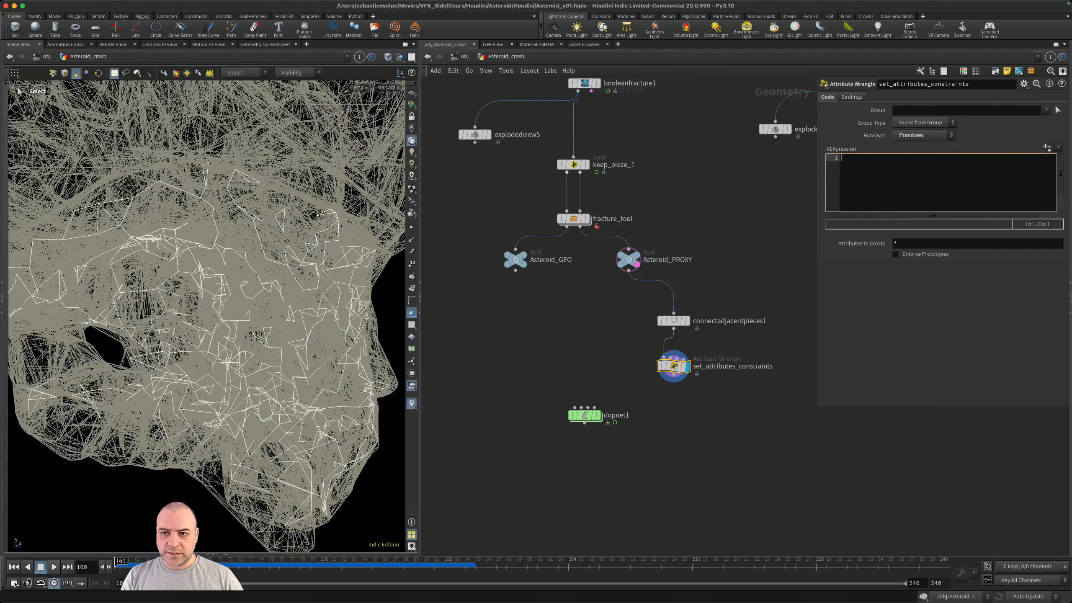
{"action": "type", "text": "s@"}
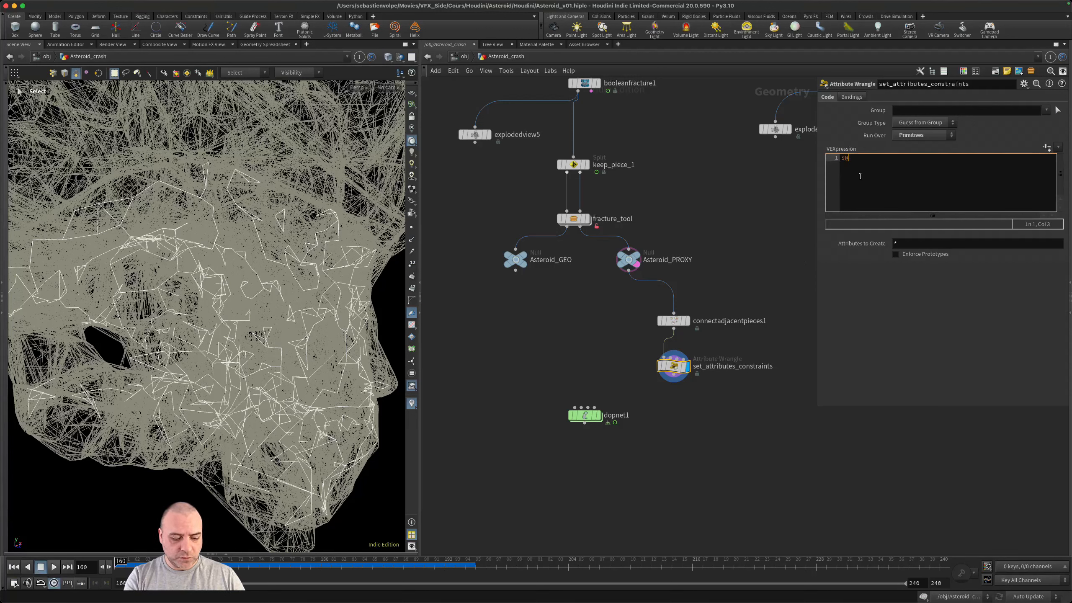
{"action": "type", "text": "constraint"}
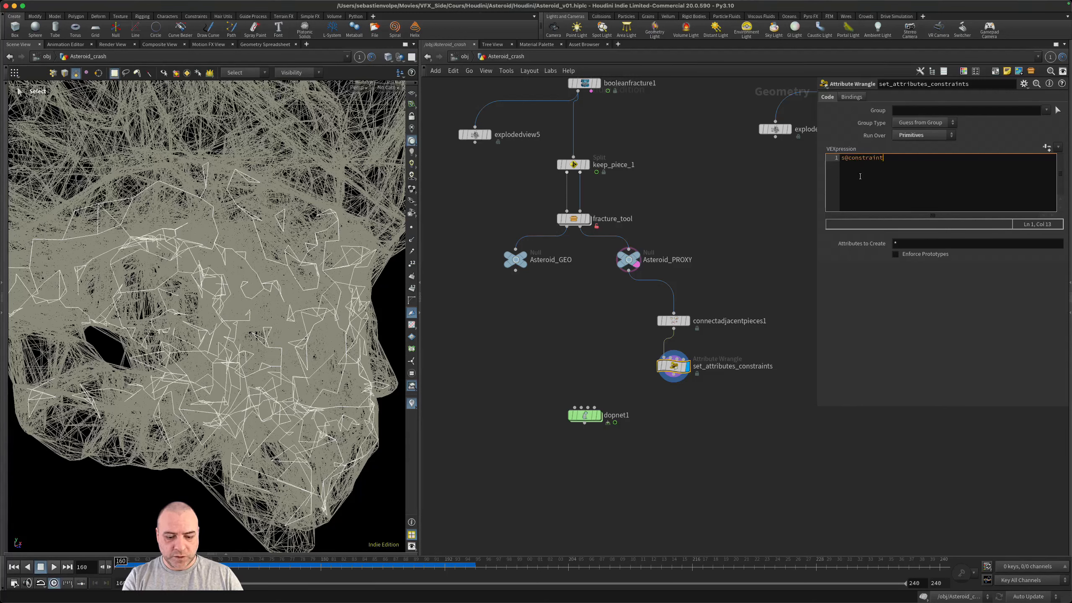
{"action": "type", "text": "_na"}
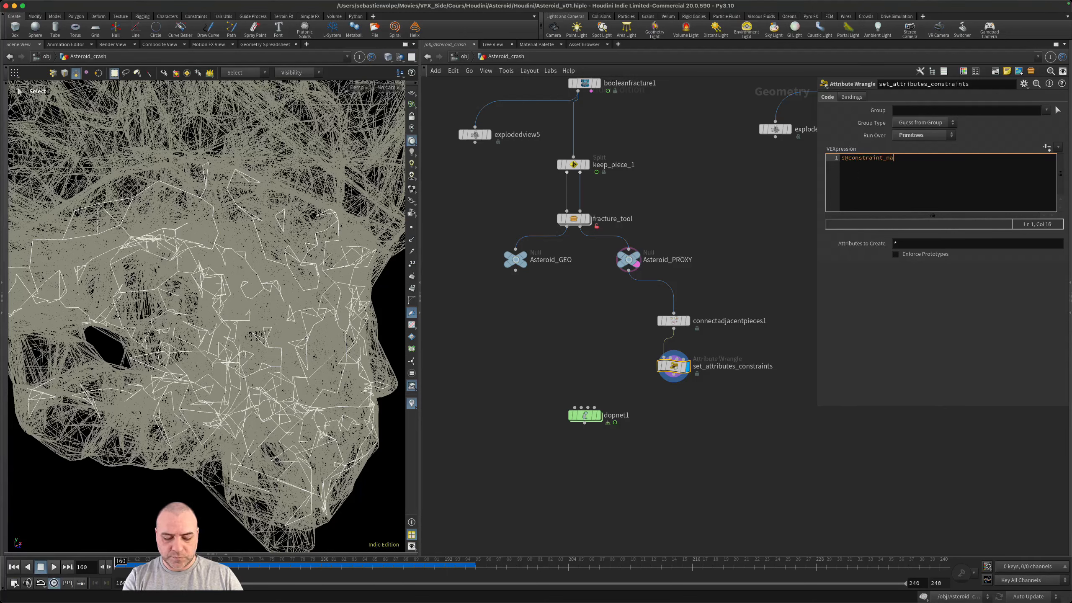
{"action": "type", "text": "me"}
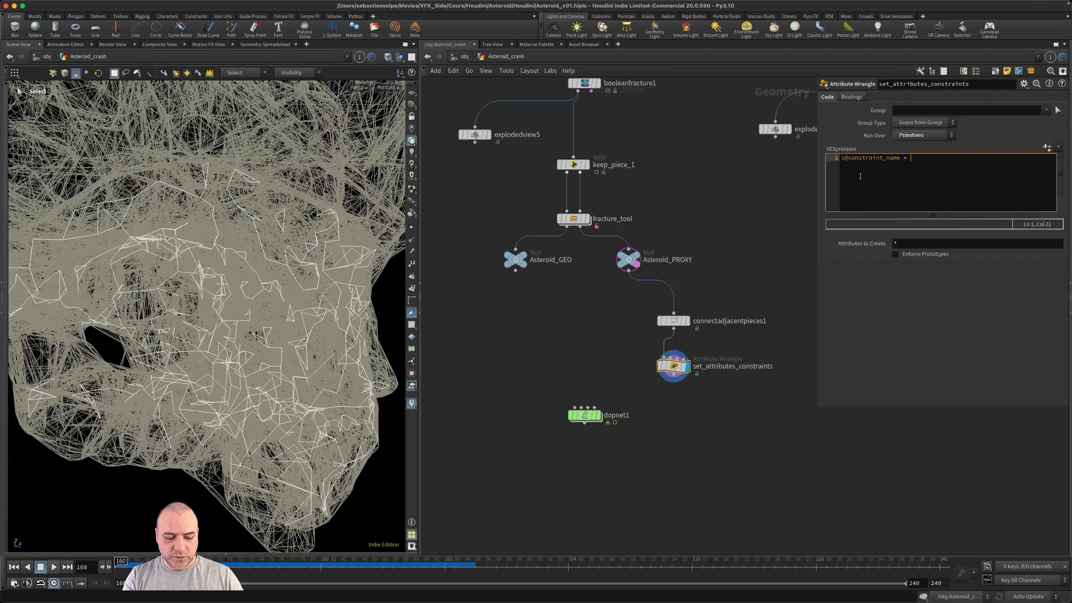
{"action": "type", "text": "= \""}
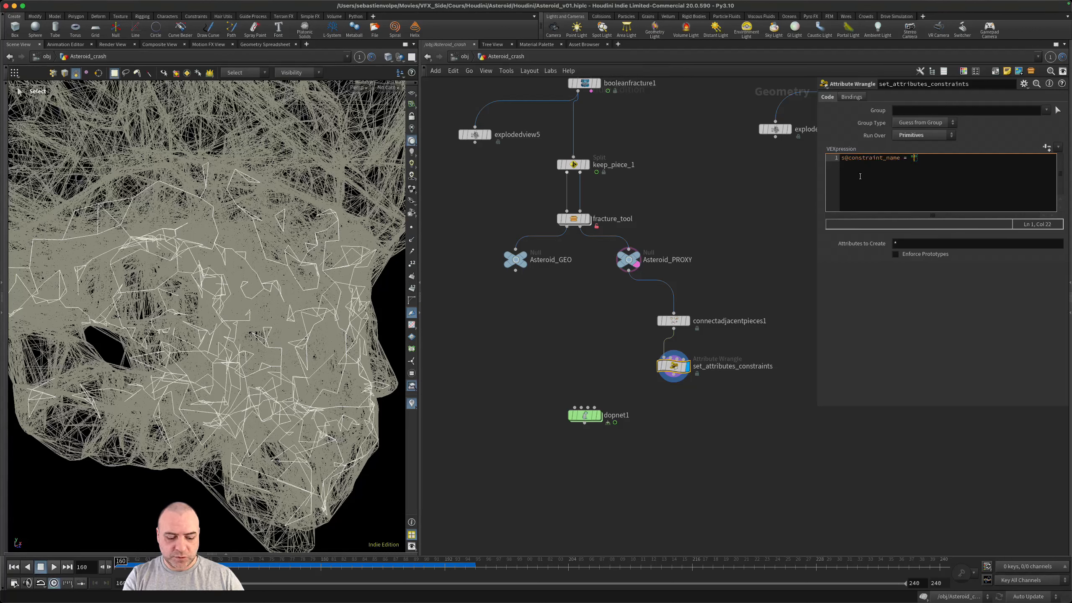
{"action": "type", "text": "Glue\""}
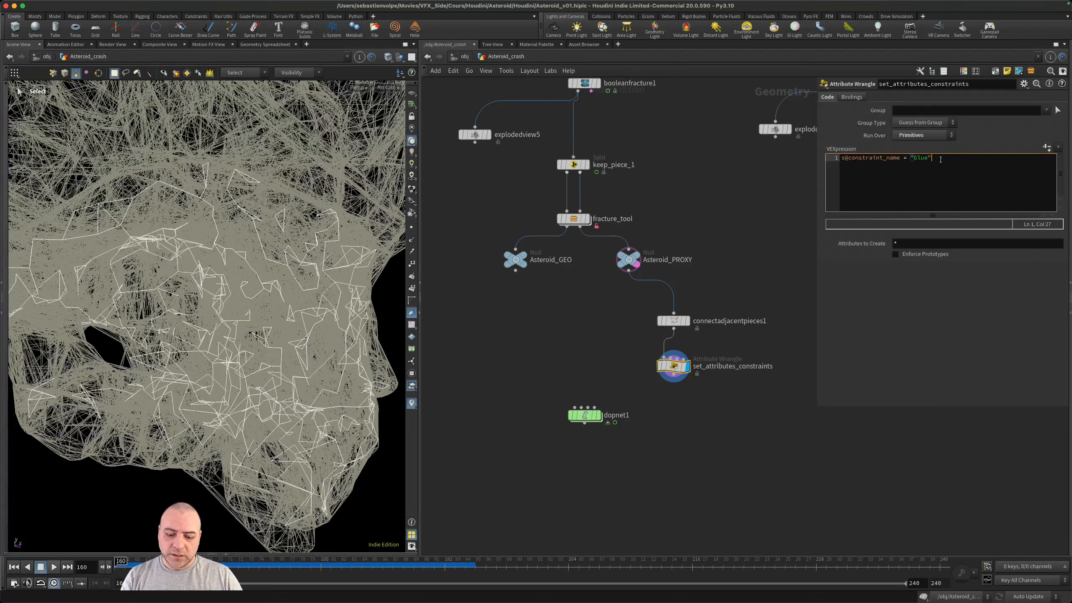
{"action": "type", "text": ";"}
{"action": "key", "text": "Return"}
- Add a second VEX line s@constraint_type = "all"; based on the constraint_name attribute, and save the scene
{"action": "double_click", "coordinate": [893, 160]}
{"action": "key", "text": "super+c"}
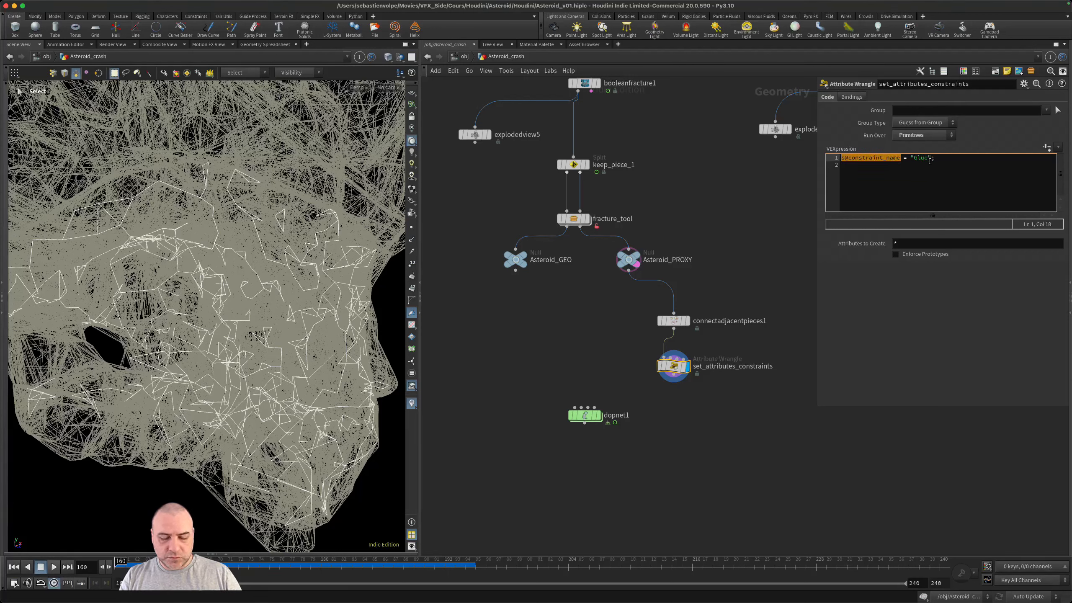
{"action": "left_click", "coordinate": [942, 160]}
{"action": "key", "text": "Return"}
{"action": "key", "text": "super+v"}
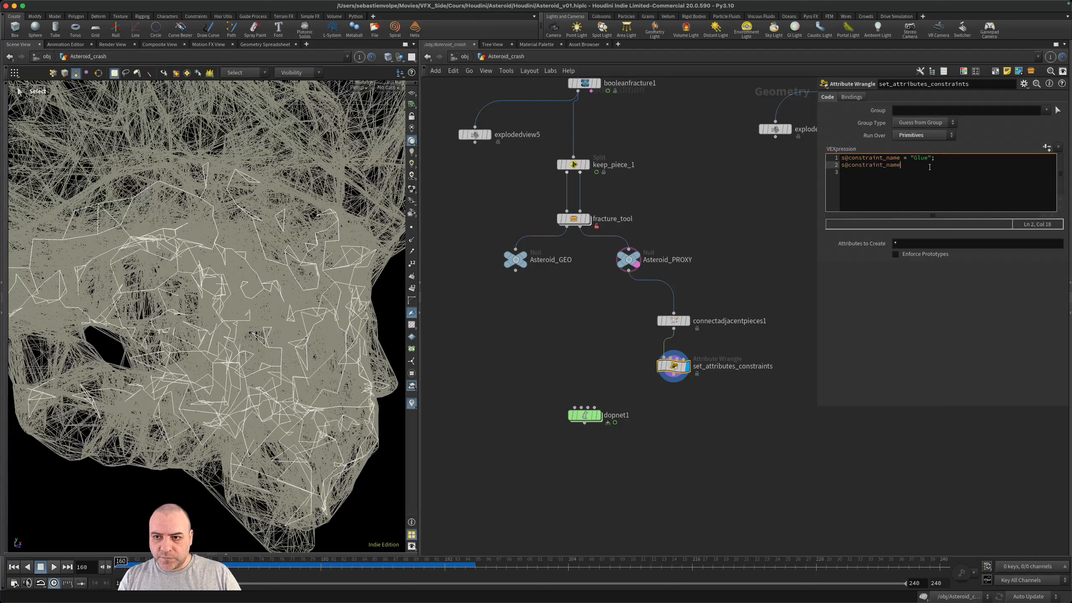
{"action": "key", "text": "BackSpace"}
{"action": "key", "text": "BackSpace"}
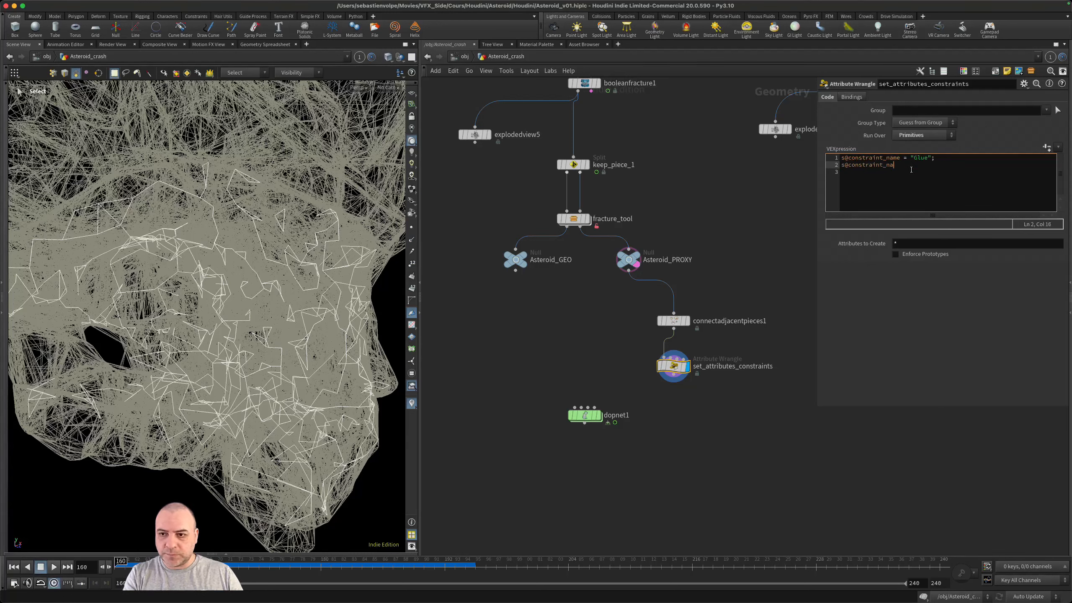
{"action": "type", "text": "type = \""}
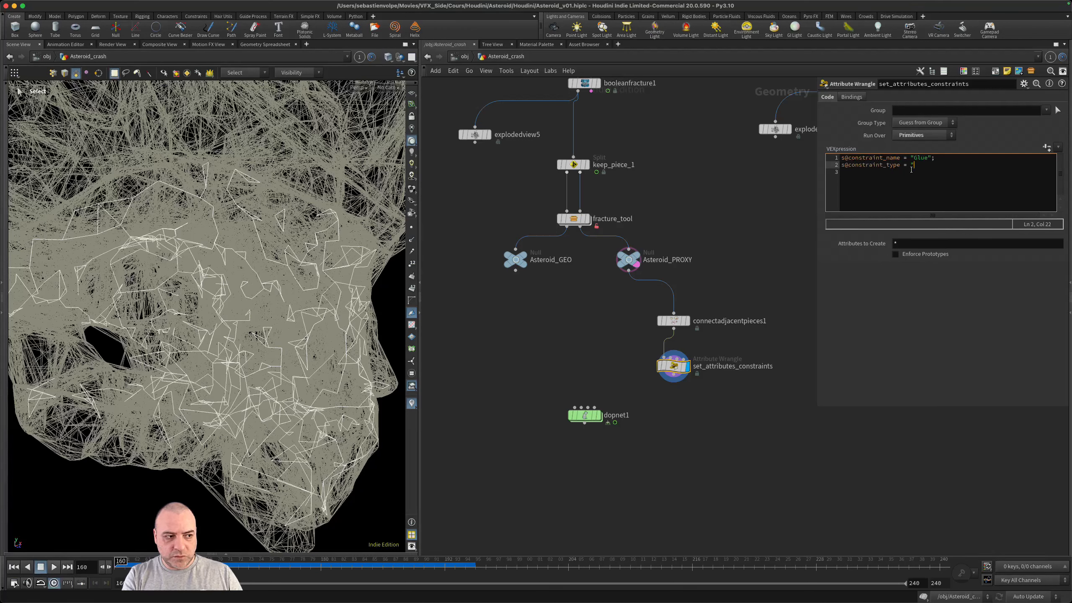
{"action": "type", "text": "all"}
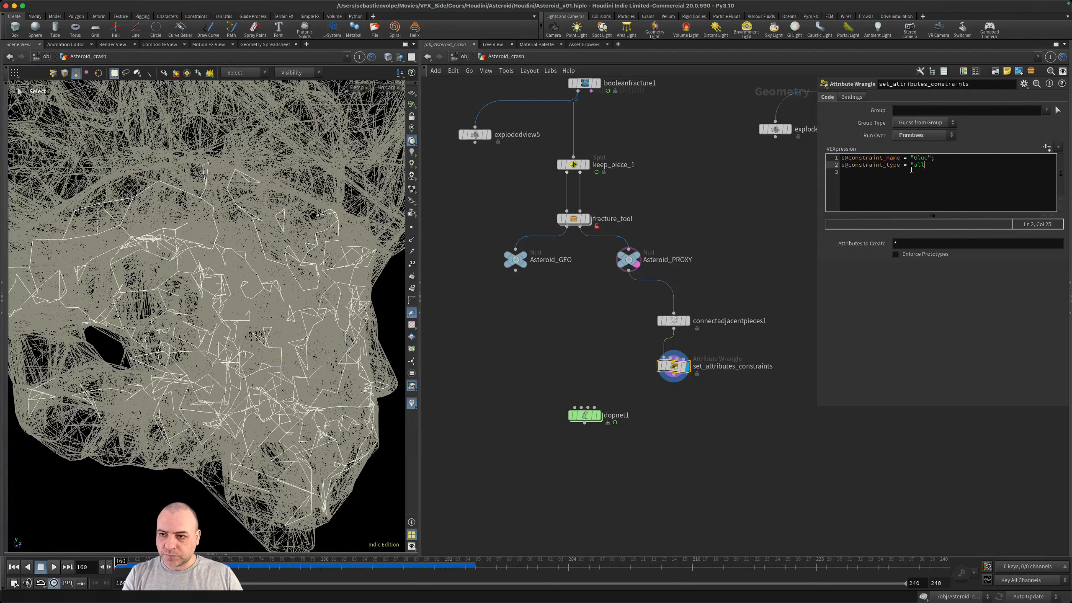
{"action": "type", "text": "\";"}
{"action": "key", "text": "super+s"}
{"action": "left_click", "coordinate": [936, 188]}
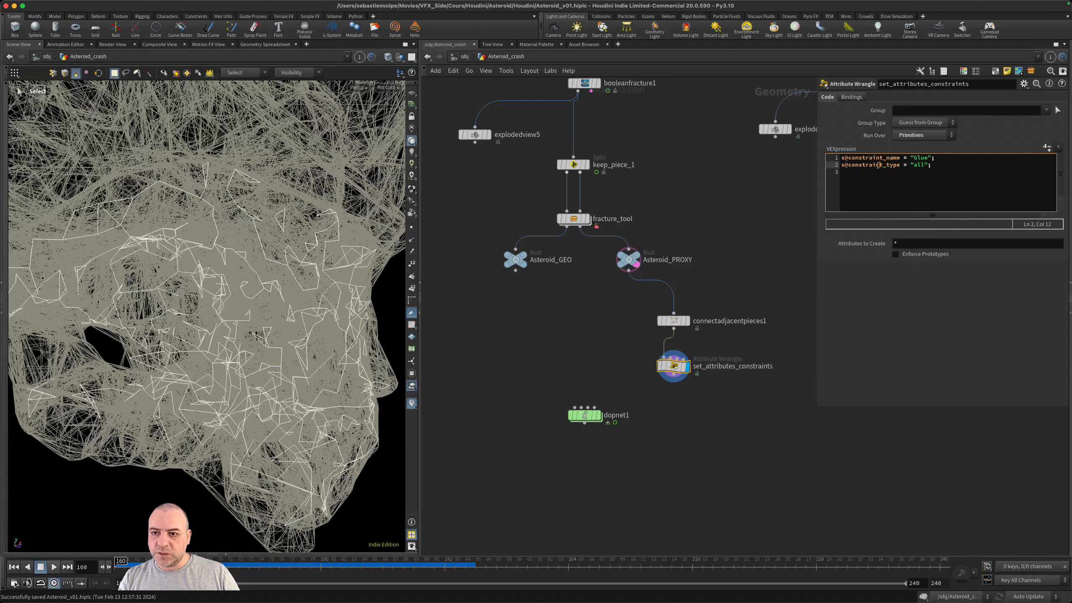
{"action": "double_click", "coordinate": [859, 167]}
{"action": "left_click", "coordinate": [867, 165]}
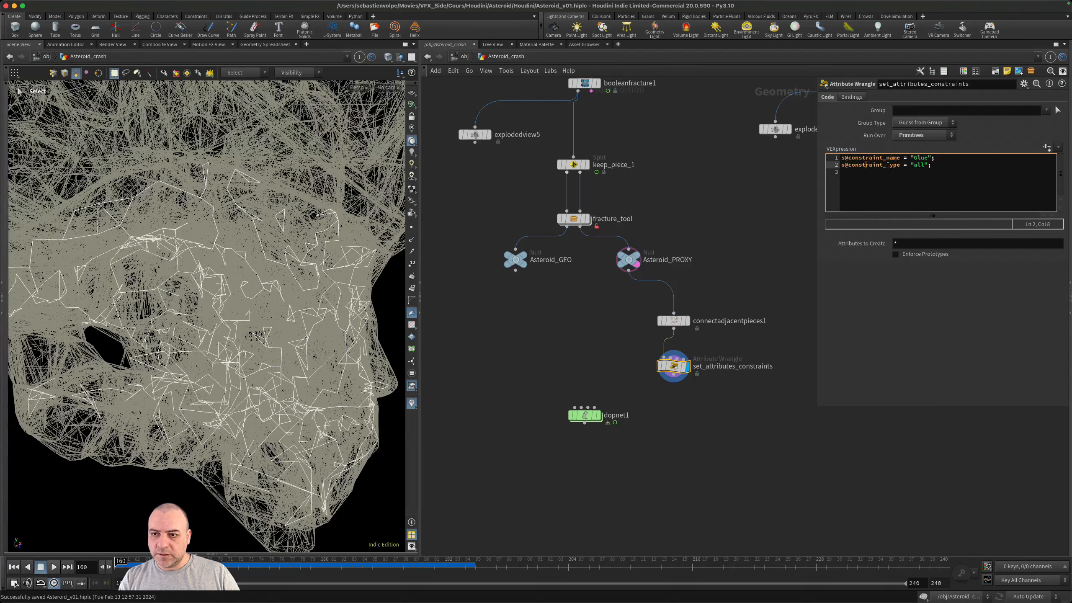
- Add f@strength = 25.0; to the wrangle code below a blank line and save the scene
{"action": "left_click", "coordinate": [851, 189]}
{"action": "key", "text": "Return"}
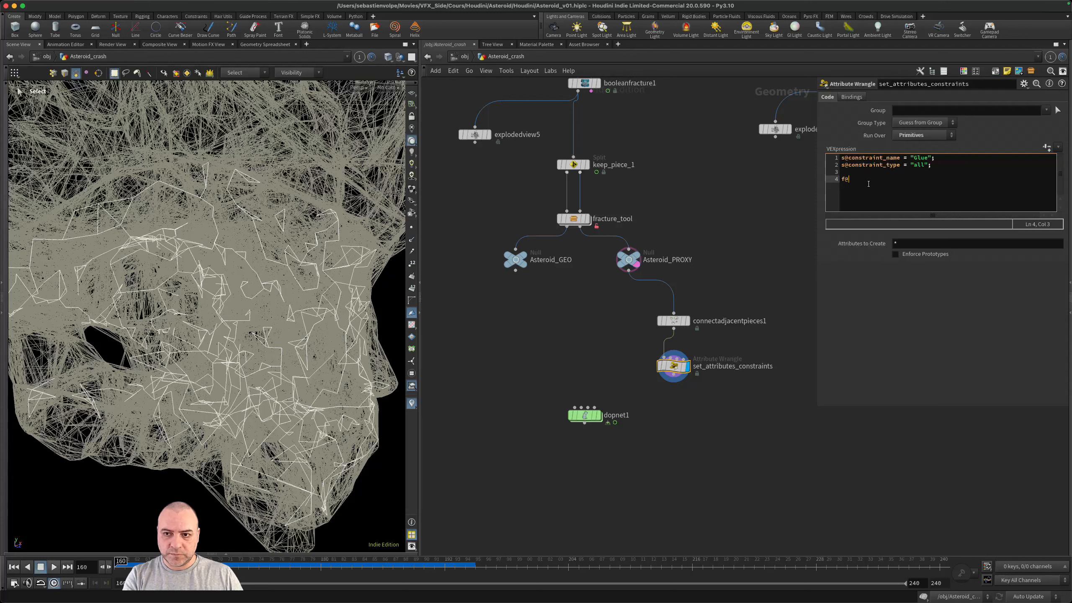
{"action": "type", "text": "f@st"}
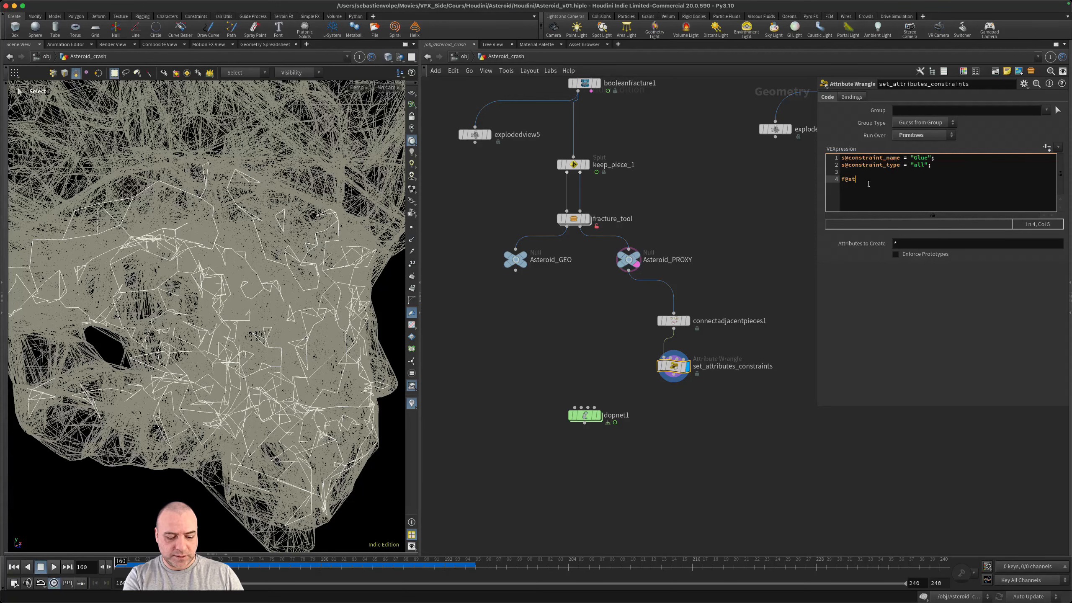
{"action": "type", "text": "rength = 25.0;"}
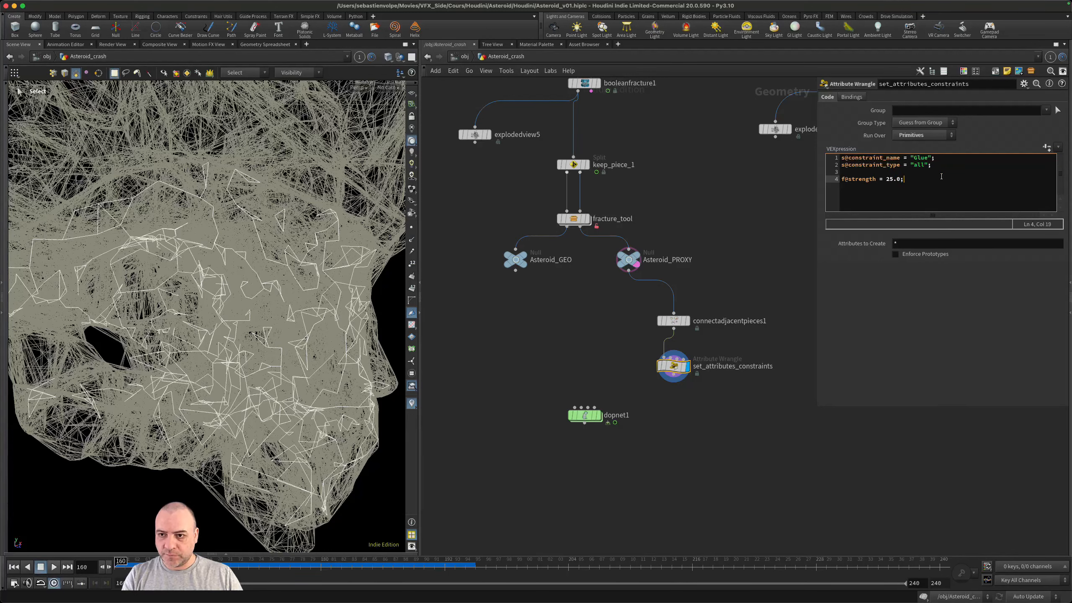
{"action": "key", "text": "super+s"}
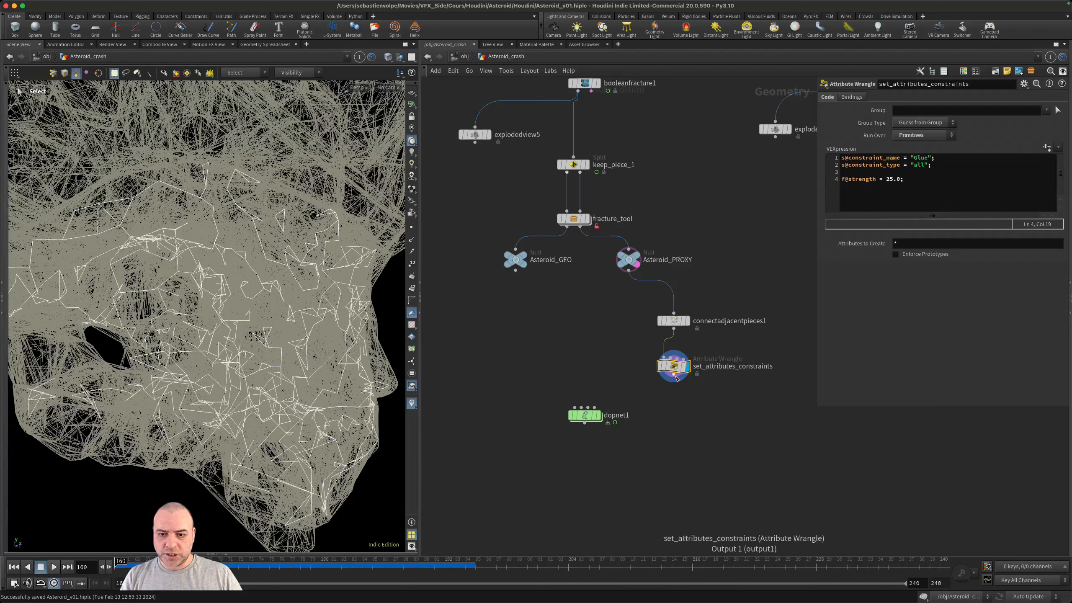
- Add a Null wired below set_attributes_constraints, rename it CONSTRAINTS, and copy the node
{"action": "left_click_drag", "start_coordinate": [673, 382], "coordinate": [673, 402]}
{"action": "key", "text": "Tab"}
{"action": "type", "text": "null"}
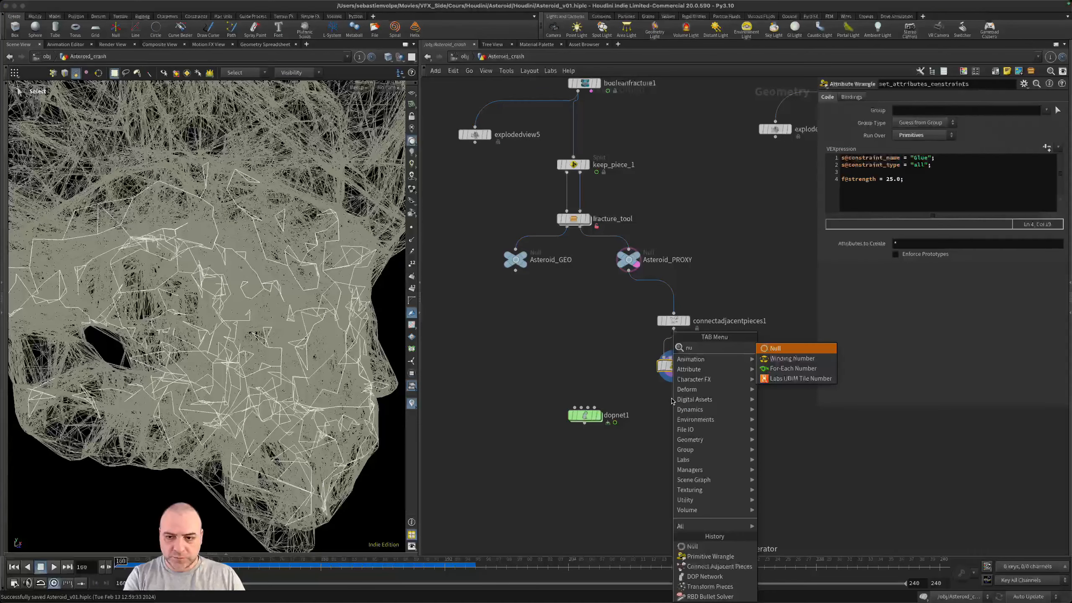
{"action": "key", "text": "Return"}
{"action": "left_click", "coordinate": [672, 401]}
{"action": "double_click", "coordinate": [702, 404]}
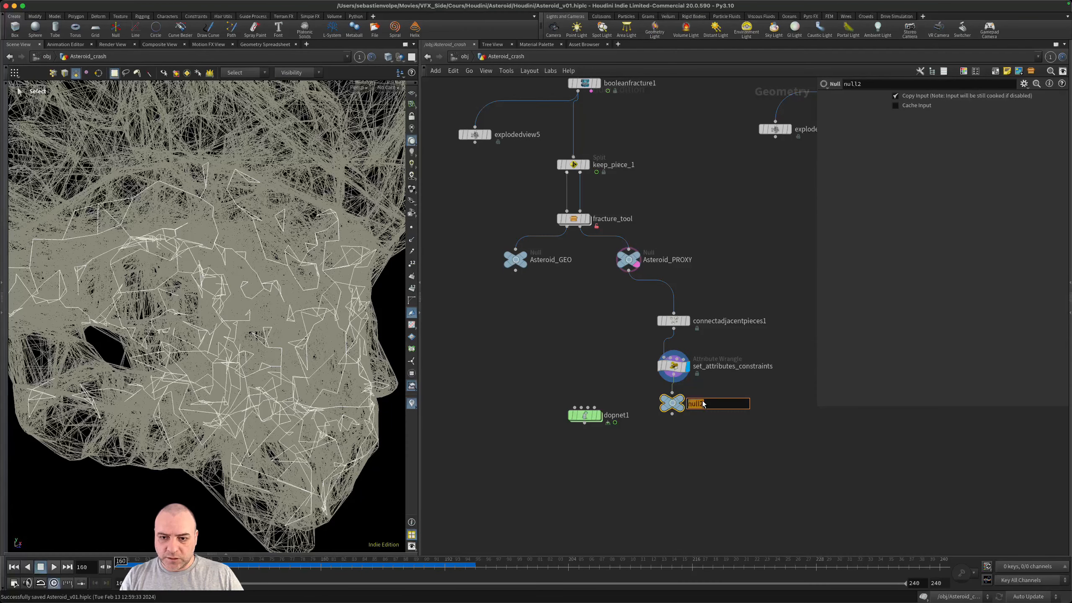
{"action": "type", "text": "CONST"}
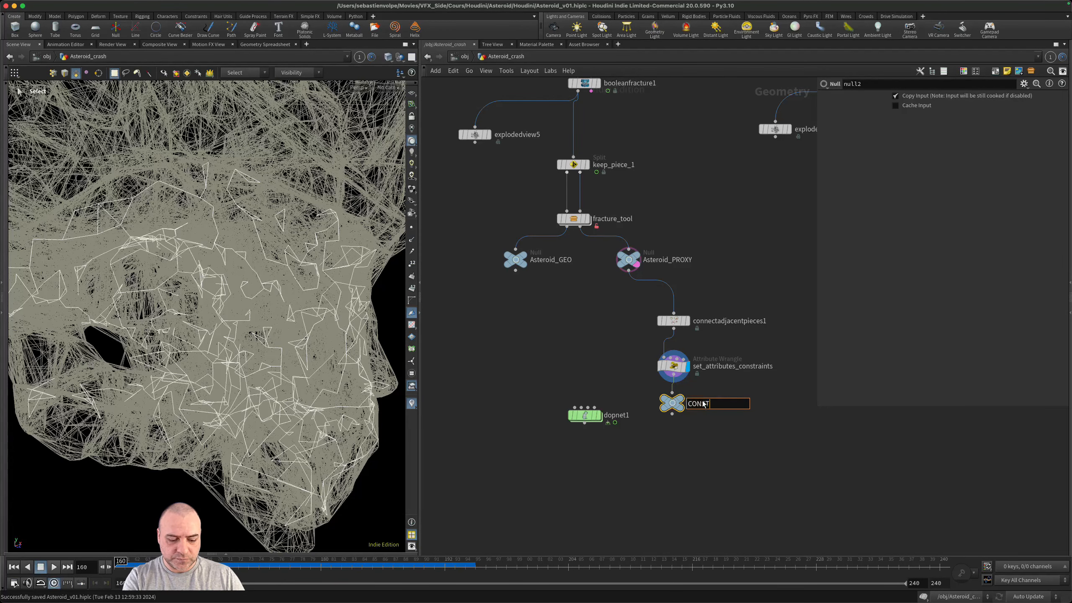
{"action": "type", "text": "RAINTS"}
{"action": "key", "text": "Return"}
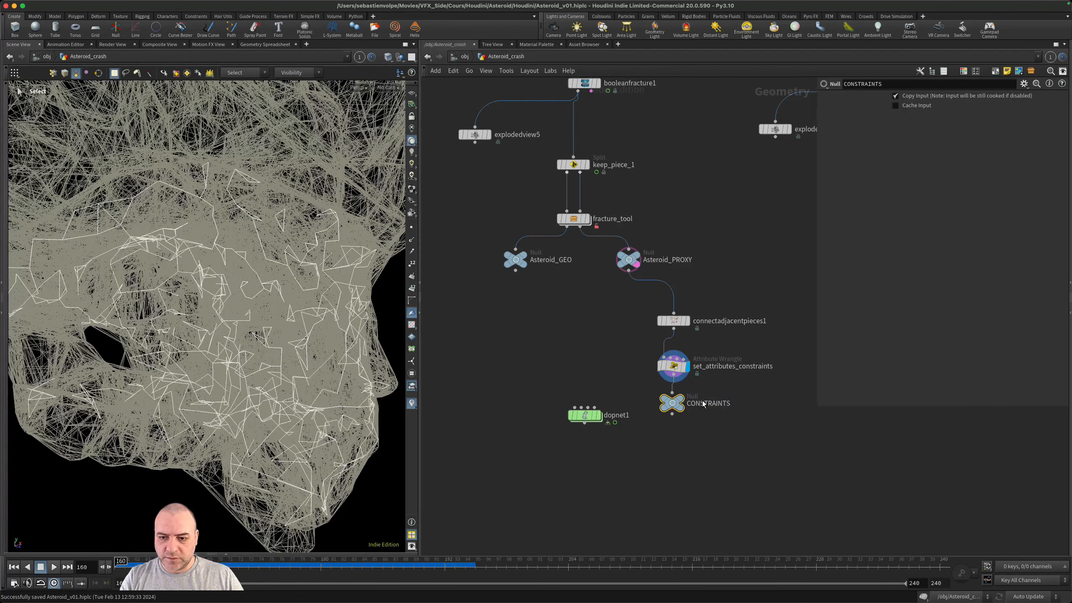
{"action": "key", "text": "super+c"}
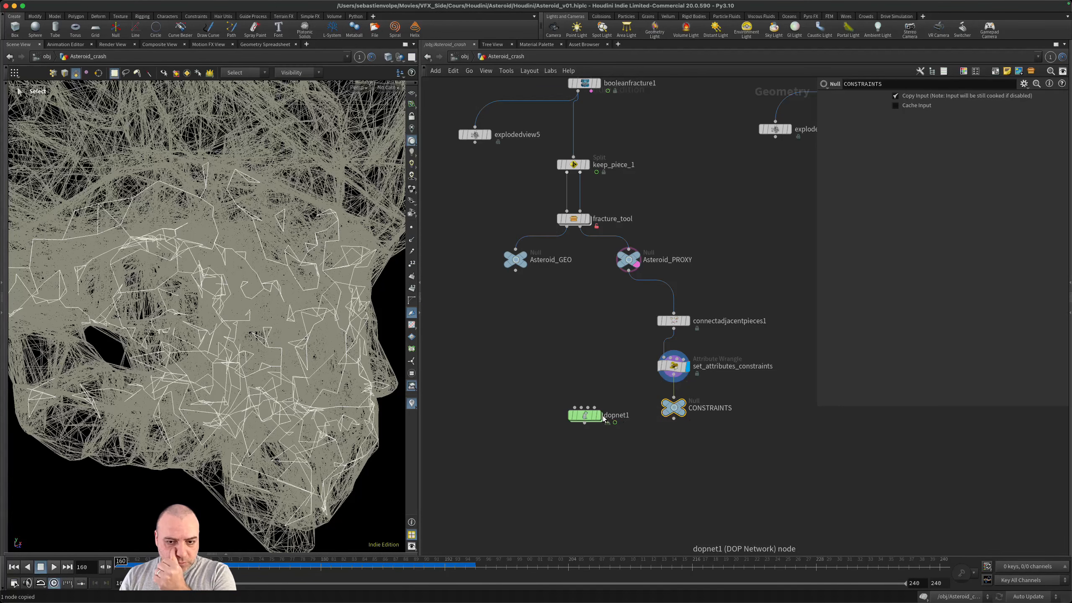
- Inside dopnet1, move gravity1 up and insert a Constraint Network between gravity1 and merge1
{"action": "double_click", "coordinate": [587, 413]}
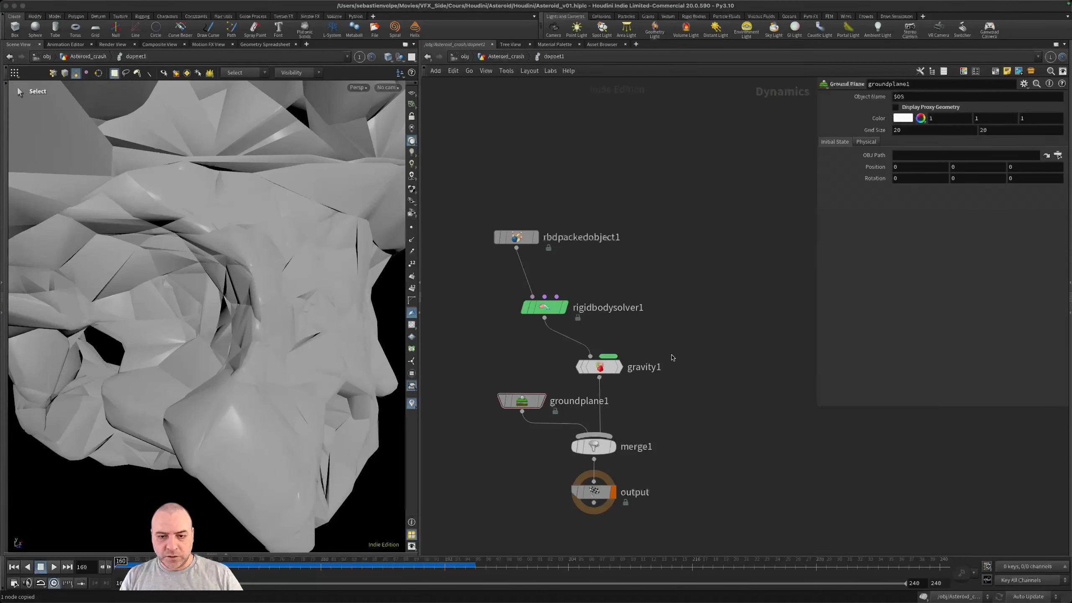
{"action": "left_click", "coordinate": [600, 368]}
{"action": "left_click_drag", "start_coordinate": [599, 368], "coordinate": [601, 289], "text": "shift"}
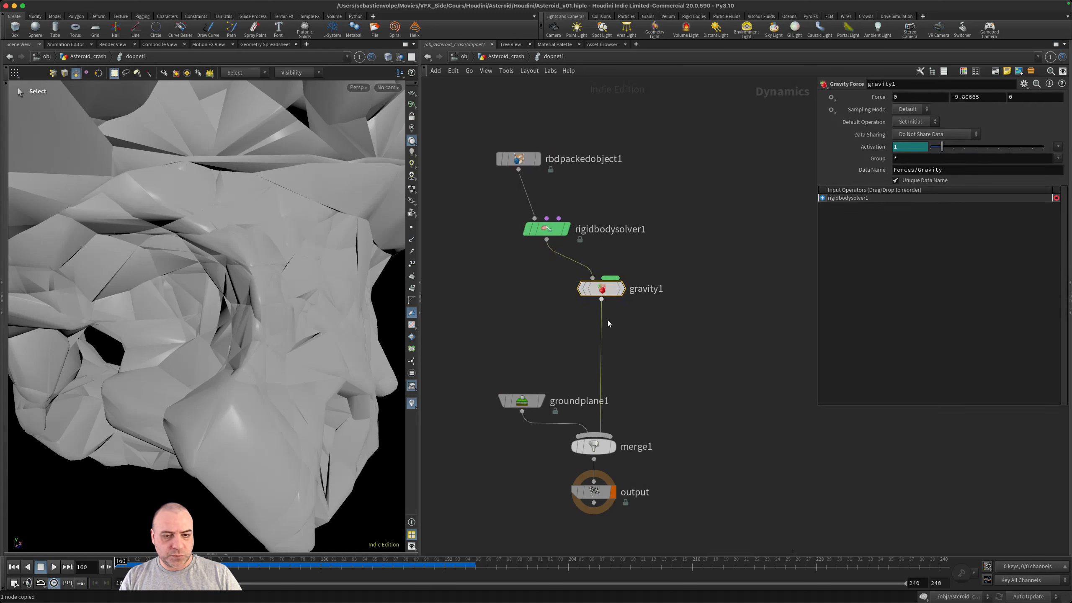
{"action": "left_click", "coordinate": [620, 356]}
{"action": "key", "text": "Tab"}
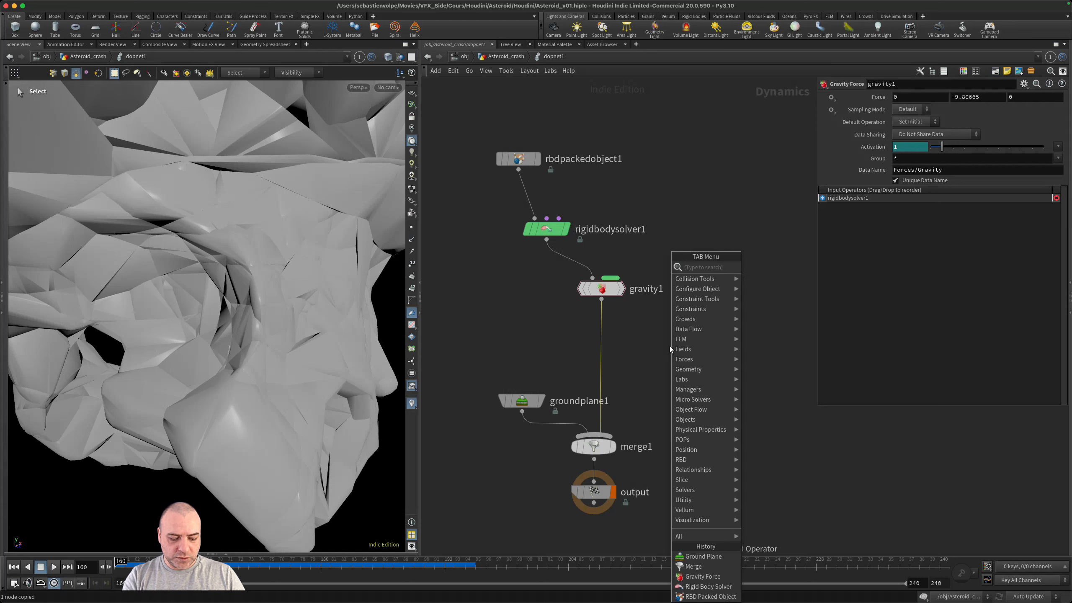
{"action": "type", "text": "cons"}
{"action": "key", "text": "Down"}
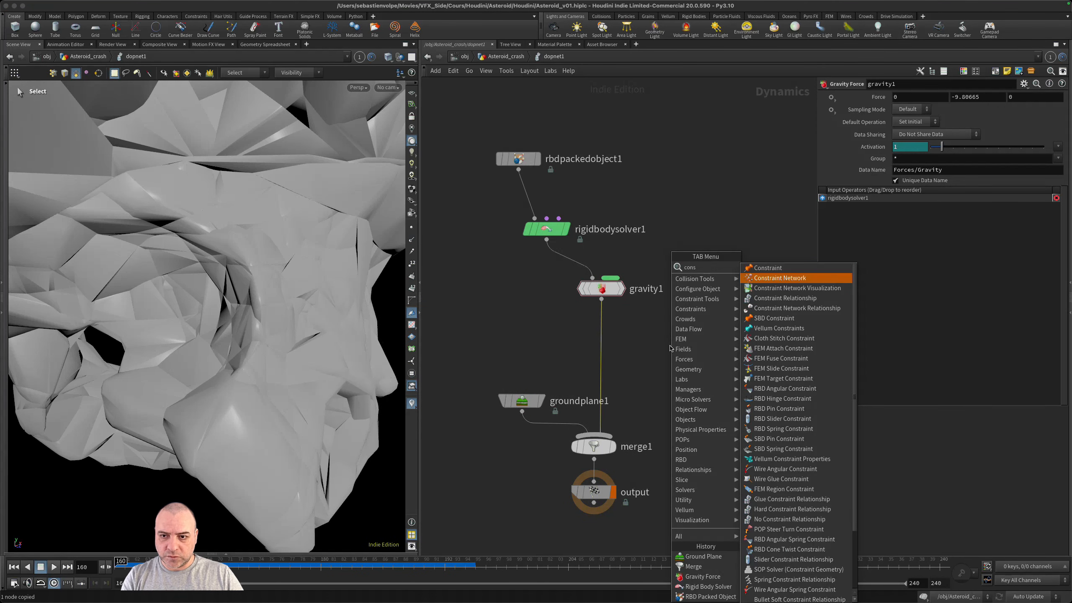
{"action": "key", "text": "Return"}
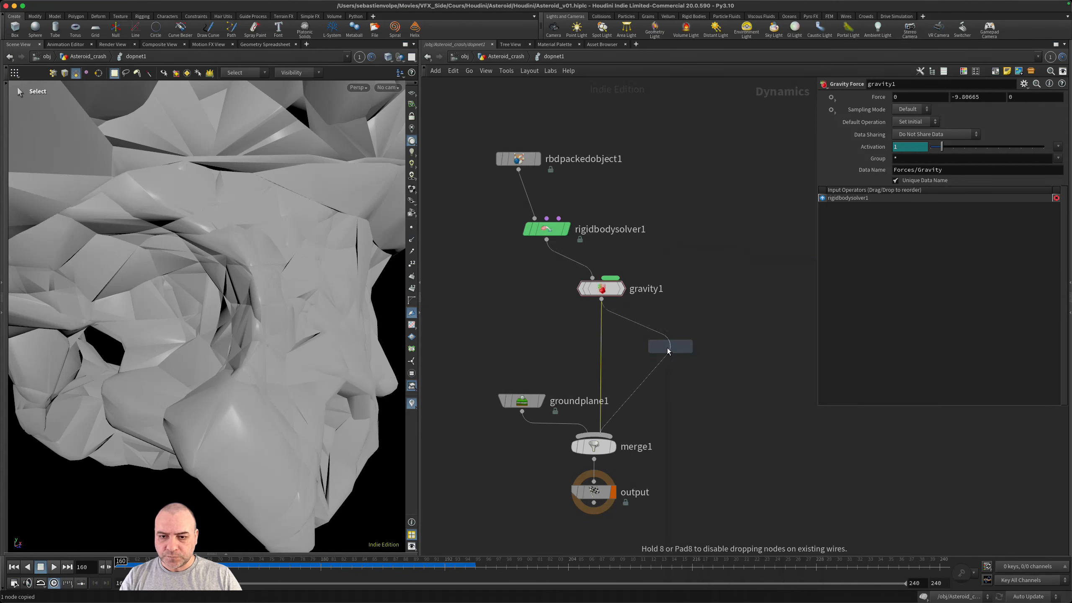
{"action": "left_click", "coordinate": [620, 364]}
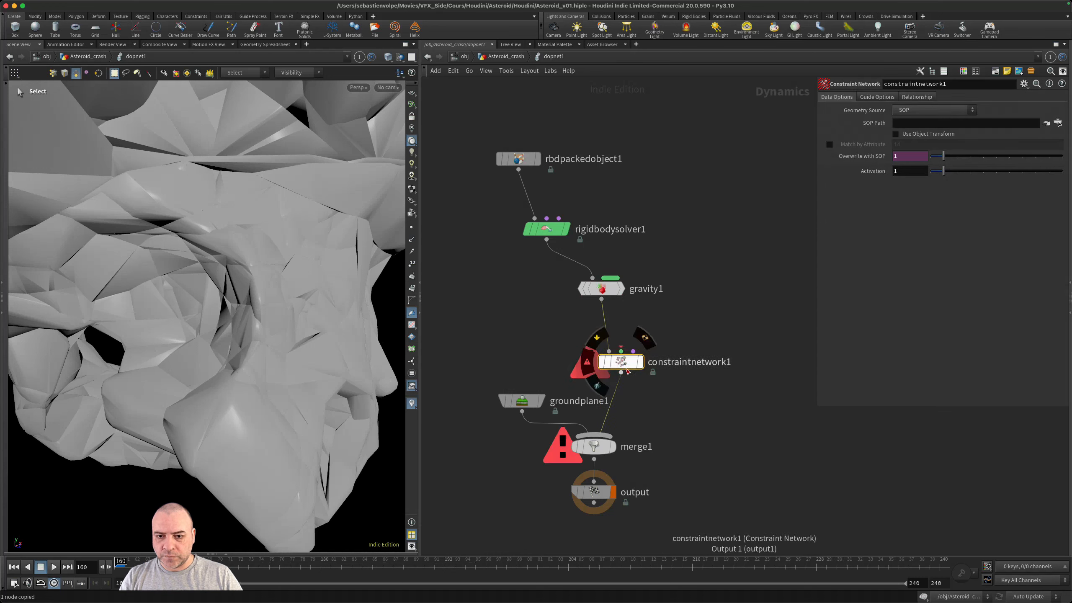
- Add a Glue Constraint Relationship wired into the required constraints input of constraintnetwork1
{"action": "left_click", "coordinate": [622, 341]}
{"action": "key", "text": "Tab"}
{"action": "type", "text": "glu"}
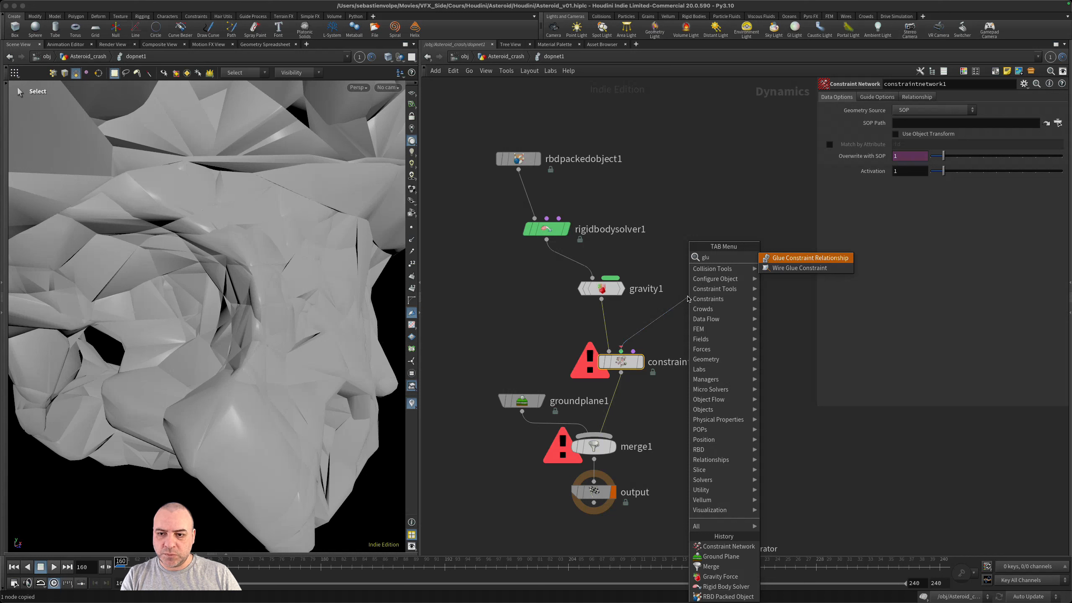
{"action": "key", "text": "Return"}
{"action": "left_click", "coordinate": [715, 298]}
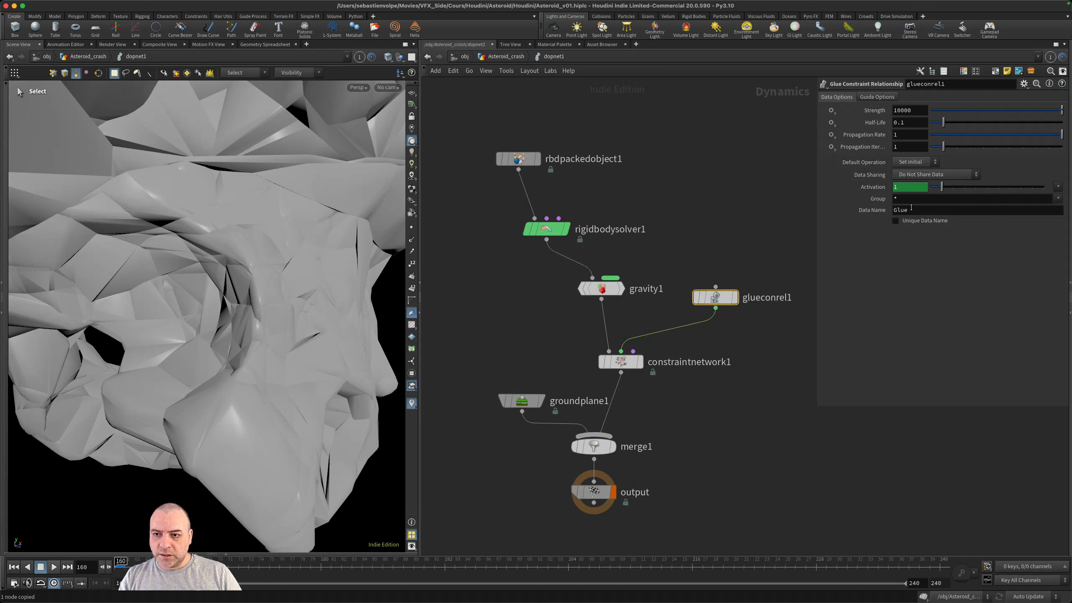
- Compare the glue relationship's Data Name with the constraint_name value in the set_attributes_constraints wrangle
{"action": "double_click", "coordinate": [911, 207]}
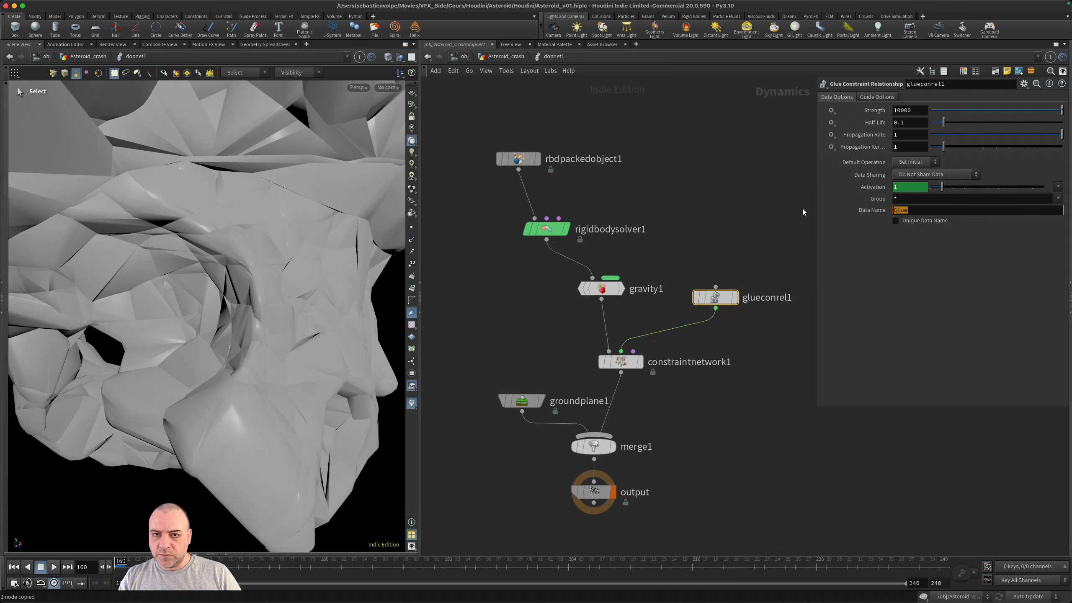
{"action": "left_click", "coordinate": [506, 57]}
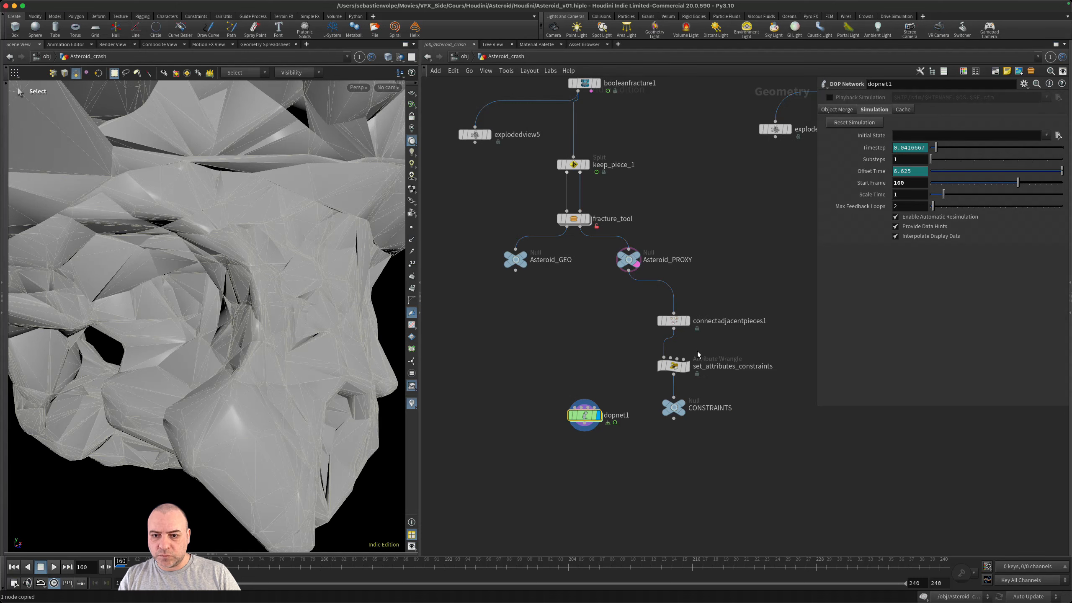
{"action": "left_click", "coordinate": [671, 369]}
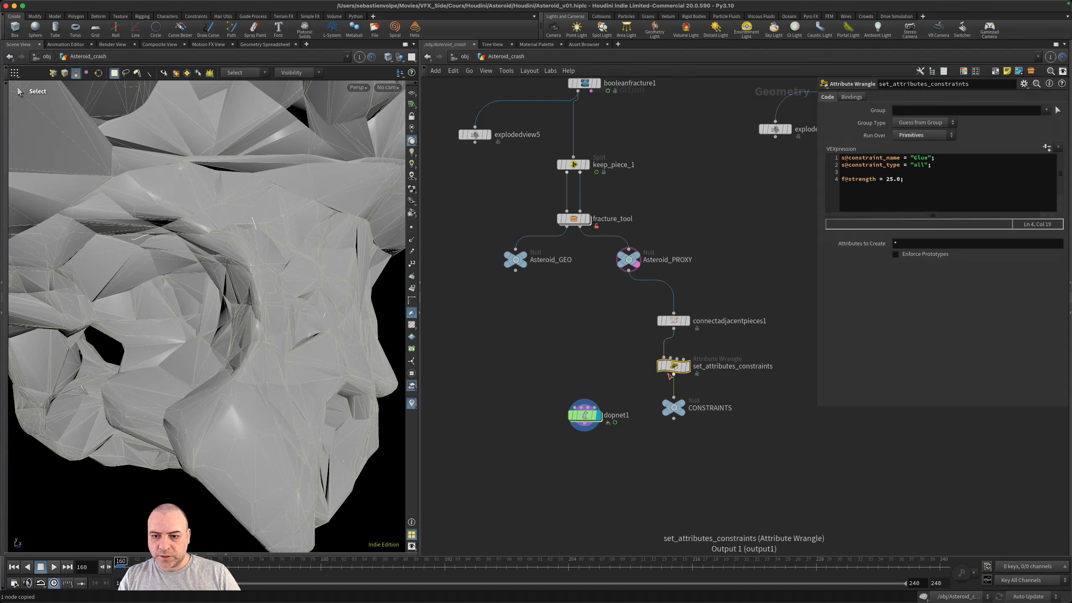
{"action": "double_click", "coordinate": [915, 158]}
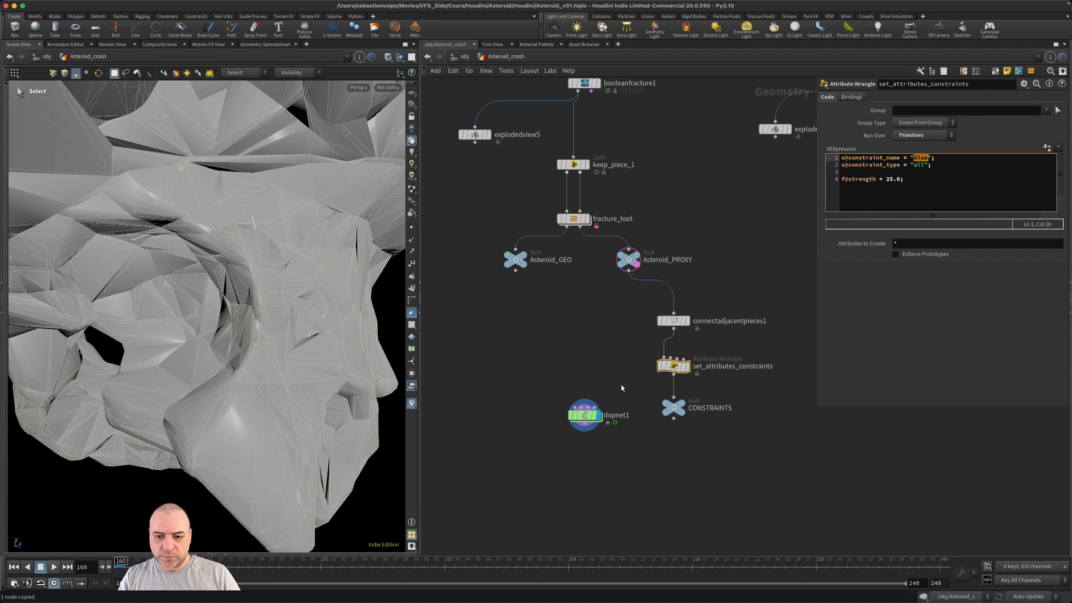
- Inside dopnet1, set the Strength of the glueconrel1 glue constraint relationship to 1
{"action": "double_click", "coordinate": [582, 415]}
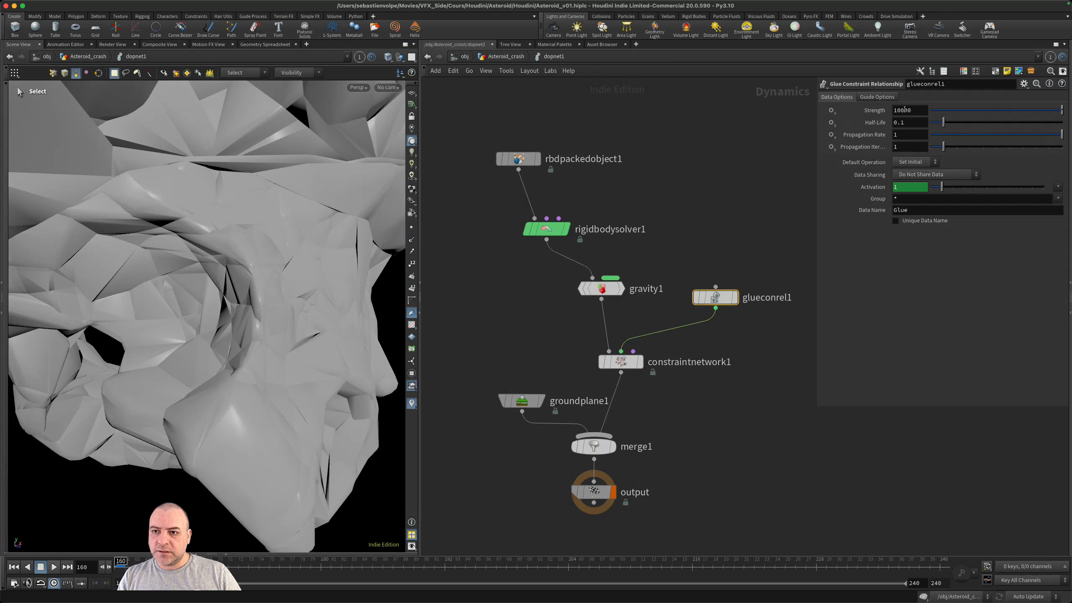
{"action": "left_click", "coordinate": [920, 108]}
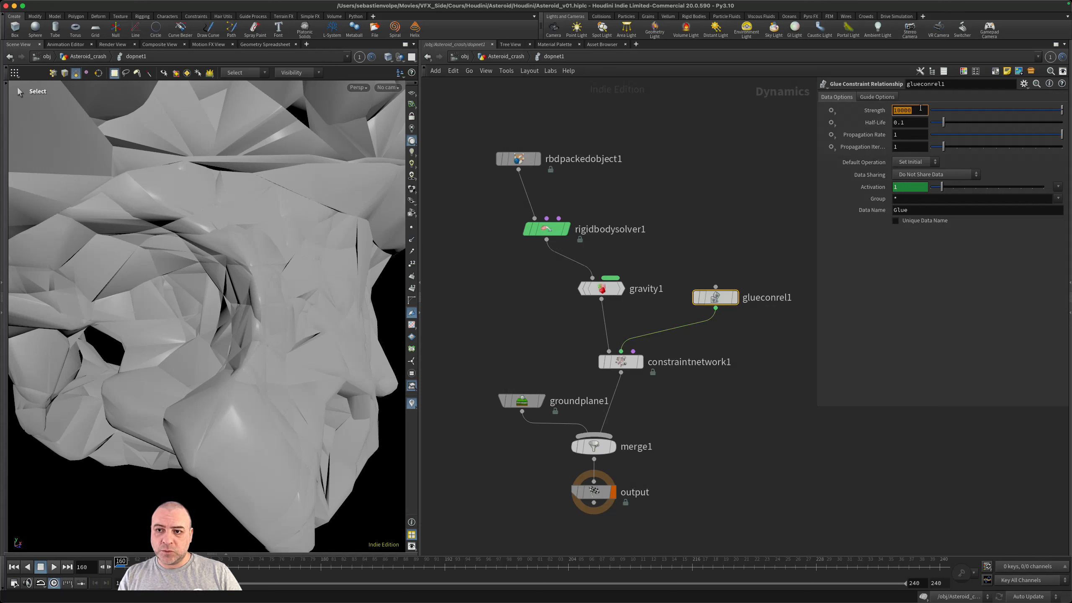
{"action": "left_click", "coordinate": [916, 108]}
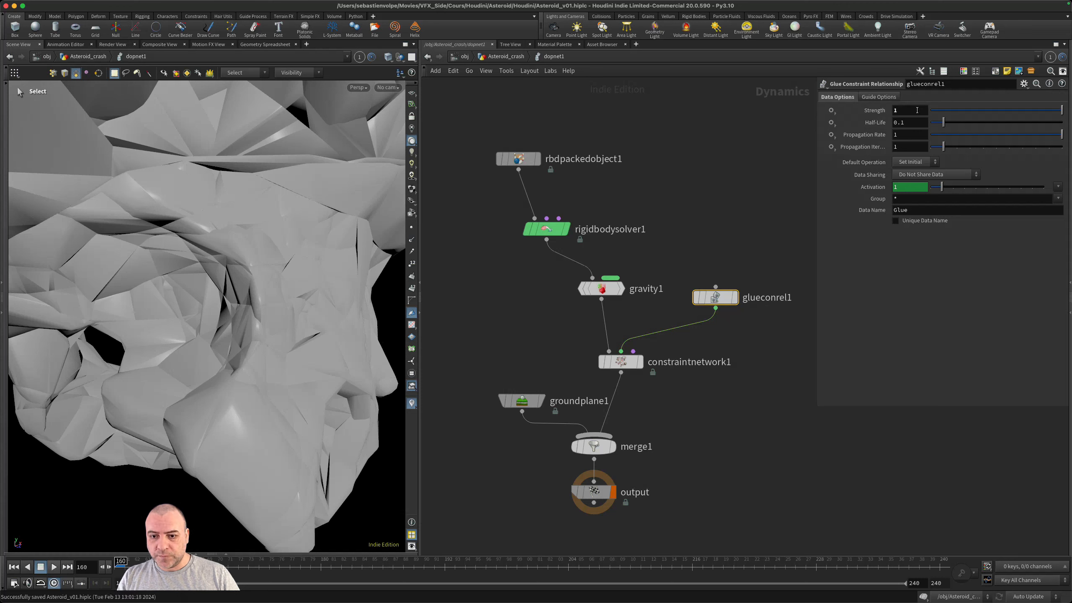
- Point the SOP Path of constraintnetwork1 to ../../CONSTRAINTS and save the scene
{"action": "left_click", "coordinate": [621, 362]}
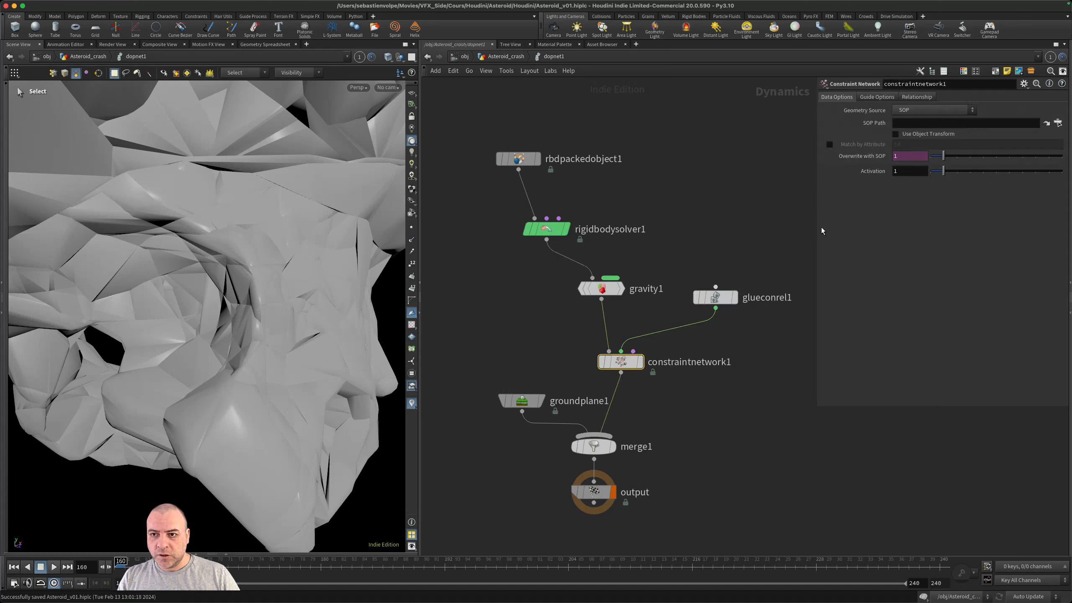
{"action": "left_click", "coordinate": [935, 124]}
{"action": "type", "text": ".."}
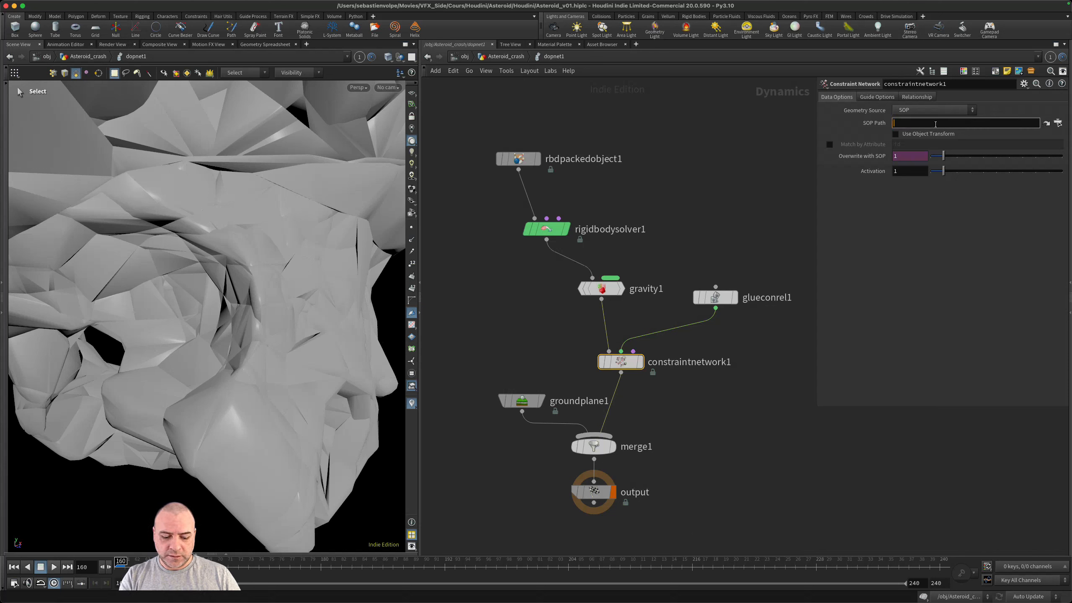
{"action": "type", "text": "/"}
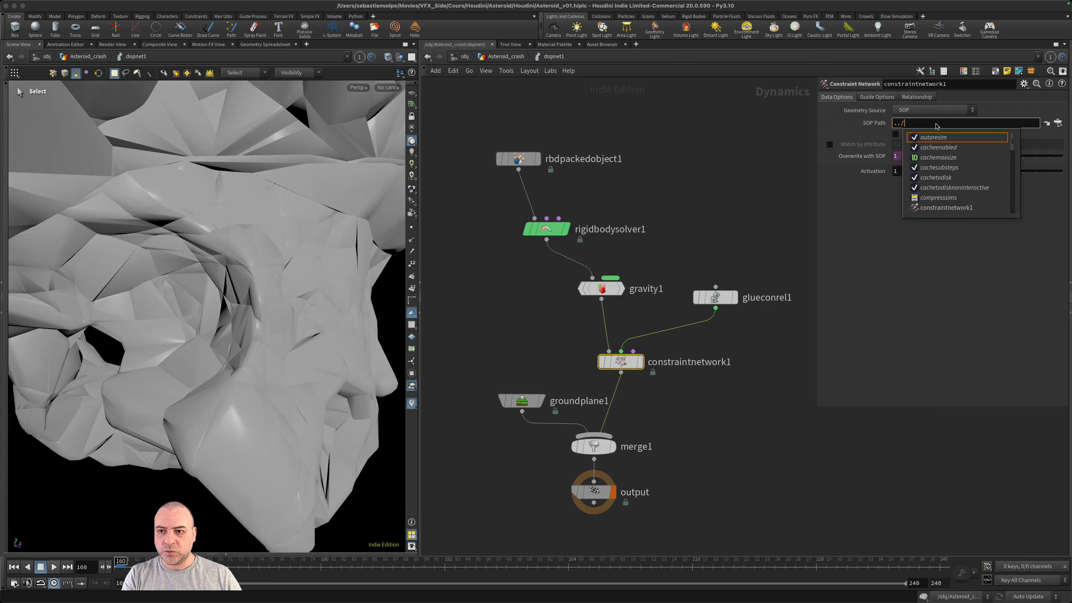
{"action": "type", "text": "../"}
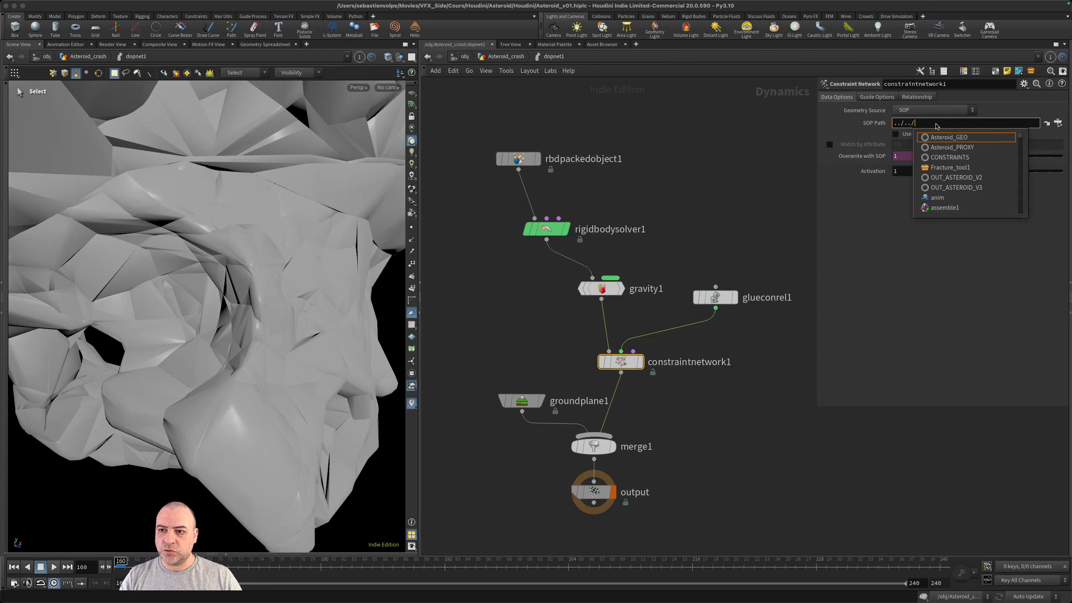
{"action": "left_click", "coordinate": [954, 158]}
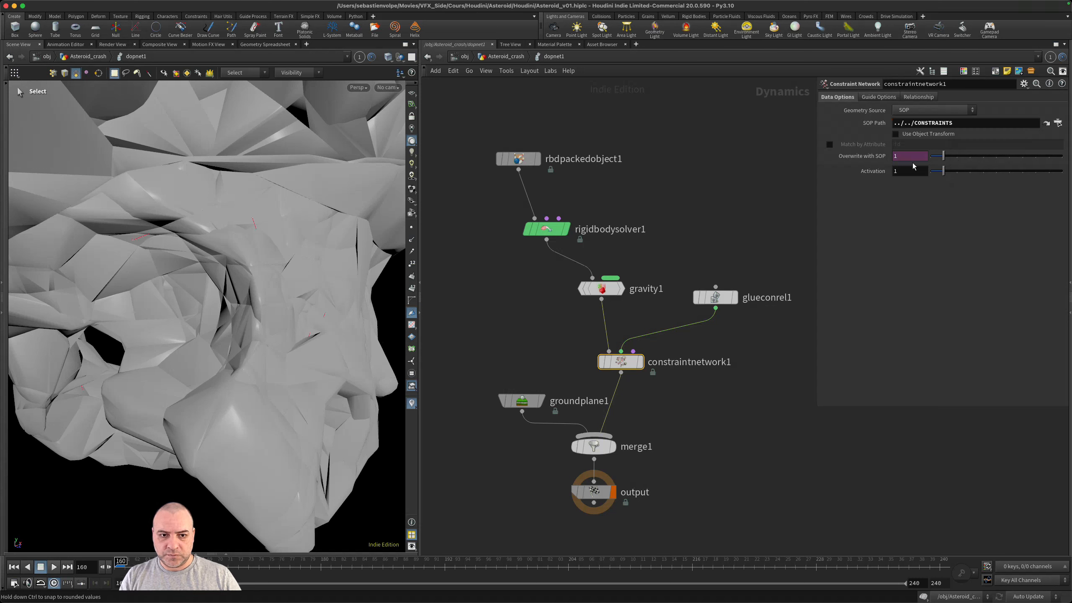
{"action": "key", "text": "super+s"}
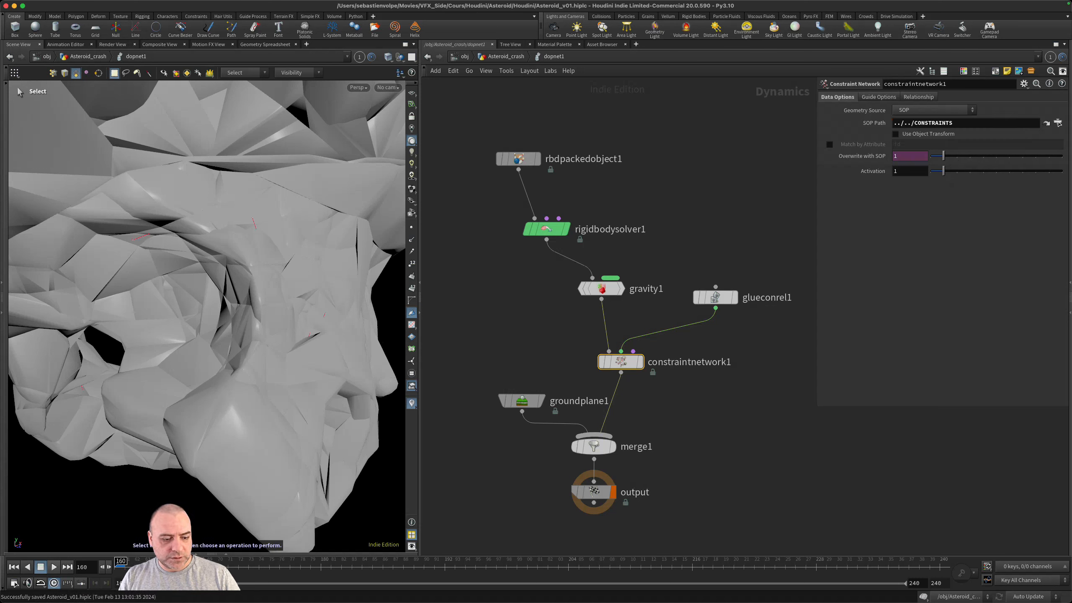
- Inspect the constraint lines inside the asteroid in wireframe, then return to shaded display
{"action": "key", "text": "w"}
{"action": "mouse_move", "coordinate": [319, 344]}
{"action": "right_mouse_down", "text": "alt"}
{"action": "mouse_move", "coordinate": [510, 330]}
{"action": "mouse_move", "coordinate": [311, 334]}
{"action": "right_mouse_up", "text": "alt"}
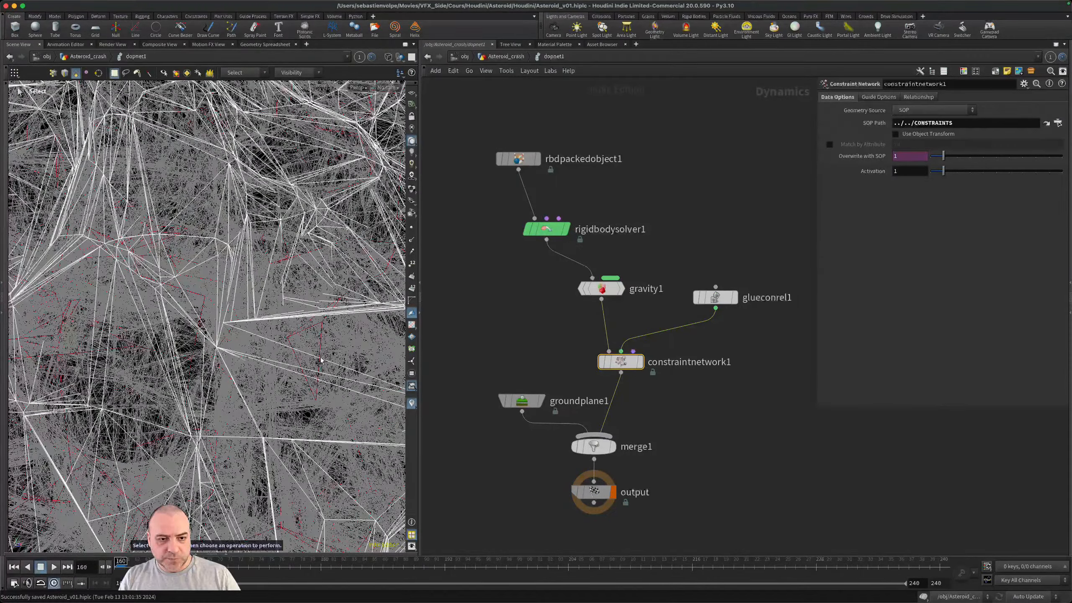
{"action": "mouse_move", "coordinate": [331, 290]}
{"action": "left_mouse_down", "text": "alt"}
{"action": "mouse_move", "coordinate": [340, 271]}
{"action": "mouse_move", "coordinate": [311, 303]}
{"action": "left_mouse_up", "text": "alt"}
{"action": "key", "text": "w"}
- Frame the whole asteroid, play the constrained simulation from frame 160 and return to the first frame
{"action": "right_click_drag", "start_coordinate": [280, 308], "coordinate": [203, 297], "text": "alt"}
{"action": "middle_click_drag", "start_coordinate": [203, 297], "coordinate": [289, 265], "text": "alt"}
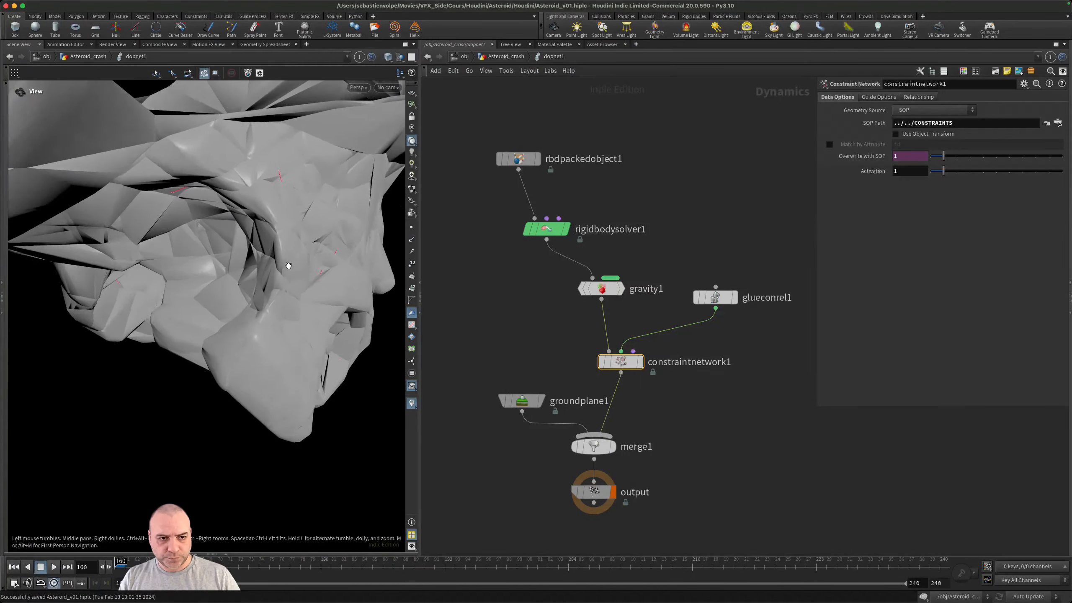
{"action": "mouse_move", "coordinate": [289, 266]}
{"action": "right_mouse_down", "text": "alt"}
{"action": "mouse_move", "coordinate": [197, 277]}
{"action": "mouse_move", "coordinate": [196, 311]}
{"action": "right_mouse_up", "text": "alt"}
{"action": "left_click_drag", "start_coordinate": [197, 311], "coordinate": [328, 266], "text": "alt"}
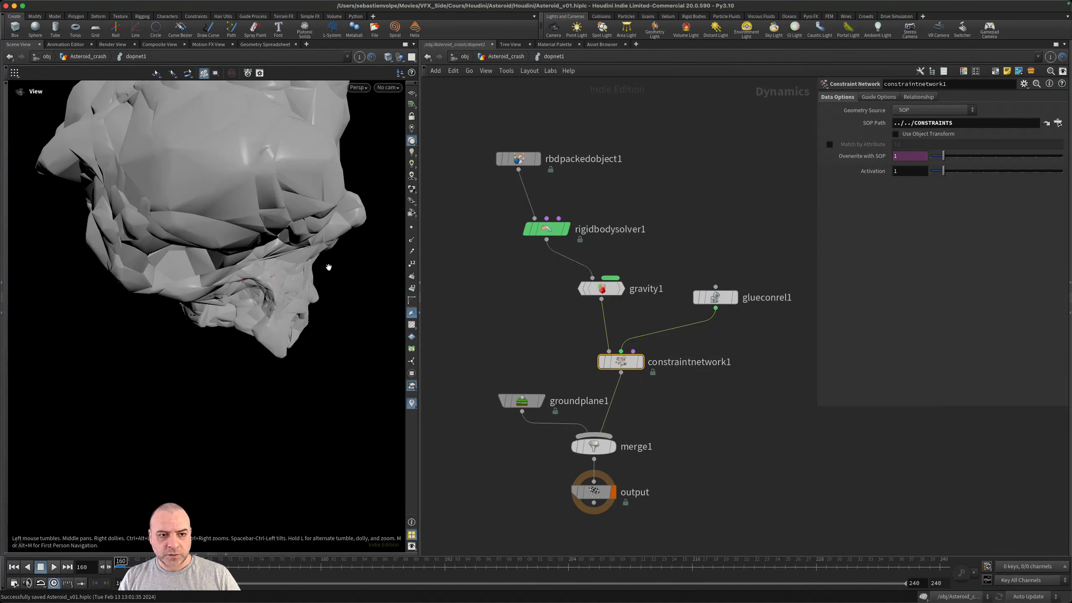
{"action": "right_click_drag", "start_coordinate": [328, 265], "coordinate": [258, 290], "text": "alt"}
{"action": "left_click_drag", "start_coordinate": [258, 290], "coordinate": [258, 279], "text": "alt"}
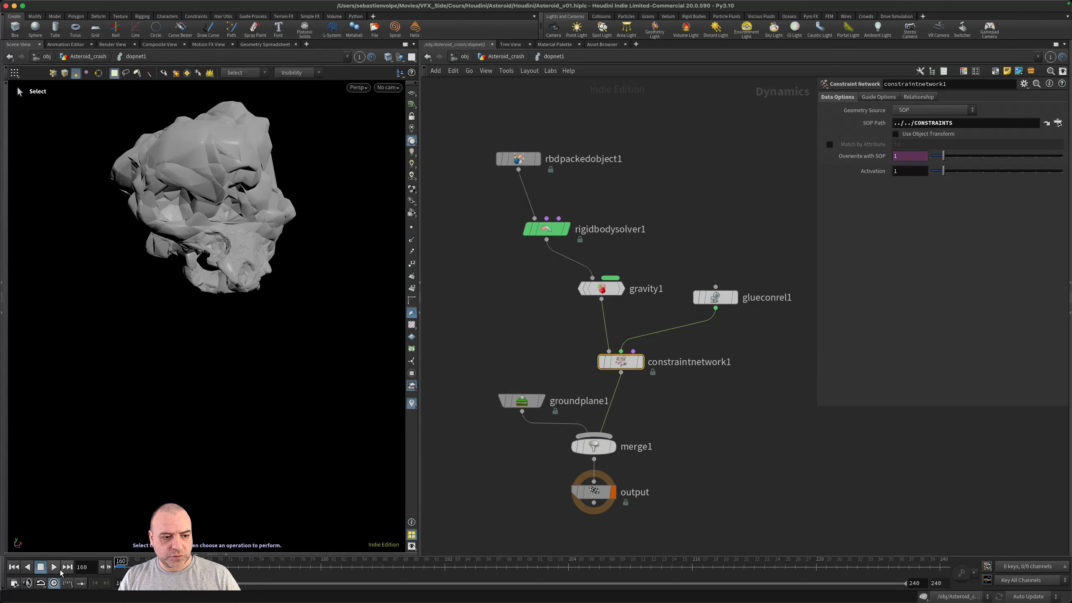
{"action": "left_click", "coordinate": [54, 566]}
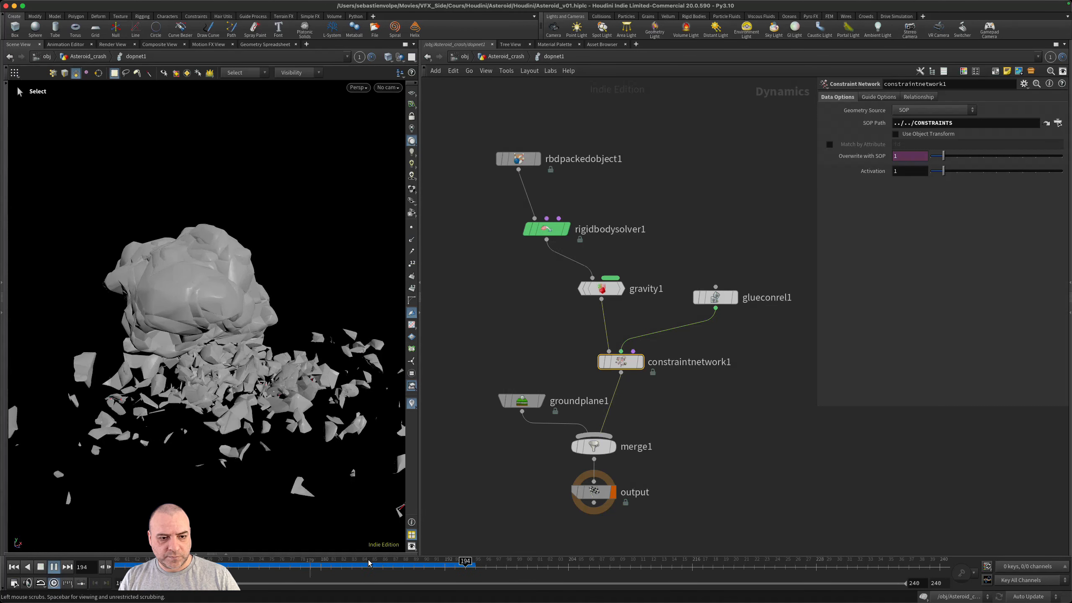
{"action": "left_click_drag", "start_coordinate": [371, 565], "coordinate": [118, 564]}
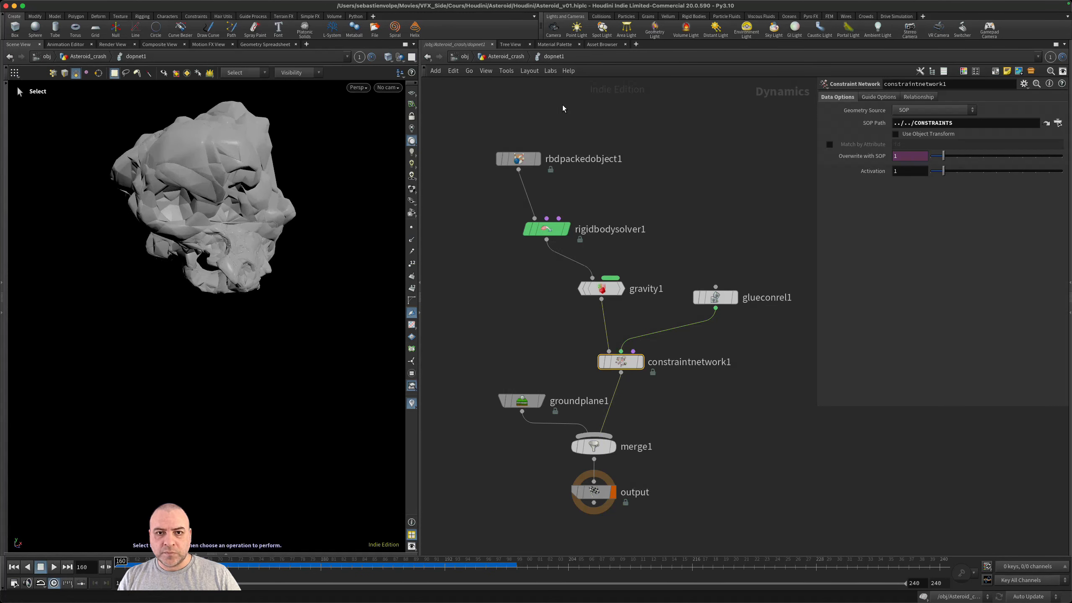
- Back in Asteroid_crash, set f@strength to 25000000000.0 in the set_attributes_constraints wrangle and save the scene
{"action": "left_click", "coordinate": [508, 57]}
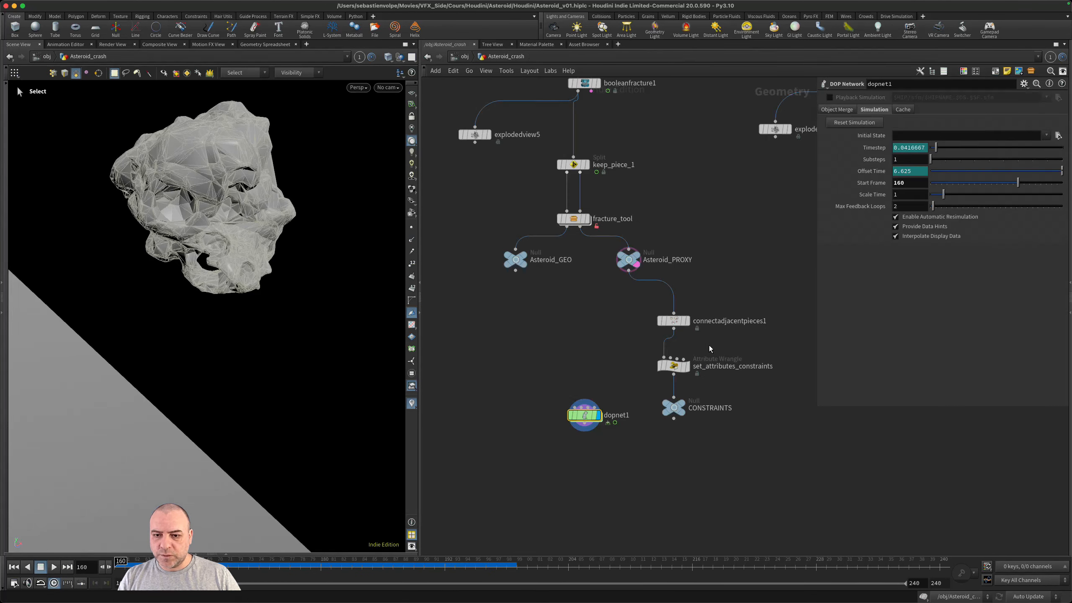
{"action": "left_click", "coordinate": [674, 365]}
{"action": "left_click", "coordinate": [898, 178]}
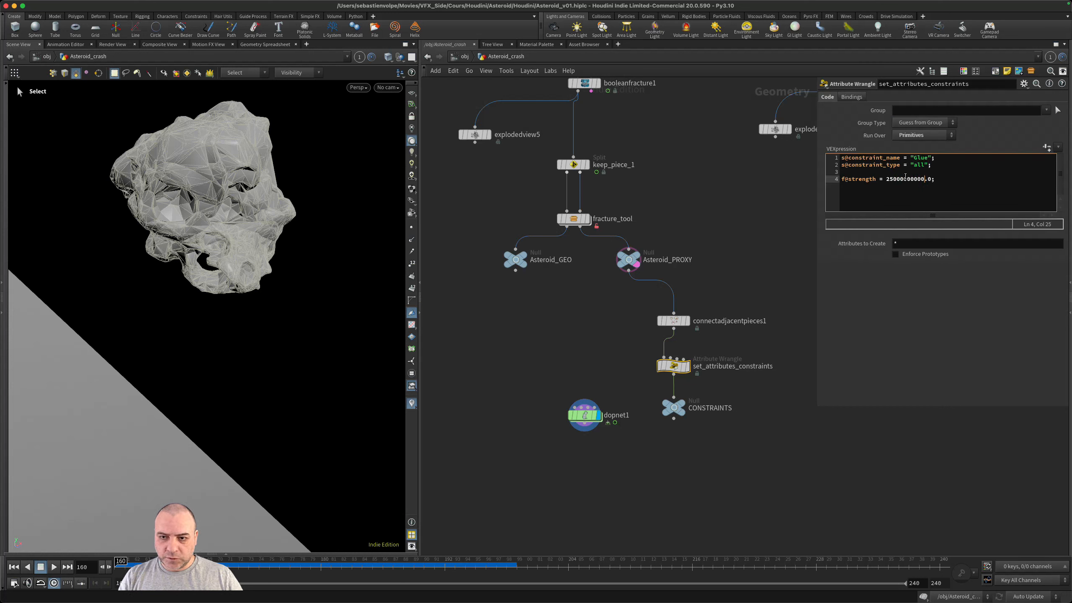
{"action": "key", "text": "super+s"}
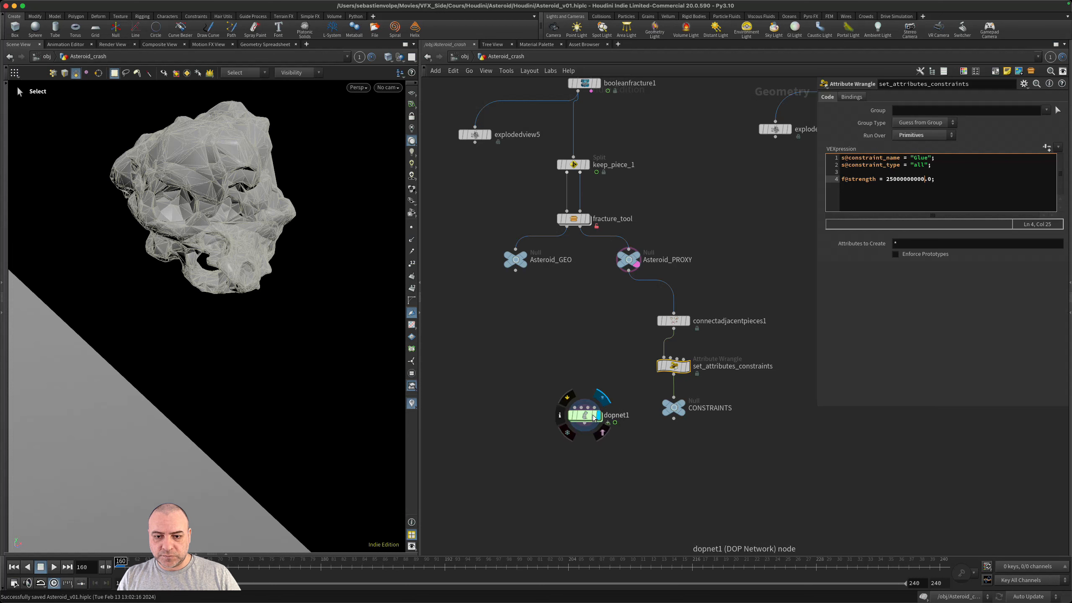
- Select dopnet1, play the simulation from frame 160 and scrub through the impact to see how the pieces break
{"action": "left_click", "coordinate": [597, 415]}
{"action": "key", "text": "Up"}
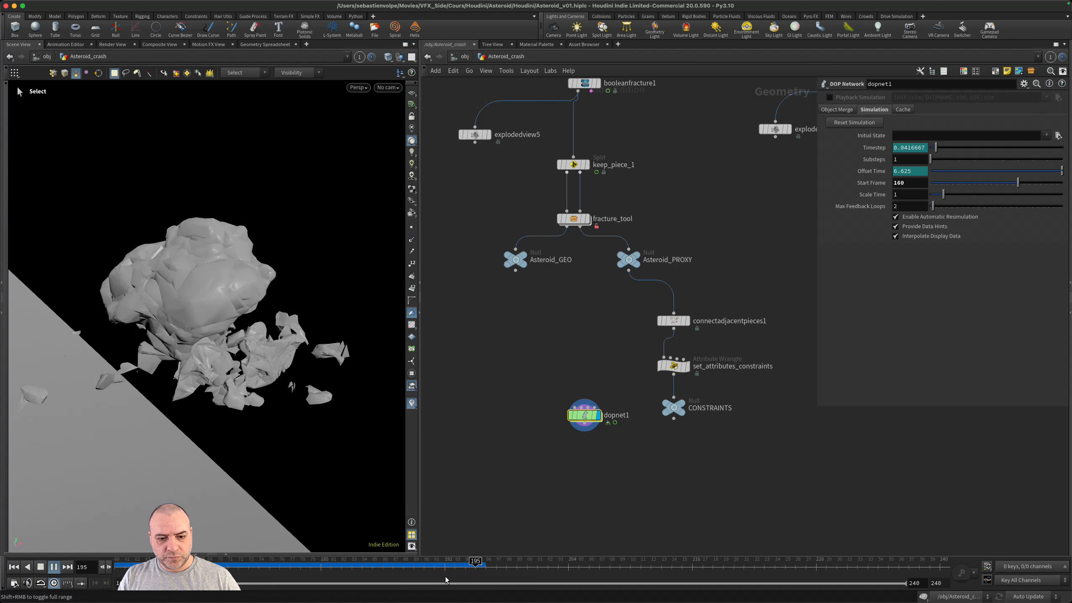
{"action": "left_click_drag", "start_coordinate": [453, 566], "coordinate": [120, 565]}
{"action": "left_click", "coordinate": [54, 566]}
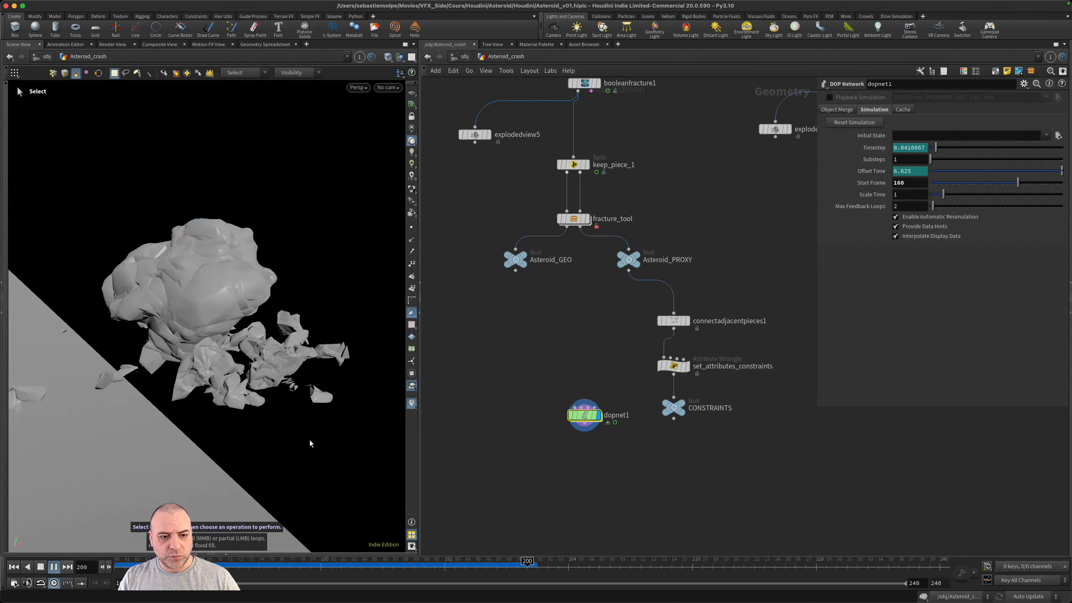
{"action": "left_click_drag", "start_coordinate": [471, 555], "coordinate": [131, 532]}
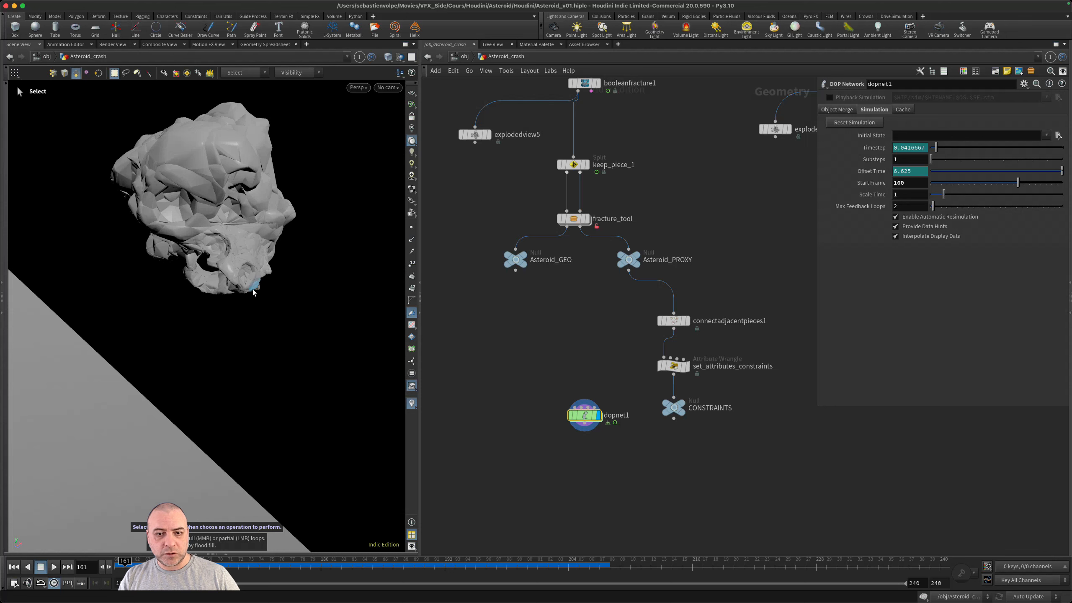
{"action": "left_click_drag", "start_coordinate": [146, 566], "coordinate": [252, 566]}
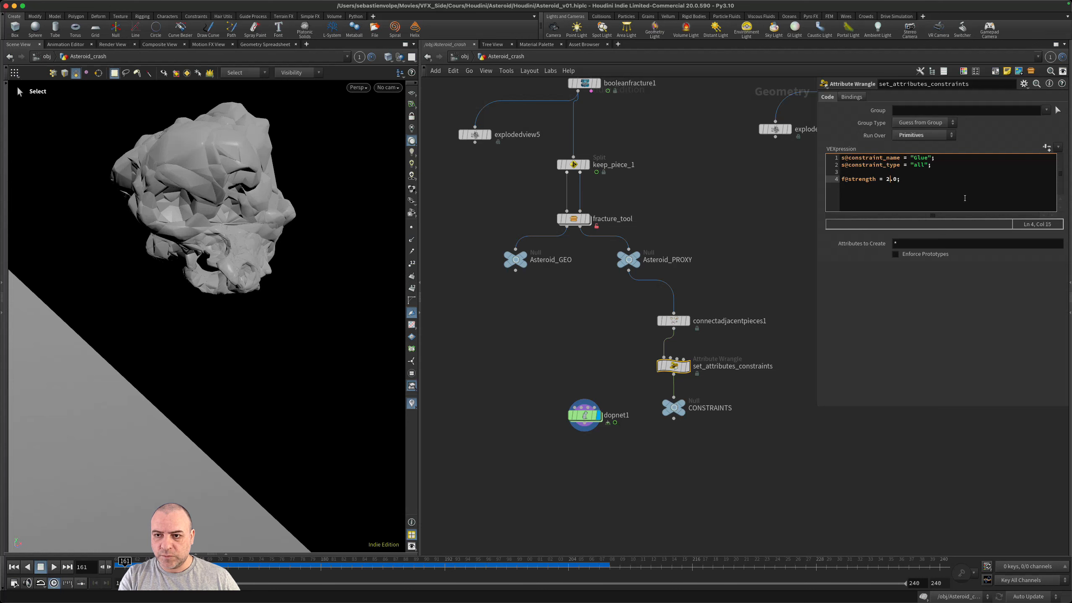
- Set f@strength to 100000.0 in the set_attributes_constraints wrangle and review the new simulation around the impact
{"action": "key", "text": "BackSpace"}
{"action": "type", "text": "100000.0;"}
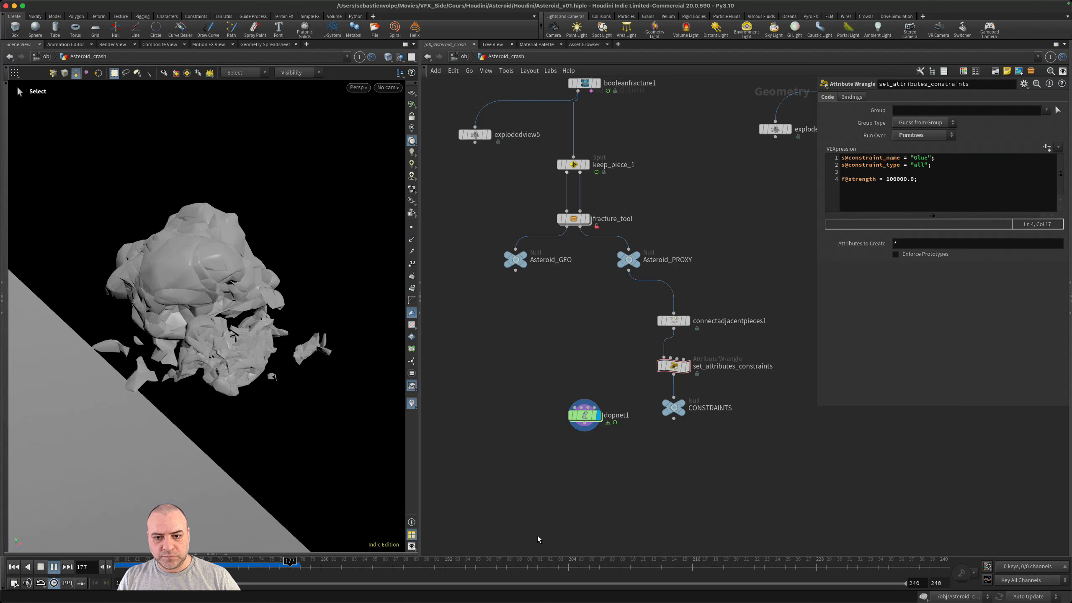
{"action": "left_click_drag", "start_coordinate": [374, 566], "coordinate": [65, 567]}
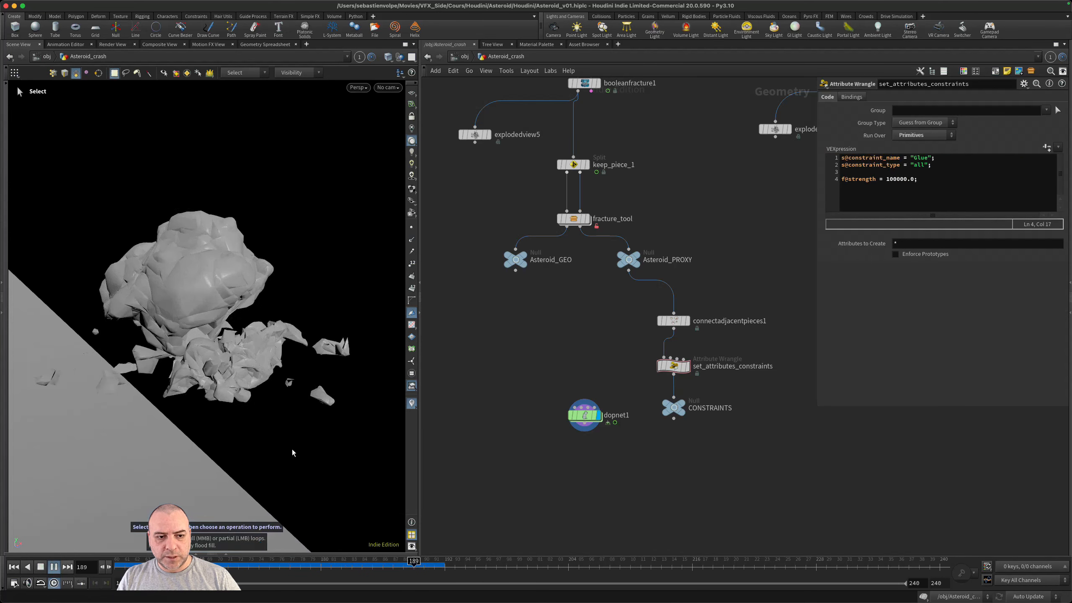
{"action": "left_click_drag", "start_coordinate": [284, 564], "coordinate": [179, 564]}
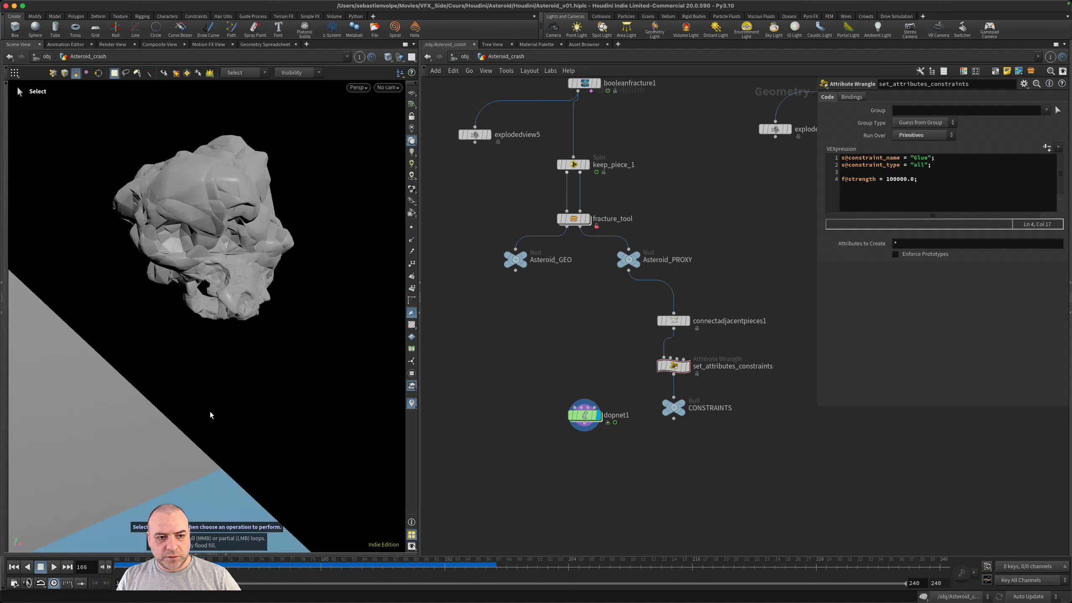
{"action": "left_click_drag", "start_coordinate": [216, 401], "coordinate": [289, 291], "text": "alt"}
{"action": "right_click_drag", "start_coordinate": [290, 291], "coordinate": [269, 286], "text": "alt"}
{"action": "left_click_drag", "start_coordinate": [269, 286], "coordinate": [299, 304], "text": "alt"}
- Add a Transform Pieces node with its first input wired from Asteroid_GEO and place it below dopnet1
{"action": "middle_click_drag", "start_coordinate": [526, 440], "coordinate": [536, 385]}
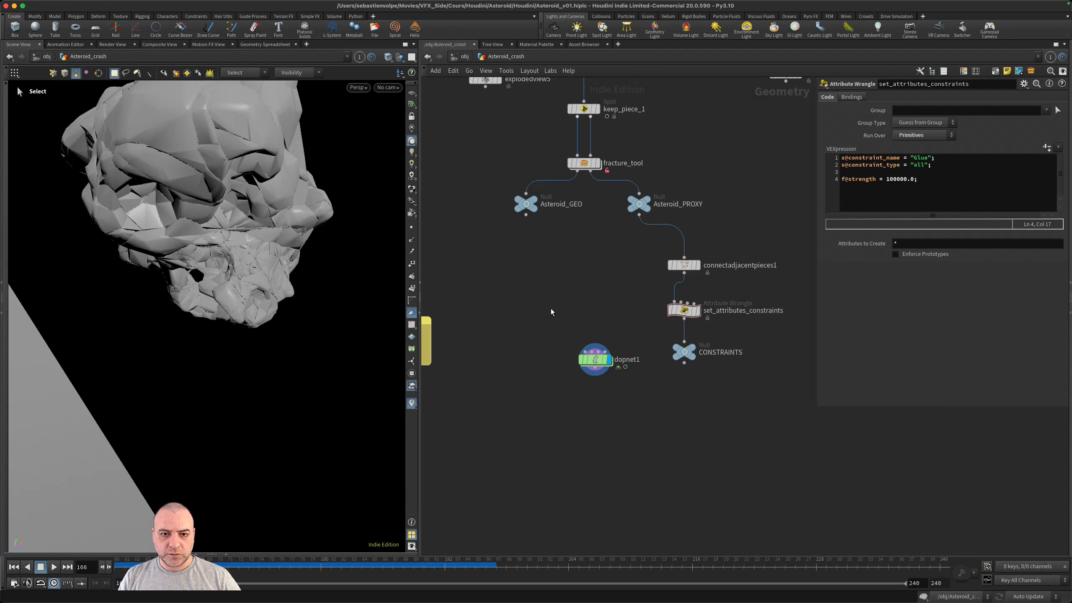
{"action": "left_click", "coordinate": [525, 216]}
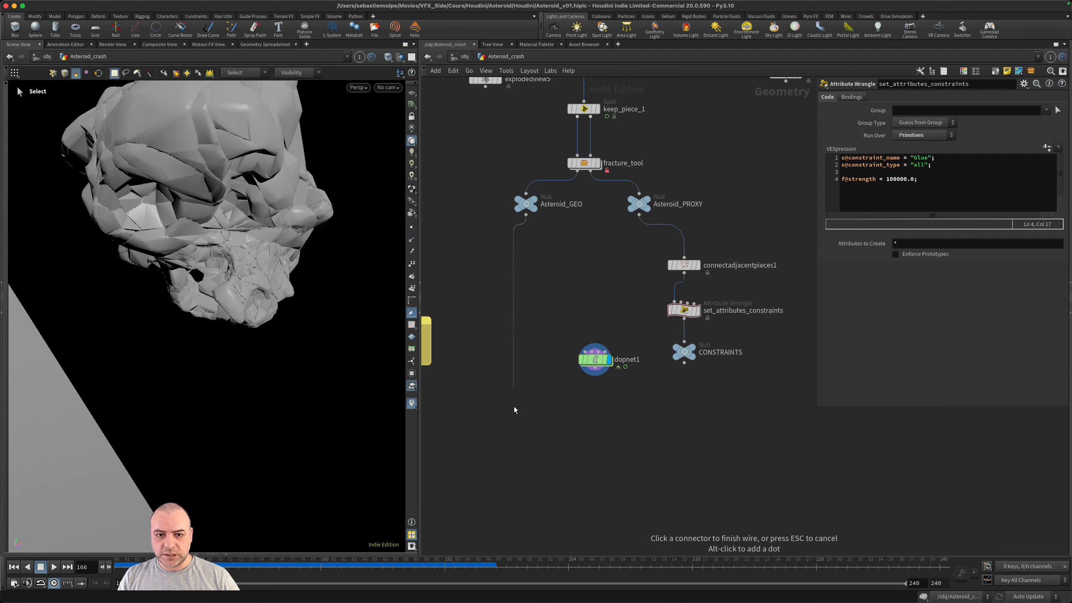
{"action": "key", "text": "Tab"}
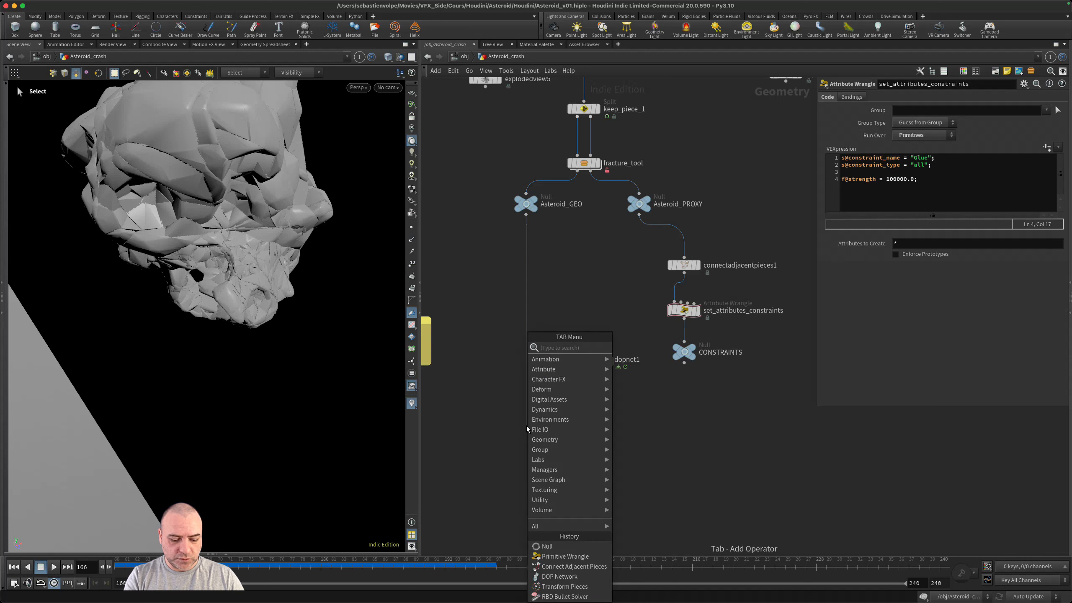
{"action": "type", "text": "tran"}
{"action": "key", "text": "Down"}
{"action": "key", "text": "Down"}
{"action": "key", "text": "Return"}
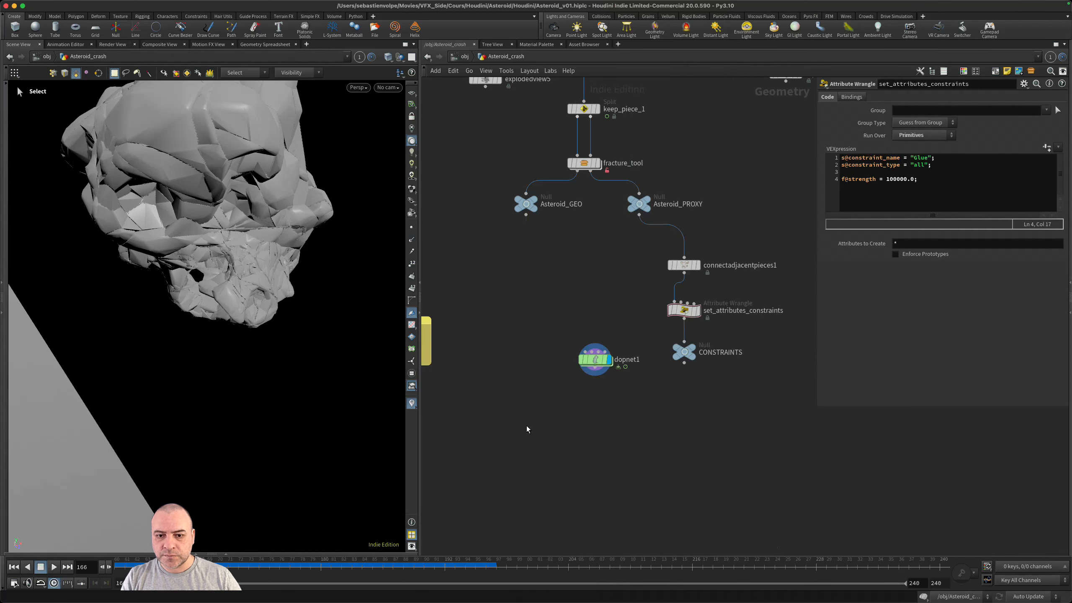
{"action": "left_click_drag", "start_coordinate": [527, 429], "coordinate": [542, 474]}
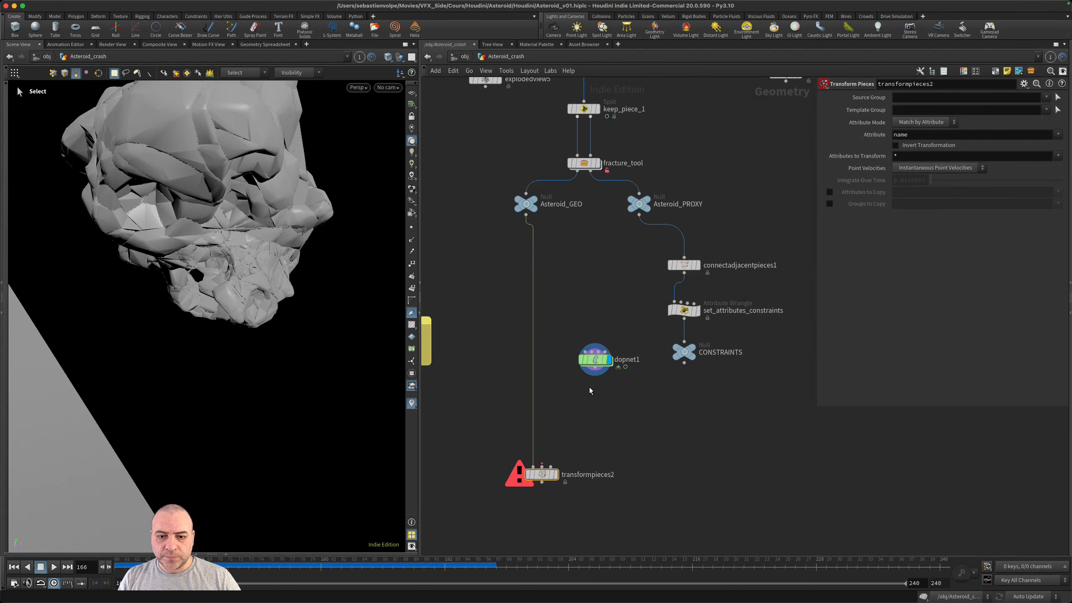
- Add a displayed DOP Import node below dopnet1 and set its DOP Network to ../dopnet1
{"action": "left_click", "coordinate": [598, 364]}
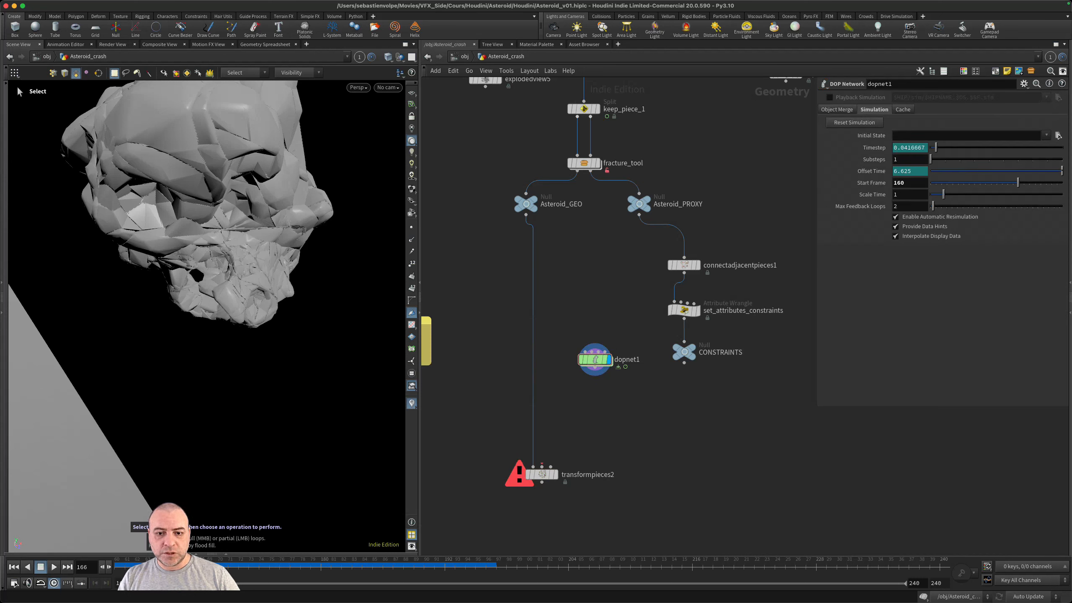
{"action": "key", "text": "Tab"}
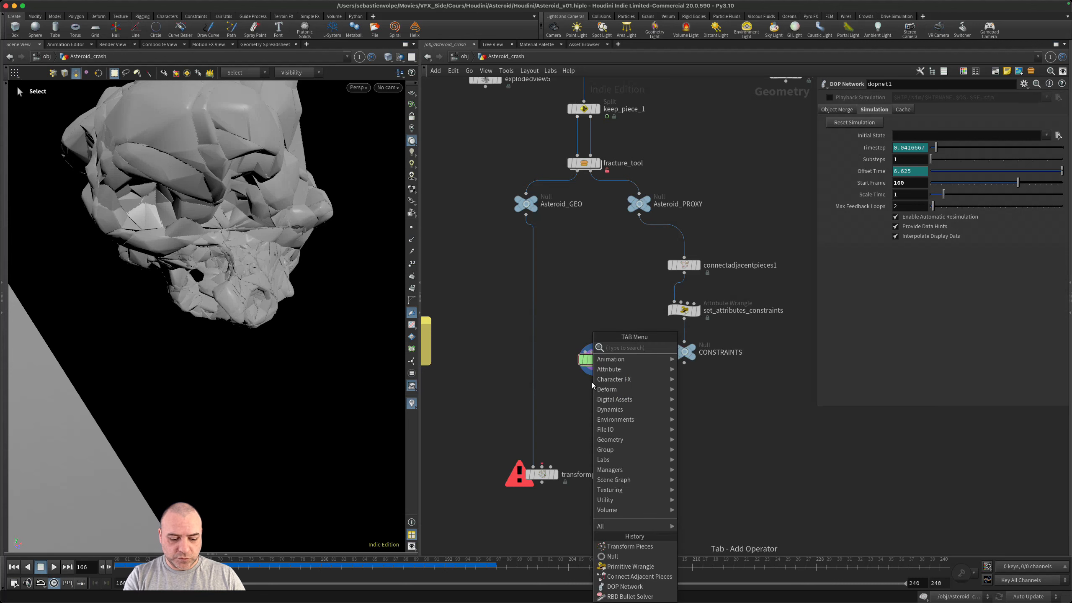
{"action": "type", "text": "dop"}
{"action": "key", "text": "Return"}
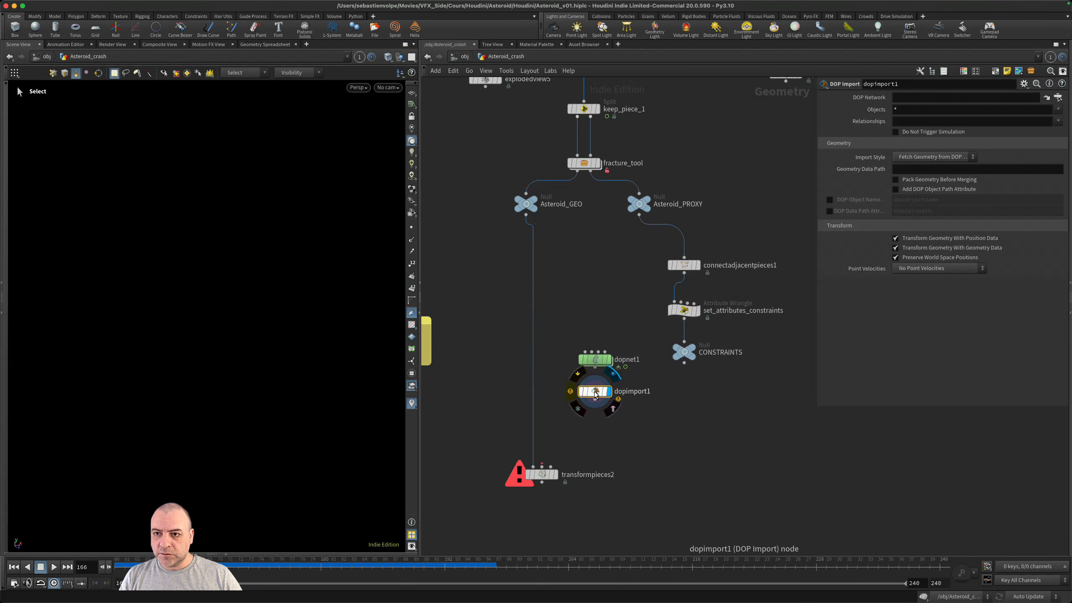
{"action": "left_click", "coordinate": [594, 389]}
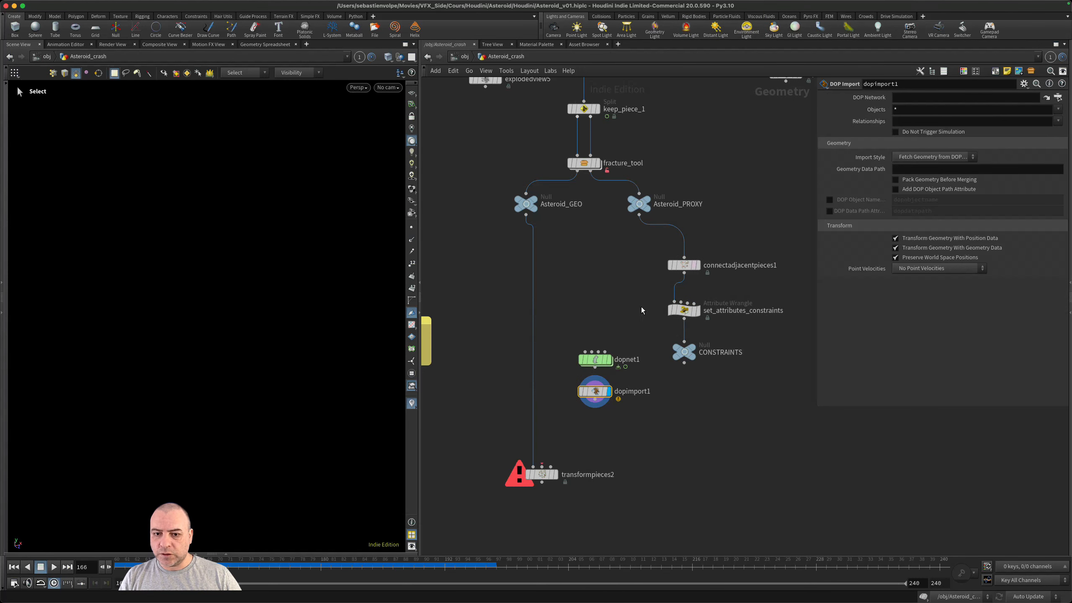
{"action": "left_click_drag", "start_coordinate": [594, 359], "coordinate": [917, 98]}
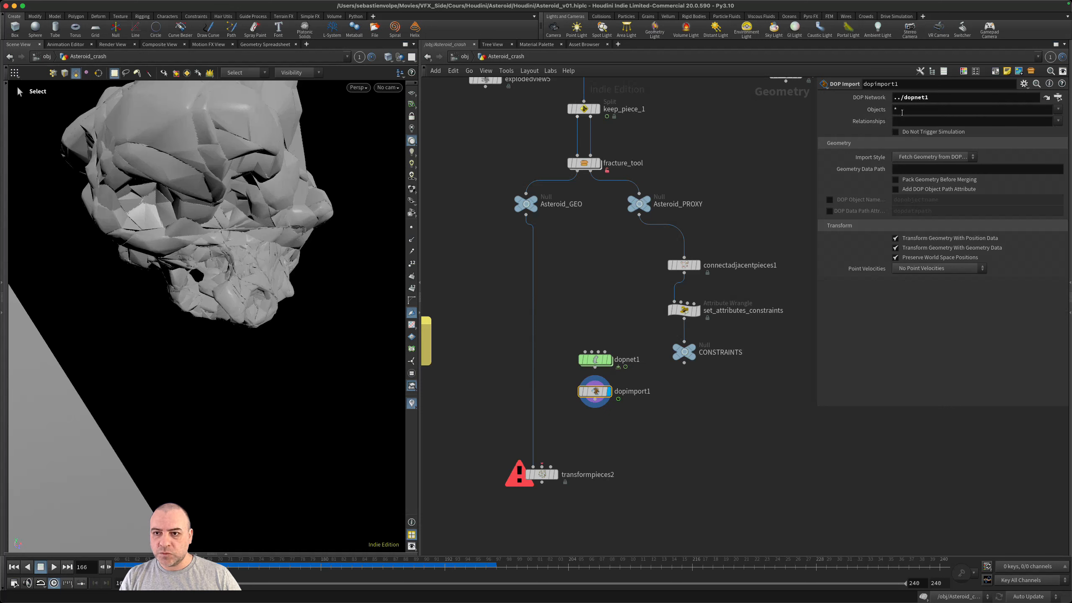
- Try to point dopimport1's Objects at ../dopnet1/rbdpackedobject1/
{"action": "mouse_move", "coordinate": [593, 365]}
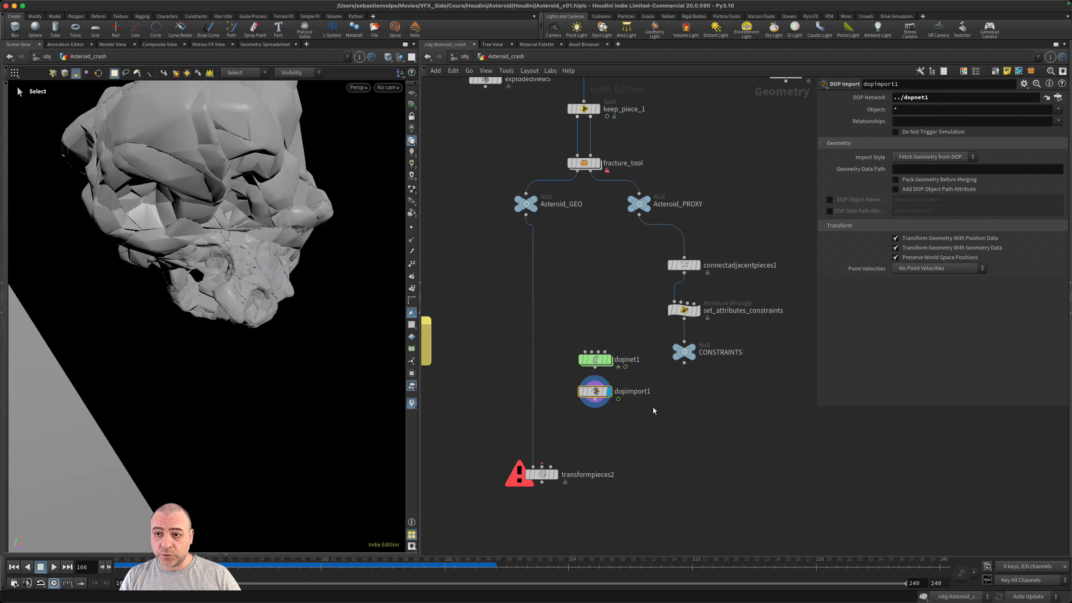
{"action": "mouse_move", "coordinate": [599, 390]}
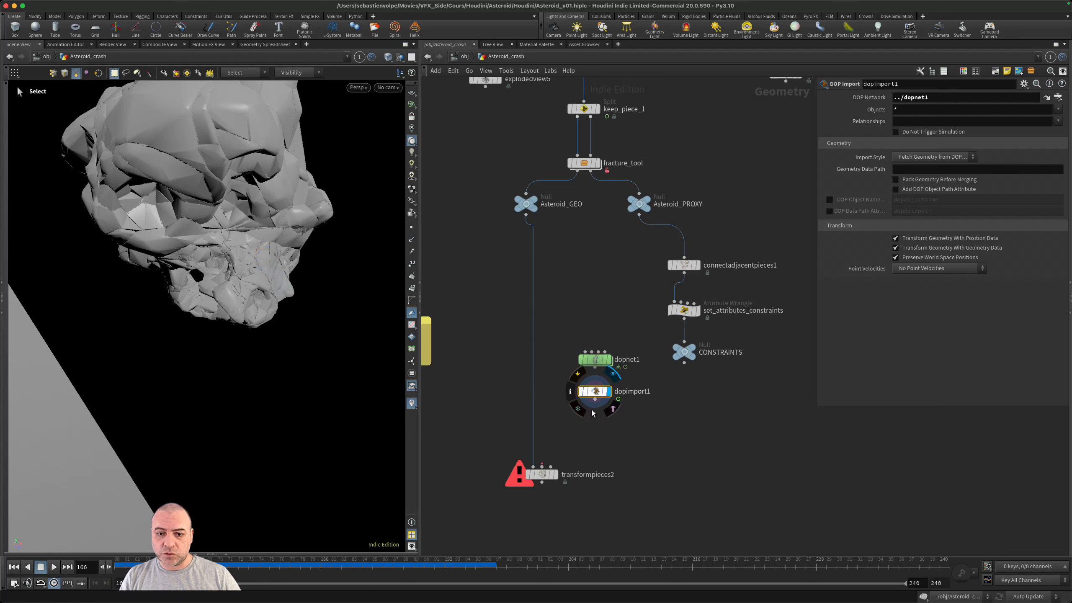
{"action": "left_click_drag", "start_coordinate": [595, 359], "coordinate": [825, 108]}
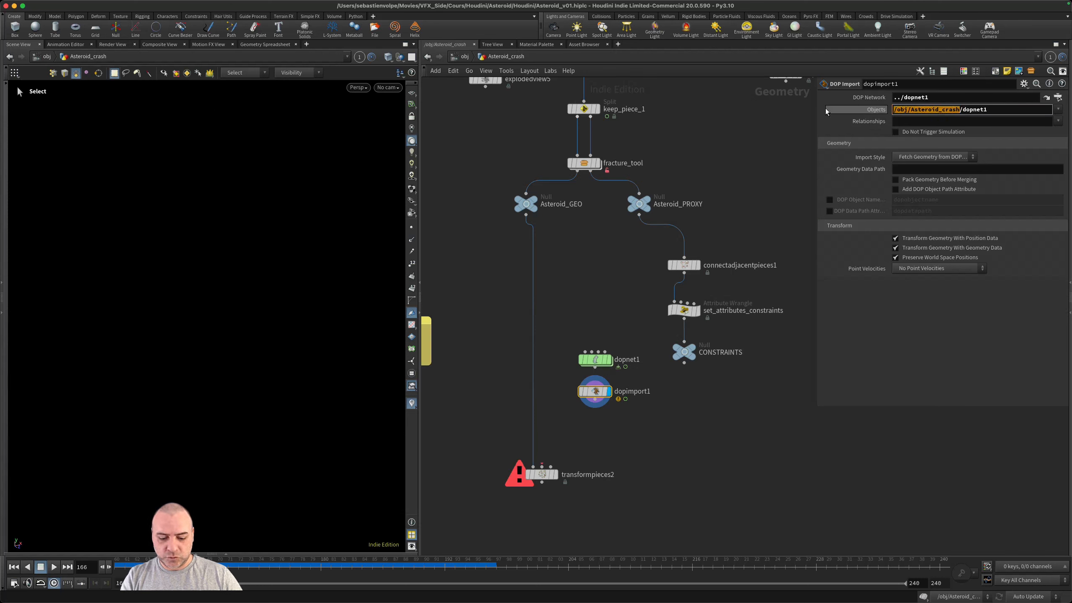
{"action": "type", "text": ".."}
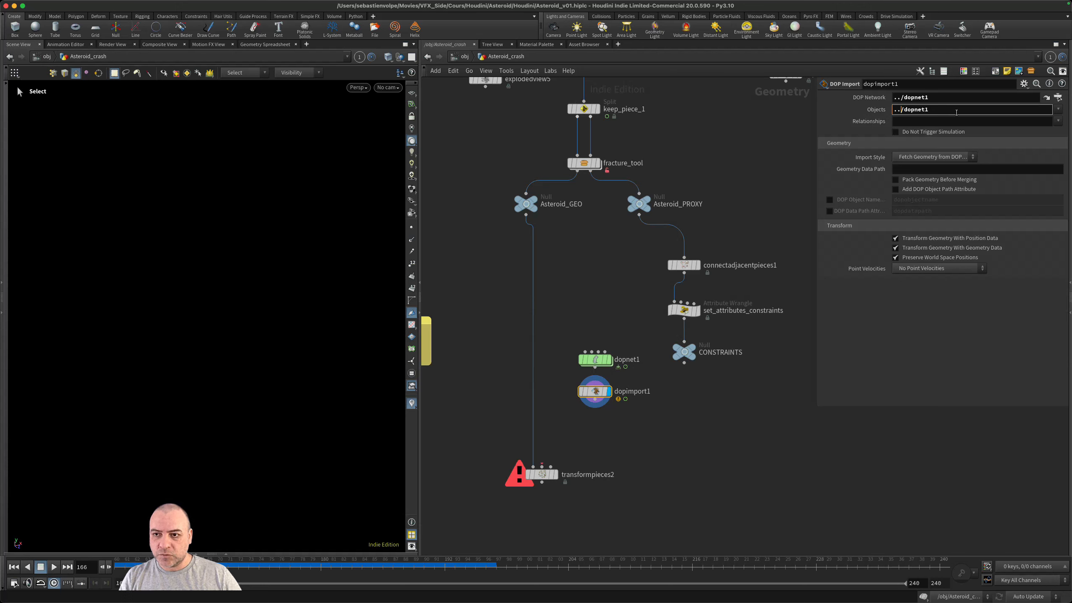
{"action": "type", "text": "/"}
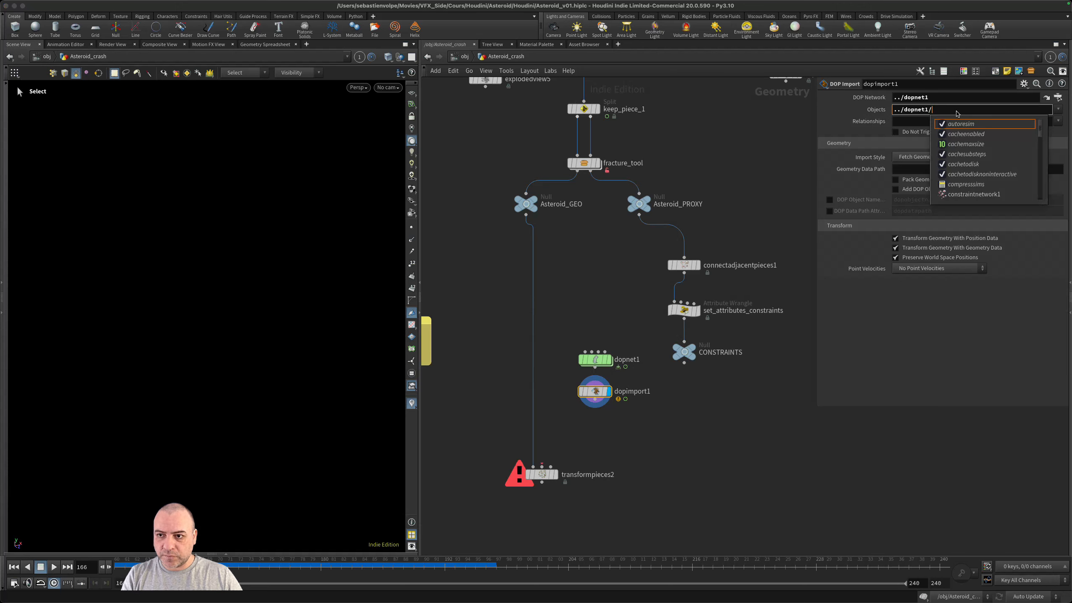
{"action": "type", "text": "rb"}
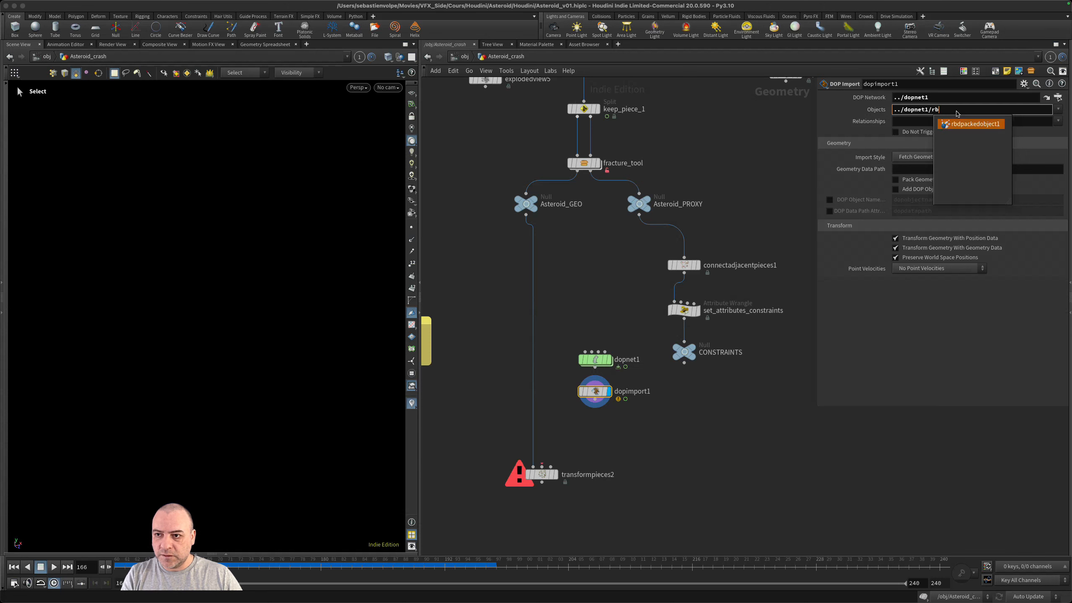
{"action": "key", "text": "Tab"}
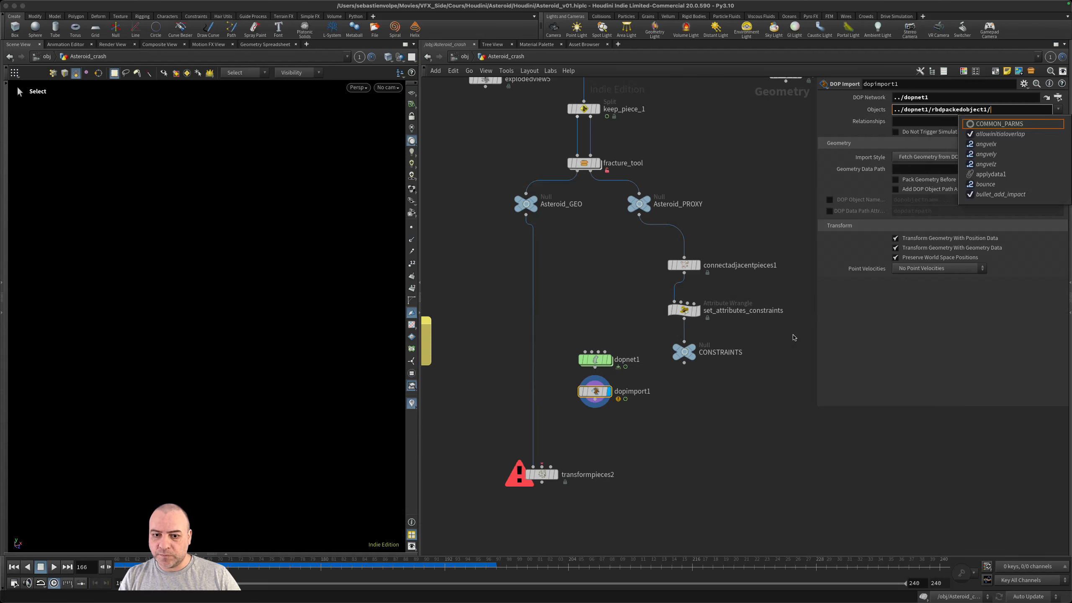
- Inside dopnet1, rename the RBD Packed Object node to rbd_asteroid and return to the Asteroid_crash network
{"action": "double_click", "coordinate": [595, 359]}
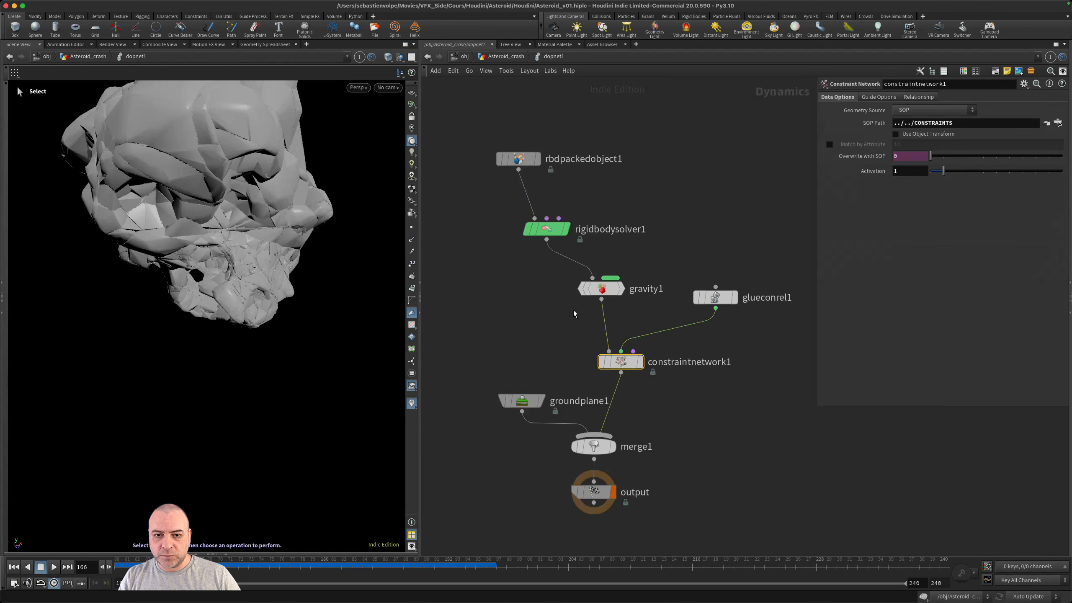
{"action": "left_click_drag", "start_coordinate": [496, 174], "coordinate": [496, 173]}
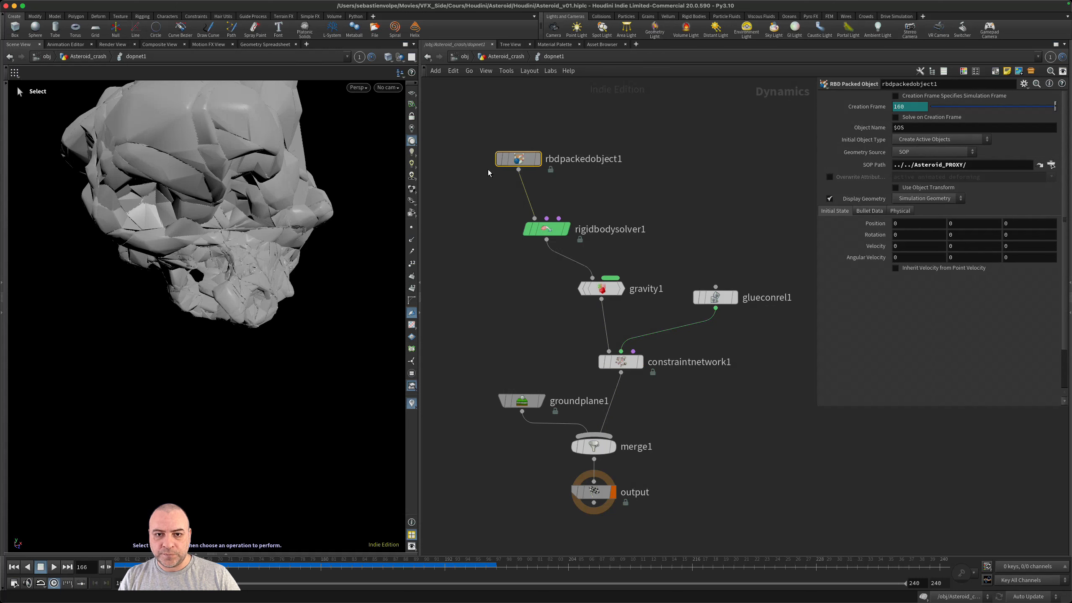
{"action": "double_click", "coordinate": [602, 158]}
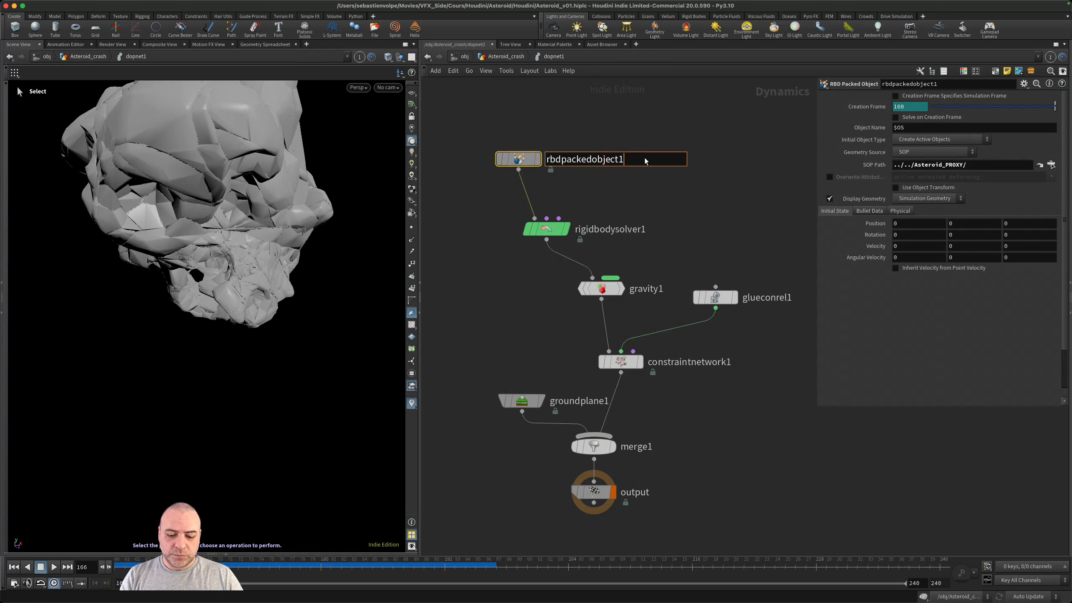
{"action": "key", "text": "BackSpace"}
{"action": "key", "text": "BackSpace"}
{"action": "key", "text": "BackSpace"}
{"action": "key", "text": "BackSpace"}
{"action": "key", "text": "BackSpace"}
{"action": "key", "text": "BackSpace"}
{"action": "key", "text": "BackSpace"}
{"action": "key", "text": "BackSpace"}
{"action": "key", "text": "BackSpace"}
{"action": "key", "text": "BackSpace"}
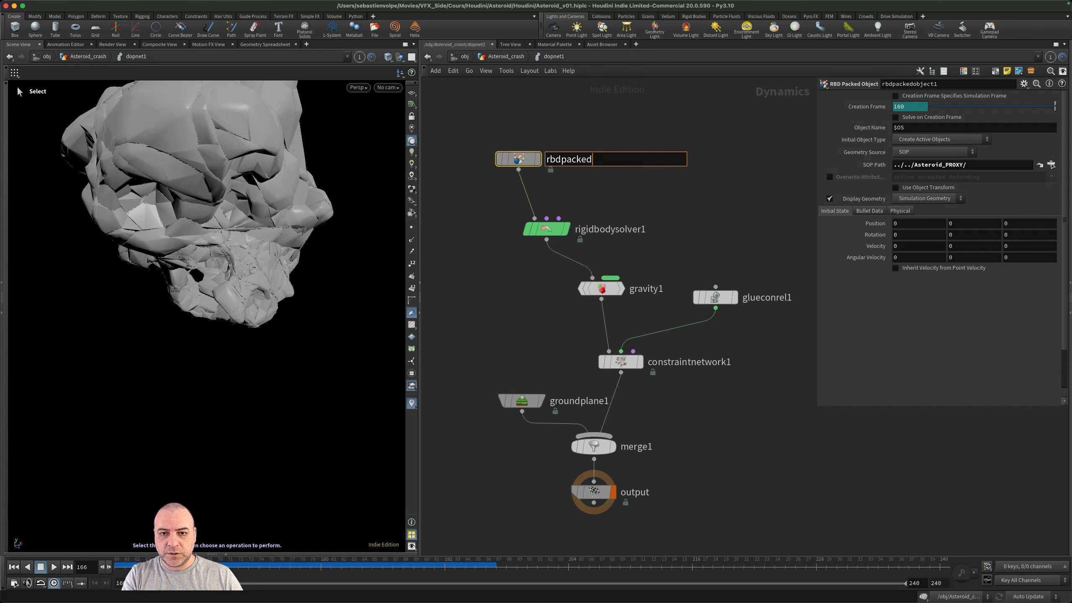
{"action": "key", "text": "BackSpace"}
{"action": "key", "text": "BackSpace"}
{"action": "key", "text": "BackSpace"}
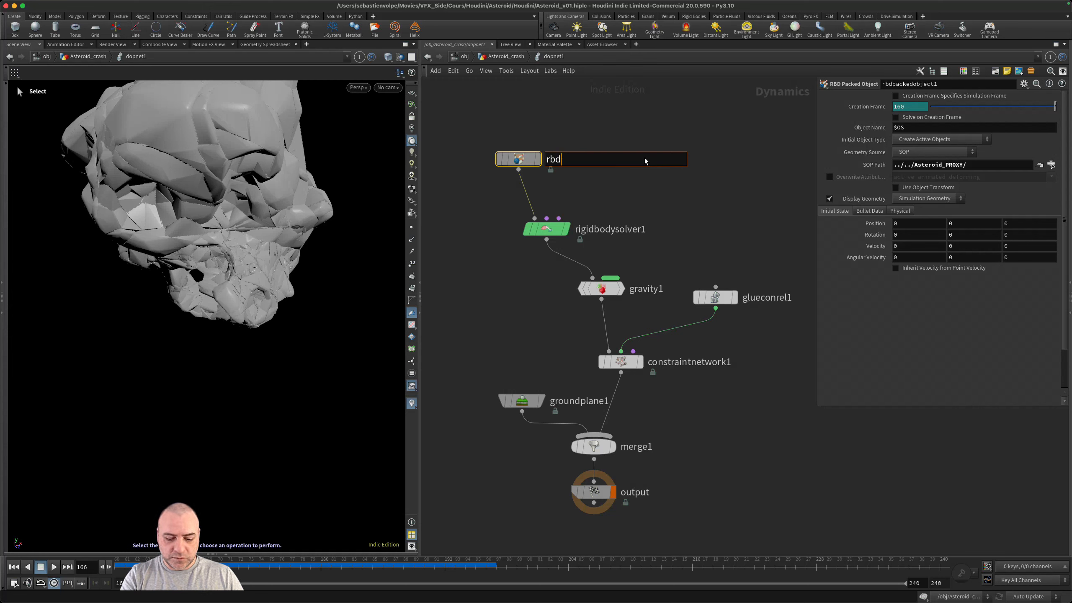
{"action": "type", "text": "_asteroi"}
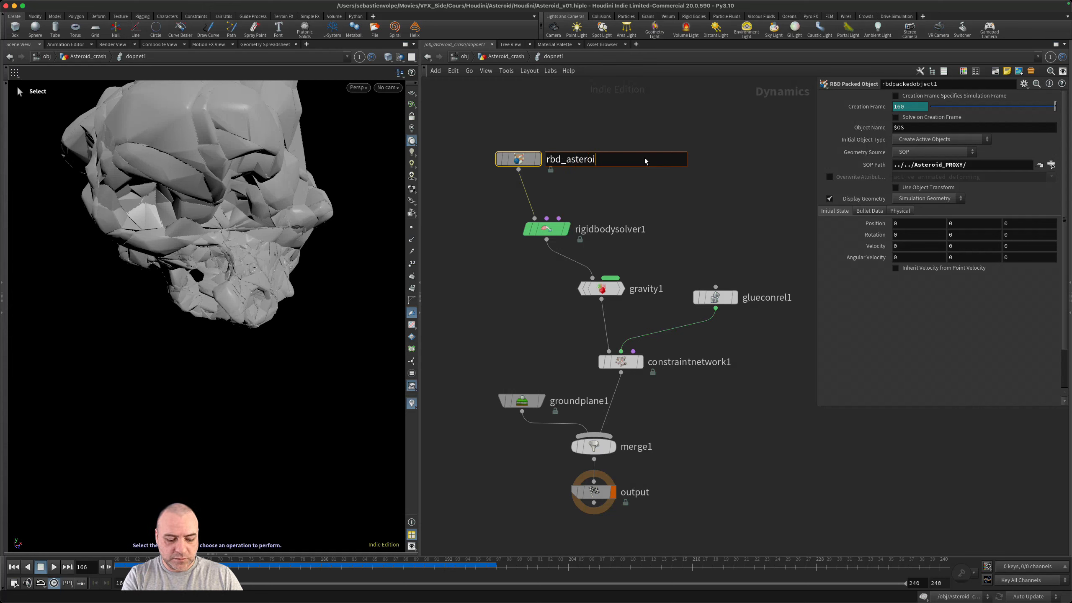
{"action": "type", "text": "d"}
{"action": "key", "text": "Return"}
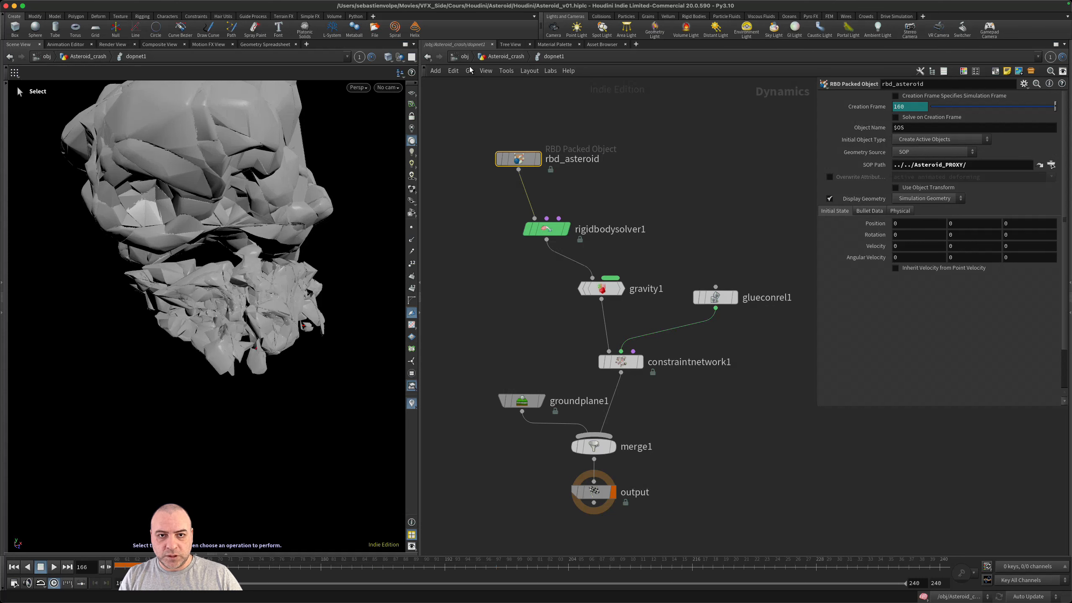
{"action": "left_click", "coordinate": [494, 58]}
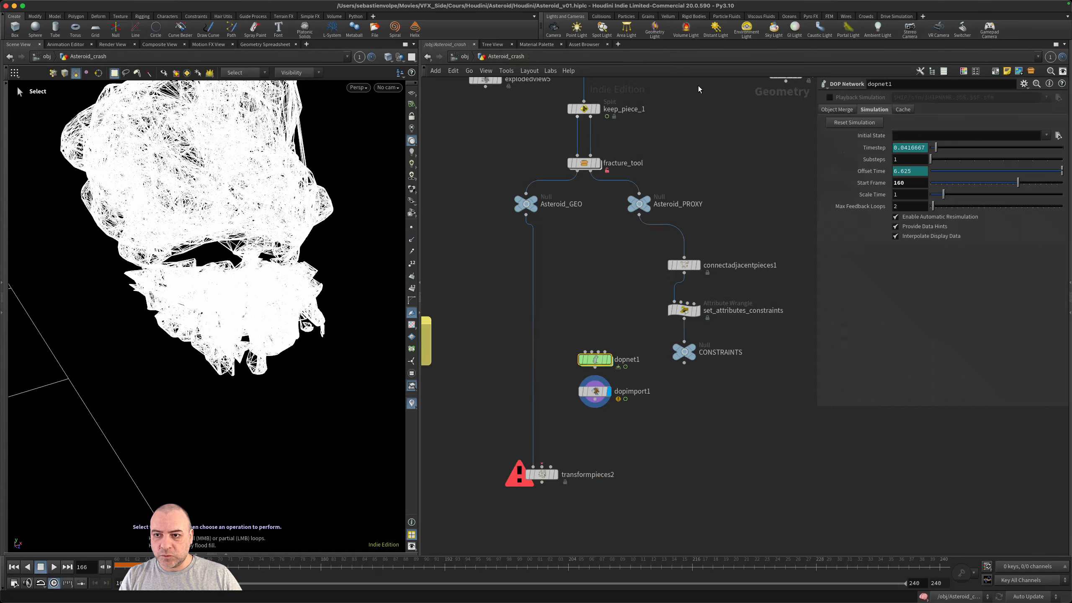
- Change dopimport1's Objects path to ../dopnet1/rbd*
{"action": "left_click", "coordinate": [608, 389]}
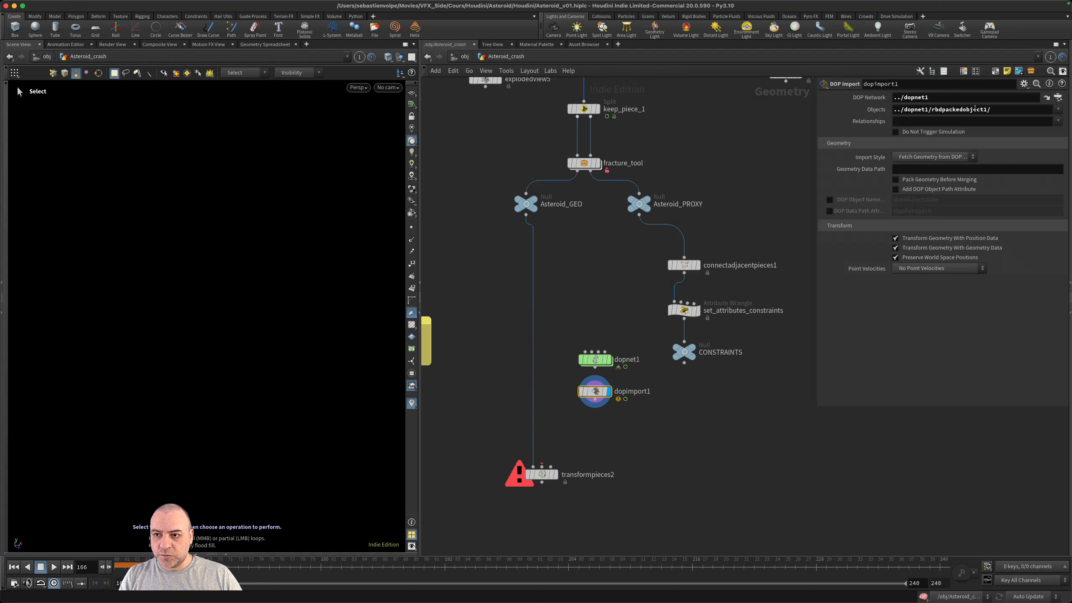
{"action": "left_click_drag", "start_coordinate": [957, 113], "coordinate": [949, 111]}
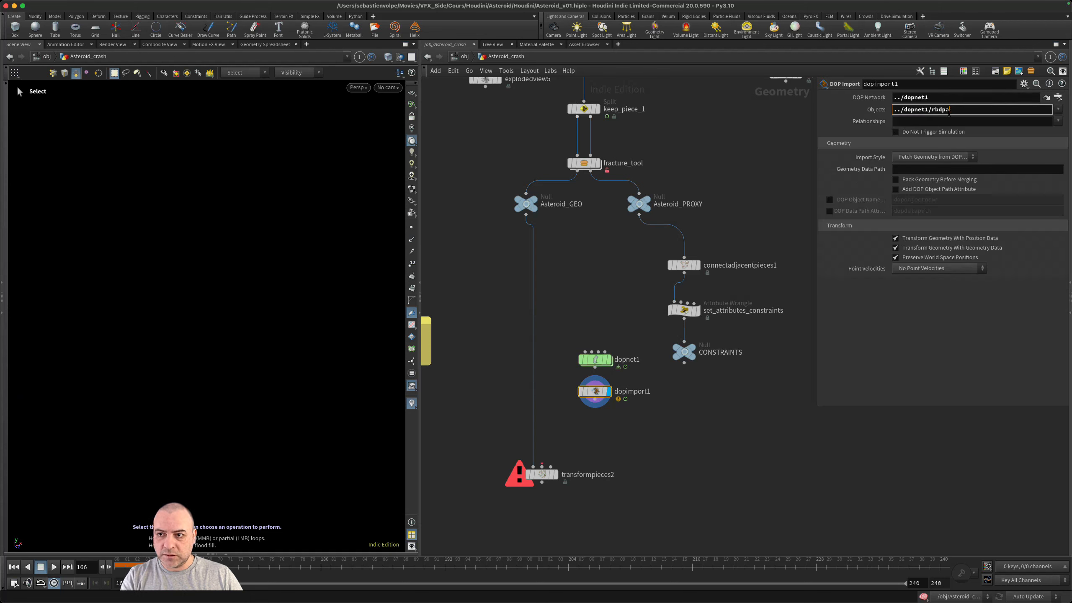
{"action": "key", "text": "BackSpace"}
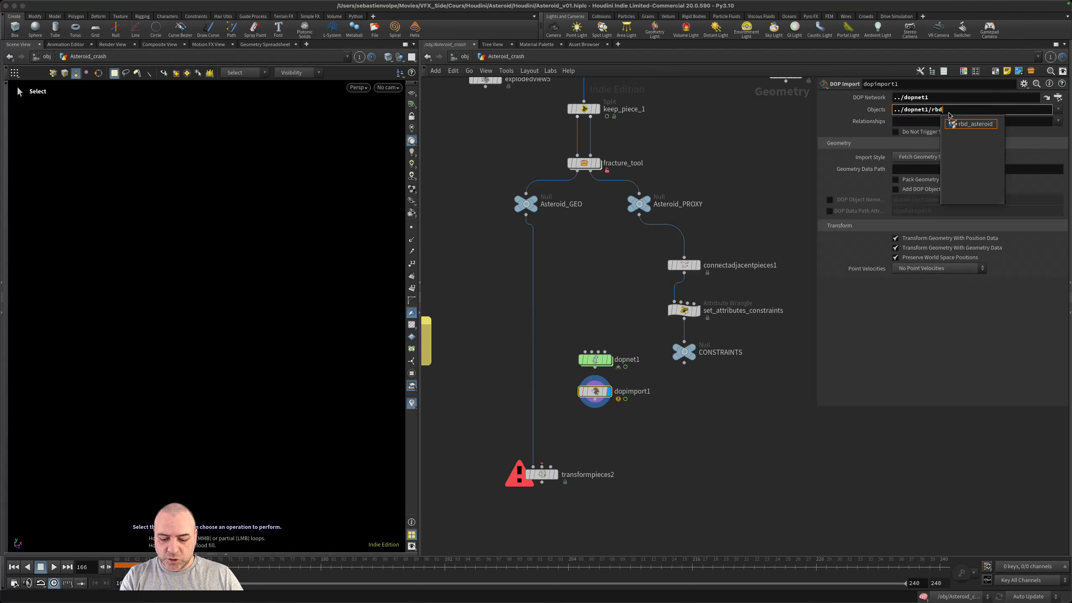
{"action": "type", "text": "*"}
{"action": "key", "text": "Return"}
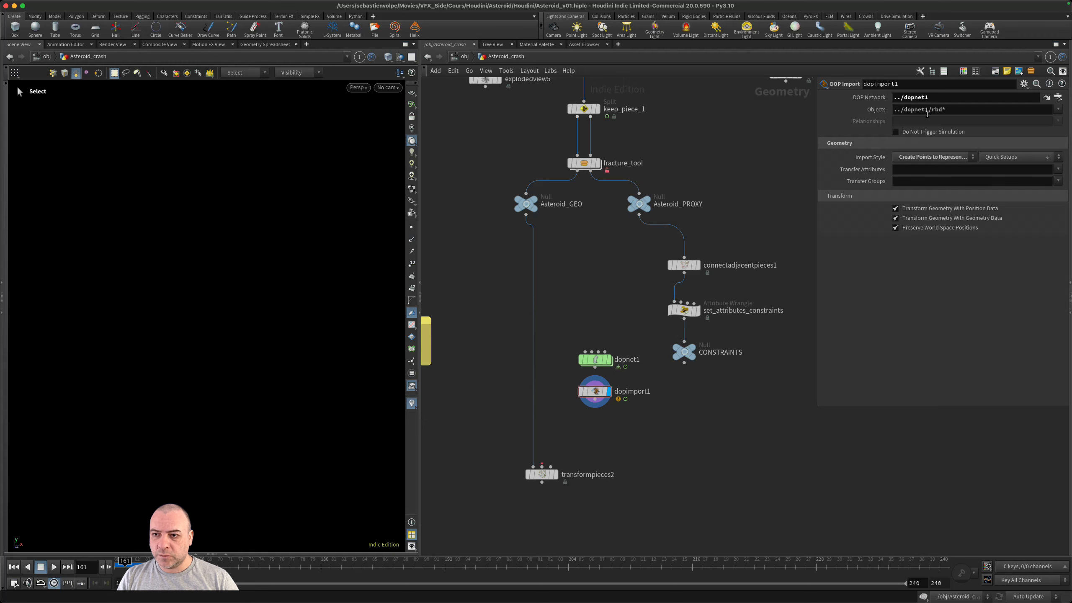
- Remove the ../dopnet1/ prefix from dopimport1's Objects, leaving only the pattern rbd*
{"action": "left_click", "coordinate": [925, 109]}
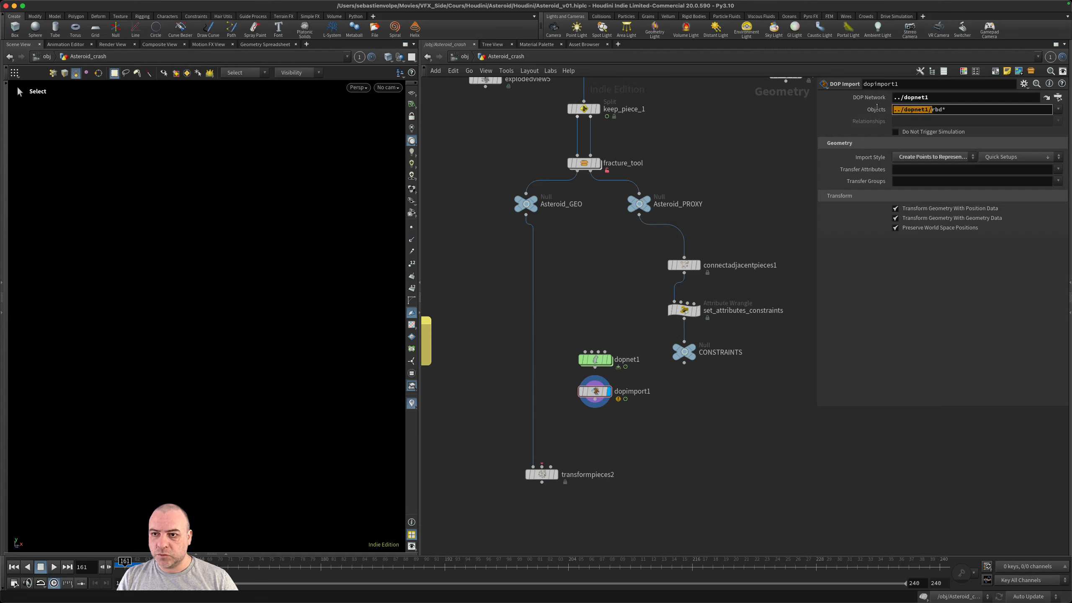
{"action": "key", "text": "ctrl+z"}
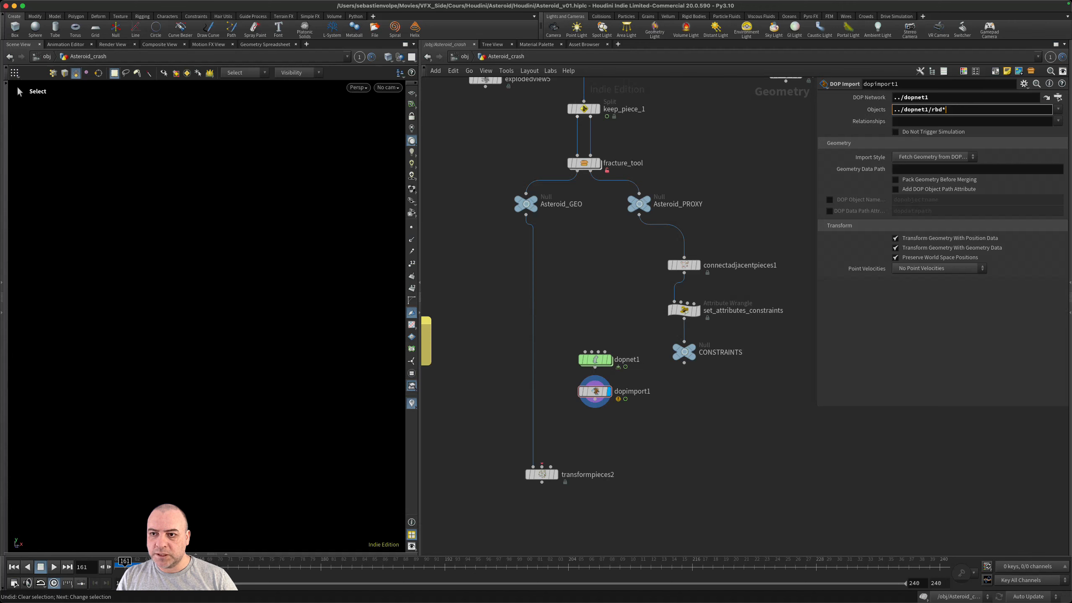
{"action": "key", "text": "BackSpace"}
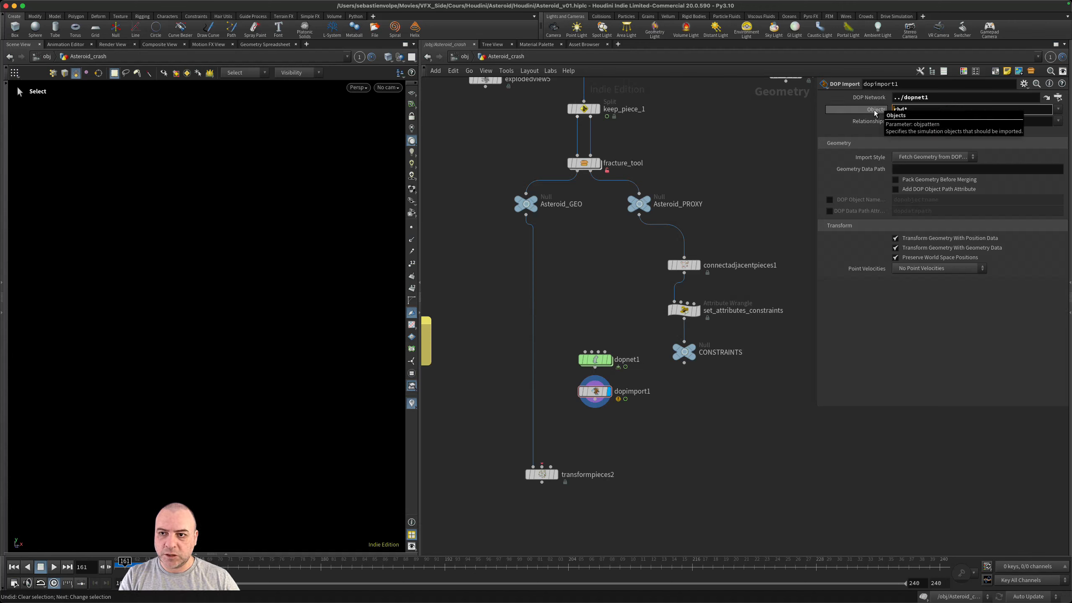
{"action": "key", "text": "Return"}
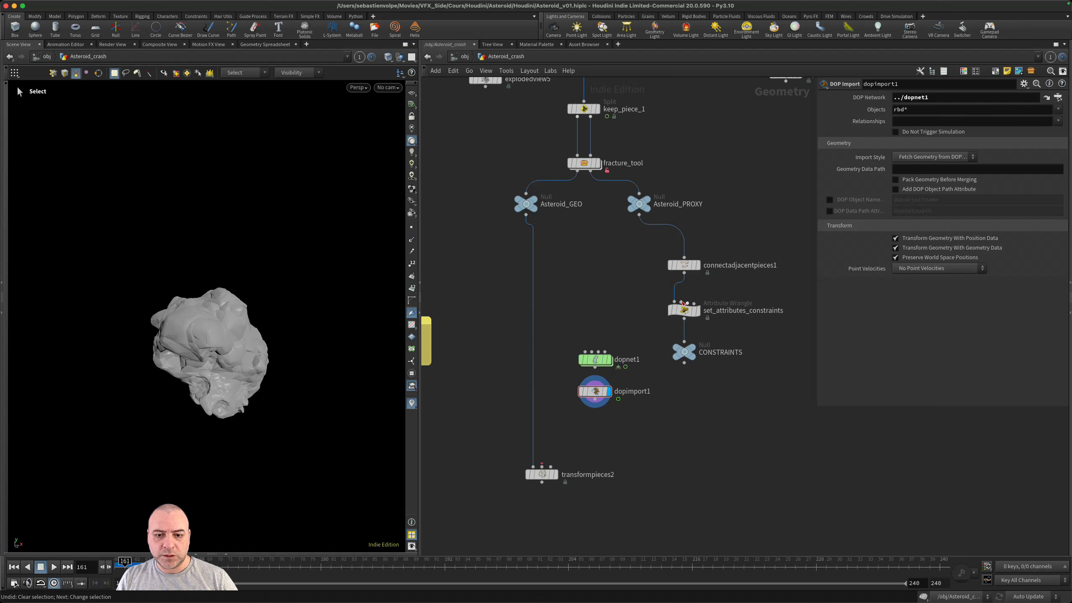
- Set dopimport1's Import Style to Create Points to Represent Objects
{"action": "left_click_drag", "start_coordinate": [183, 346], "coordinate": [199, 338], "text": "alt"}
{"action": "scroll", "coordinate": [611, 426], "scroll_direction": "up", "scroll_amount": 3}
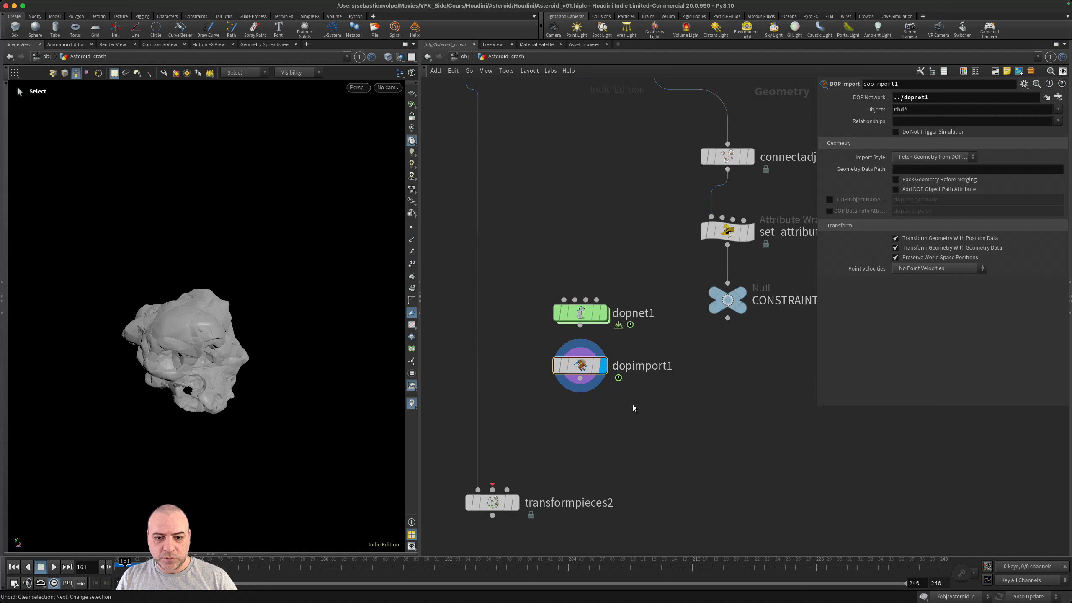
{"action": "left_click", "coordinate": [917, 158]}
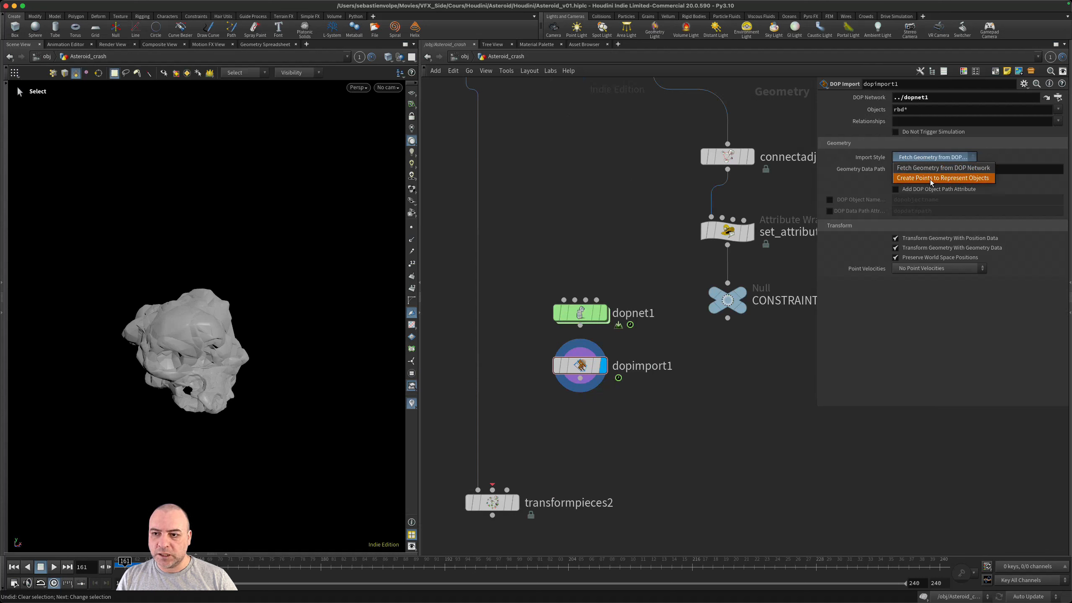
{"action": "left_click", "coordinate": [944, 179]}
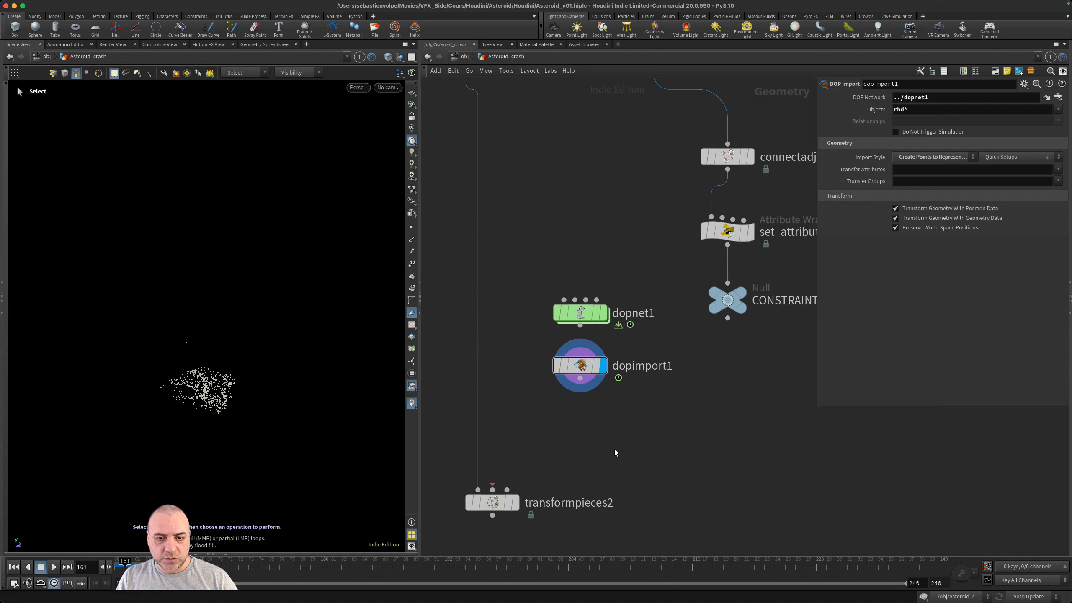
- Wire dopimport1 into the Template Points input of transformpieces2 and display transformpieces2
{"action": "middle_click_drag", "start_coordinate": [615, 453], "coordinate": [720, 353]}
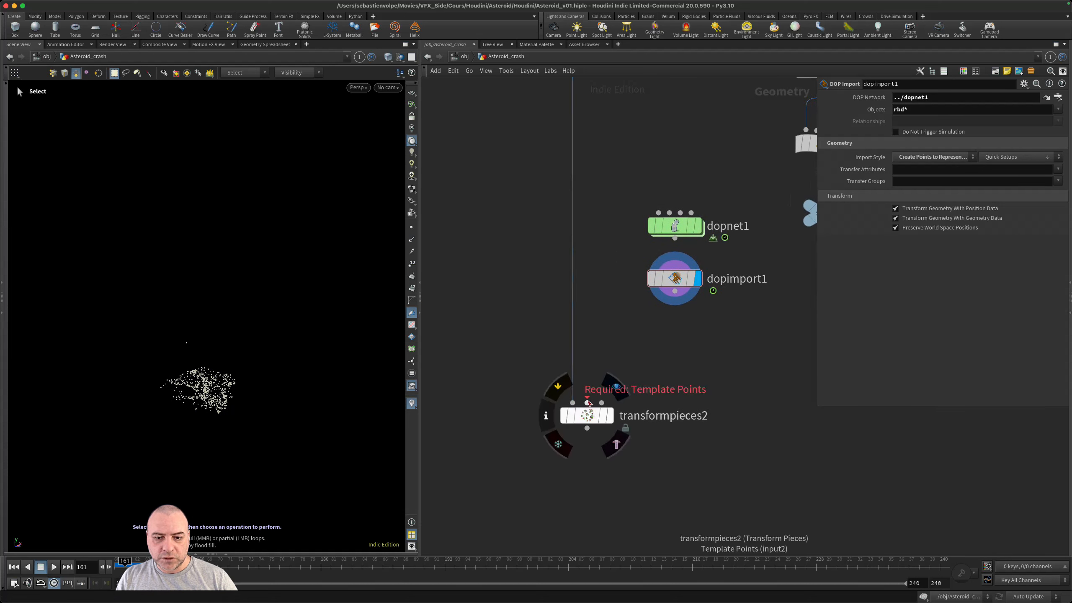
{"action": "left_click_drag", "start_coordinate": [588, 403], "coordinate": [675, 292]}
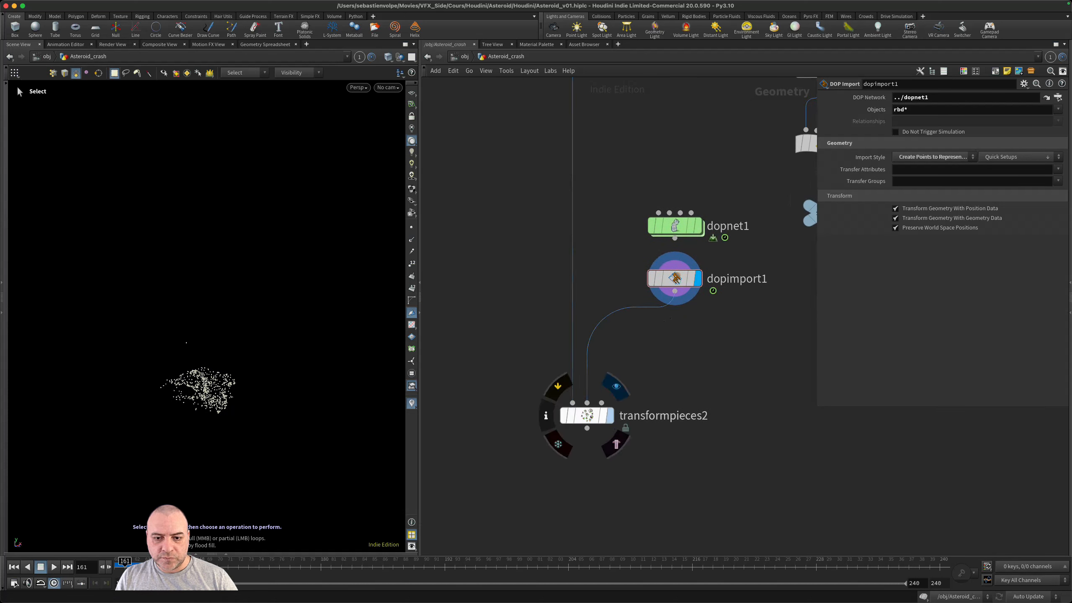
{"action": "left_click", "coordinate": [611, 414]}
{"action": "scroll", "coordinate": [690, 378], "scroll_direction": "down", "scroll_amount": 1}
{"action": "scroll", "coordinate": [625, 245], "scroll_direction": "up", "scroll_amount": 5}
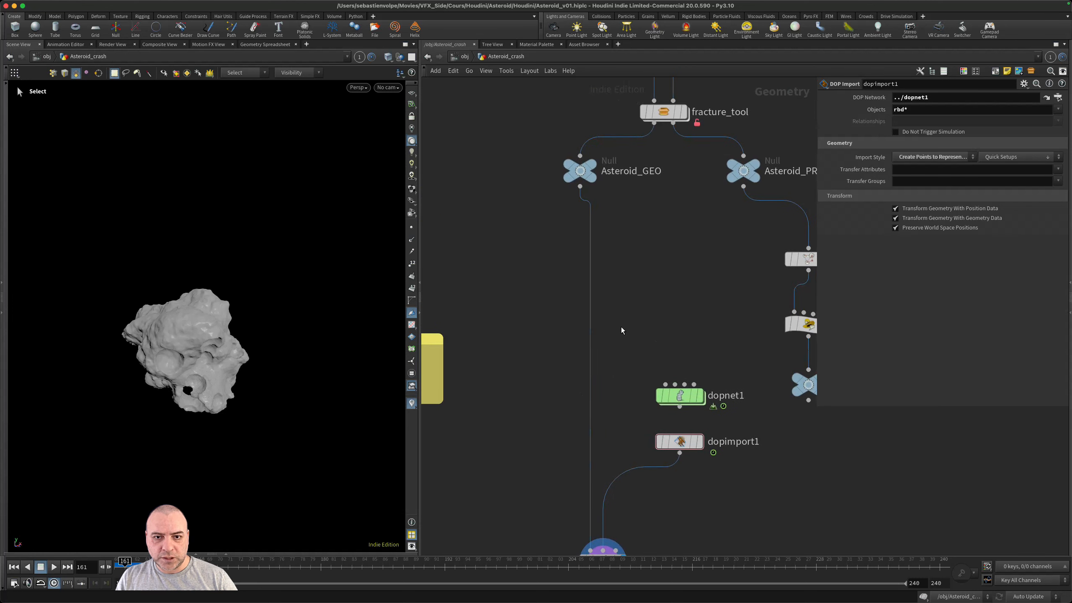
{"action": "mouse_move", "coordinate": [581, 175]}
{"action": "scroll", "coordinate": [705, 417], "scroll_direction": "down", "scroll_amount": 5}
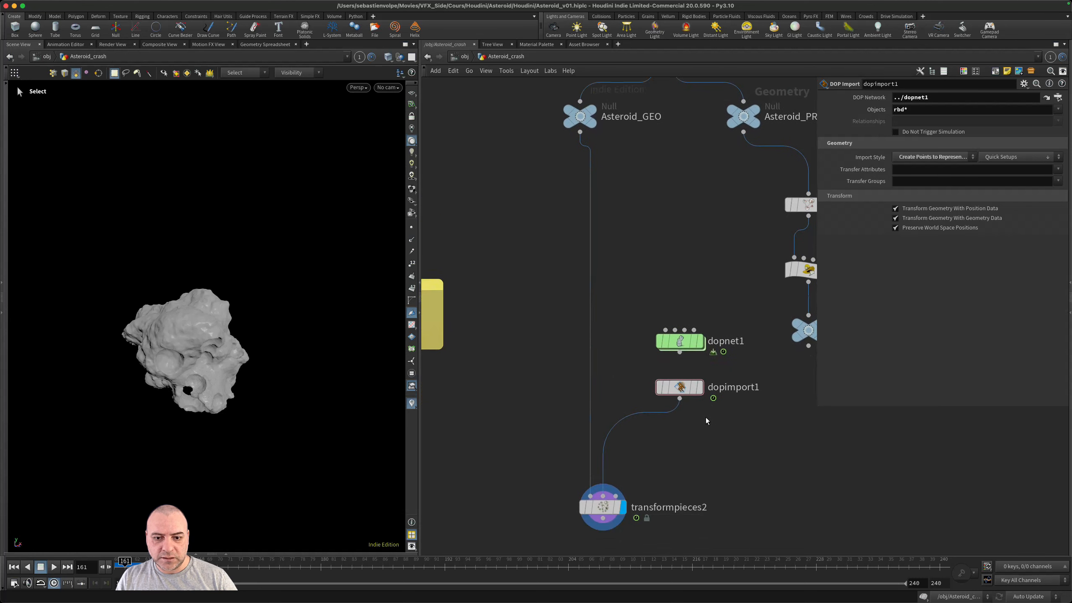
{"action": "scroll", "coordinate": [603, 476], "scroll_direction": "up", "scroll_amount": 1}
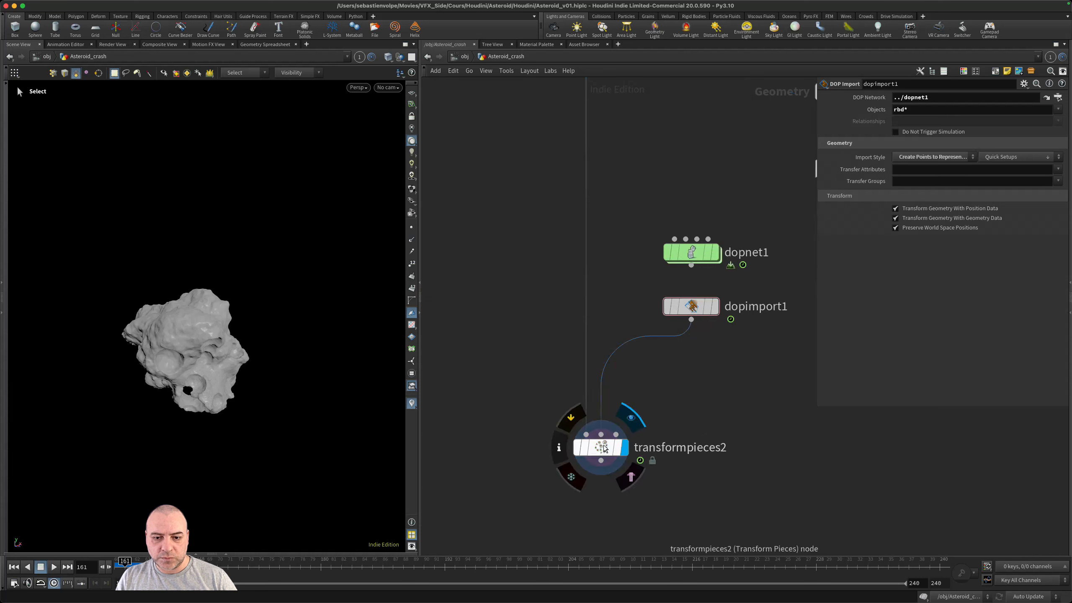
- Play the simulation and scrub from frame 169 to 175 to examine up close how the high-resolution pieces break apart
{"action": "key", "text": "Up"}
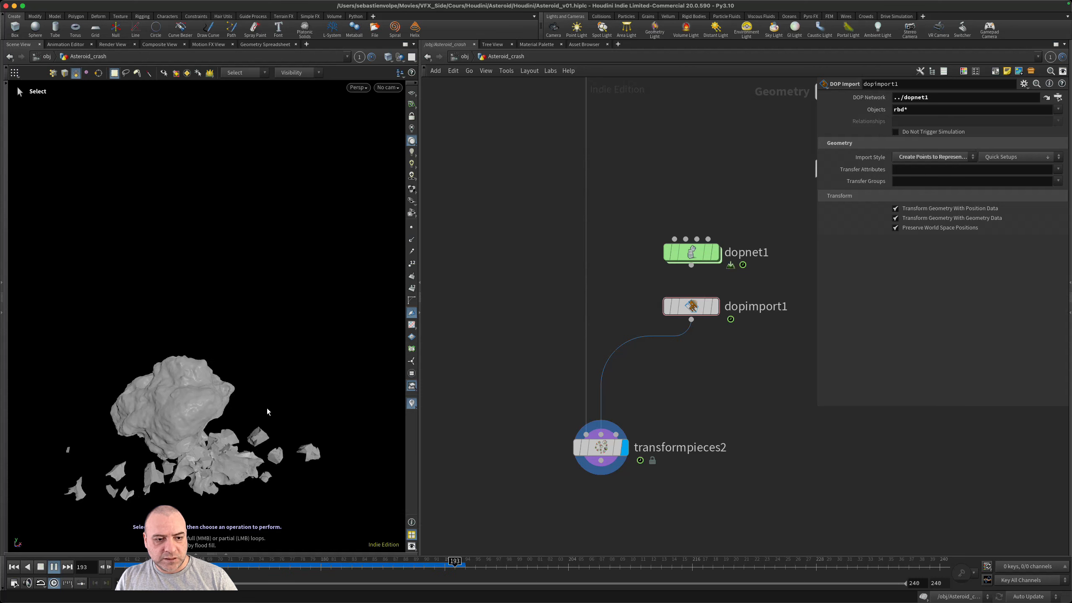
{"action": "left_click_drag", "start_coordinate": [483, 574], "coordinate": [206, 561]}
{"action": "left_click_drag", "start_coordinate": [265, 390], "coordinate": [168, 354], "text": "alt"}
{"action": "right_click_drag", "start_coordinate": [167, 354], "coordinate": [274, 358], "text": "alt"}
{"action": "left_click_drag", "start_coordinate": [274, 357], "coordinate": [255, 372]}
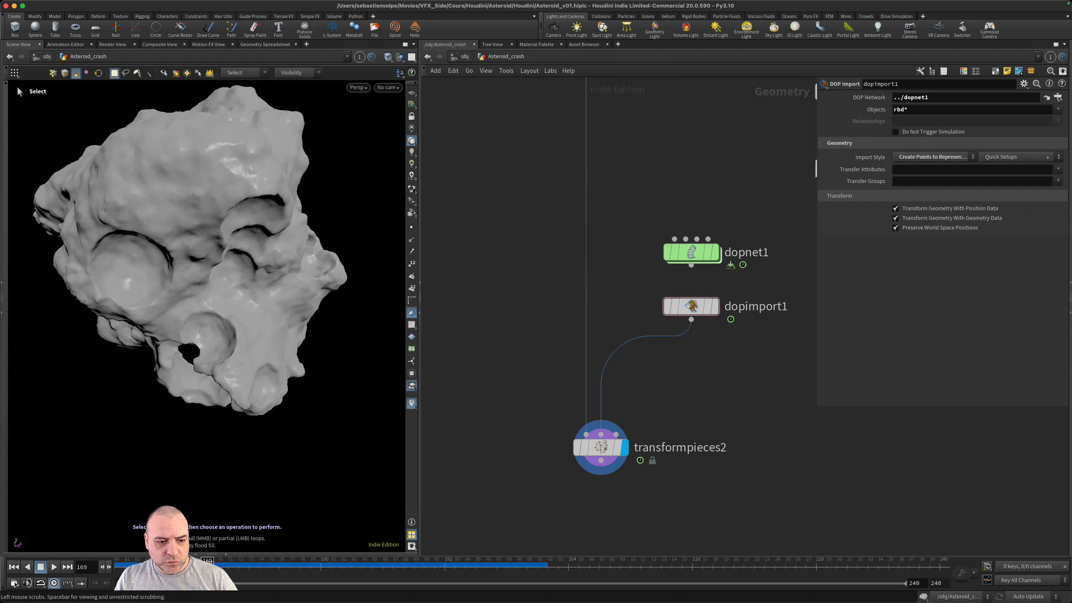
{"action": "left_click_drag", "start_coordinate": [208, 563], "coordinate": [270, 564]}
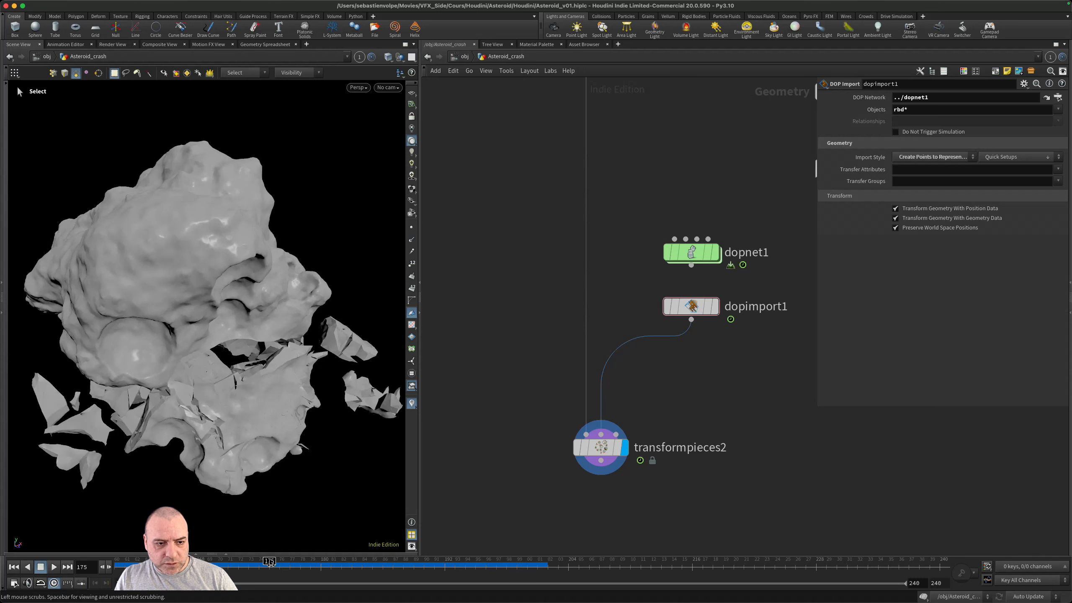
{"action": "right_click_drag", "start_coordinate": [206, 429], "coordinate": [317, 402], "text": "alt"}
{"action": "key", "text": "alt"}
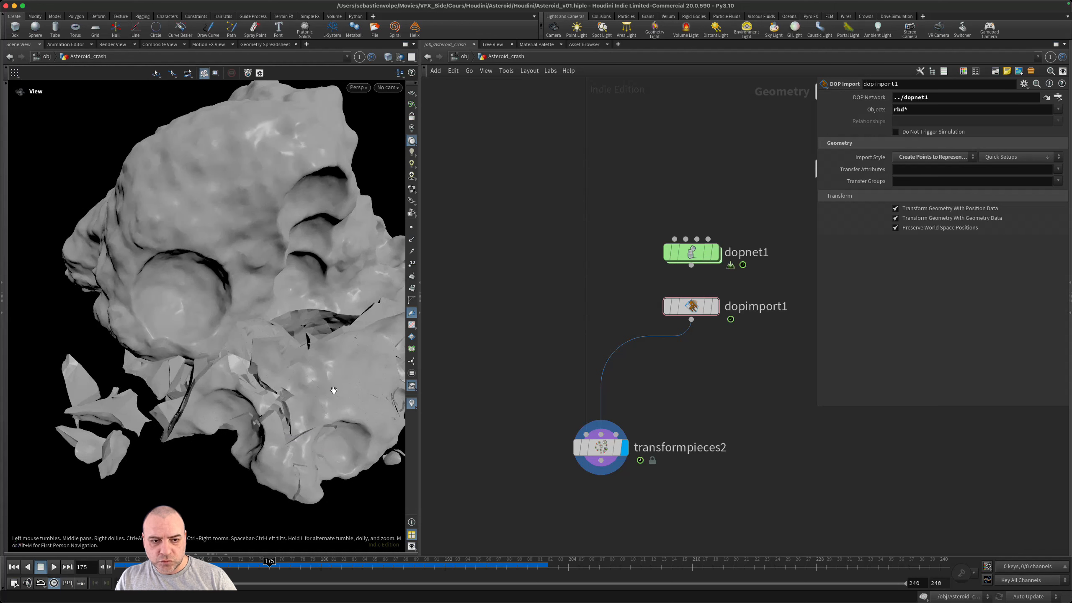
- Examine the fractured asteroid from several angles at frame 175 and at frame 168
{"action": "middle_click_drag", "start_coordinate": [334, 390], "coordinate": [268, 360], "text": "alt"}
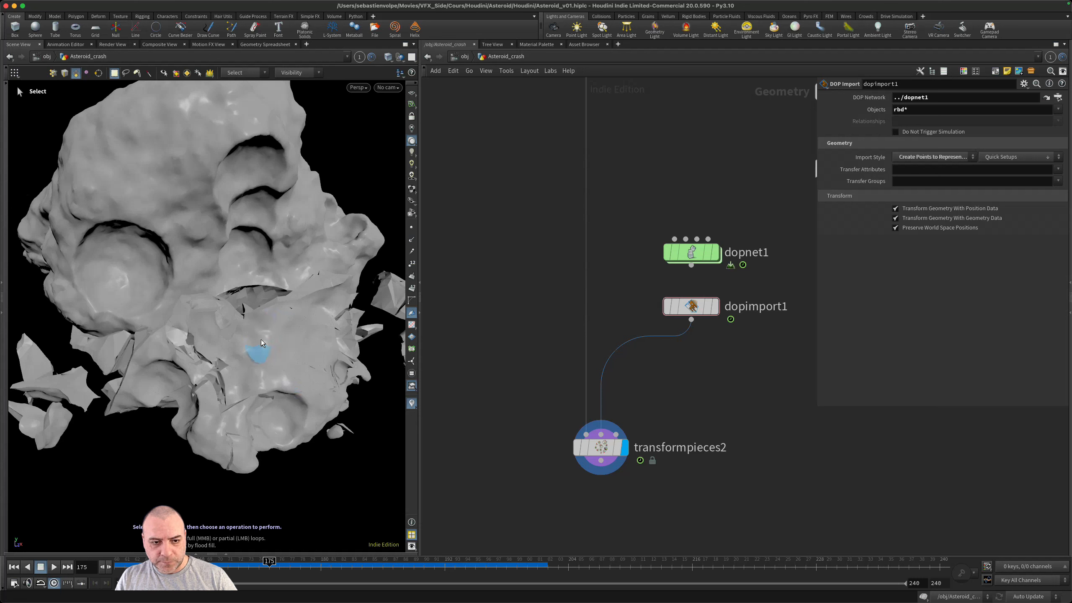
{"action": "key", "text": "alt"}
{"action": "right_click_drag", "start_coordinate": [329, 383], "coordinate": [271, 360], "text": "alt"}
{"action": "left_click_drag", "start_coordinate": [271, 360], "coordinate": [258, 330], "text": "alt"}
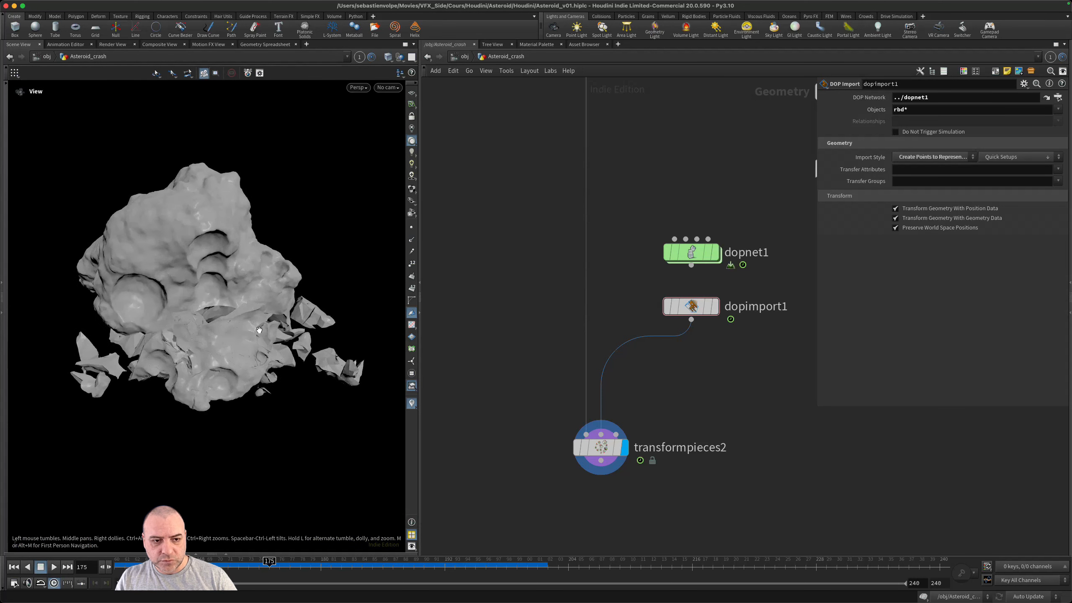
{"action": "right_click_drag", "start_coordinate": [234, 342], "coordinate": [250, 338], "text": "alt"}
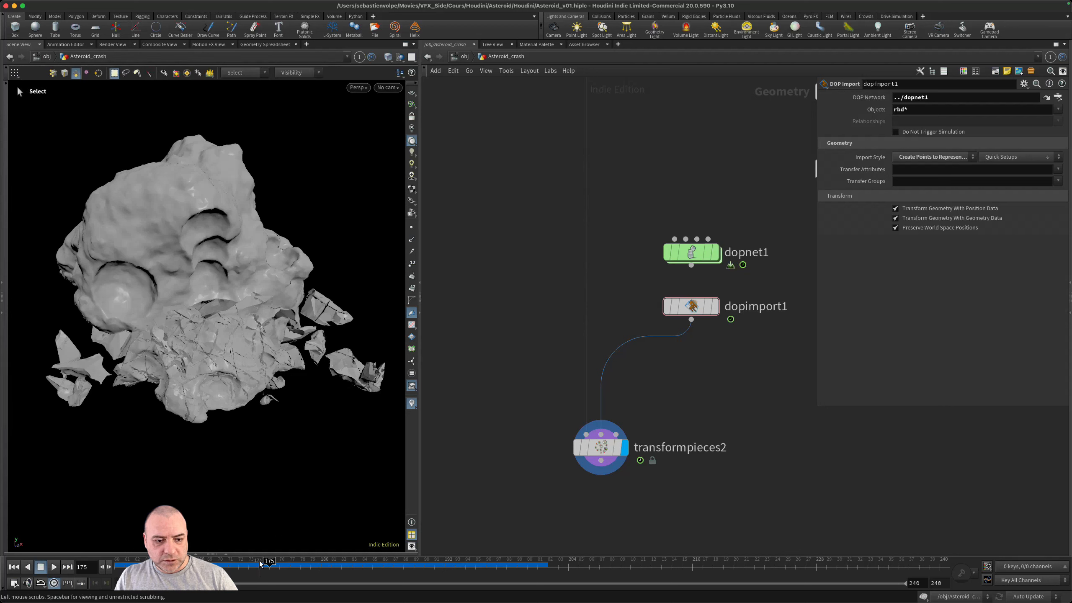
{"action": "left_click_drag", "start_coordinate": [269, 563], "coordinate": [197, 564]}
{"action": "left_click_drag", "start_coordinate": [244, 513], "coordinate": [211, 387], "text": "alt"}
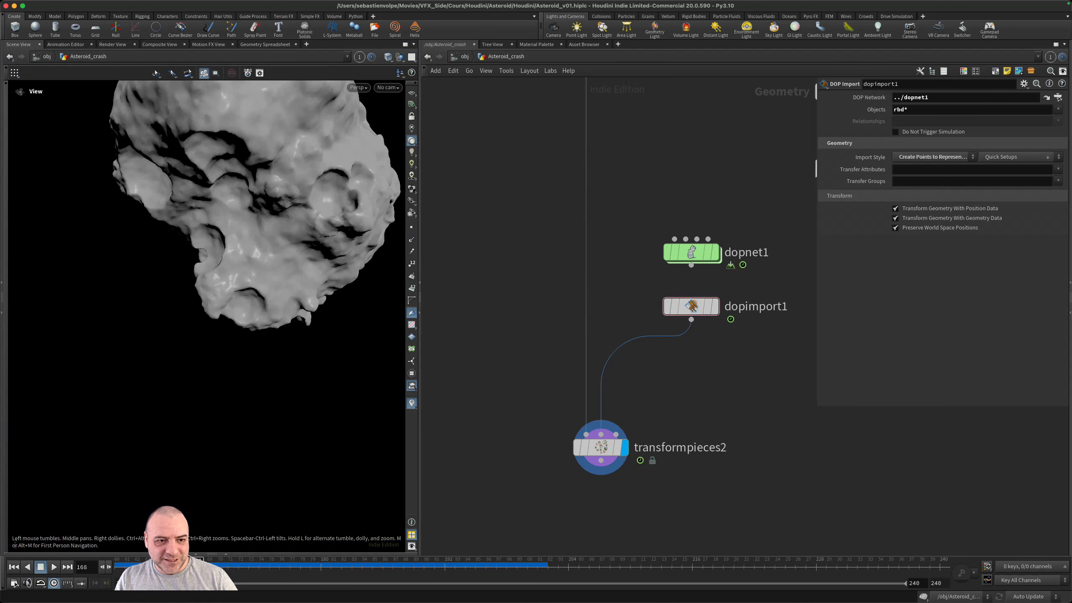
{"action": "left_click_drag", "start_coordinate": [216, 320], "coordinate": [235, 242], "text": "alt"}
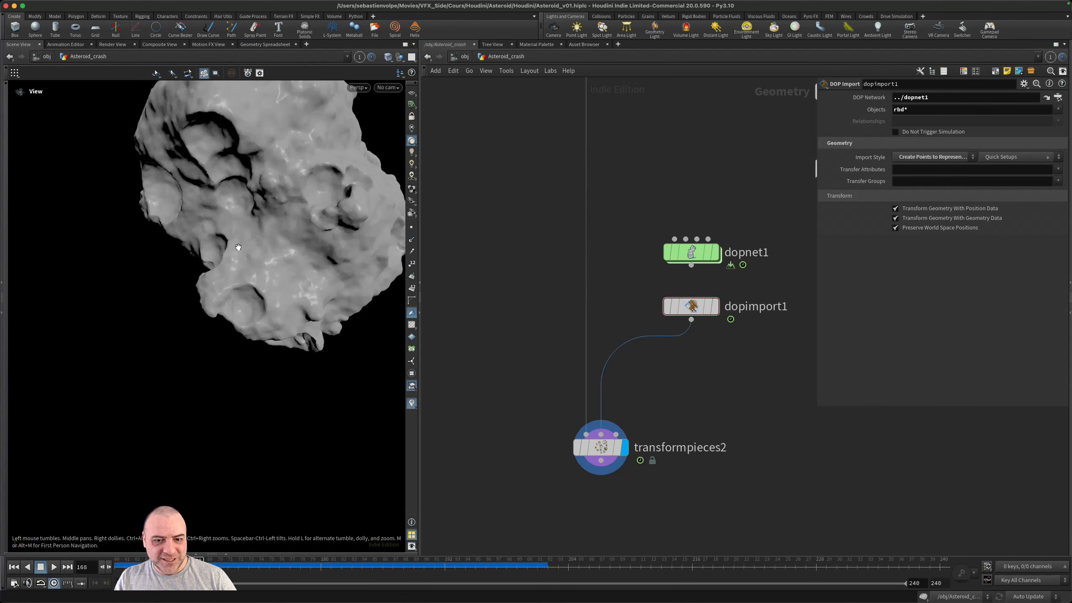
- Scrub the simulation forward to frame 197, examine the scattered pieces up close, replay the crash, and return to frame 160
{"action": "left_click_drag", "start_coordinate": [201, 565], "coordinate": [224, 568]}
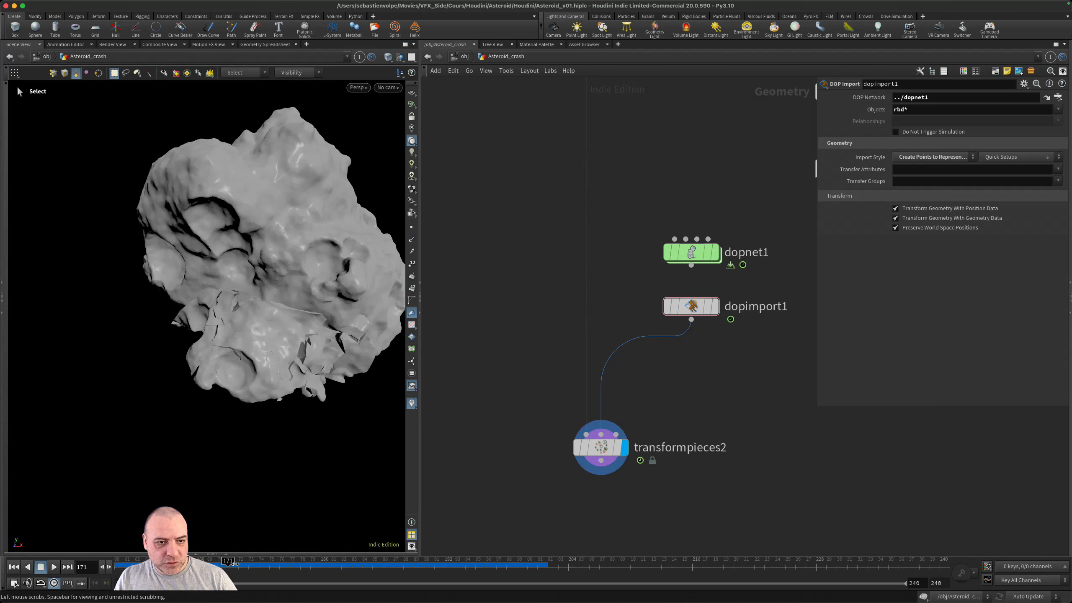
{"action": "left_click_drag", "start_coordinate": [235, 564], "coordinate": [498, 569]}
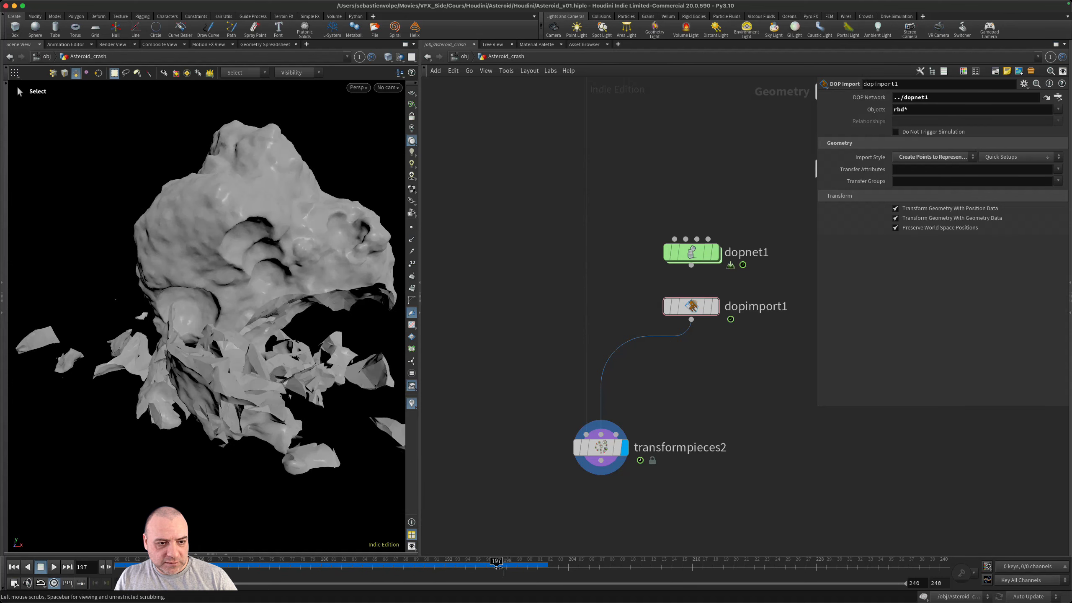
{"action": "left_click_drag", "start_coordinate": [207, 393], "coordinate": [264, 372], "text": "alt"}
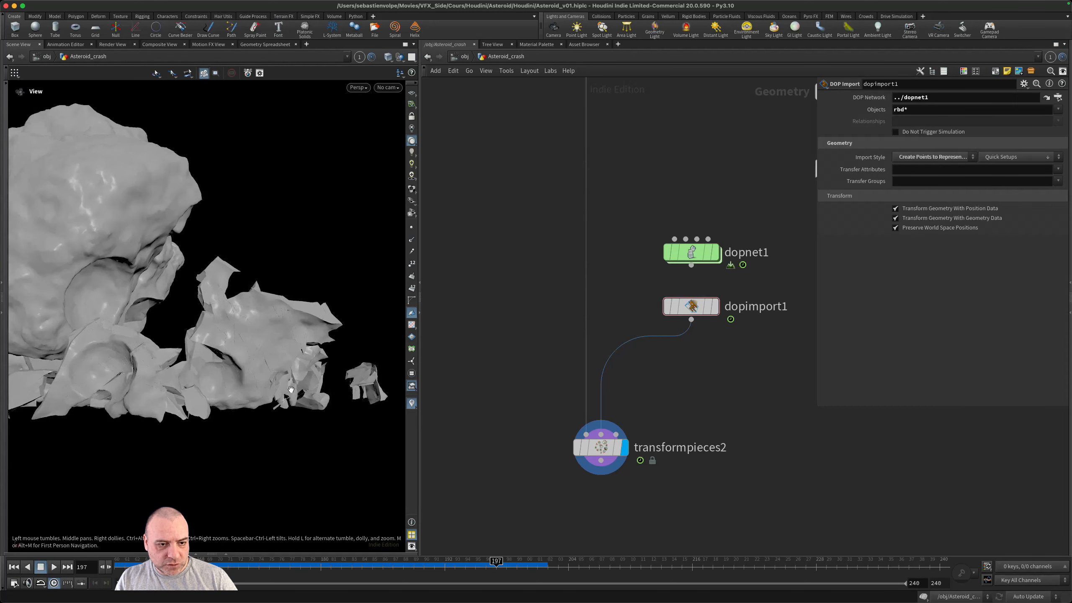
{"action": "right_click_drag", "start_coordinate": [262, 371], "coordinate": [185, 367]}
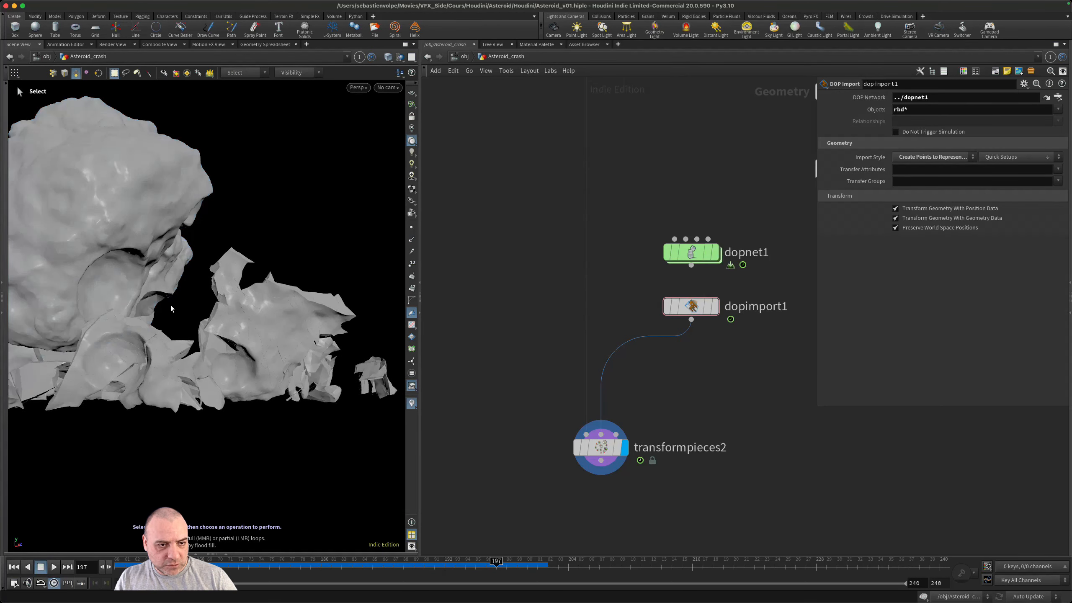
{"action": "left_click_drag", "start_coordinate": [496, 561], "coordinate": [190, 546]}
{"action": "left_click_drag", "start_coordinate": [122, 295], "coordinate": [215, 289], "text": "alt"}
{"action": "left_click", "coordinate": [53, 566]}
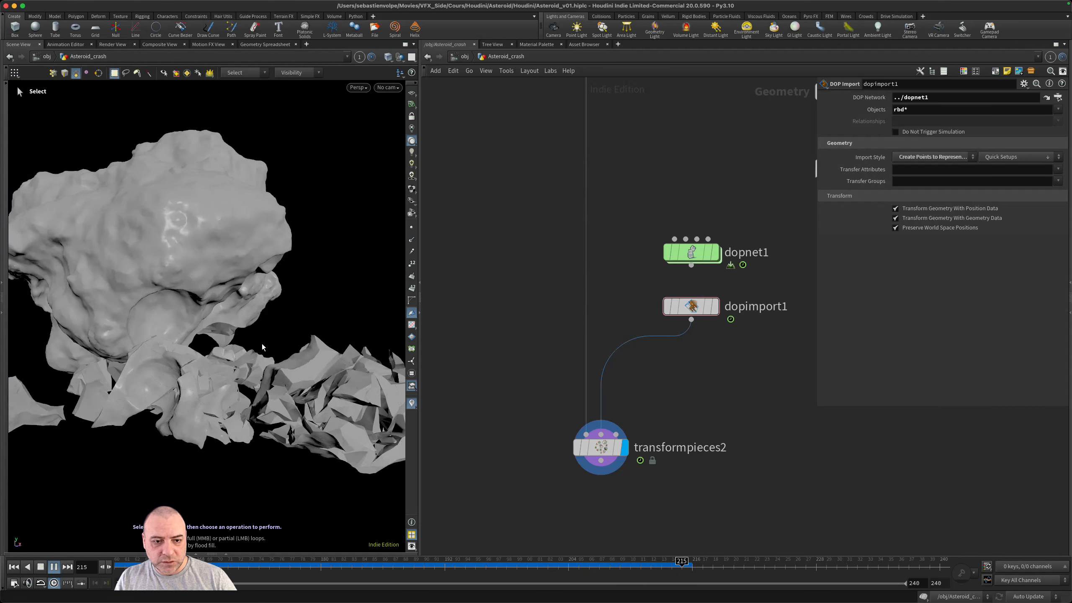
{"action": "left_click_drag", "start_coordinate": [746, 568], "coordinate": [120, 568]}
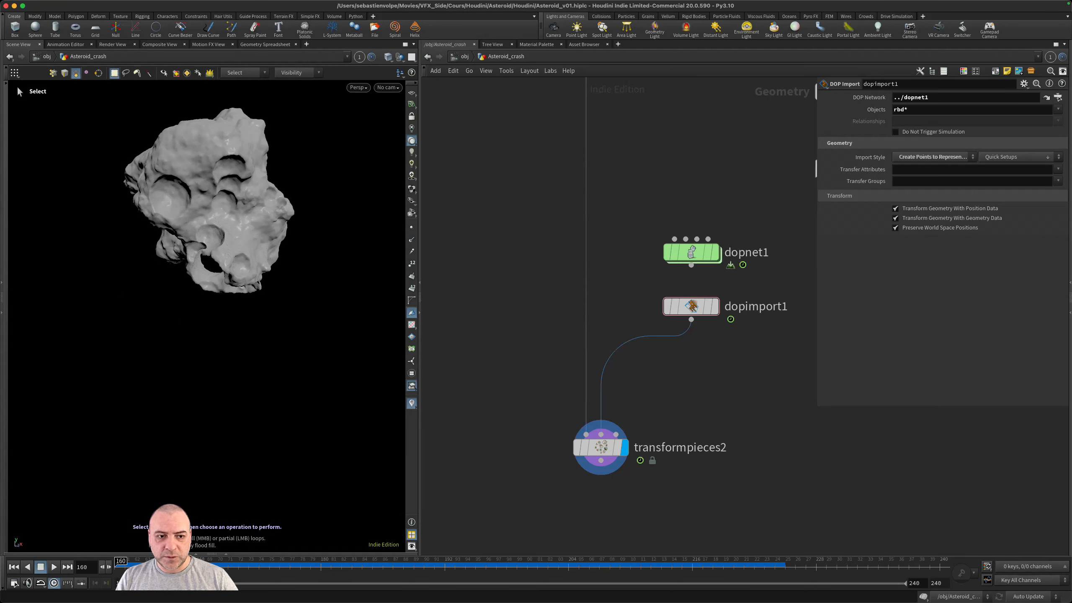
- Save the node type of the fracture_tool digital asset
{"action": "scroll", "coordinate": [713, 431], "scroll_direction": "down", "scroll_amount": 10}
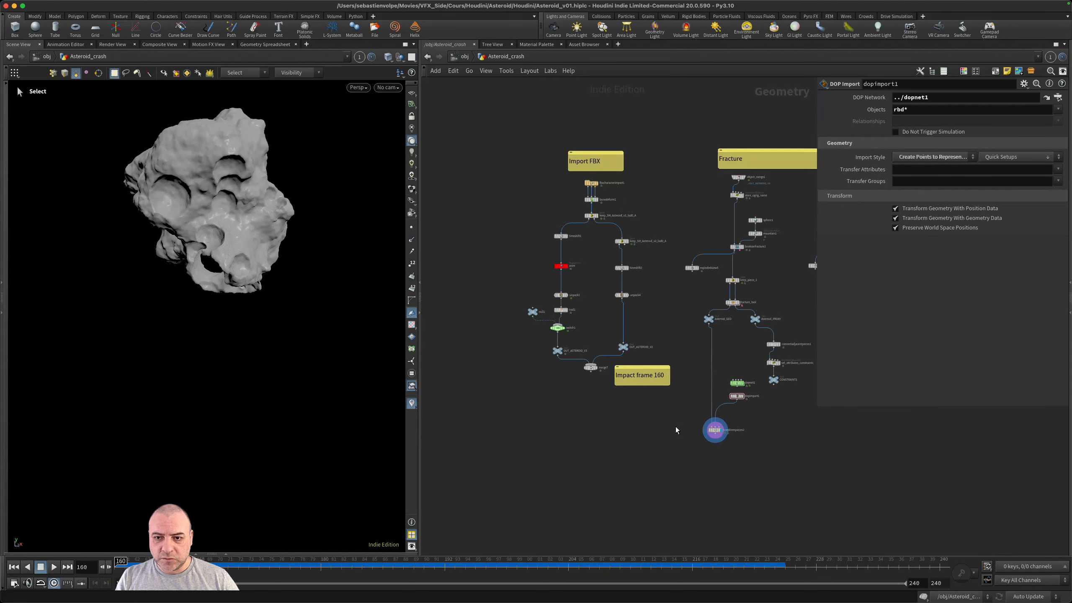
{"action": "middle_click_drag", "start_coordinate": [787, 430], "coordinate": [656, 478]}
{"action": "scroll", "coordinate": [646, 325], "scroll_direction": "up", "scroll_amount": 3}
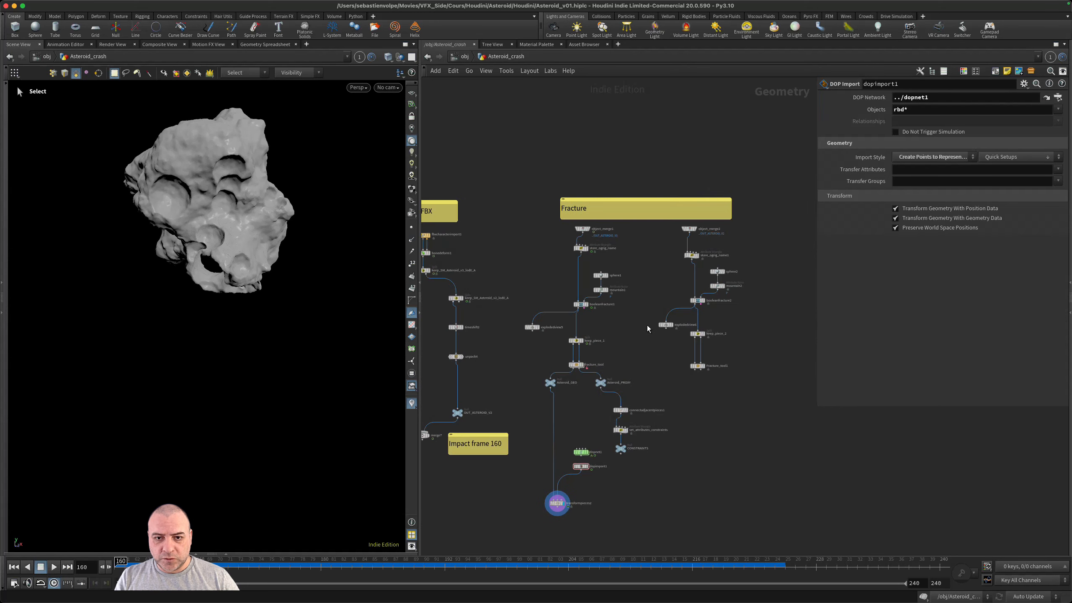
{"action": "scroll", "coordinate": [648, 329], "scroll_direction": "up", "scroll_amount": 3}
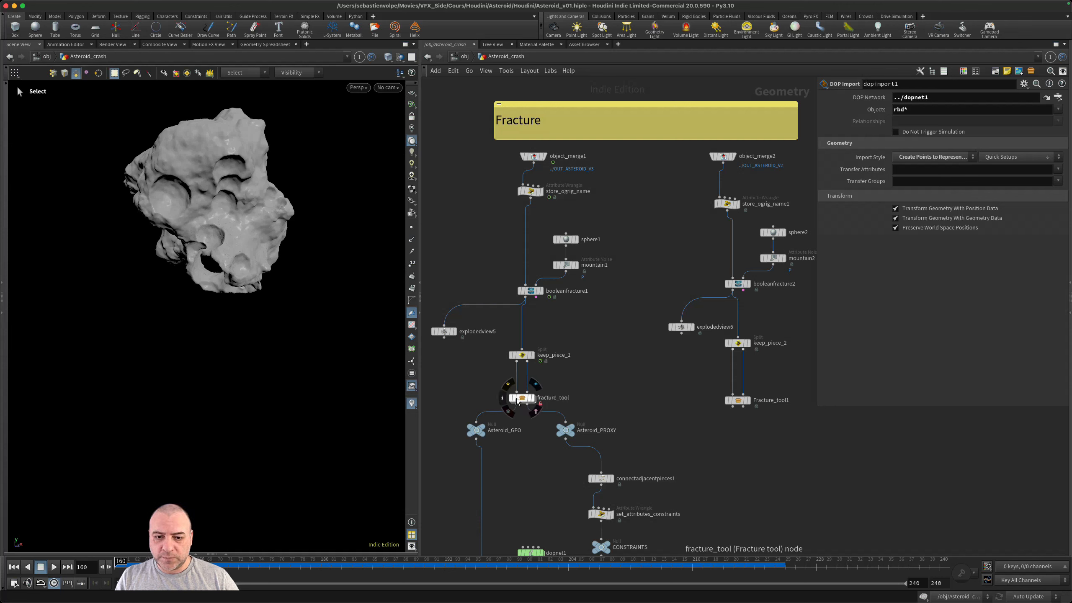
{"action": "scroll", "coordinate": [518, 400], "scroll_direction": "up", "scroll_amount": 2}
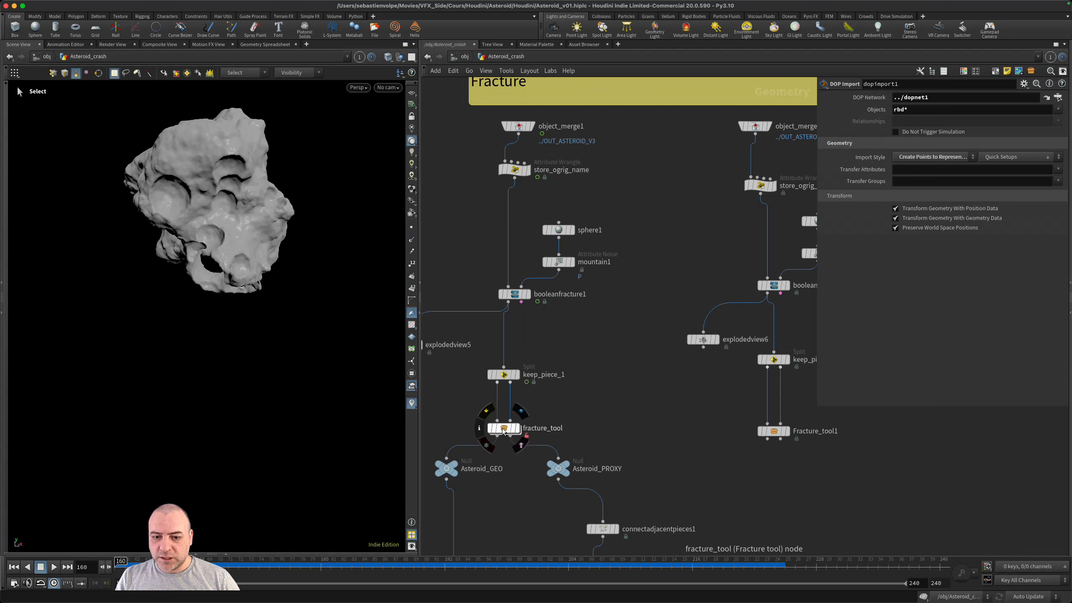
{"action": "right_click", "coordinate": [503, 429]}
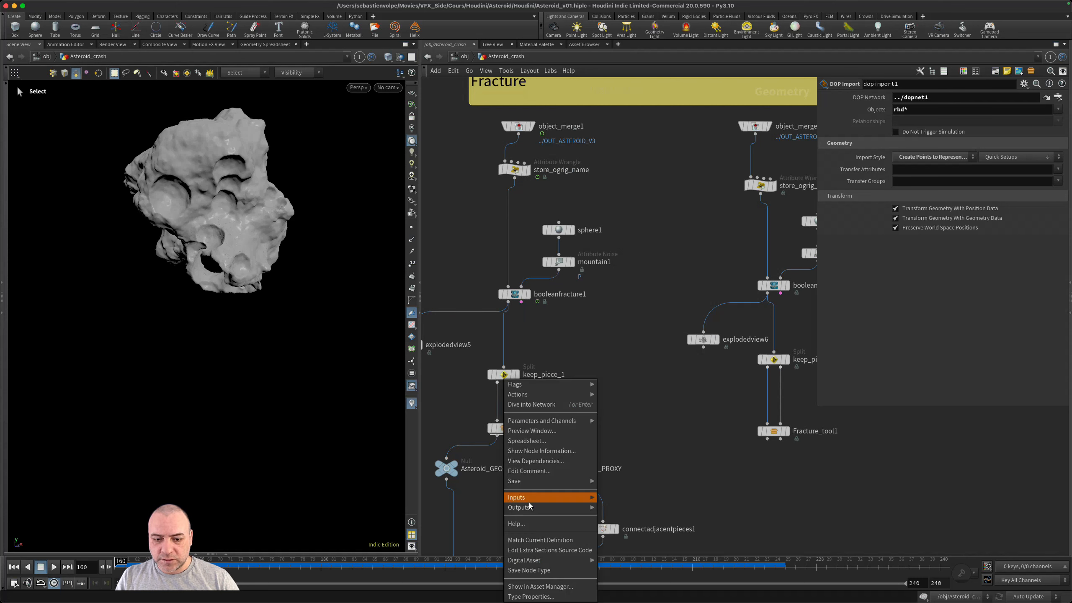
{"action": "left_click", "coordinate": [538, 570]}
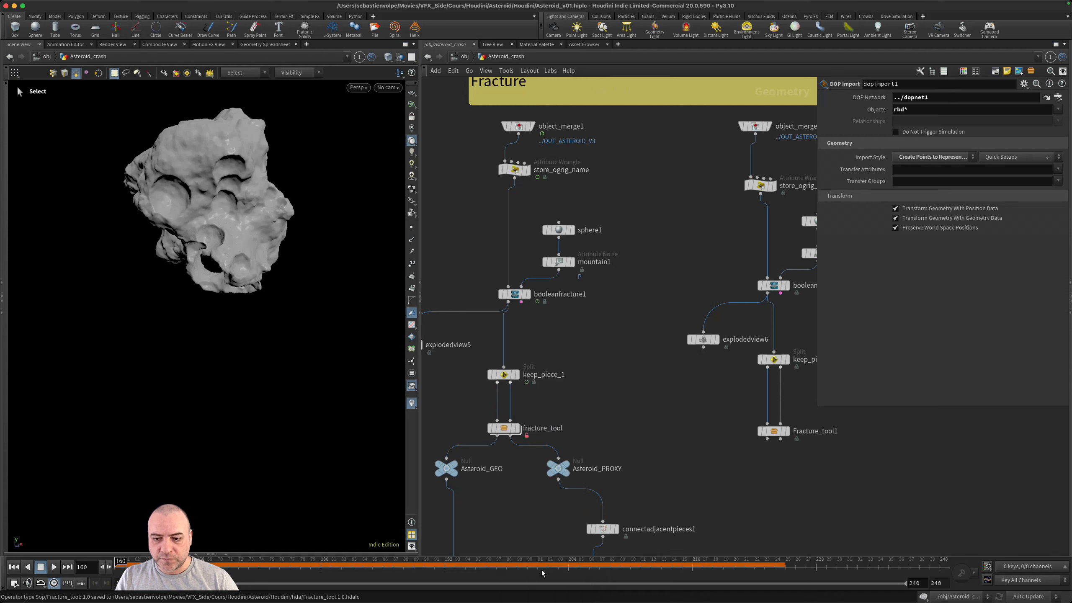
- Display Fracture_tool1 and inspect the del_inside_pieces part of its internal network
{"action": "left_click", "coordinate": [785, 432]}
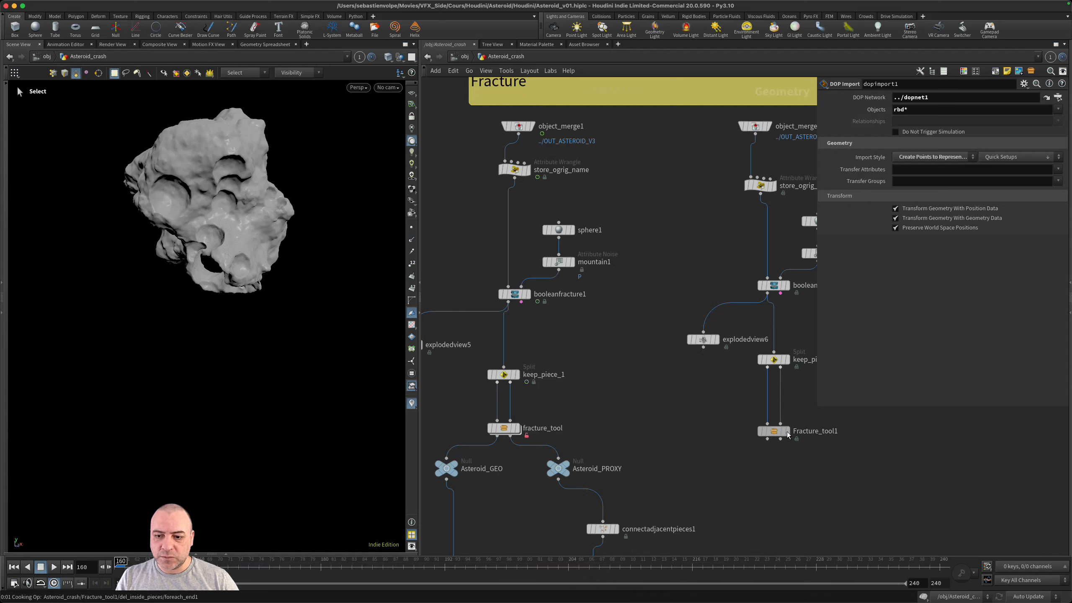
{"action": "left_click", "coordinate": [786, 433]}
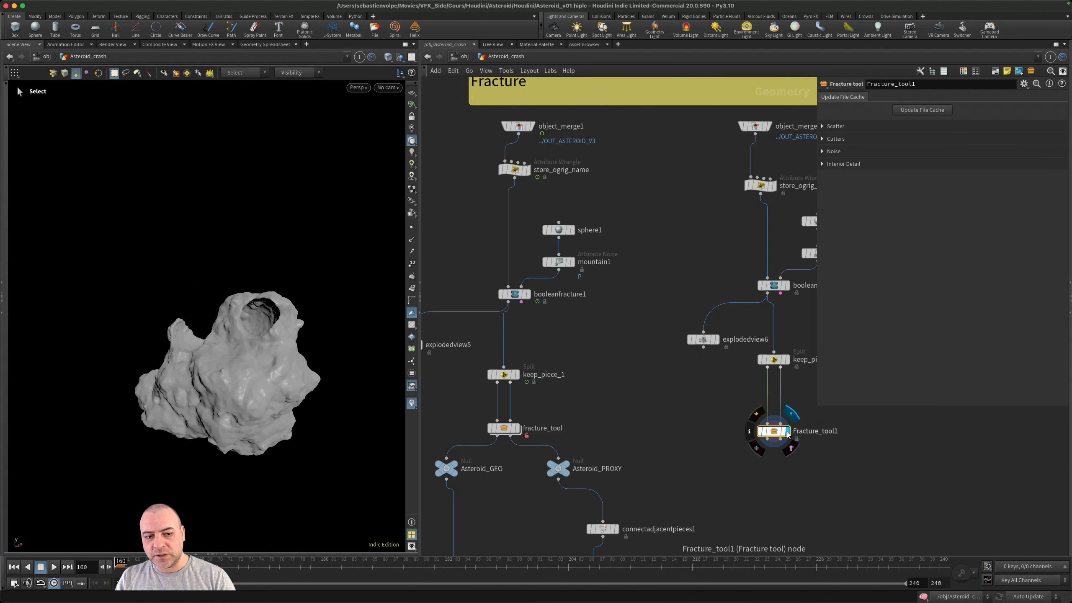
{"action": "double_click", "coordinate": [773, 435]}
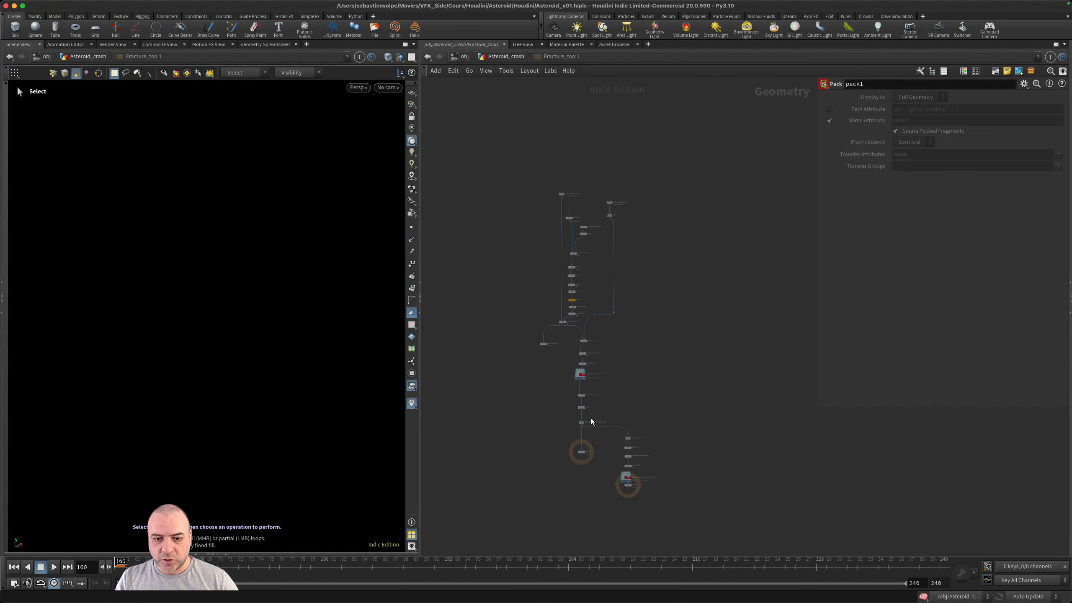
{"action": "scroll", "coordinate": [604, 414], "scroll_direction": "up", "scroll_amount": 6}
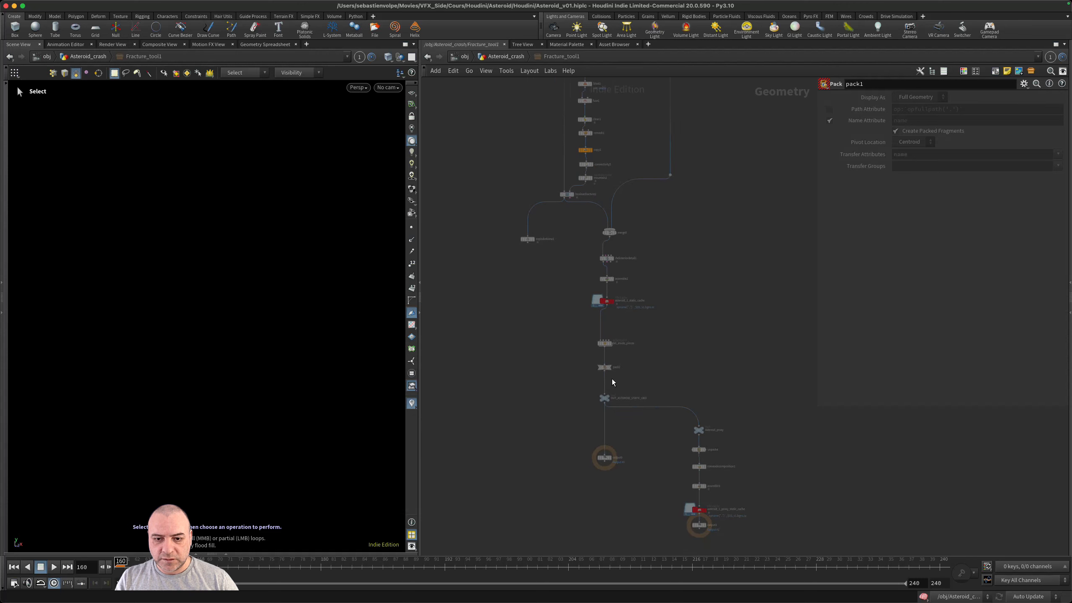
{"action": "mouse_move", "coordinate": [603, 317]}
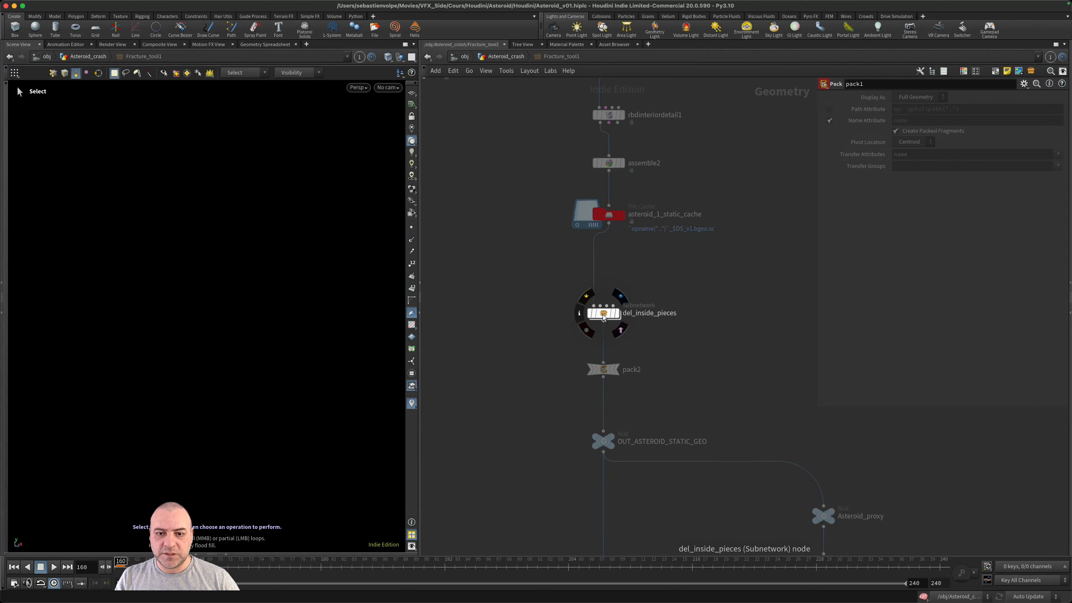
{"action": "left_click", "coordinate": [499, 57]}
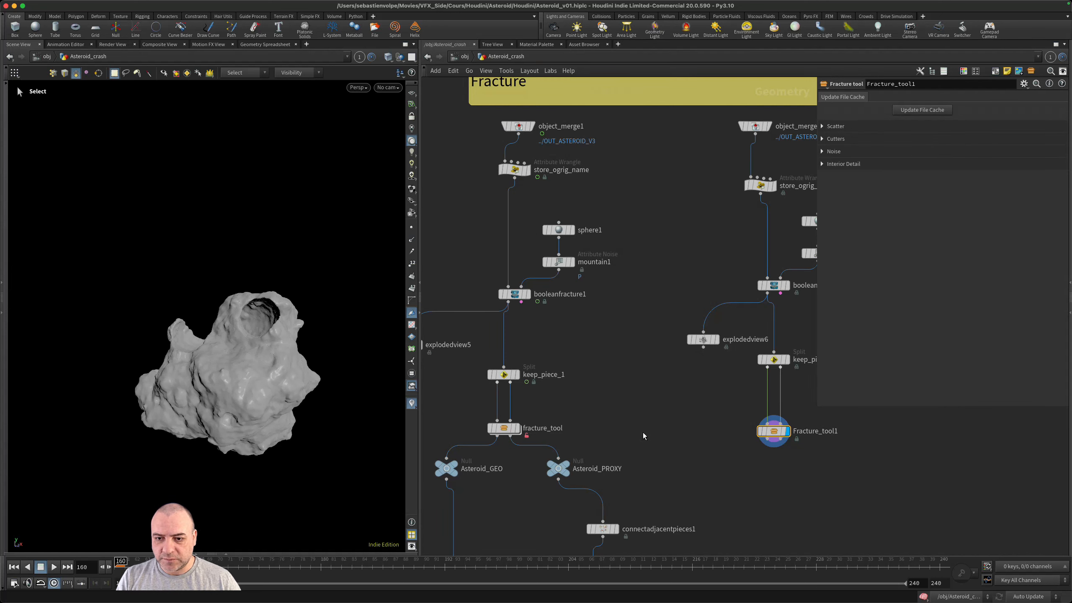
- Move dopnet1, dopimport1 and transformpieces2 together farther down the network, away from the fracture branches
{"action": "scroll", "coordinate": [662, 444], "scroll_direction": "down", "scroll_amount": 4}
{"action": "scroll", "coordinate": [683, 443], "scroll_direction": "up", "scroll_amount": 2}
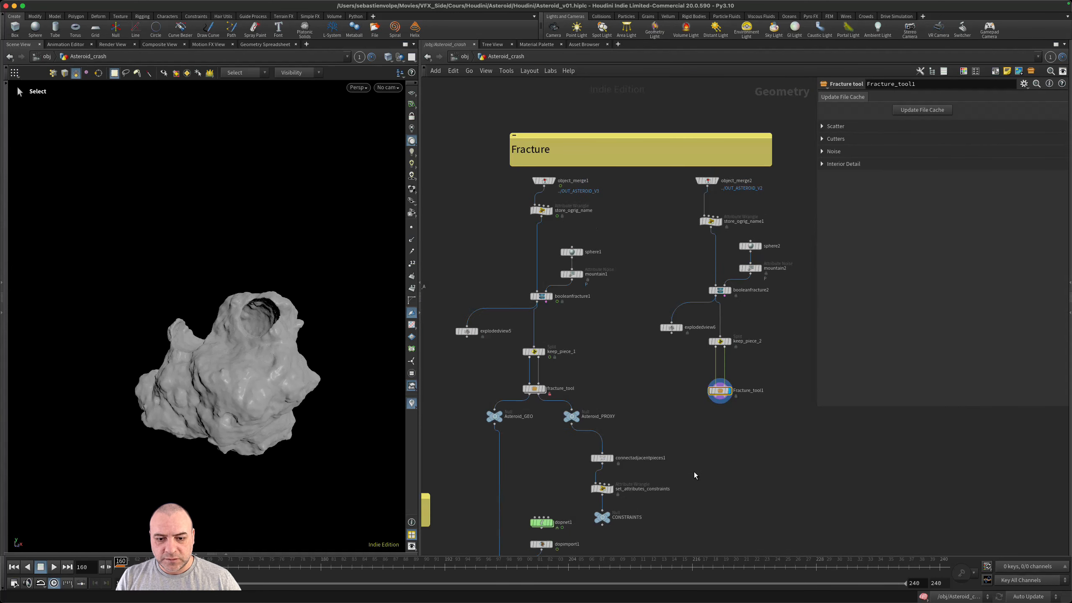
{"action": "scroll", "coordinate": [666, 425], "scroll_direction": "up", "scroll_amount": 2}
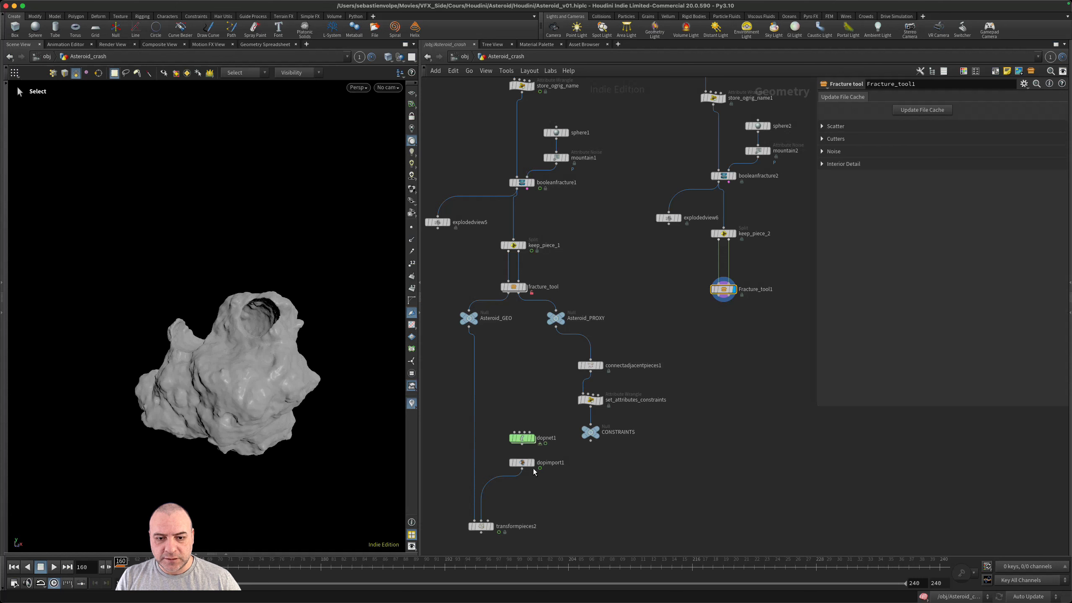
{"action": "left_click_drag", "start_coordinate": [541, 406], "coordinate": [456, 541]}
{"action": "middle_click_drag", "start_coordinate": [546, 475], "coordinate": [591, 371]}
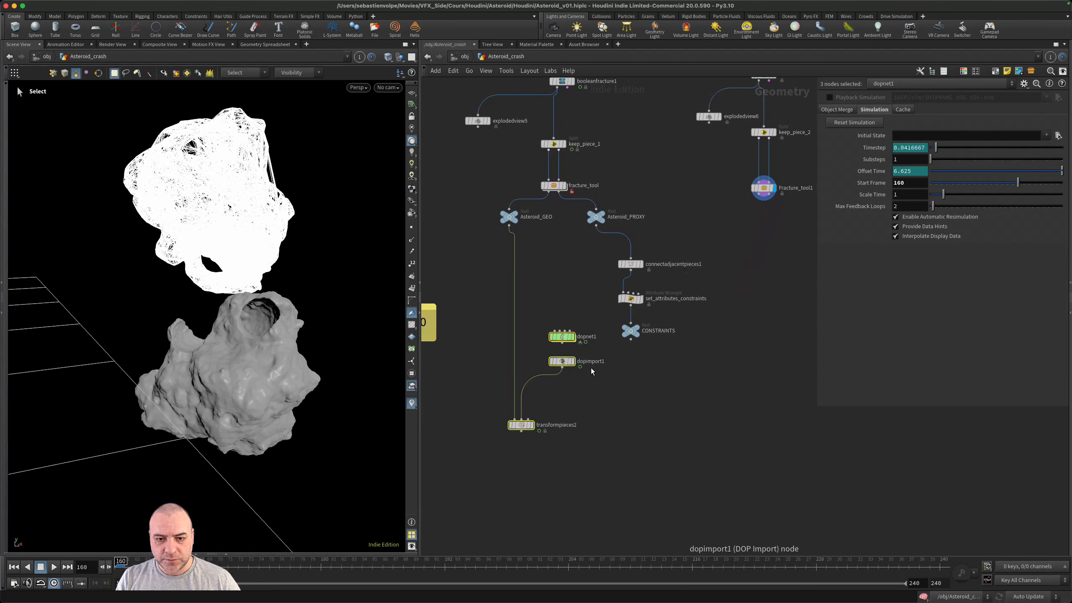
{"action": "left_click_drag", "start_coordinate": [565, 366], "coordinate": [669, 478]}
{"action": "middle_click_drag", "start_coordinate": [720, 418], "coordinate": [697, 435]}
- Duplicate Asteroid_GEO, Asteroid_PROXY, connectadjacentpieces1, set_attributes_constraints and CONSTRAINTS, placing the copies beneath Fracture_tool1
{"action": "left_click_drag", "start_coordinate": [698, 368], "coordinate": [470, 216]}
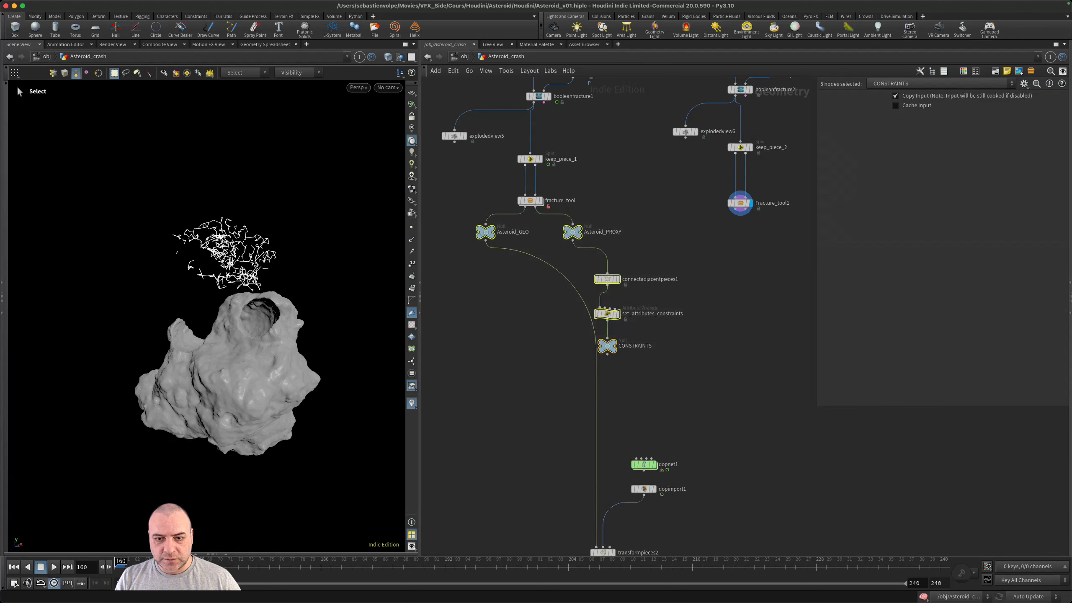
{"action": "middle_click_drag", "start_coordinate": [729, 407], "coordinate": [694, 441]}
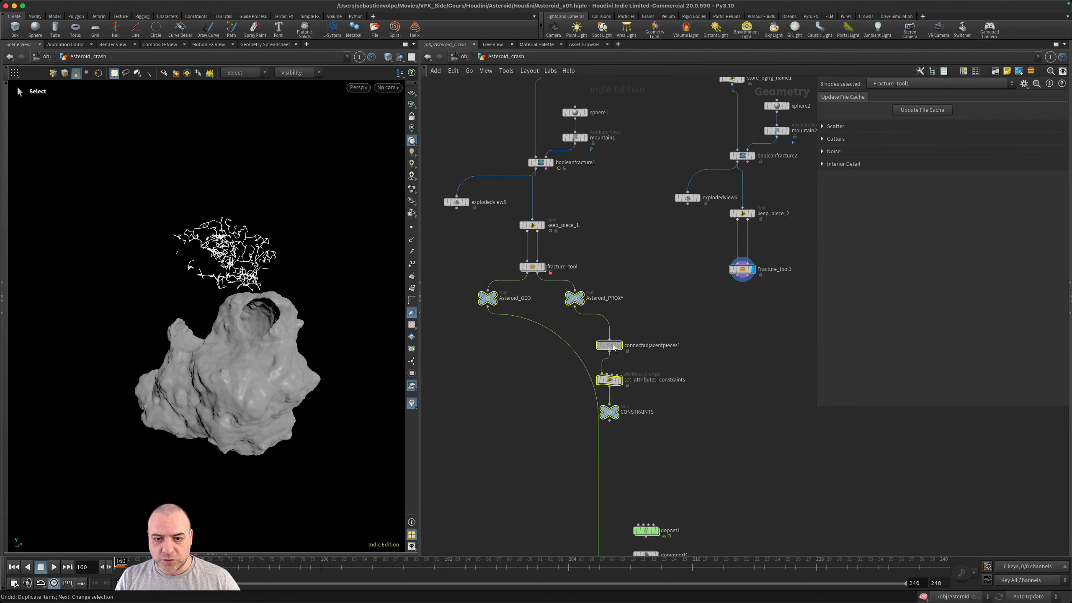
{"action": "left_click_drag", "start_coordinate": [608, 345], "coordinate": [792, 353], "text": "alt"}
{"action": "middle_click_drag", "start_coordinate": [732, 395], "coordinate": [678, 423]}
{"action": "scroll", "coordinate": [688, 360], "scroll_direction": "up", "scroll_amount": 4}
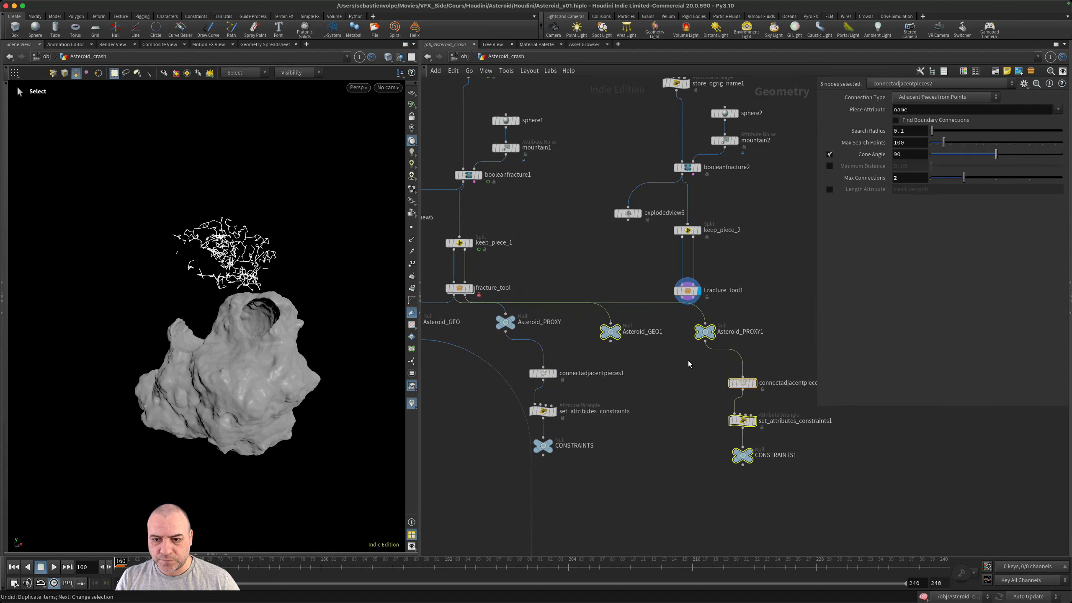
- Wire Asteroid_GEO1 and Asteroid_PROXY1 to the two outputs of Fracture_tool1 and space the two nulls apart beneath it
{"action": "middle_click_drag", "start_coordinate": [675, 361], "coordinate": [658, 412]}
{"action": "left_click", "coordinate": [663, 364]}
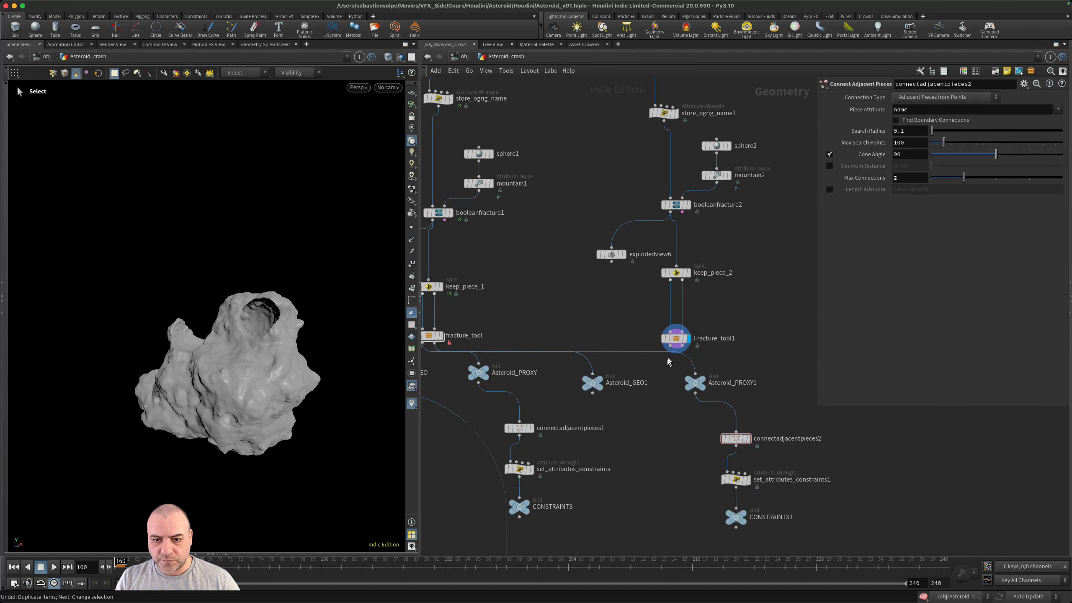
{"action": "left_click_drag", "start_coordinate": [668, 351], "coordinate": [629, 388]}
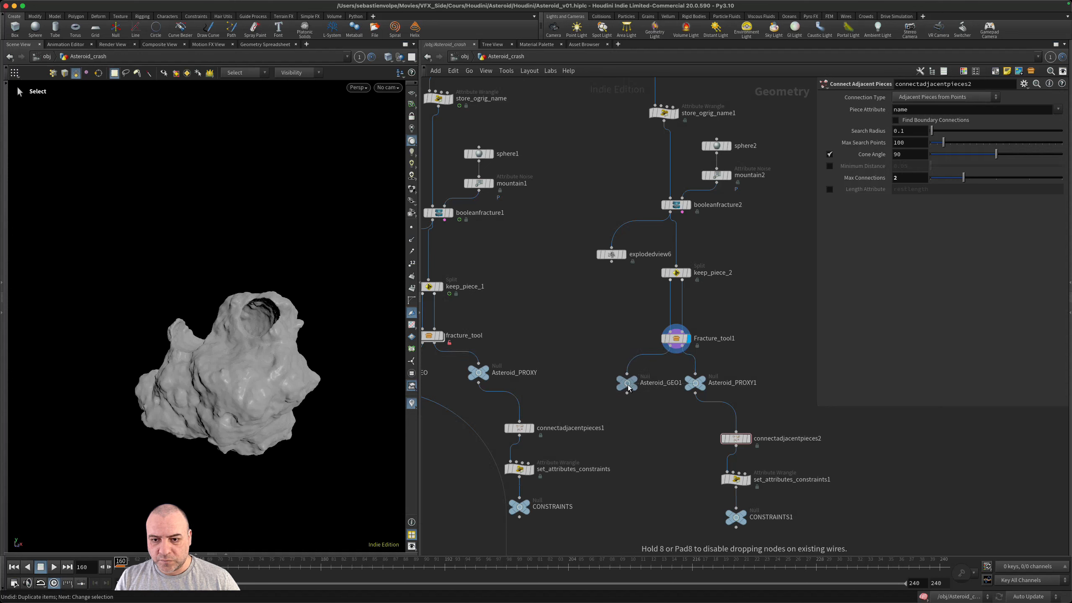
{"action": "left_click_drag", "start_coordinate": [697, 387], "coordinate": [737, 391]}
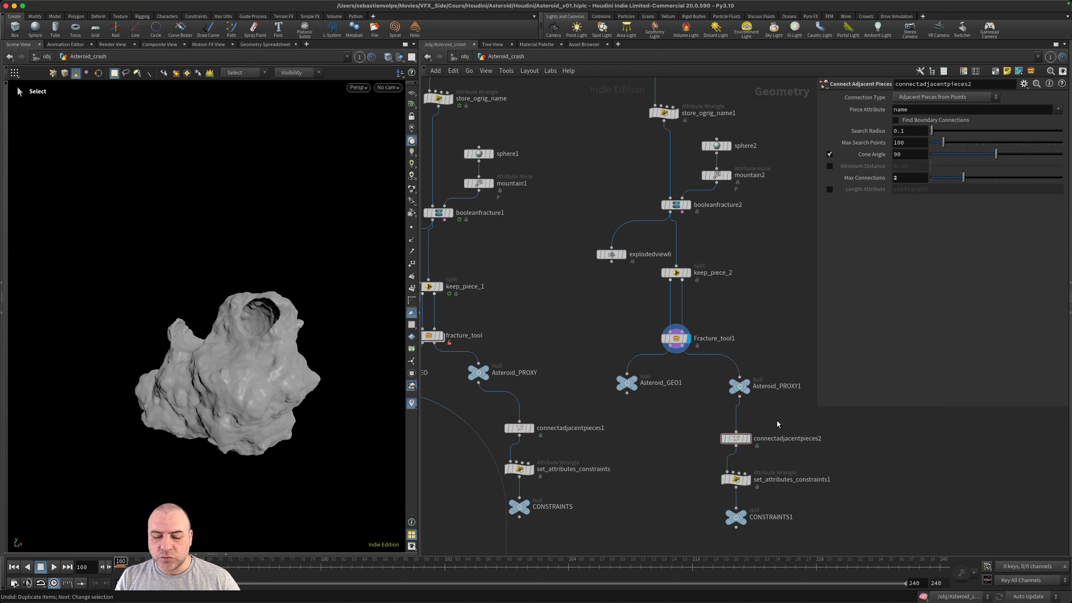
- Rename the three duplicated nulls of the second branch Asteroid_GEO2, Asteroid_PROXY2 and CONSTRAINTS2
{"action": "middle_click_drag", "start_coordinate": [773, 424], "coordinate": [682, 384]}
{"action": "scroll", "coordinate": [682, 383], "scroll_direction": "up", "scroll_amount": 2}
{"action": "scroll", "coordinate": [684, 386], "scroll_direction": "up", "scroll_amount": 1}
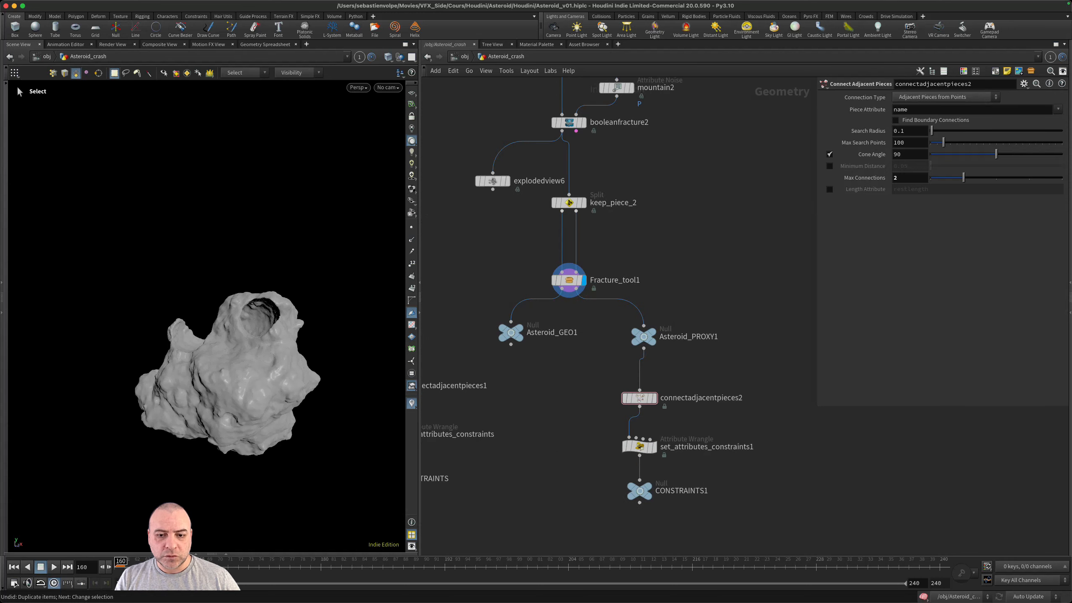
{"action": "double_click", "coordinate": [566, 331]}
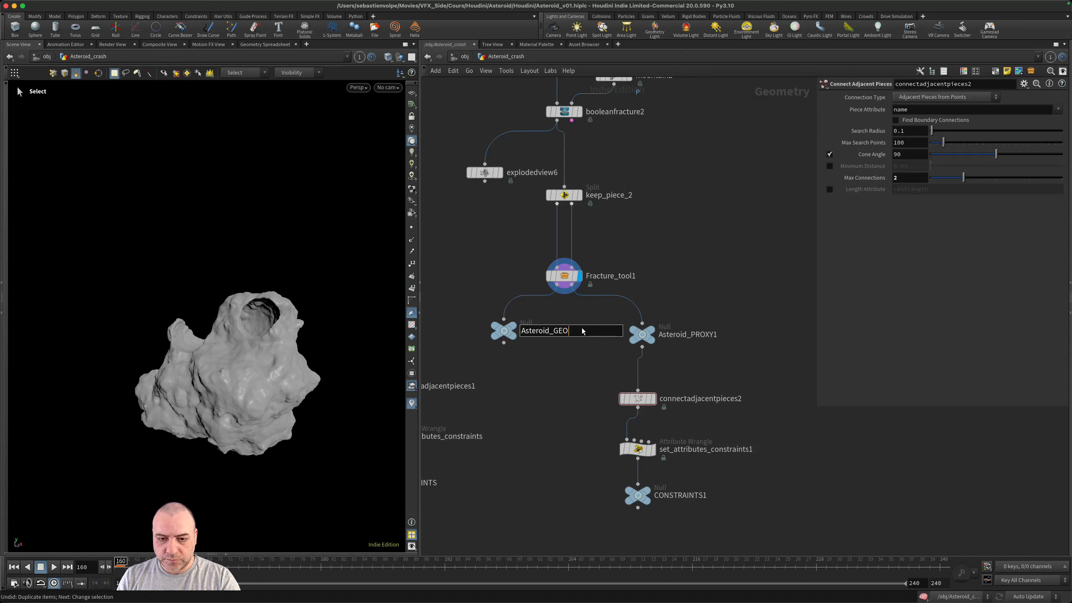
{"action": "type", "text": "2"}
{"action": "double_click", "coordinate": [702, 335]}
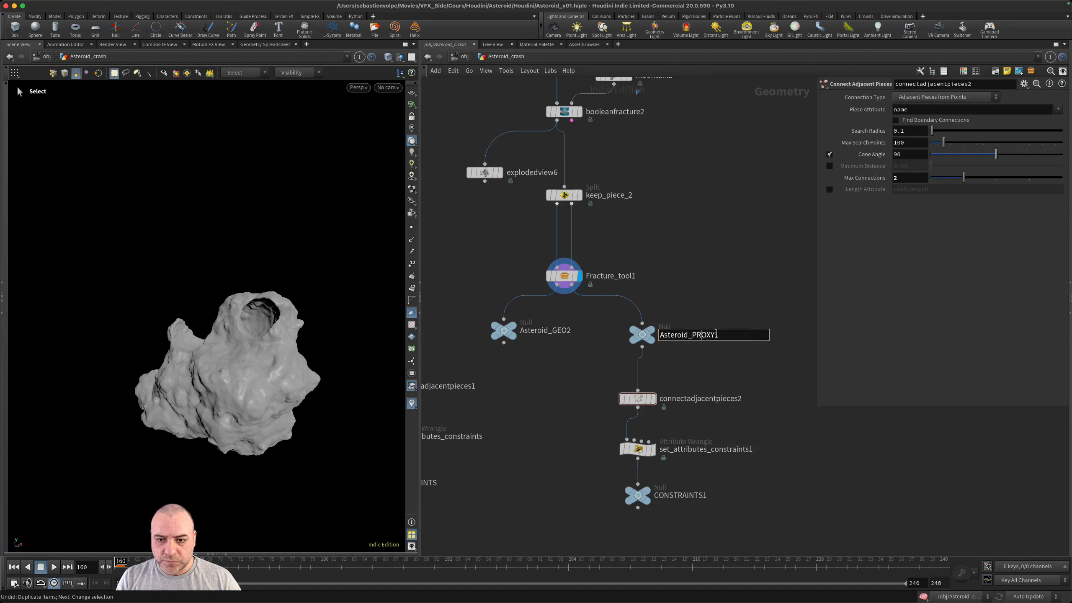
{"action": "type", "text": "2"}
{"action": "key", "text": "Return"}
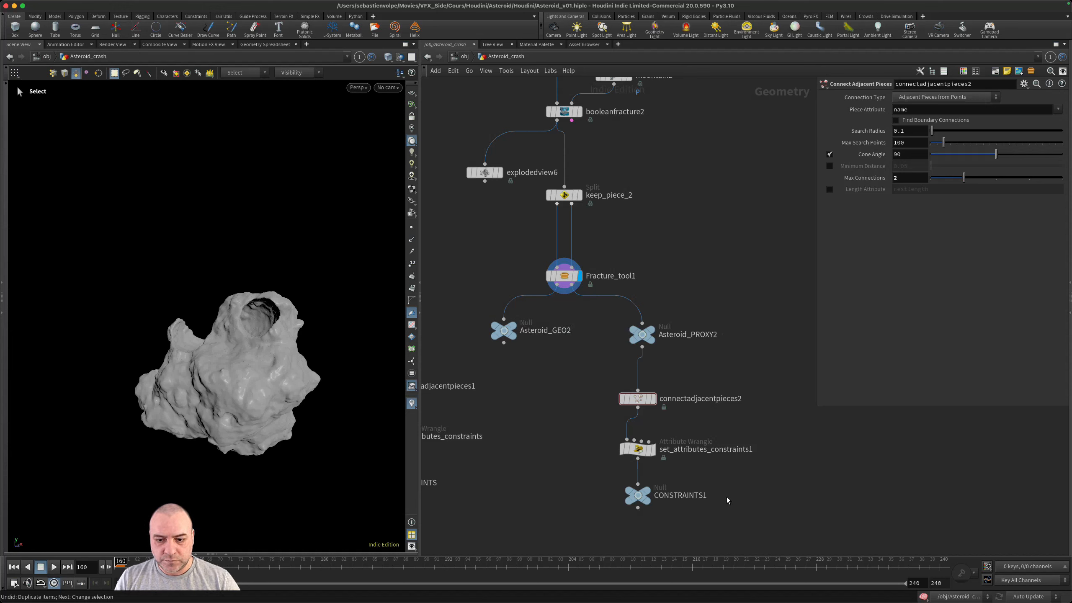
{"action": "double_click", "coordinate": [693, 498]}
{"action": "key", "text": "BackSpace"}
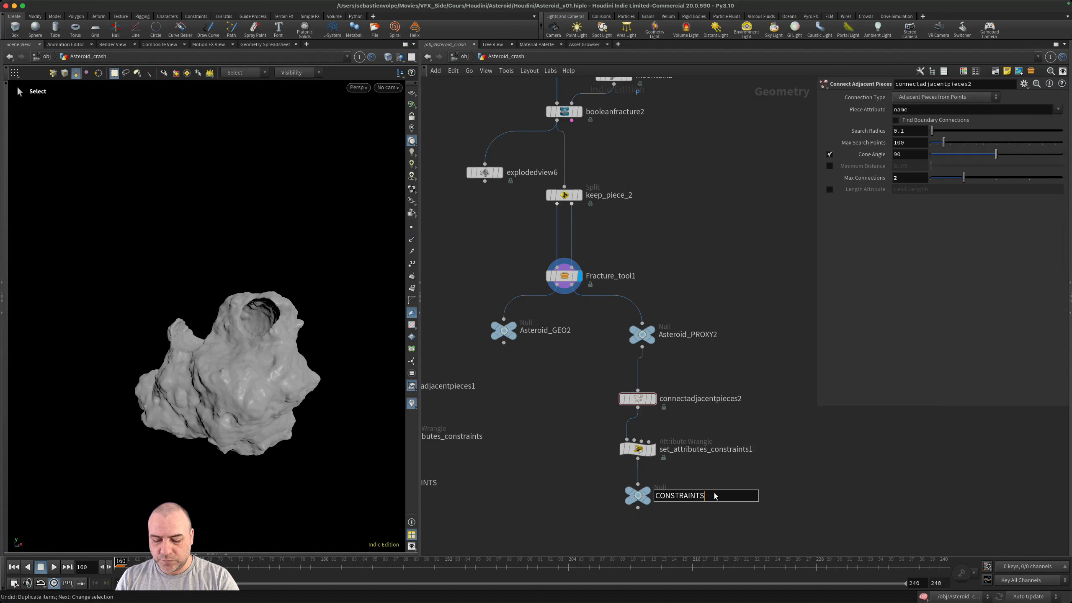
{"action": "type", "text": "2"}
{"action": "key", "text": "Return"}
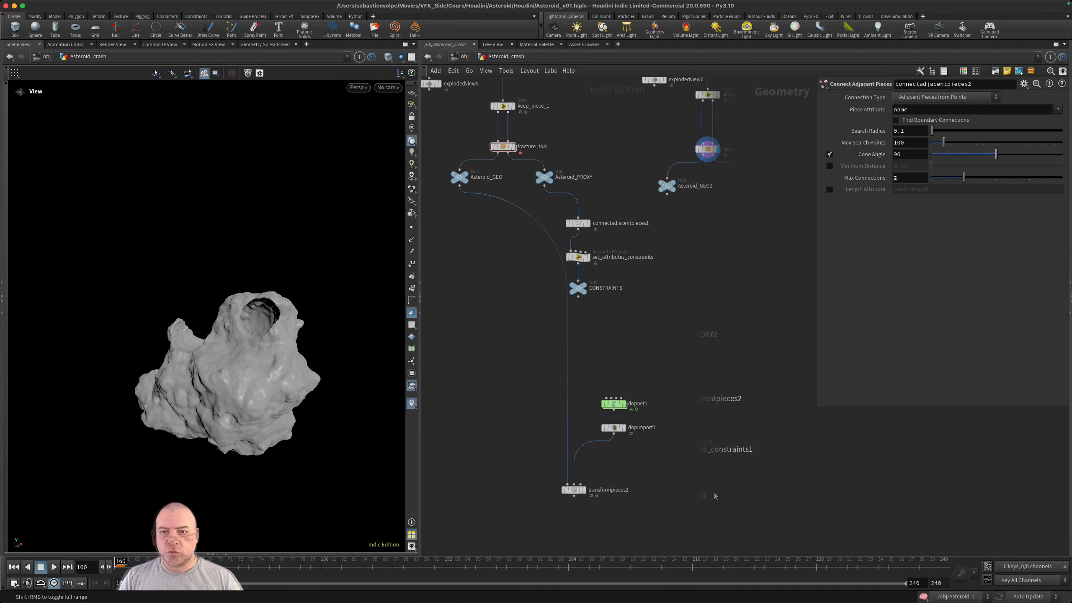
- Inside dopnet1, delete the gravity1 and staticobject1 nodes, with a short playback check from frame 160 in between
{"action": "middle_click_drag", "start_coordinate": [743, 383], "coordinate": [736, 436]}
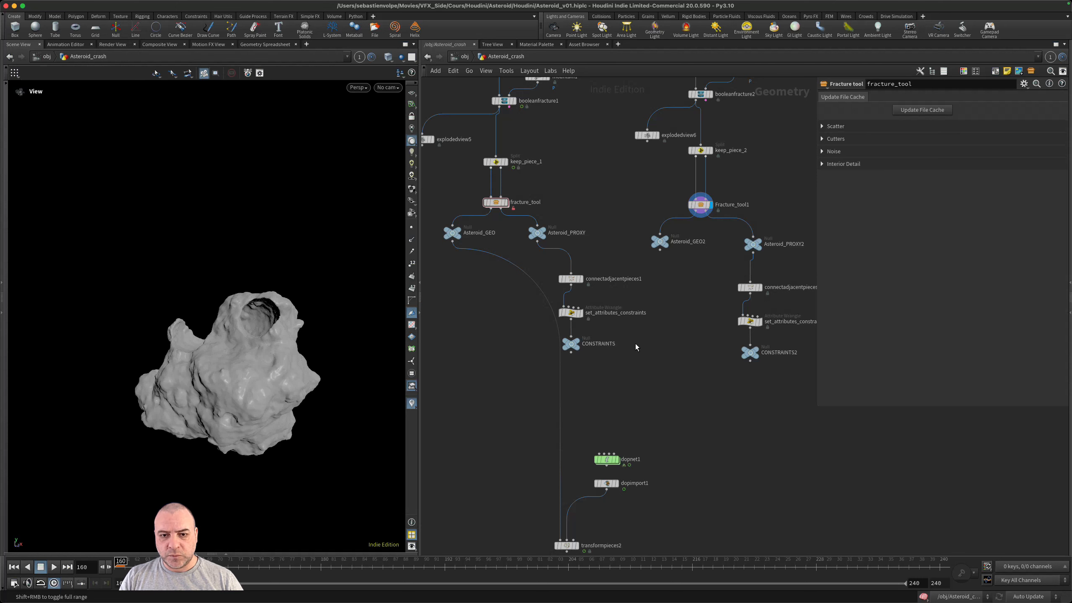
{"action": "middle_click_drag", "start_coordinate": [650, 416], "coordinate": [660, 353]}
{"action": "left_click", "coordinate": [615, 399]}
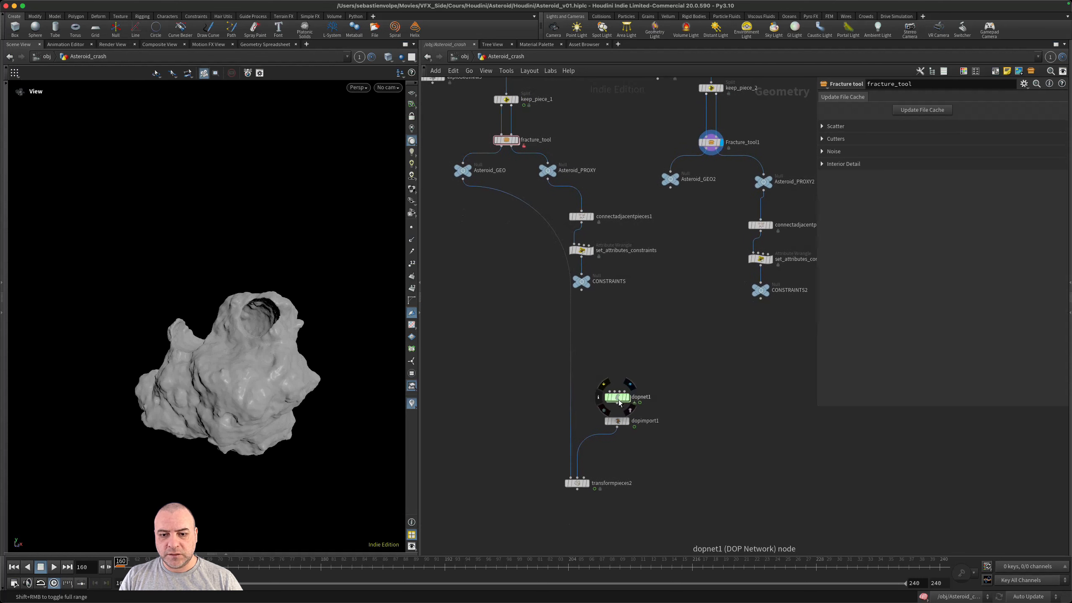
{"action": "double_click", "coordinate": [615, 398]}
{"action": "left_click_drag", "start_coordinate": [563, 307], "coordinate": [633, 282]}
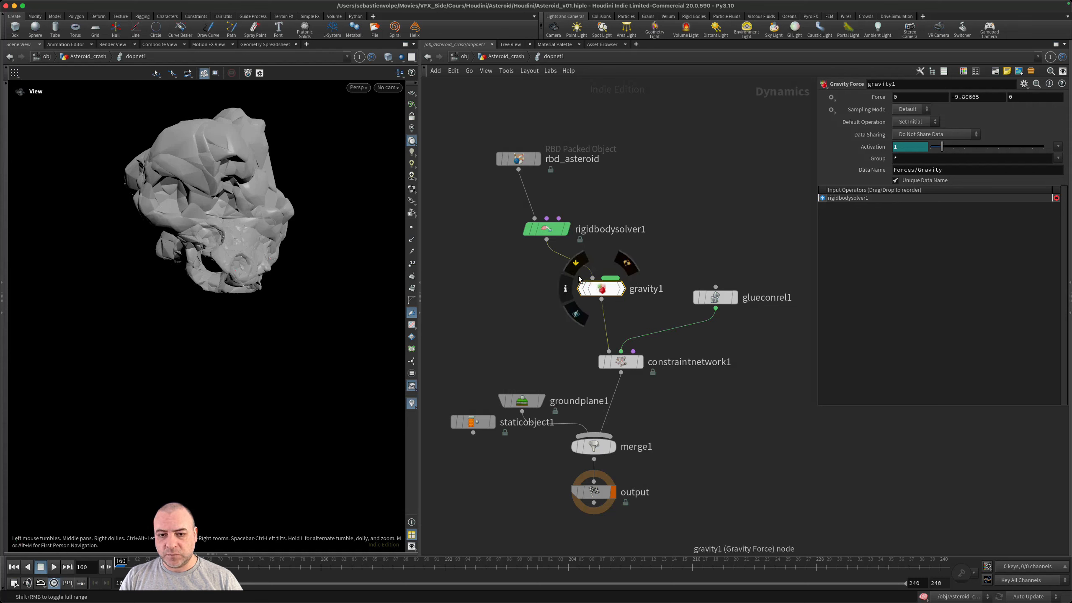
{"action": "left_click", "coordinate": [573, 265]}
{"action": "key", "text": "Delete"}
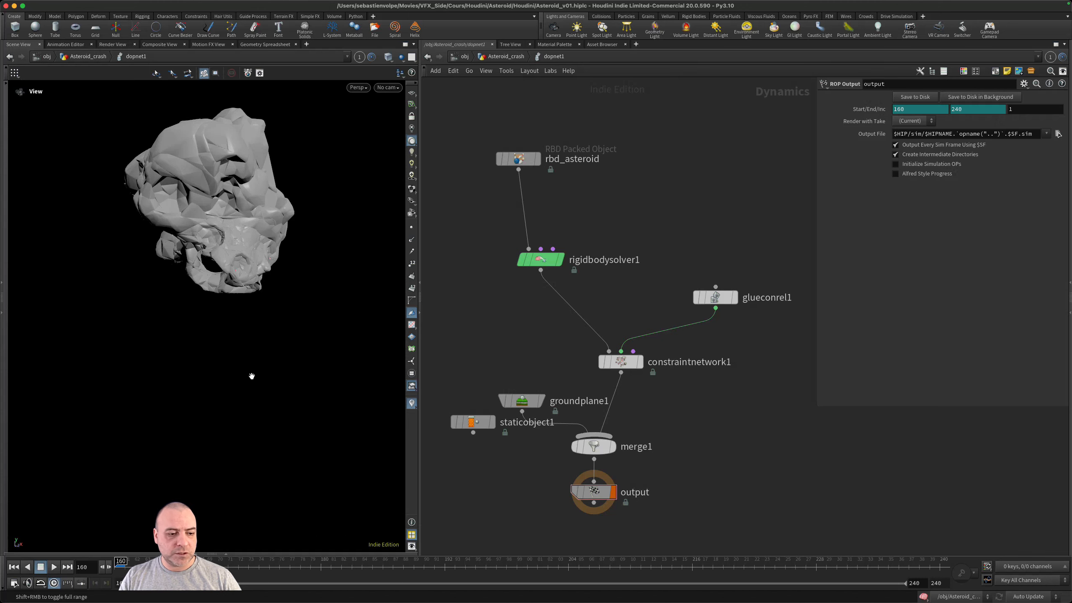
{"action": "left_click", "coordinate": [54, 566]}
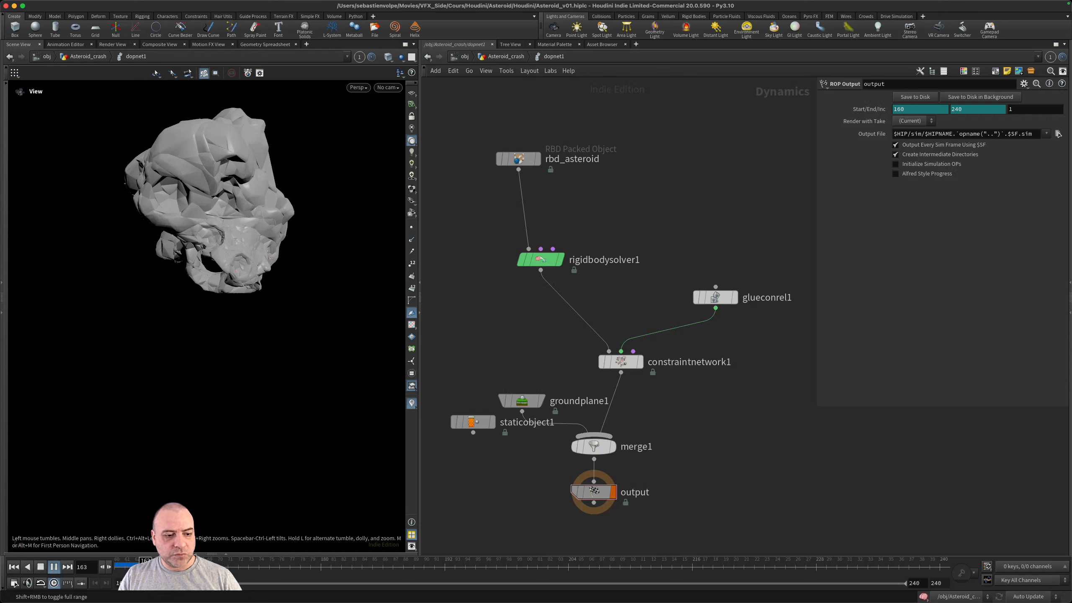
{"action": "left_click", "coordinate": [13, 566]}
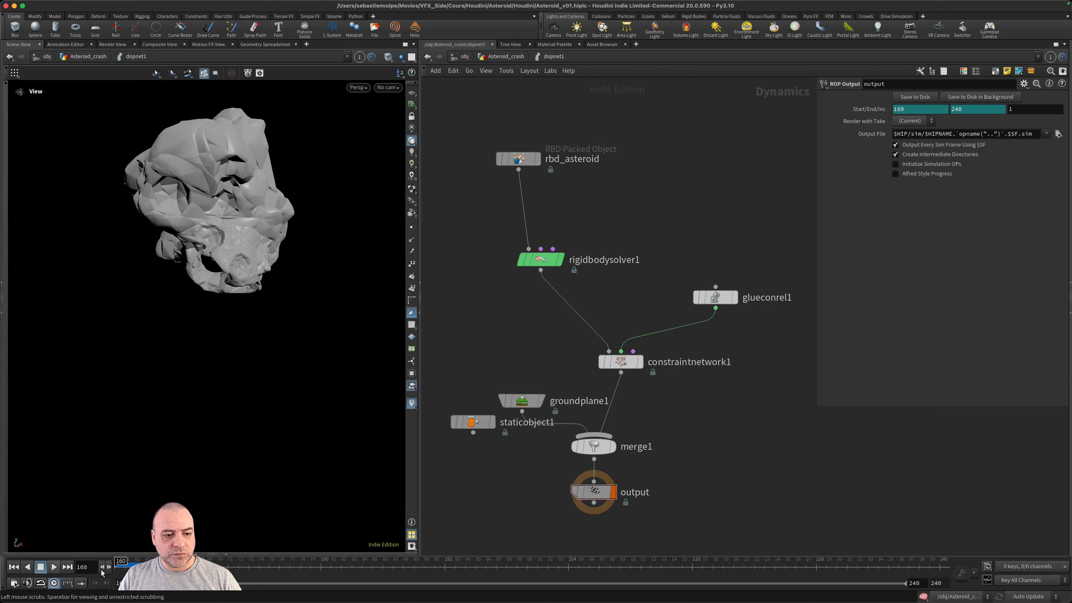
{"action": "left_click", "coordinate": [470, 425]}
{"action": "key", "text": "Delete"}
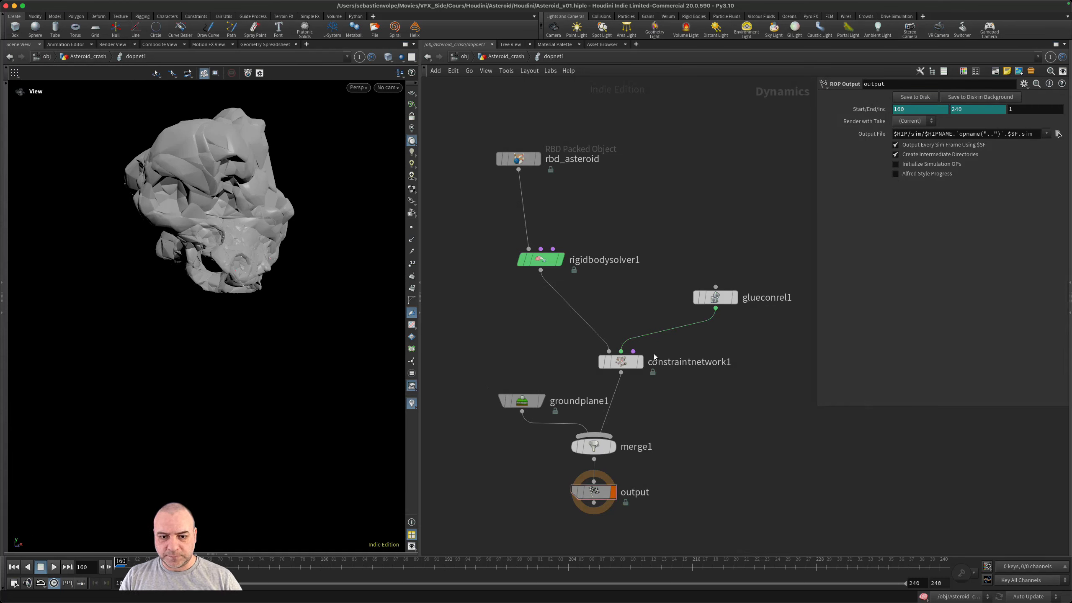
- Enable Inherit Velocity from Point Velocity on rbd_asteroid and preview the simulation from frame 160
{"action": "left_click", "coordinate": [535, 158]}
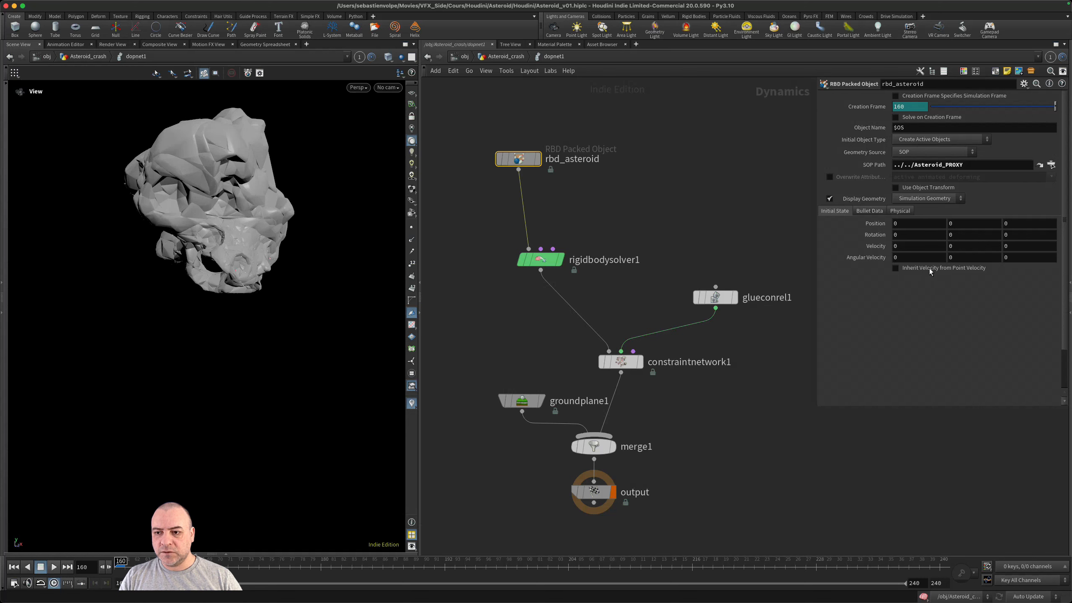
{"action": "left_click", "coordinate": [901, 268]}
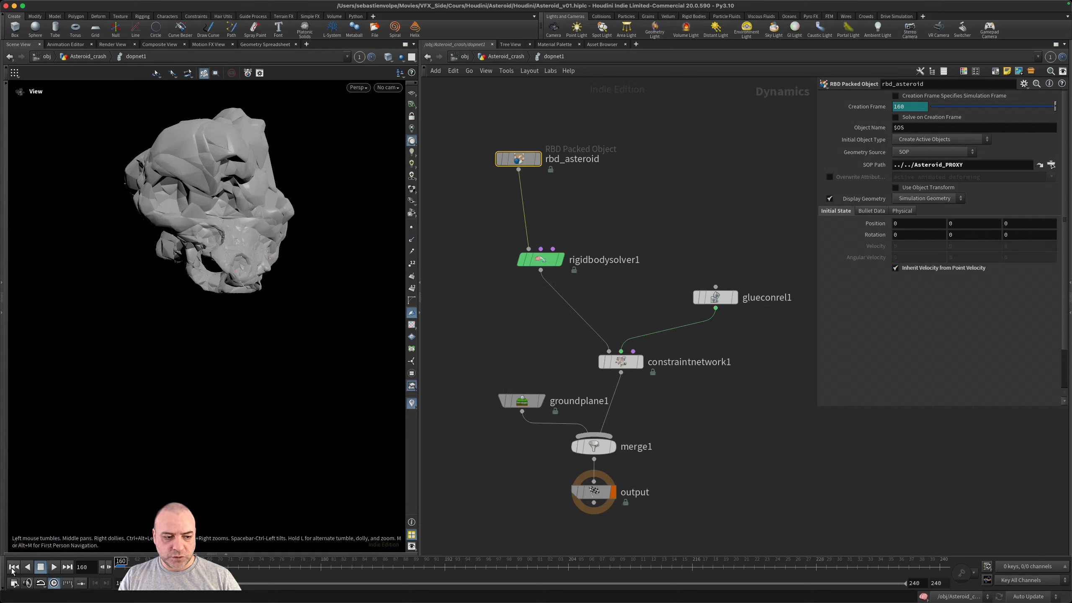
{"action": "left_click", "coordinate": [54, 567]}
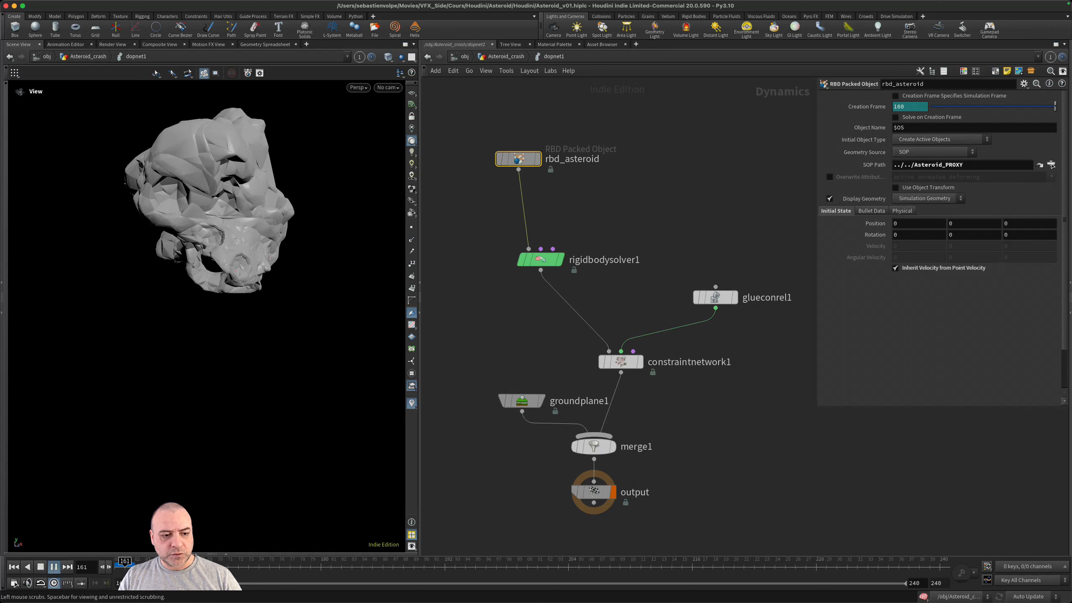
{"action": "left_click", "coordinate": [125, 564]}
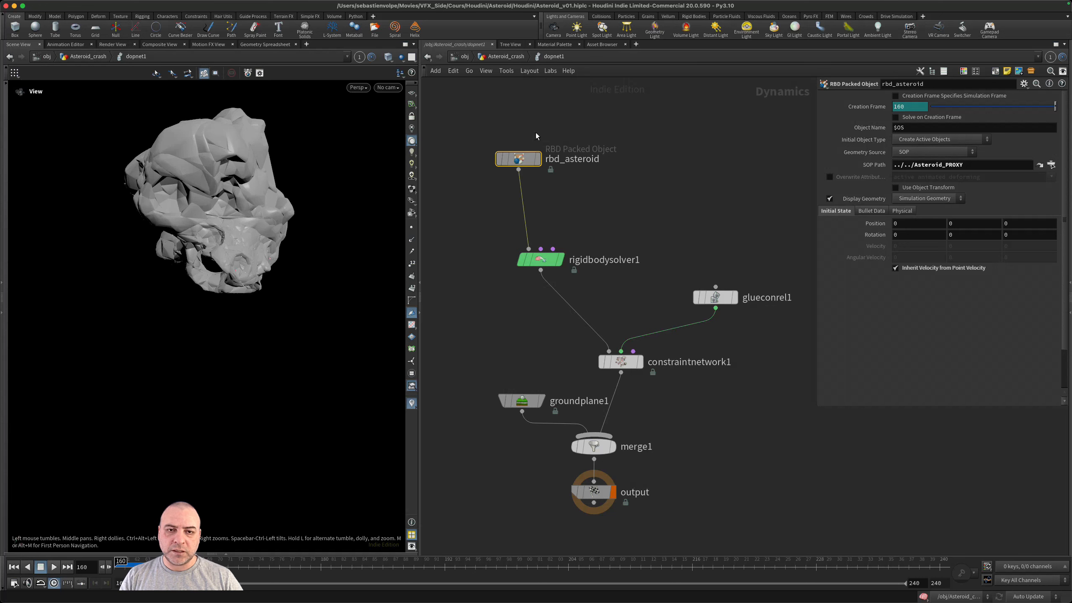
- Inside fracture_tool, set assemble3 to transfer the v attribute and select asteroid_1_proxy_static_cache below it
{"action": "left_click", "coordinate": [500, 58]}
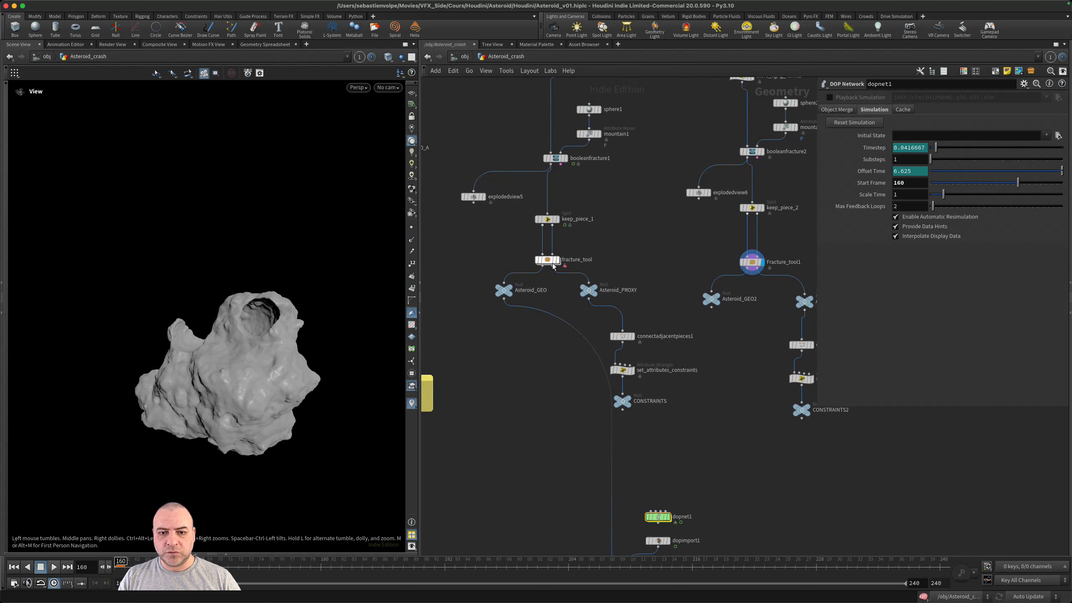
{"action": "scroll", "coordinate": [540, 253], "scroll_direction": "up", "scroll_amount": 5}
{"action": "double_click", "coordinate": [540, 257]}
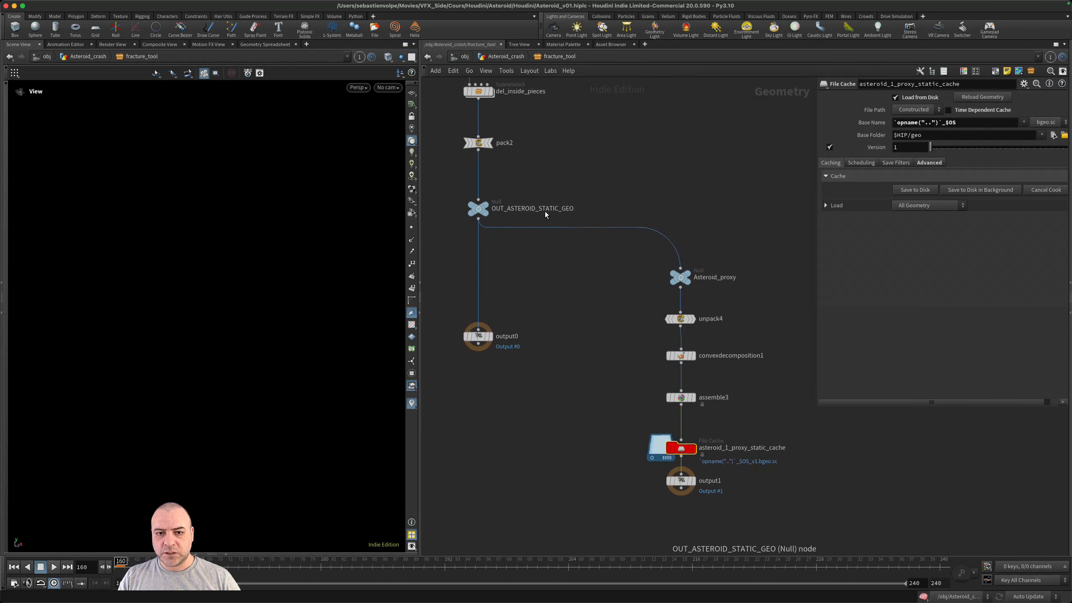
{"action": "middle_click_drag", "start_coordinate": [698, 312], "coordinate": [674, 293]}
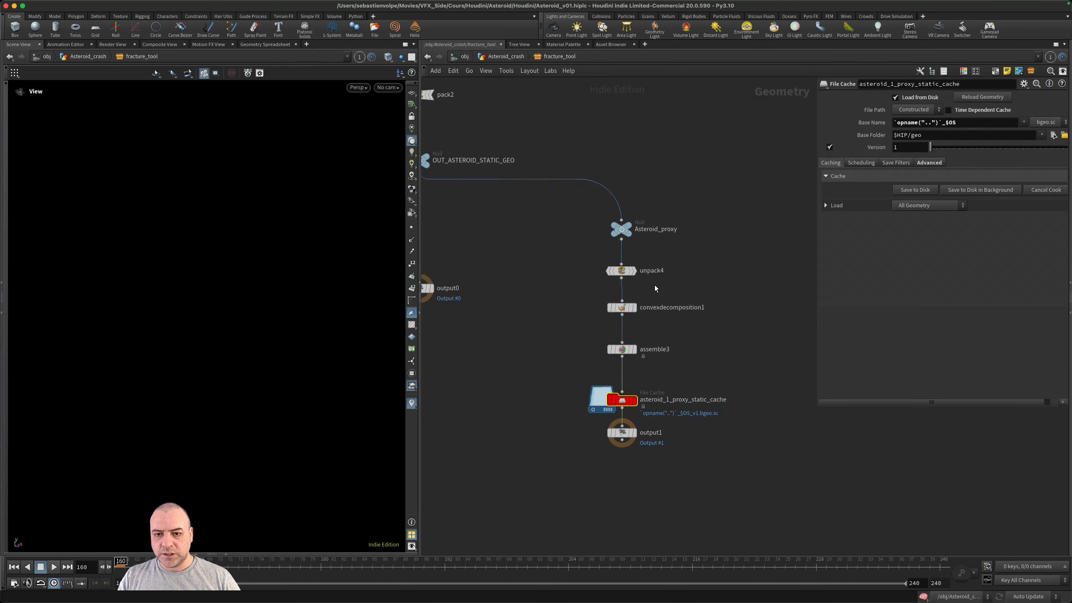
{"action": "scroll", "coordinate": [652, 306], "scroll_direction": "up", "scroll_amount": 5}
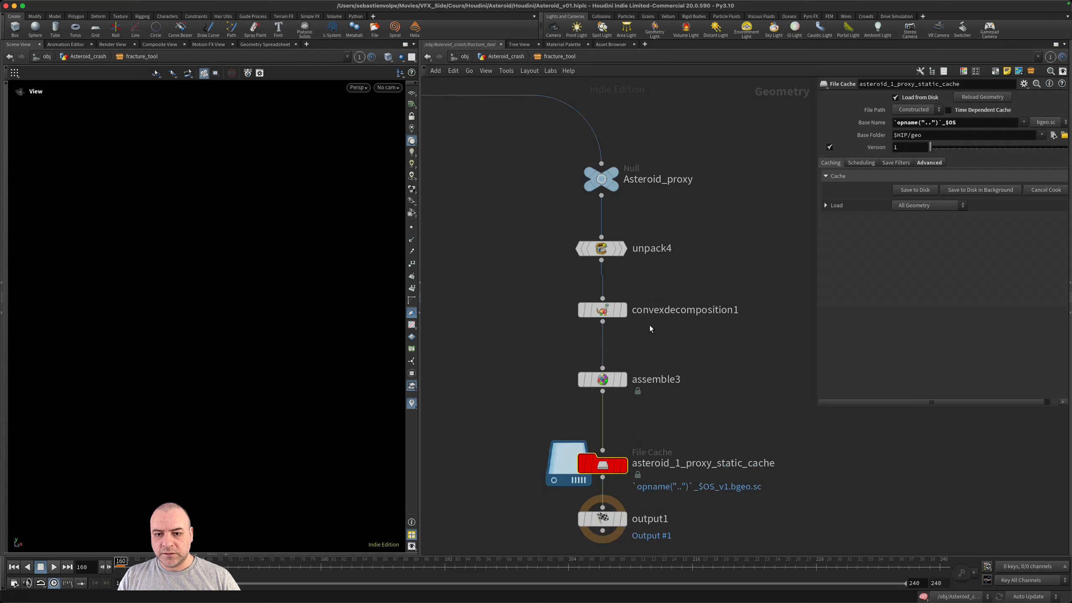
{"action": "left_click", "coordinate": [599, 380]}
{"action": "middle_click_drag", "start_coordinate": [660, 415], "coordinate": [643, 356]}
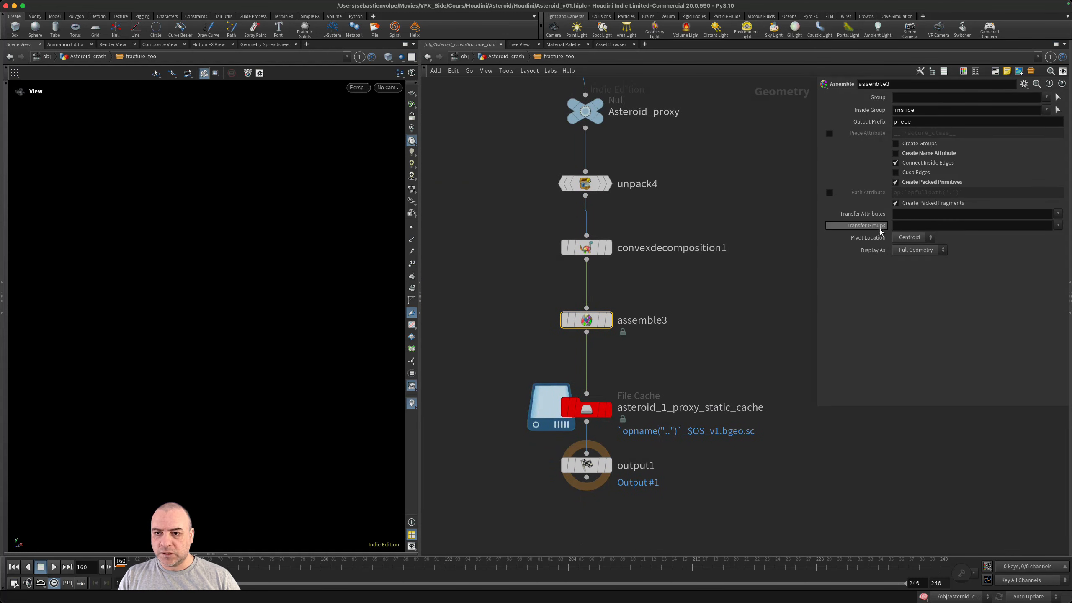
{"action": "left_click", "coordinate": [1058, 214]}
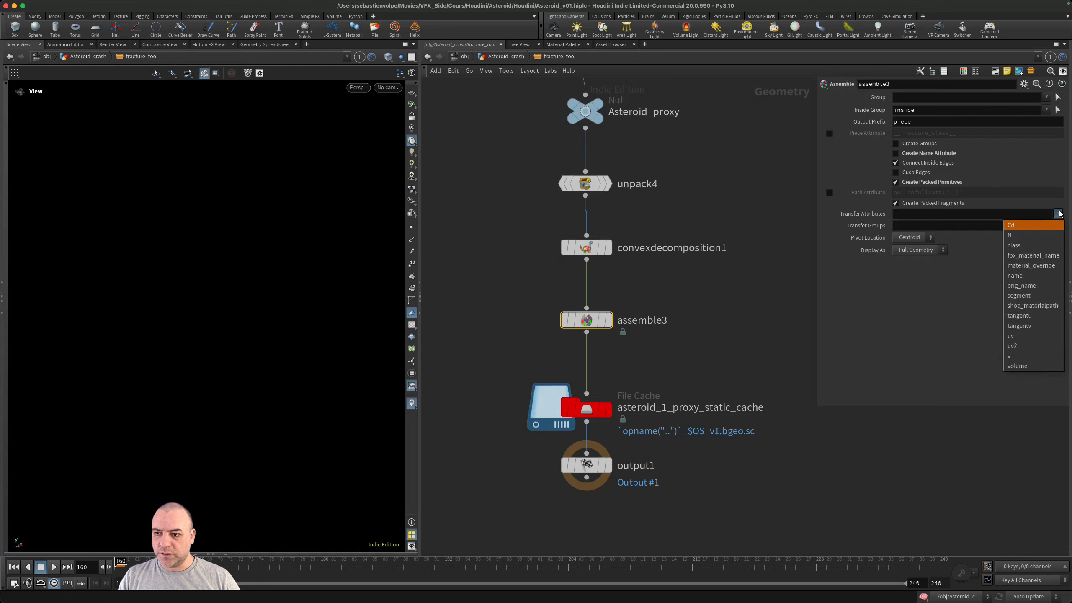
{"action": "left_click", "coordinate": [1021, 356]}
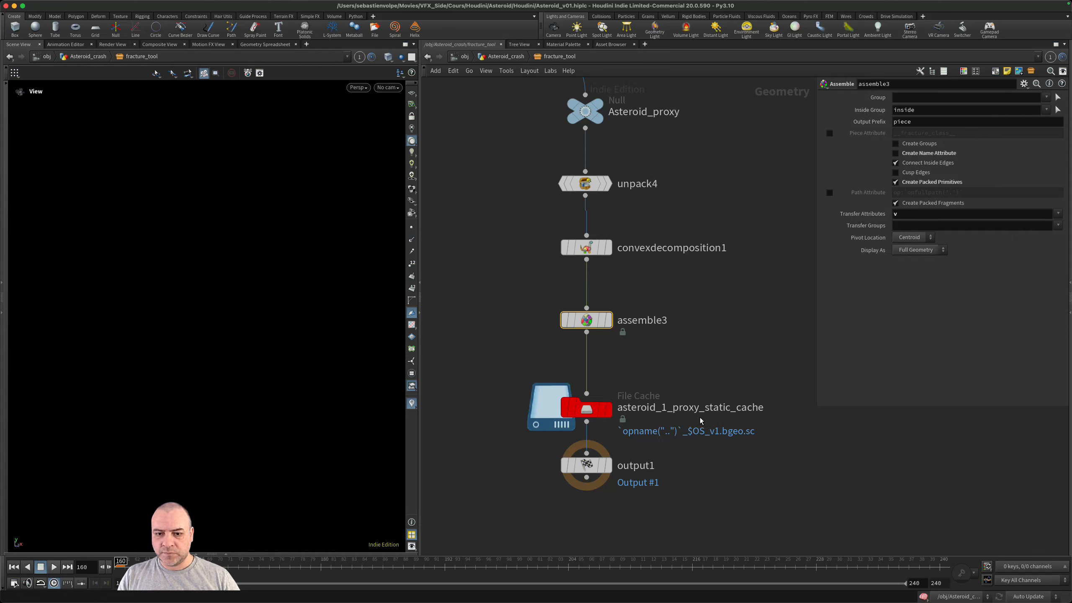
{"action": "left_click", "coordinate": [587, 411]}
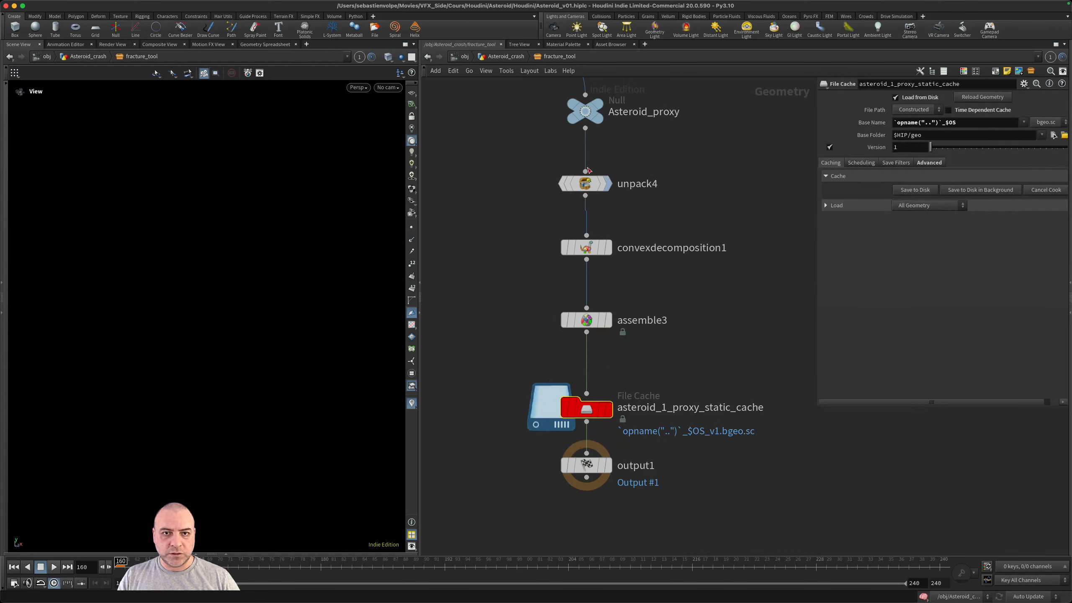
- Display transformpieces2 in Asteroid_crash, play the simulation with the high-resolution pieces and return to frame 160
{"action": "left_click", "coordinate": [498, 58]}
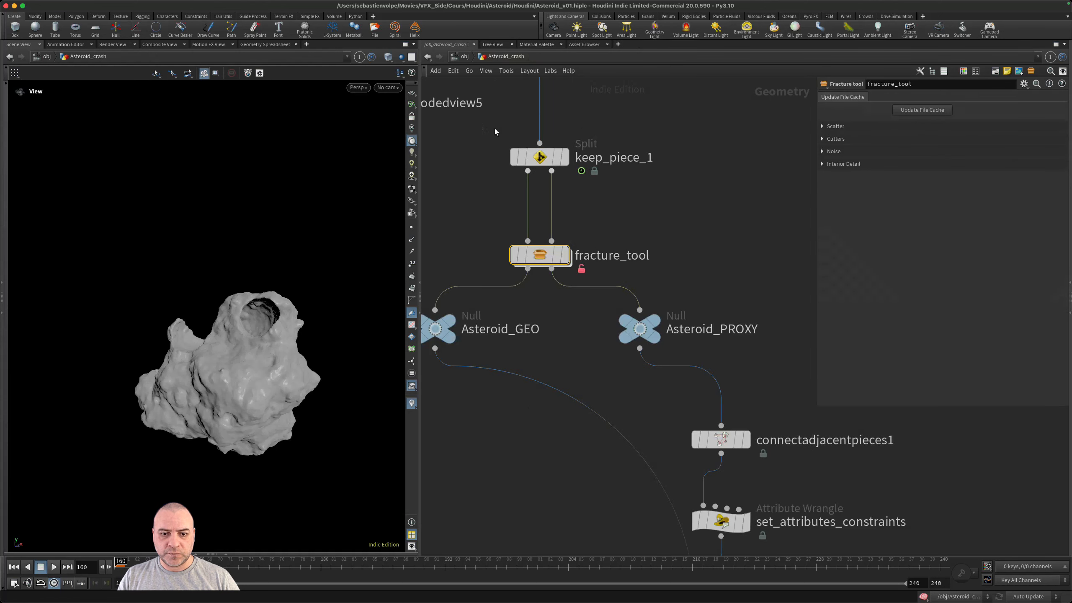
{"action": "scroll", "coordinate": [508, 443], "scroll_direction": "down", "scroll_amount": 3}
{"action": "middle_click_drag", "start_coordinate": [518, 474], "coordinate": [549, 262]}
{"action": "left_click_drag", "start_coordinate": [635, 505], "coordinate": [671, 457]}
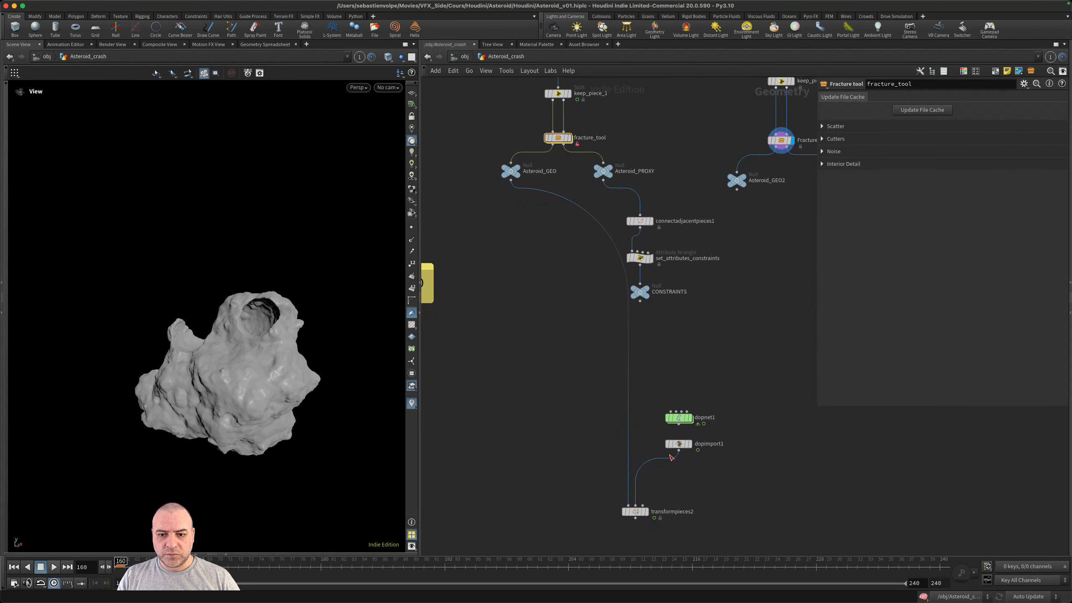
{"action": "middle_click_drag", "start_coordinate": [696, 462], "coordinate": [671, 413]}
{"action": "scroll", "coordinate": [668, 406], "scroll_direction": "up", "scroll_amount": 2}
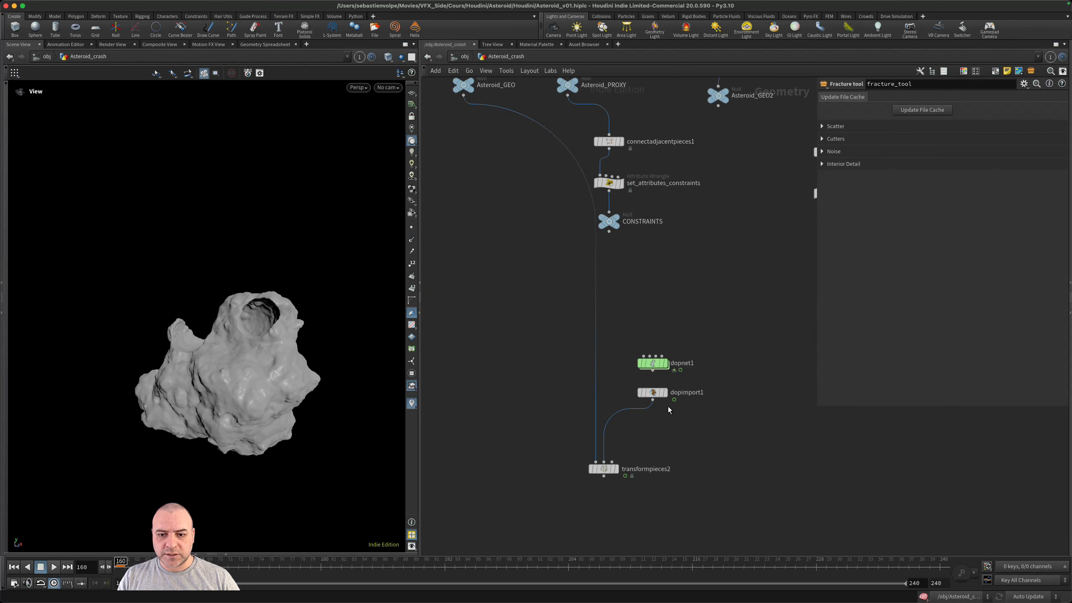
{"action": "left_click", "coordinate": [615, 470]}
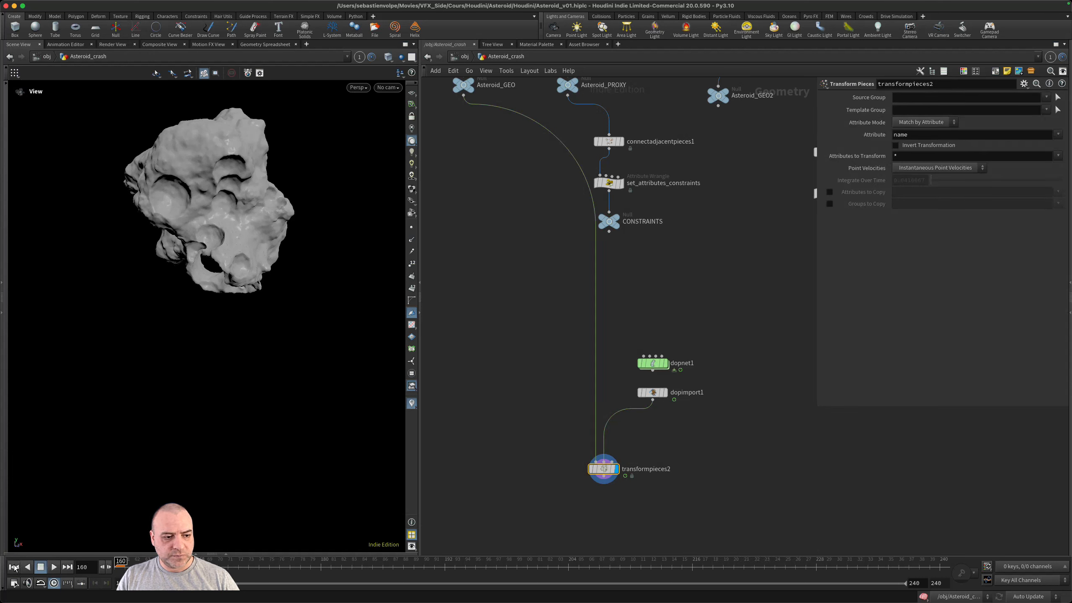
{"action": "left_click", "coordinate": [54, 567]}
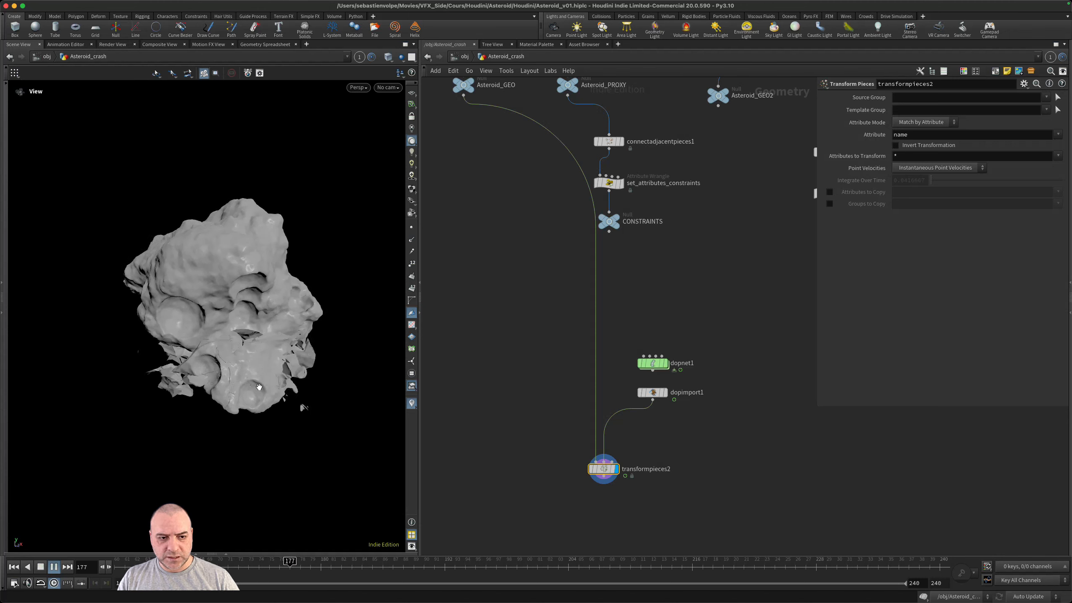
{"action": "left_click_drag", "start_coordinate": [363, 566], "coordinate": [111, 569]}
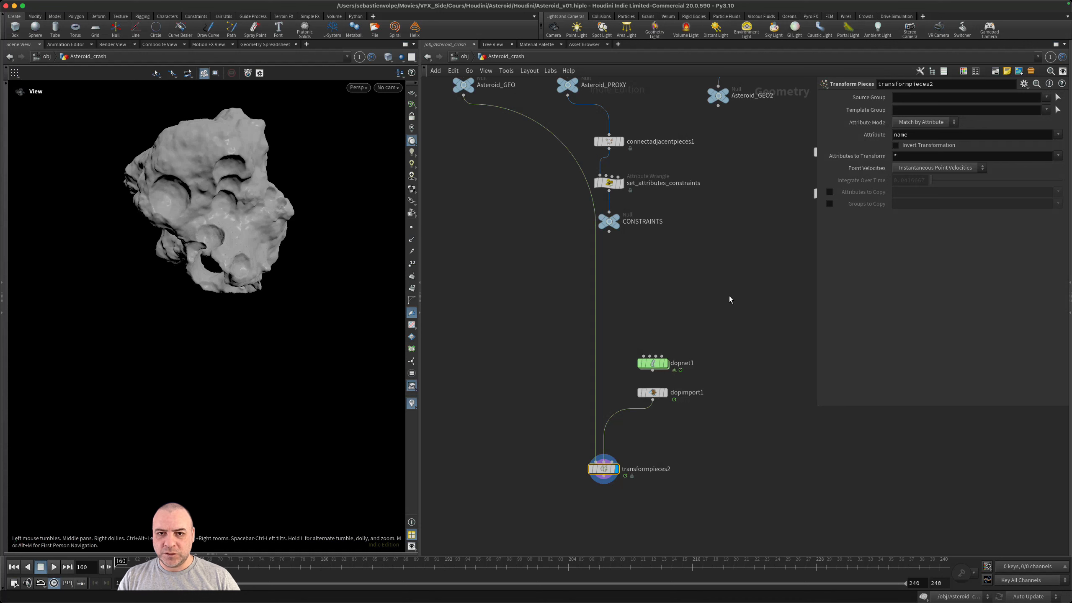
- Save the node type of fracture_tool to store its edited asset definition
{"action": "middle_click_drag", "start_coordinate": [728, 298], "coordinate": [696, 473]}
{"action": "middle_click_drag", "start_coordinate": [687, 425], "coordinate": [717, 469]}
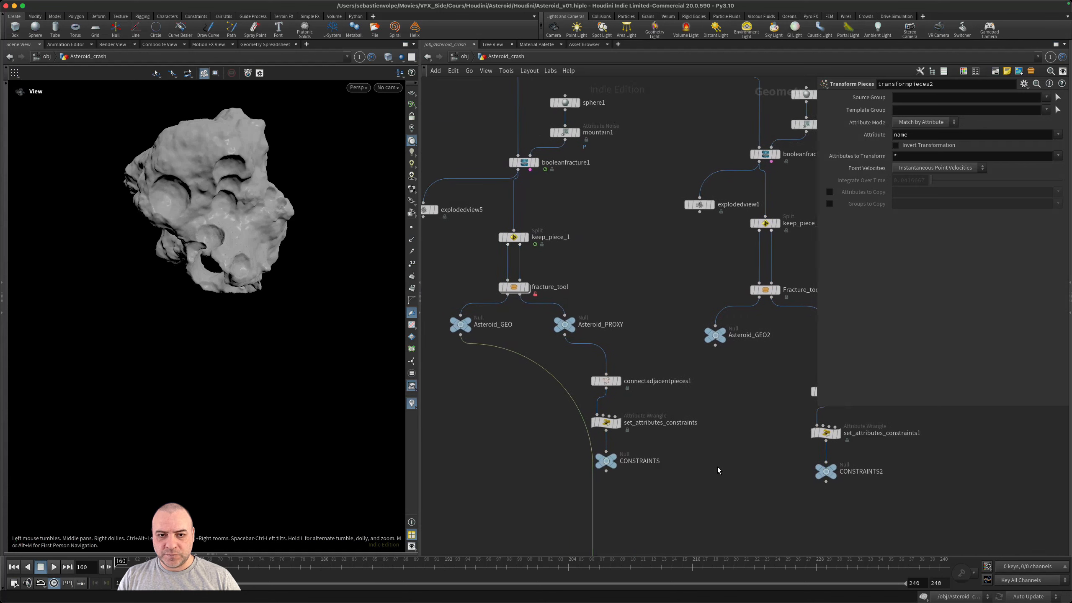
{"action": "right_click", "coordinate": [515, 290]}
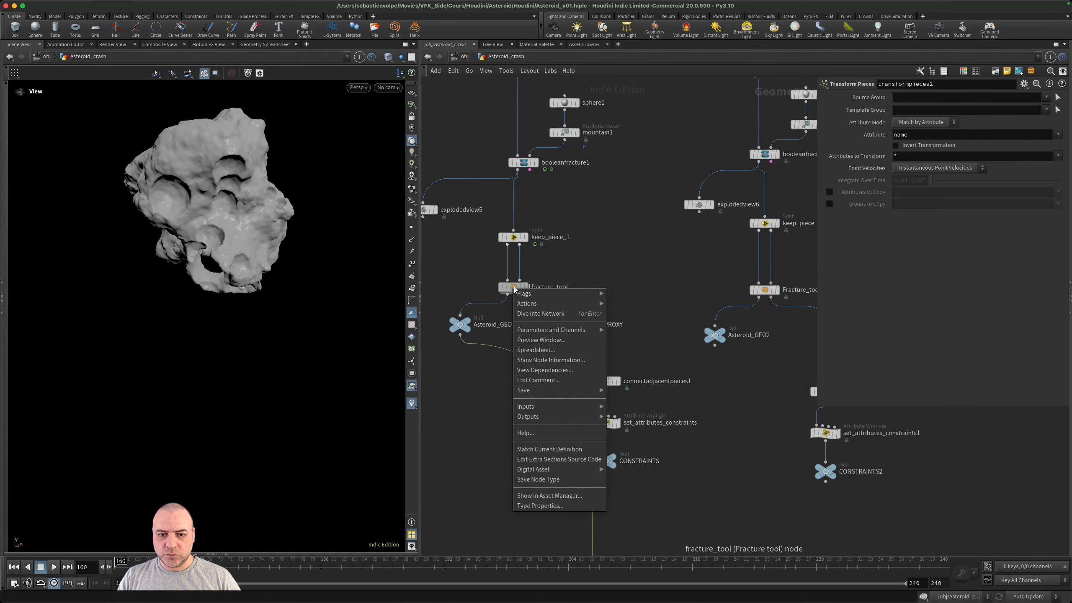
{"action": "left_click", "coordinate": [558, 479]}
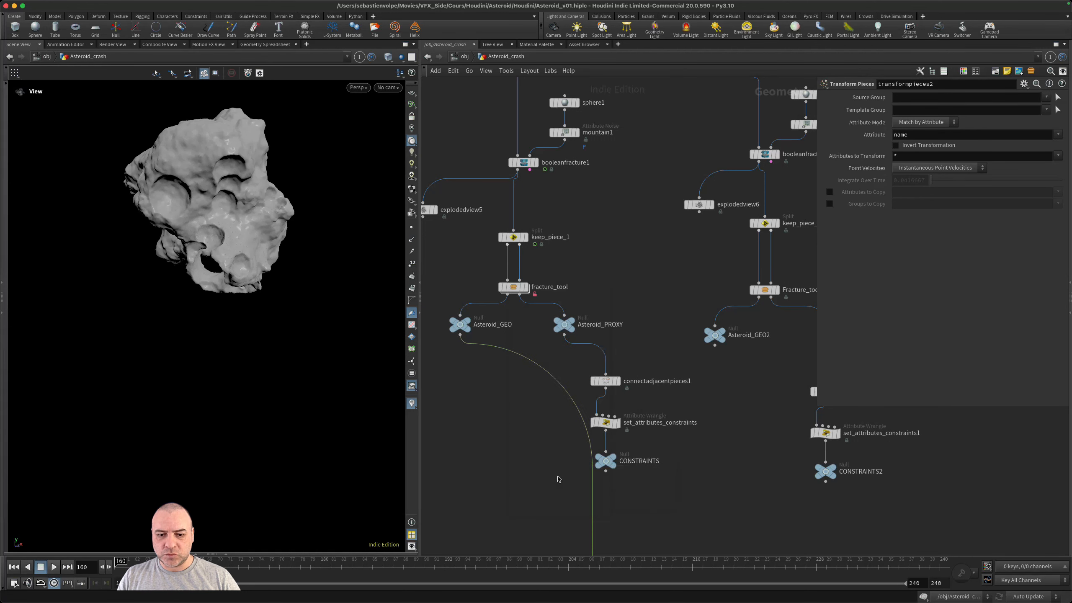
- Update the file cache of Fracture_tool1 in the second piece's branch
{"action": "middle_click_drag", "start_coordinate": [718, 439], "coordinate": [587, 486]}
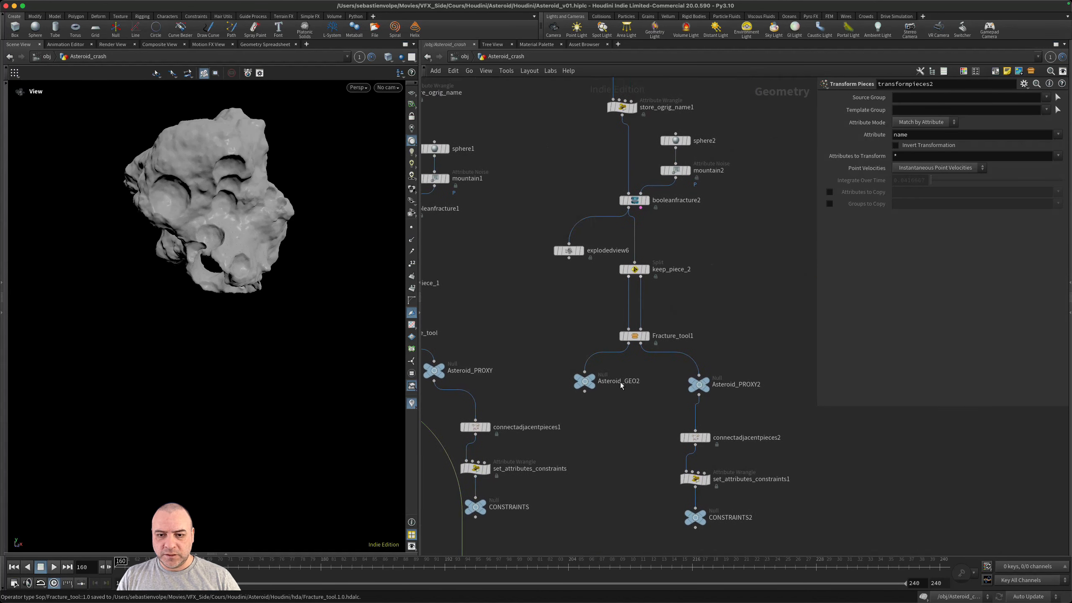
{"action": "scroll", "coordinate": [621, 359], "scroll_direction": "up", "scroll_amount": 1}
{"action": "left_click", "coordinate": [635, 337]}
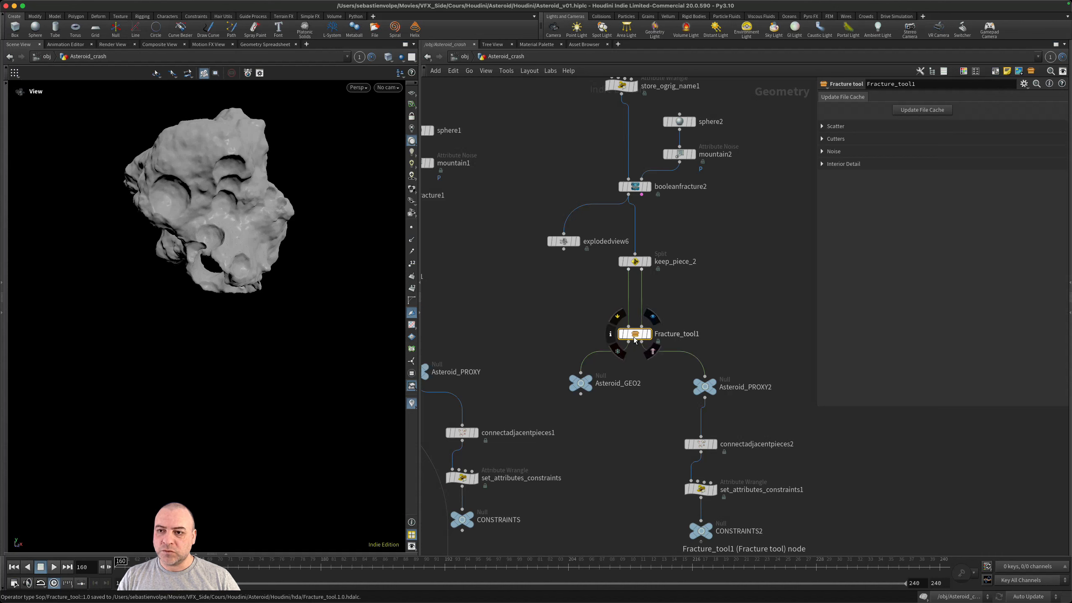
{"action": "left_click", "coordinate": [930, 110]}
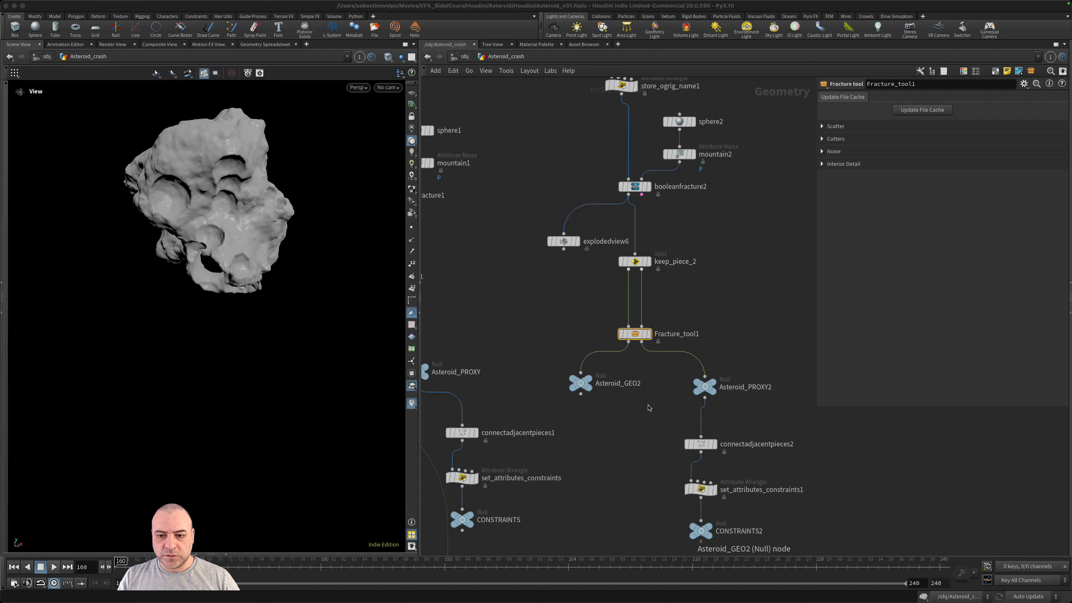
{"action": "left_click", "coordinate": [649, 406]}
- Display Asteroid_PROXY2 and set_attributes_constraints1 to inspect the second piece's proxy fracture and its constraint lines
{"action": "middle_click_drag", "start_coordinate": [661, 420], "coordinate": [642, 338]}
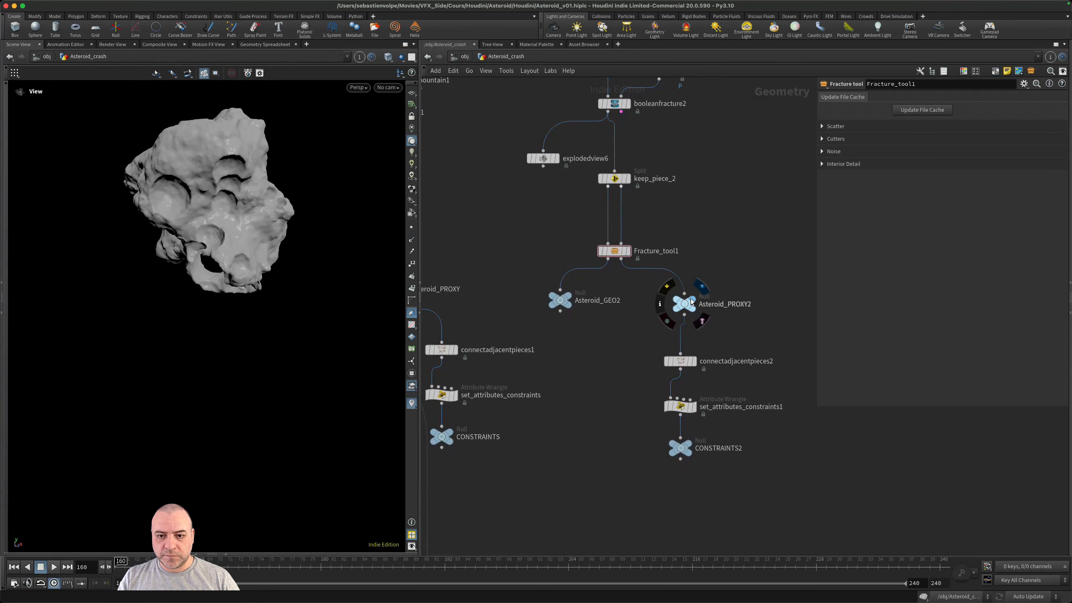
{"action": "left_click", "coordinate": [701, 294]}
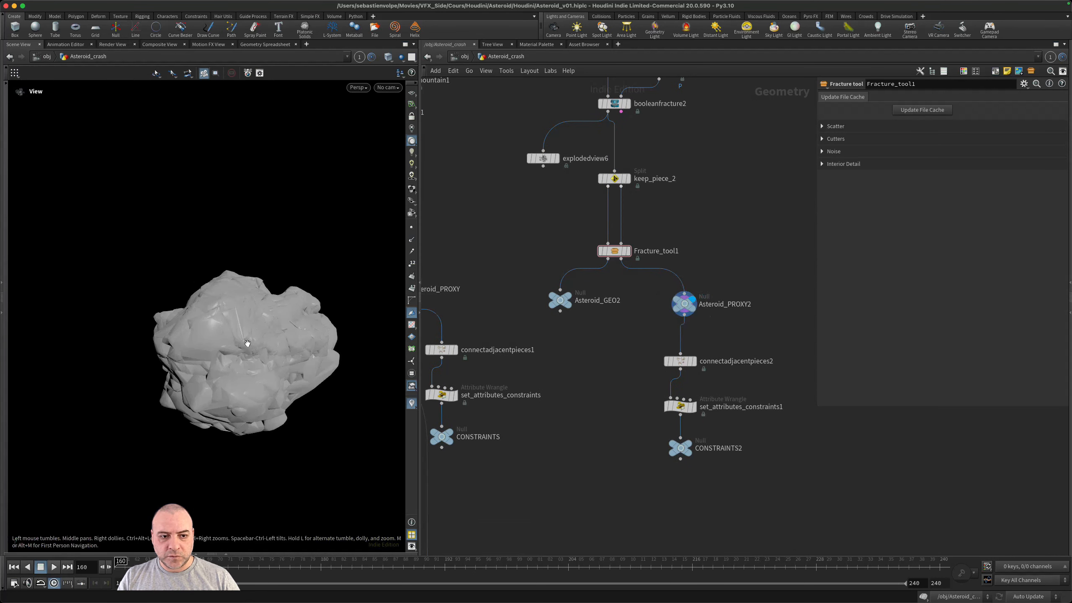
{"action": "left_click_drag", "start_coordinate": [245, 333], "coordinate": [328, 402]}
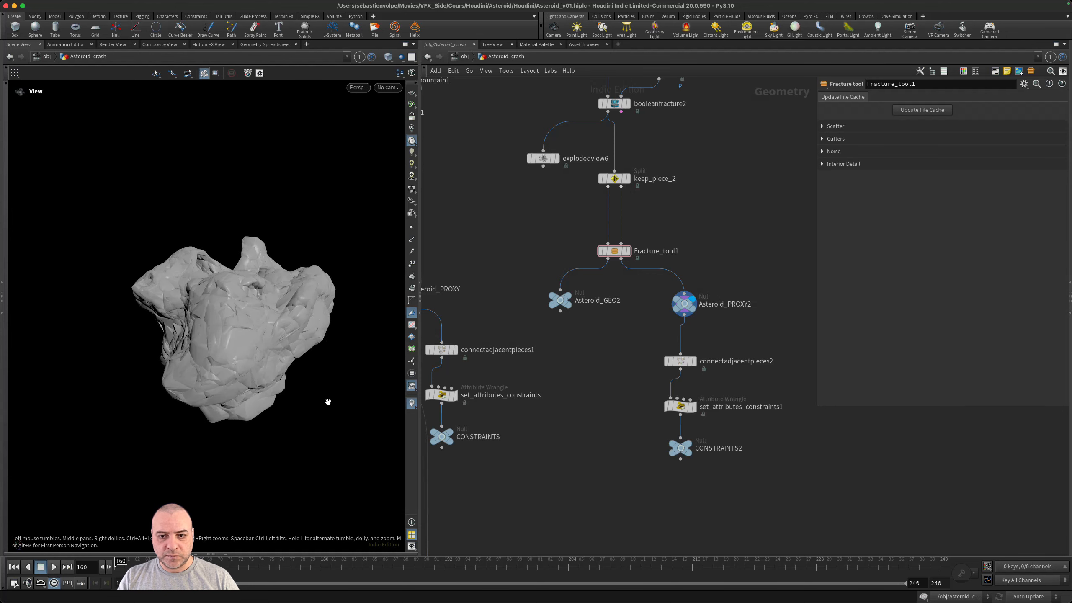
{"action": "left_click", "coordinate": [694, 406]}
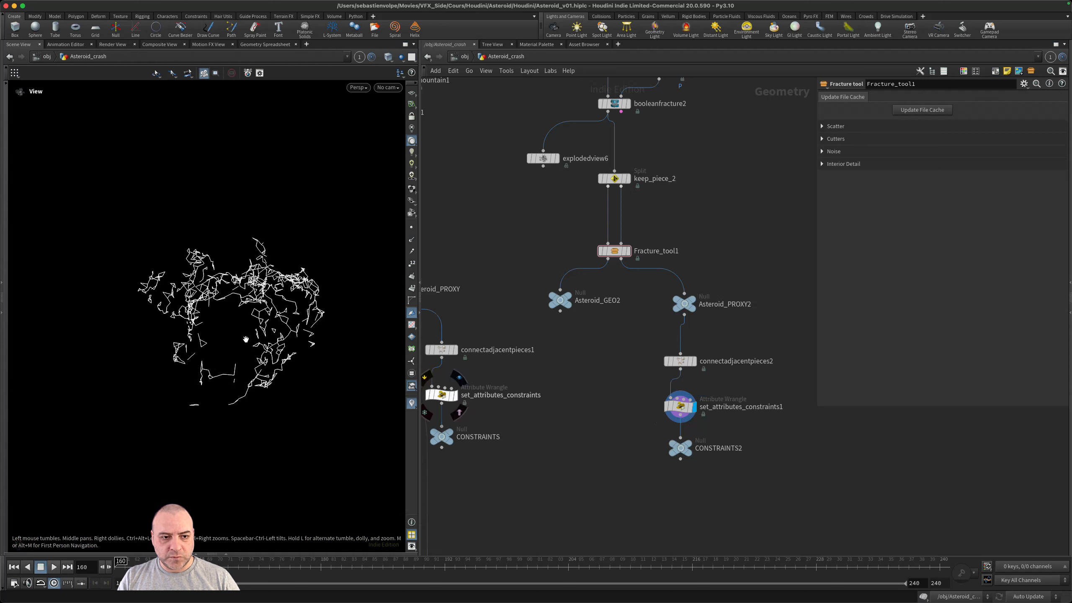
- Move dopnet1, dopimport1 and transformpieces2 together to sit between the two asteroid piece branches
{"action": "middle_click_drag", "start_coordinate": [516, 499], "coordinate": [588, 354]}
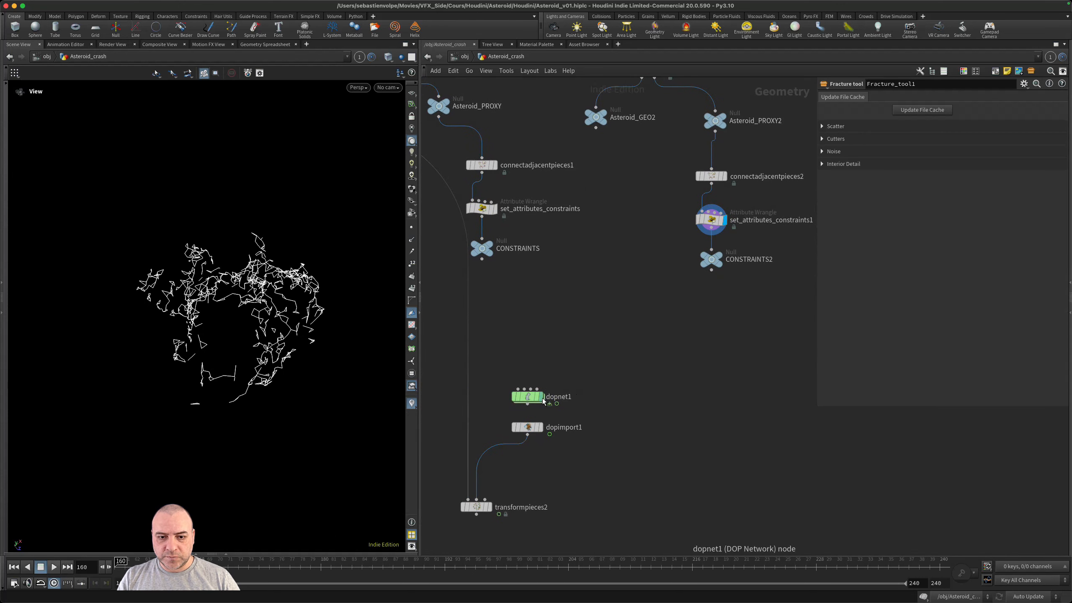
{"action": "left_click_drag", "start_coordinate": [608, 365], "coordinate": [461, 524]}
{"action": "left_click_drag", "start_coordinate": [529, 426], "coordinate": [628, 307]}
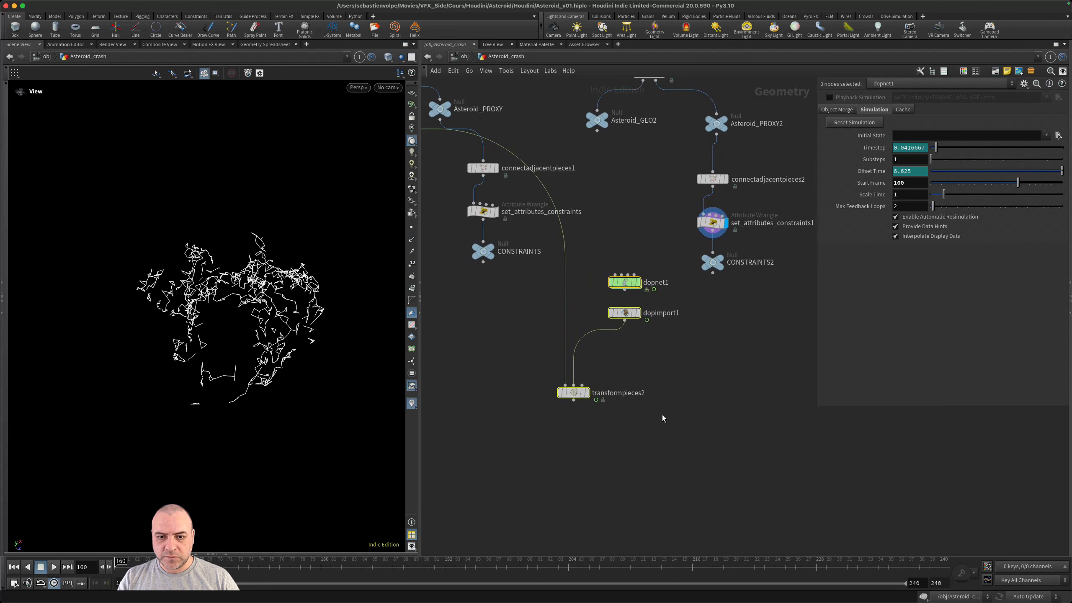
{"action": "middle_click_drag", "start_coordinate": [660, 414], "coordinate": [666, 489]}
{"action": "middle_click_drag", "start_coordinate": [611, 301], "coordinate": [724, 410]}
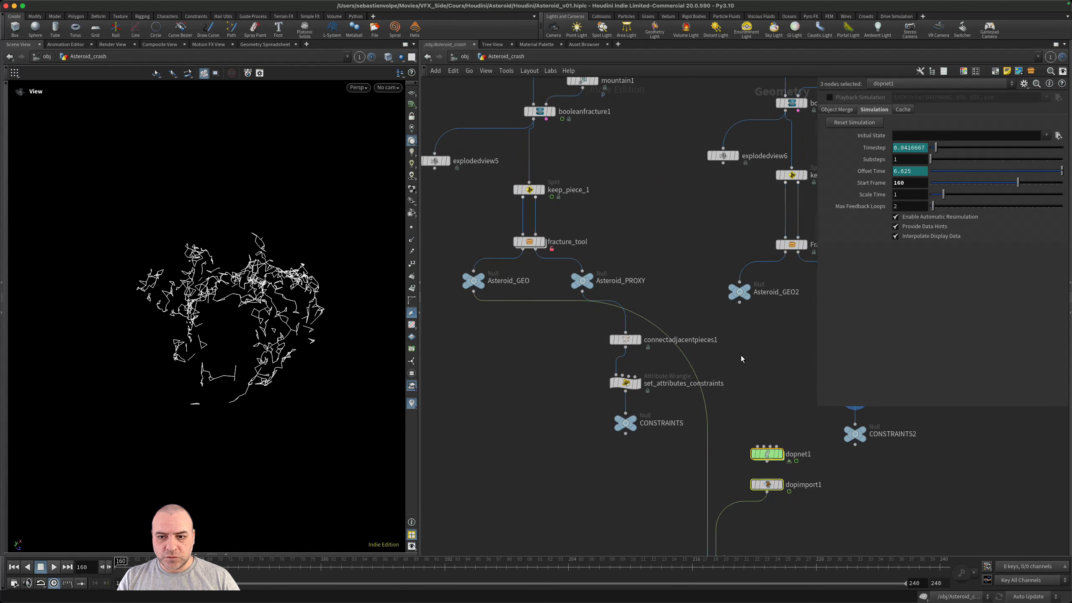
- Rewire the first input of transformpieces2 from Asteroid_GEO to Asteroid_GEO2
{"action": "middle_click_drag", "start_coordinate": [740, 355], "coordinate": [606, 370]}
{"action": "left_click", "coordinate": [592, 371]}
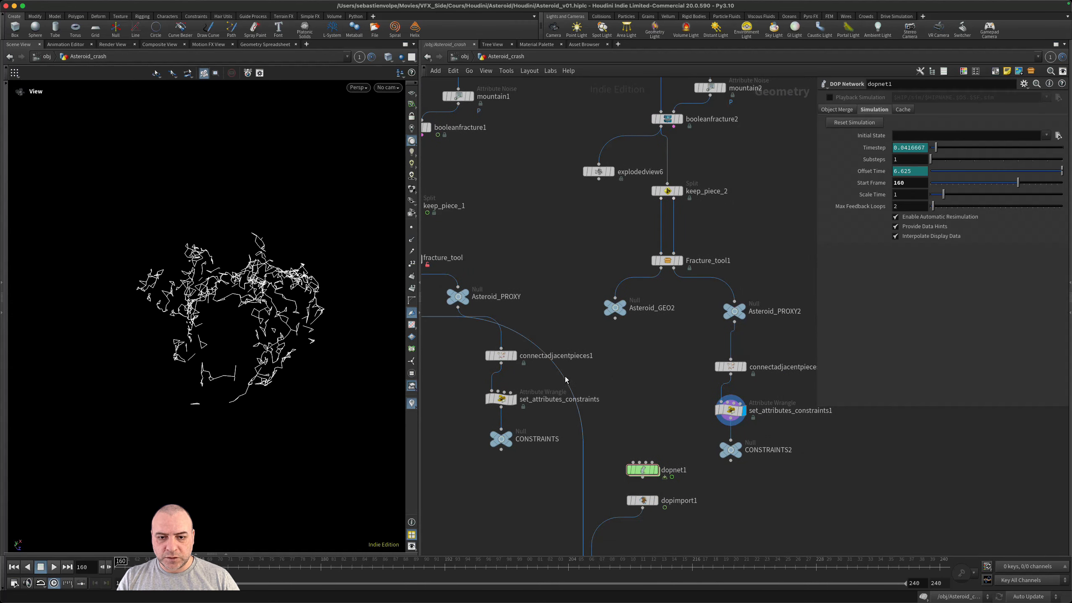
{"action": "left_click_drag", "start_coordinate": [565, 376], "coordinate": [609, 326]}
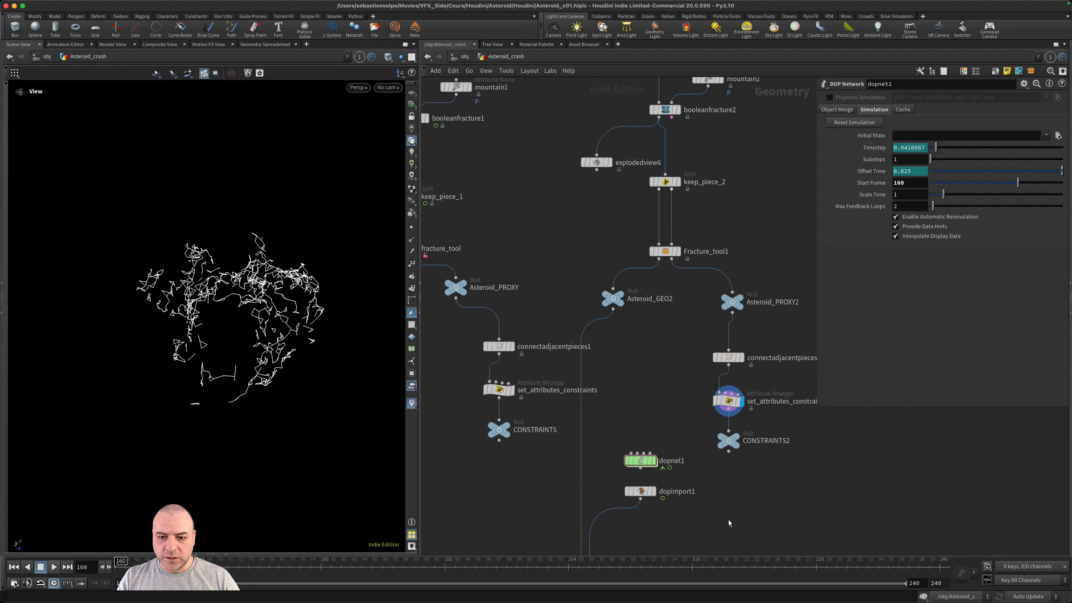
{"action": "middle_click_drag", "start_coordinate": [728, 519], "coordinate": [716, 432]}
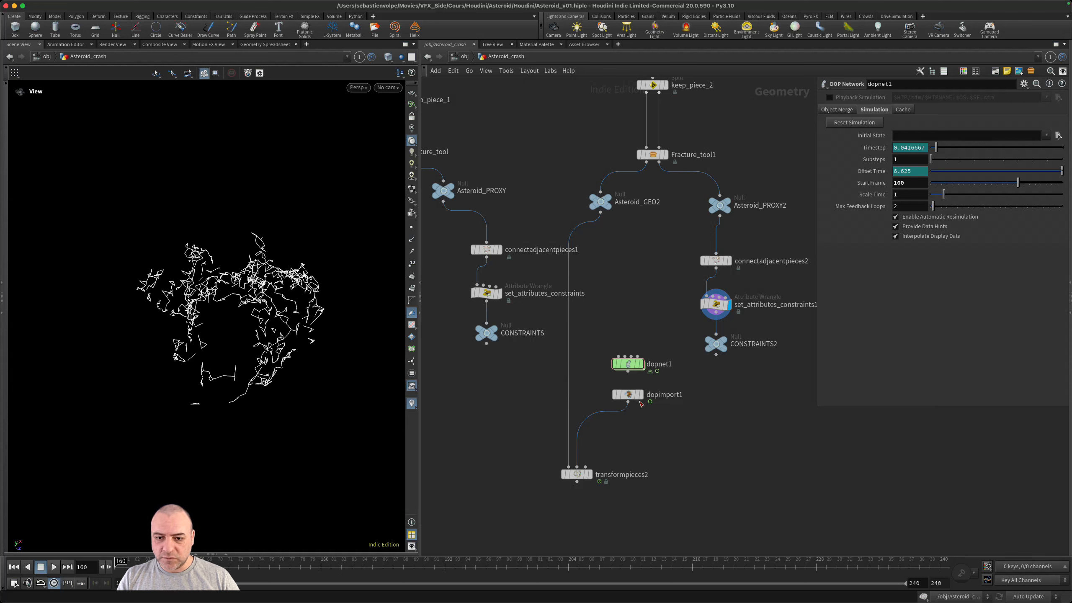
{"action": "left_click_drag", "start_coordinate": [645, 324], "coordinate": [638, 399]}
{"action": "scroll", "coordinate": [710, 382], "scroll_direction": "up", "scroll_amount": 1}
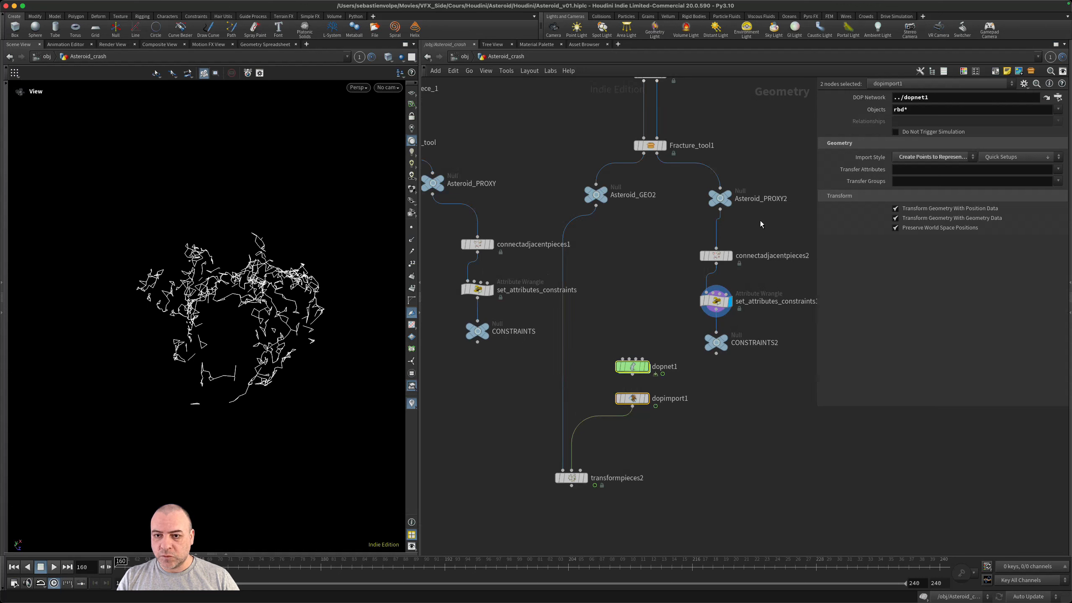
- Copy Asteroid_PROXY2 and, inside dopnet1, set the SOP Path of rbd_asteroid to ../../Asteroid_PROXY2
{"action": "left_click_drag", "start_coordinate": [760, 220], "coordinate": [693, 195]}
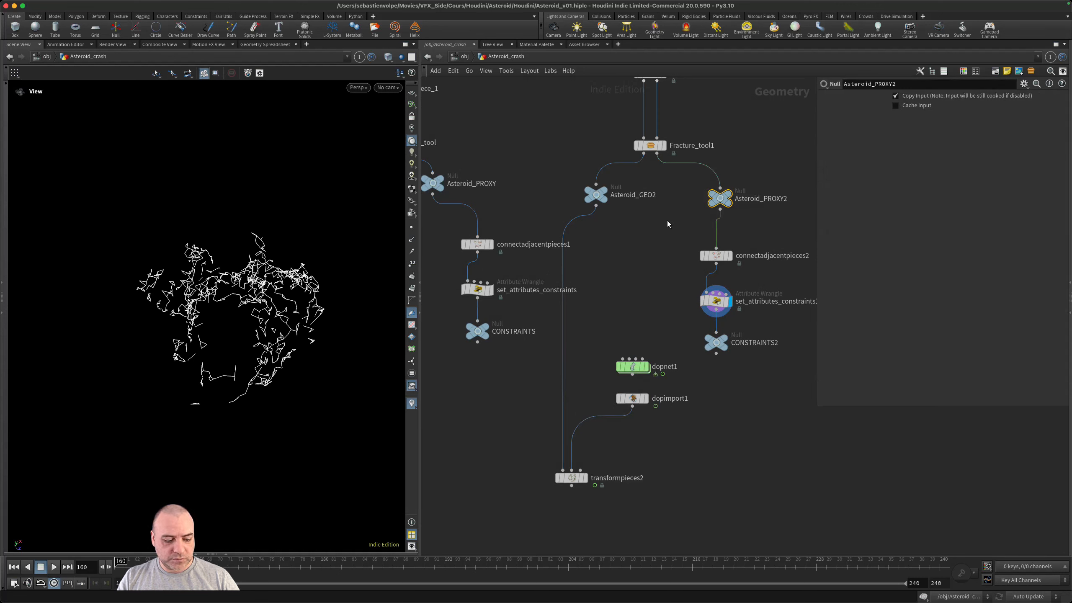
{"action": "key", "text": "ctrl+c"}
{"action": "double_click", "coordinate": [633, 367]}
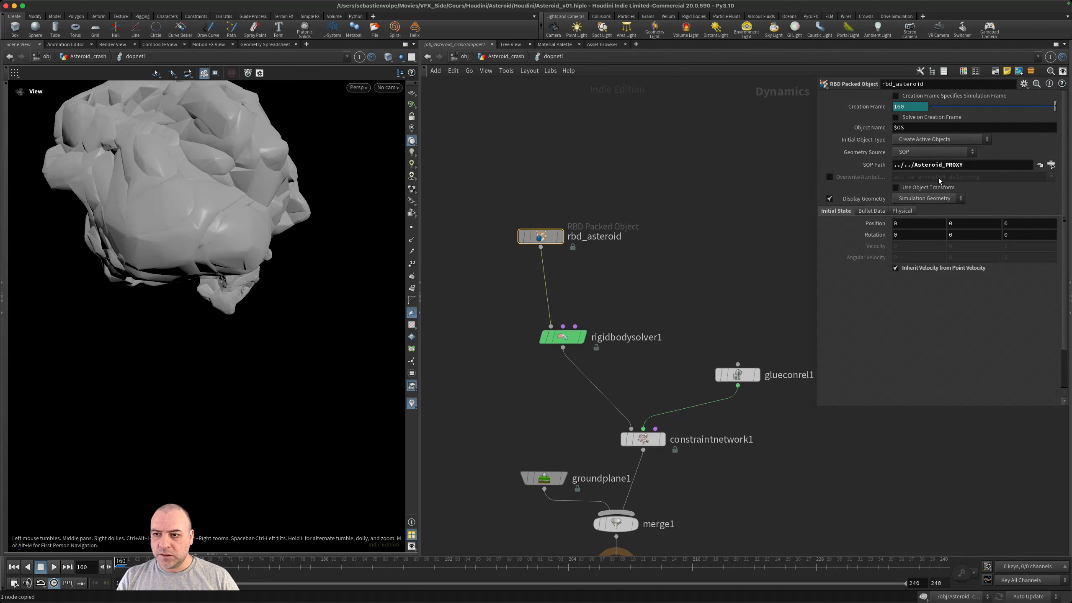
{"action": "left_click", "coordinate": [973, 162]}
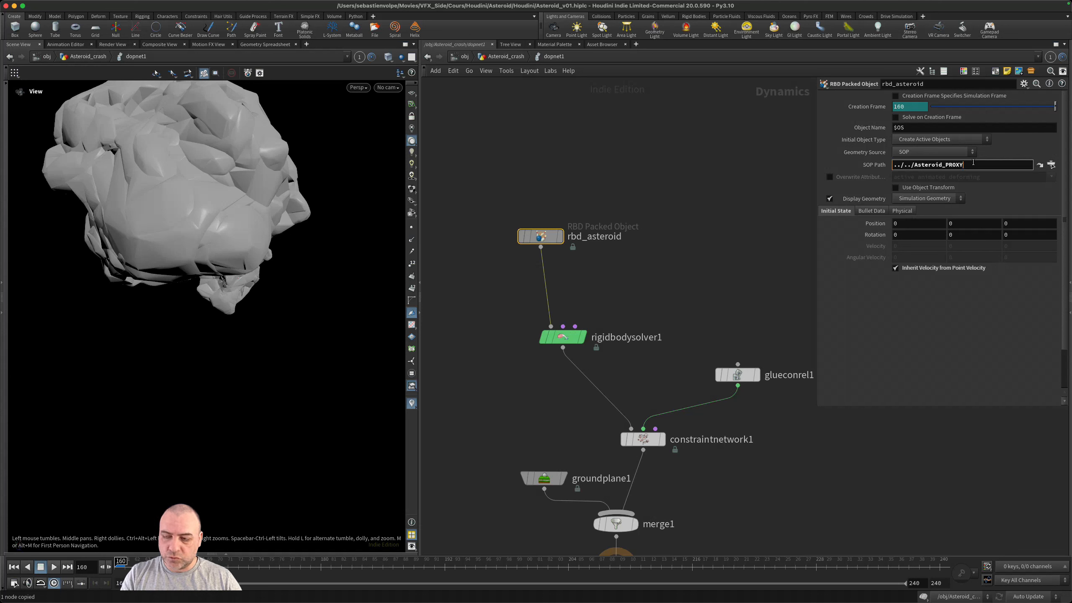
{"action": "key", "text": "Return"}
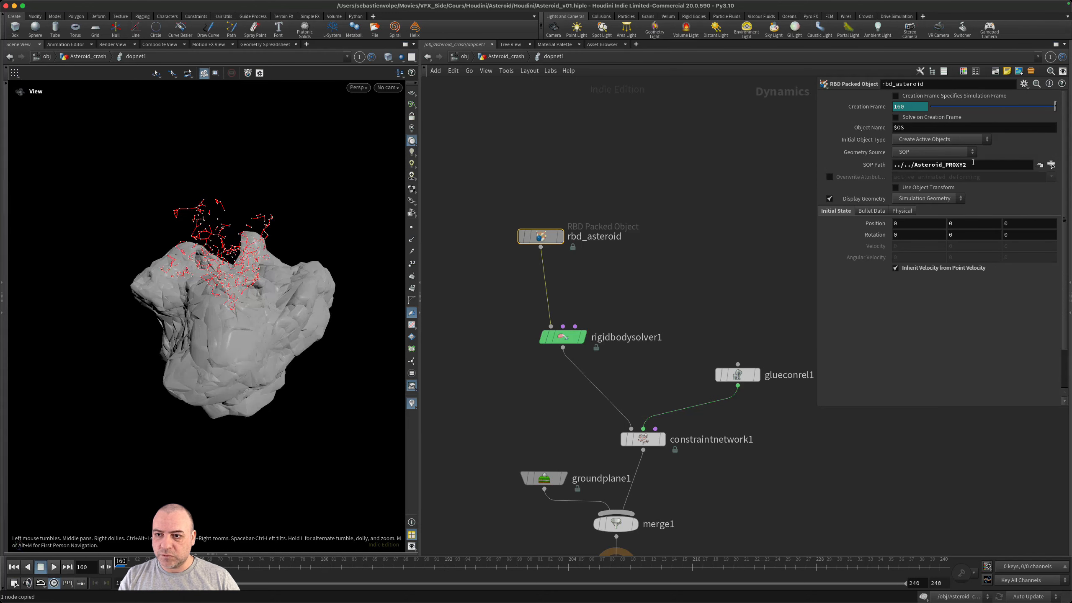
{"action": "left_click", "coordinate": [696, 158]}
- Set the SOP Path of constraintnetwork1 to ../../CONSTRAINTS2 and frame the second asteroid piece for viewing
{"action": "middle_click_drag", "start_coordinate": [693, 318], "coordinate": [622, 252]}
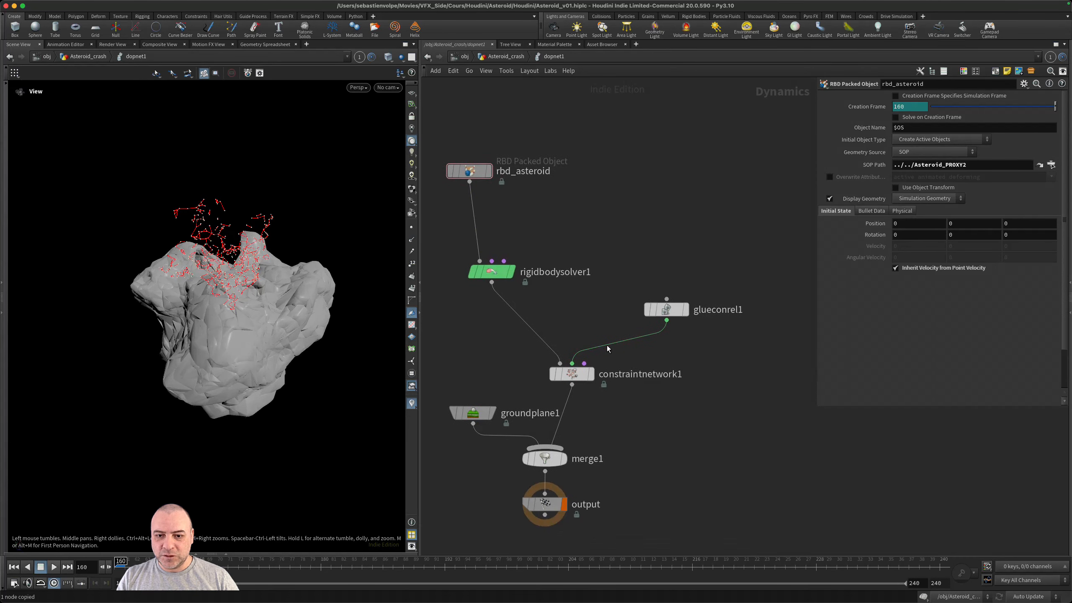
{"action": "mouse_move", "coordinate": [583, 376]}
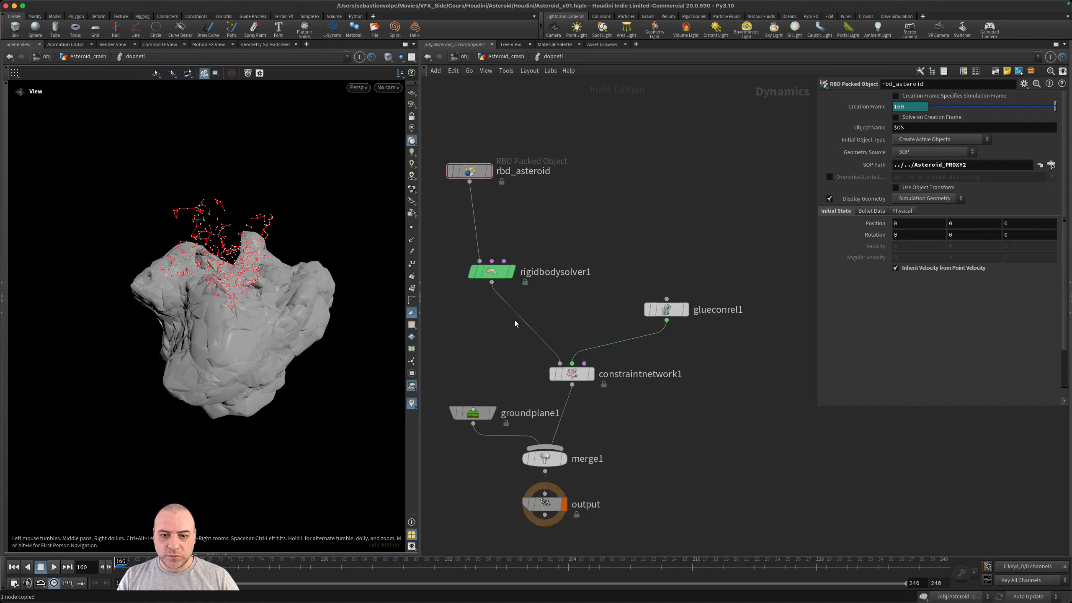
{"action": "left_click", "coordinate": [572, 374]}
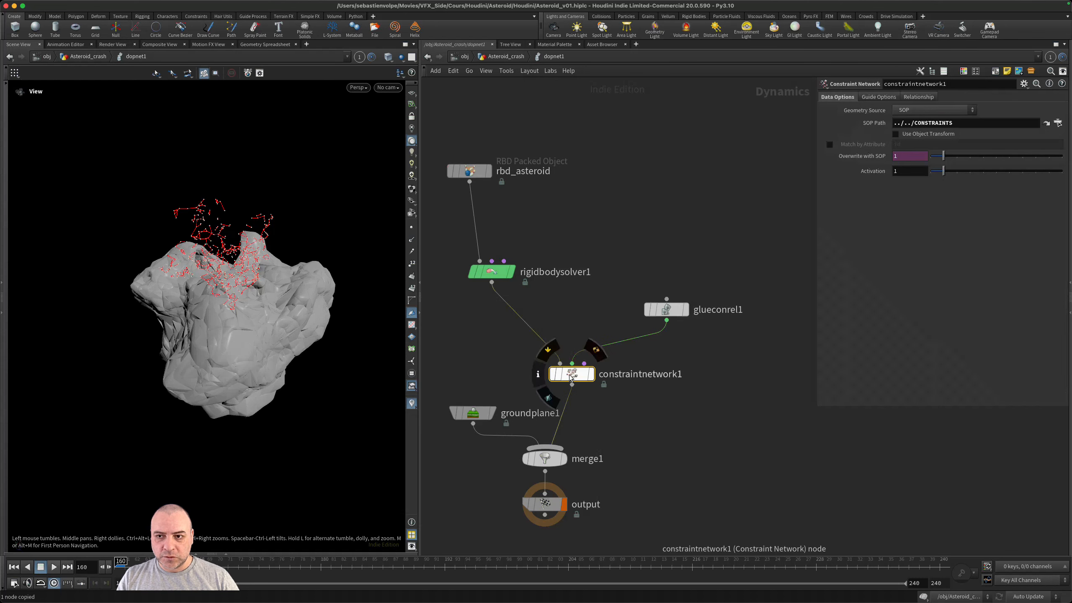
{"action": "left_click", "coordinate": [983, 124]}
{"action": "key", "text": "Return"}
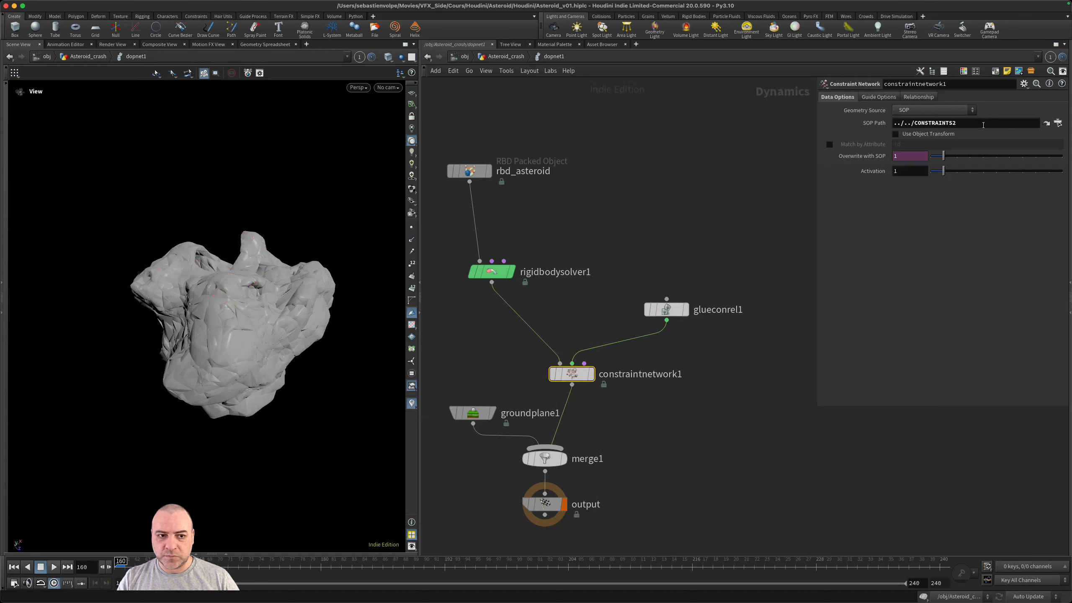
{"action": "left_click_drag", "start_coordinate": [239, 304], "coordinate": [294, 283]}
{"action": "right_click_drag", "start_coordinate": [293, 284], "coordinate": [204, 474]}
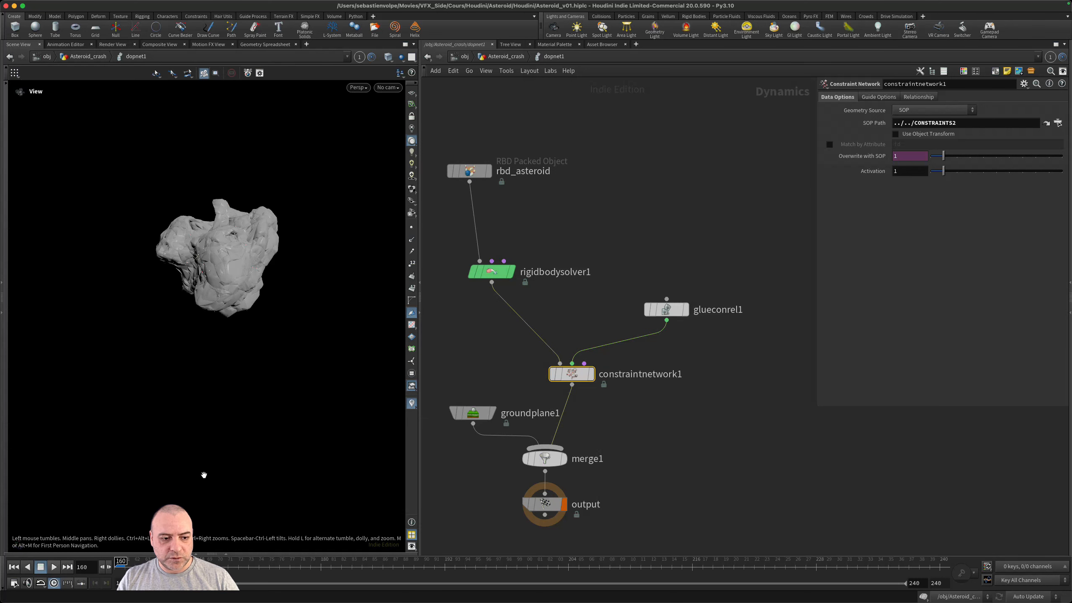
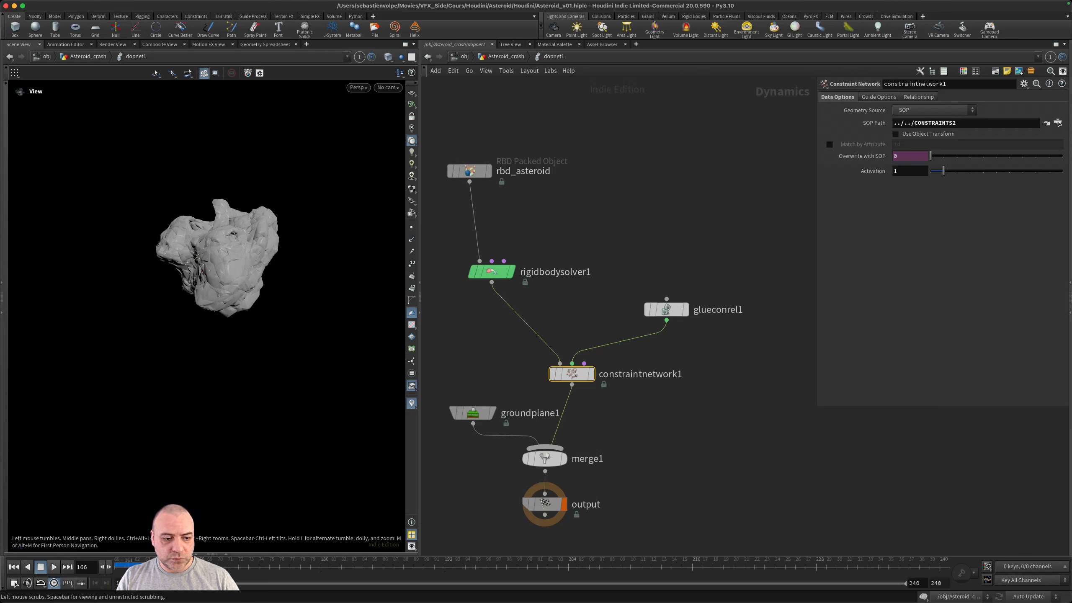
- Insert a Gravity Force between rigidbodysolver1 and constraintnetwork1 and play the simulation from frame 160
{"action": "left_click", "coordinate": [117, 566]}
{"action": "left_click_drag", "start_coordinate": [488, 348], "coordinate": [557, 311]}
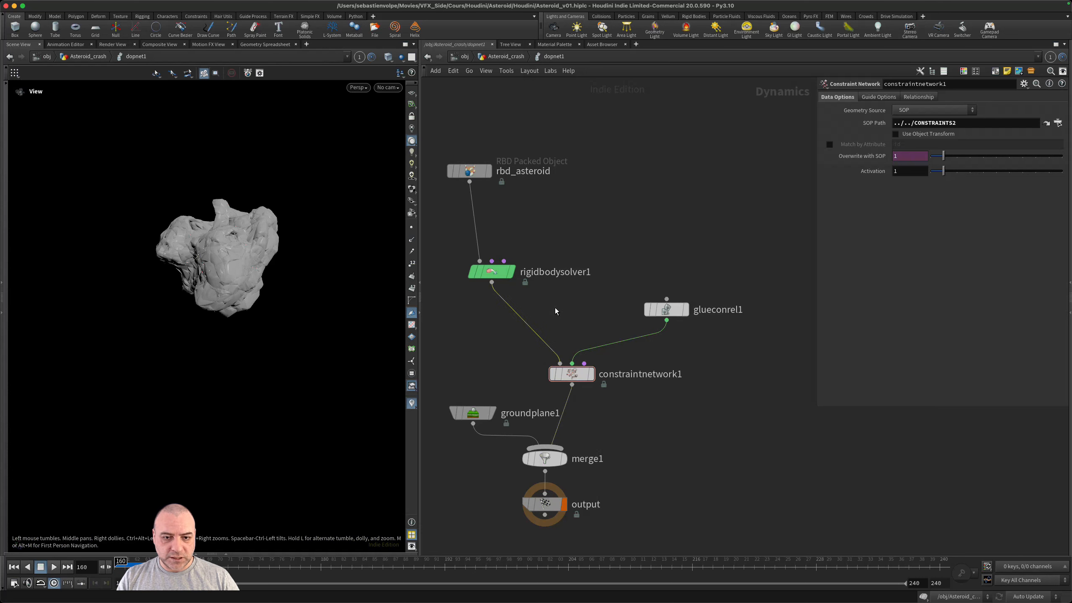
{"action": "key", "text": "Tab"}
{"action": "type", "text": "gra"}
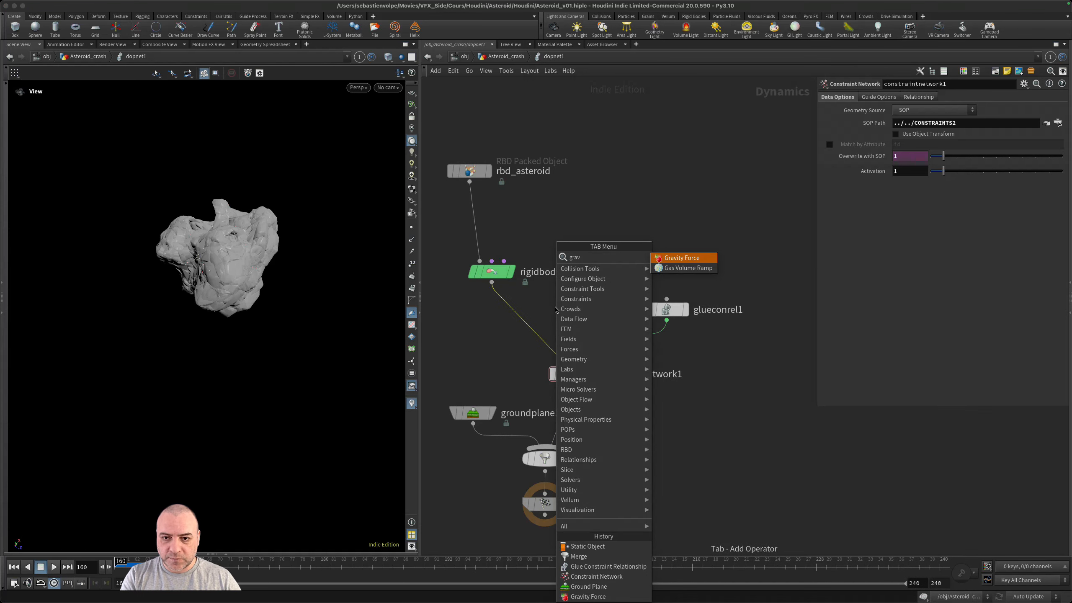
{"action": "key", "text": "Return"}
{"action": "left_click", "coordinate": [555, 311]}
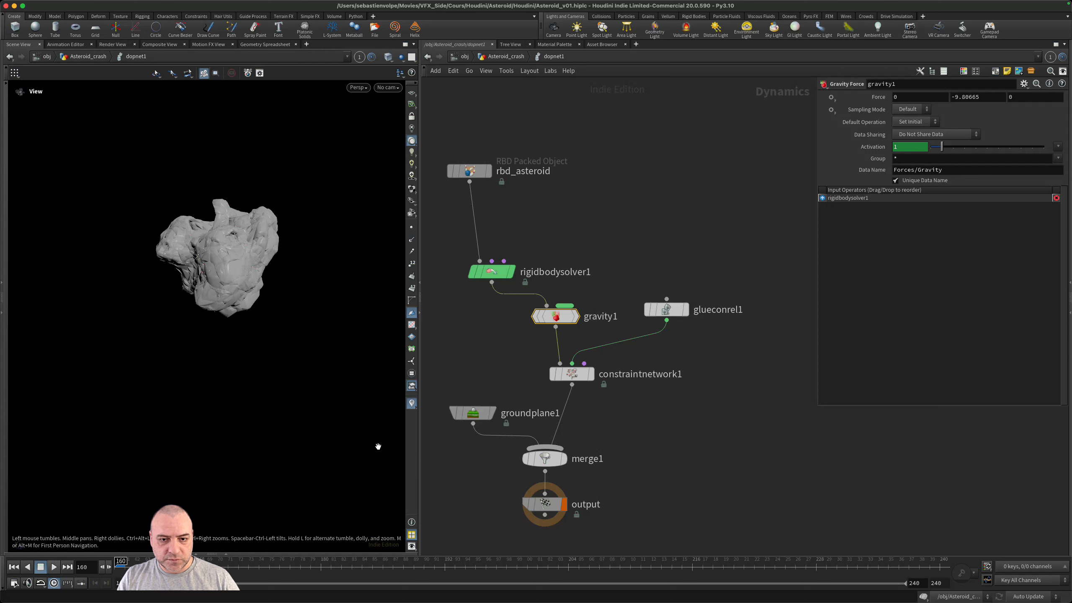
{"action": "left_click", "coordinate": [54, 566]}
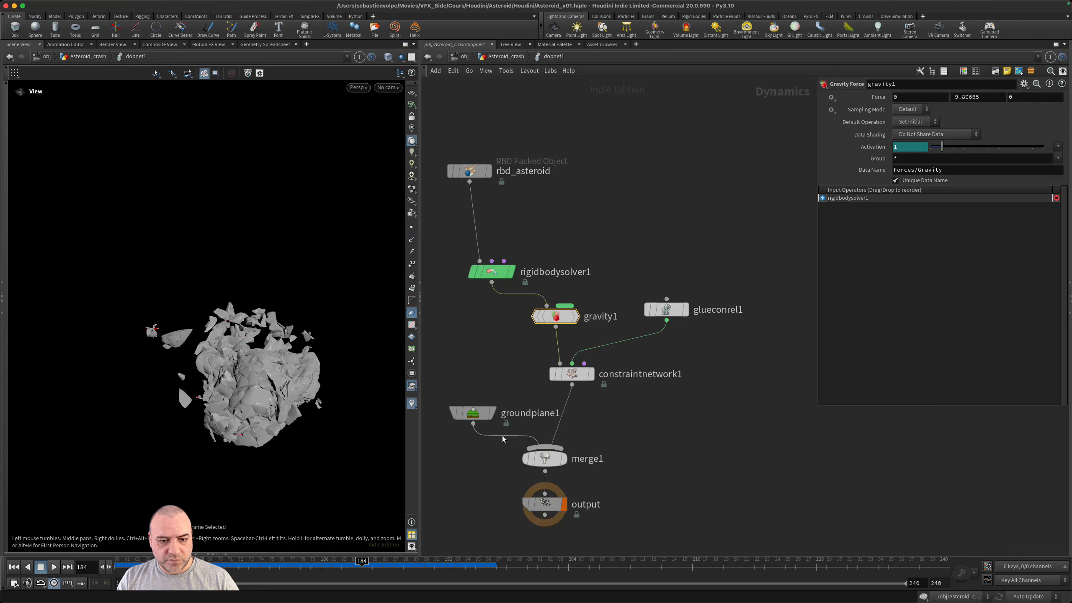
- Enable Display Proxy Geometry on groundplane1, lower its Y position to -1.4, and replay the simulation from the start
{"action": "left_click", "coordinate": [473, 413]}
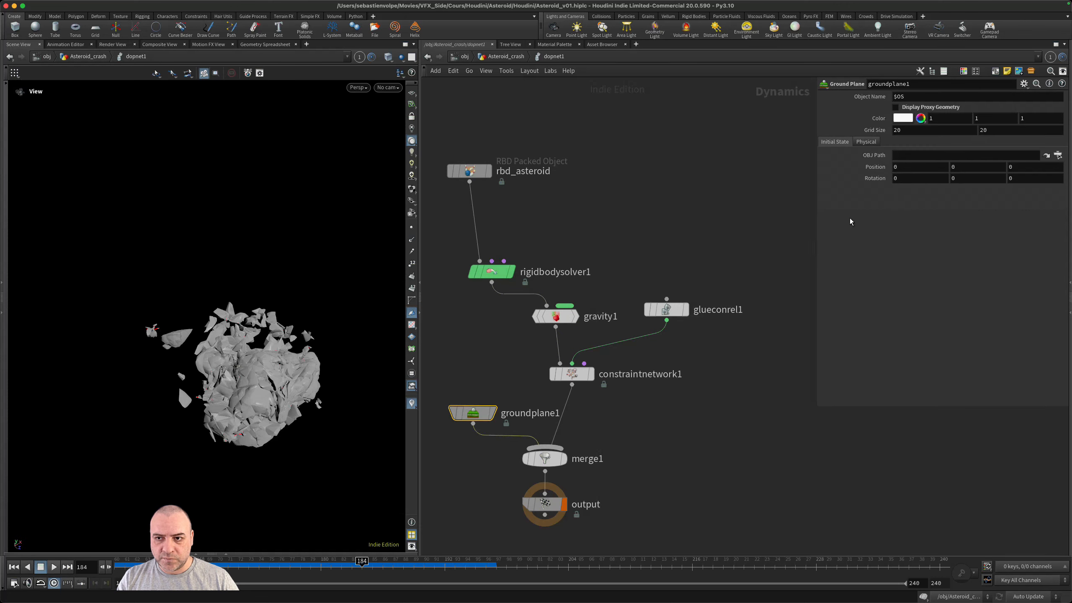
{"action": "left_click", "coordinate": [898, 107]}
{"action": "left_click_drag", "start_coordinate": [186, 378], "coordinate": [311, 476]}
{"action": "left_click_drag", "start_coordinate": [305, 569], "coordinate": [249, 543]}
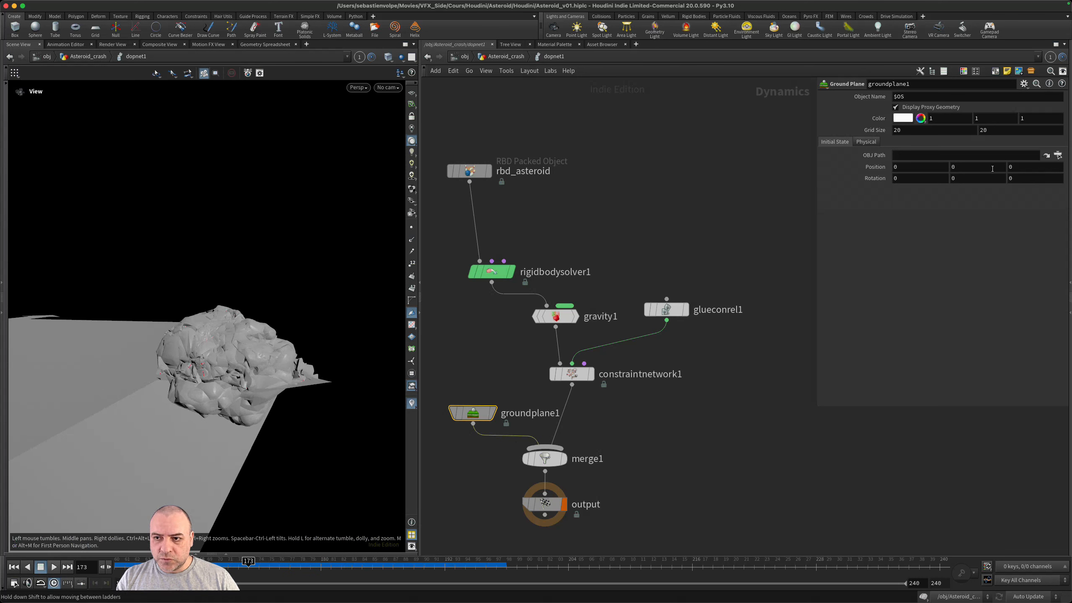
{"action": "middle_click_drag", "start_coordinate": [987, 168], "coordinate": [952, 171]}
{"action": "left_click", "coordinate": [14, 566]}
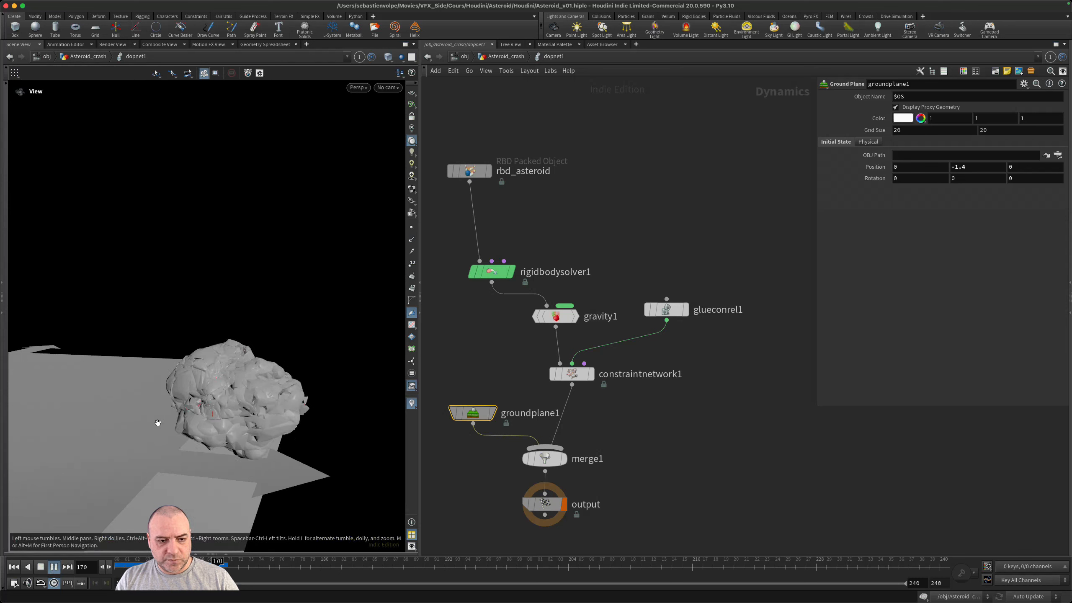
- Scrub to frame 184, examine the asteroid pieces colliding with the ground plane, and return to frame 160
{"action": "left_click", "coordinate": [279, 568]}
{"action": "left_click_drag", "start_coordinate": [342, 570], "coordinate": [361, 568]}
{"action": "left_click_drag", "start_coordinate": [270, 367], "coordinate": [243, 411]}
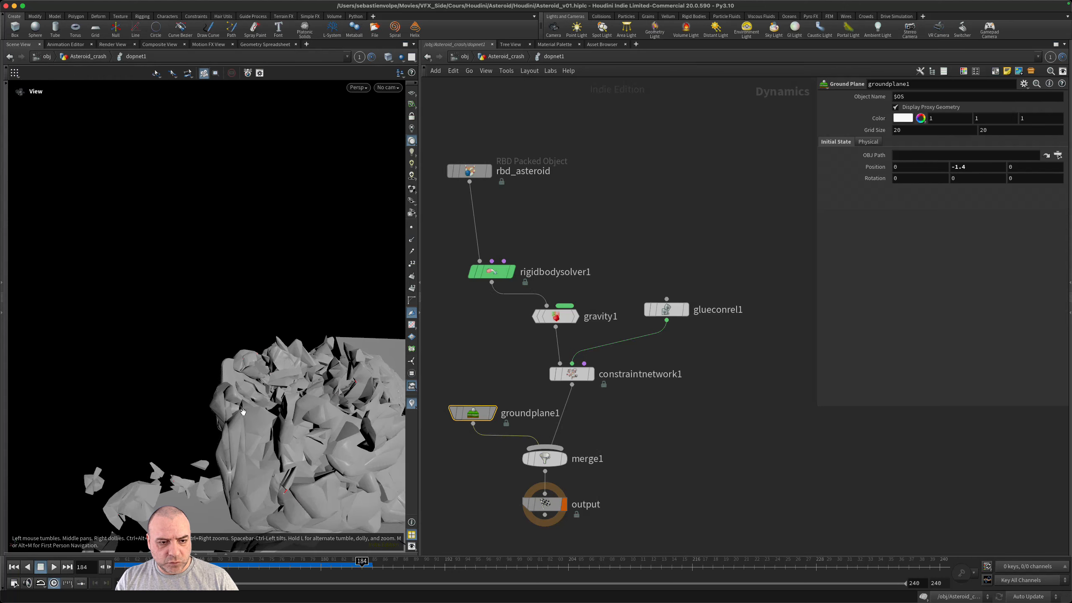
{"action": "left_click_drag", "start_coordinate": [279, 452], "coordinate": [246, 296]}
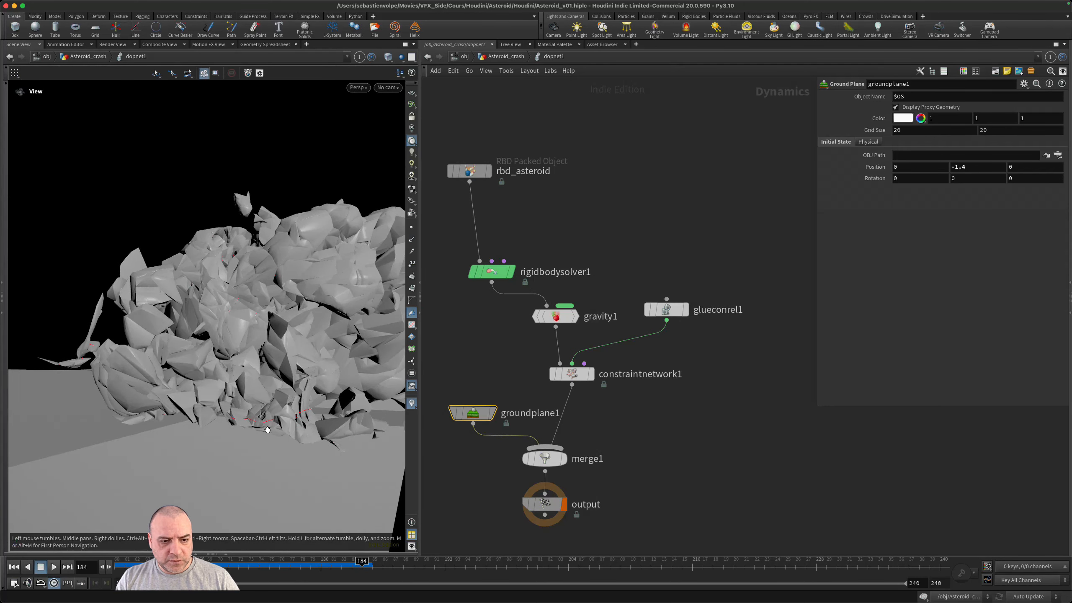
{"action": "right_click_drag", "start_coordinate": [267, 429], "coordinate": [238, 544]}
{"action": "left_click_drag", "start_coordinate": [237, 564], "coordinate": [92, 560]}
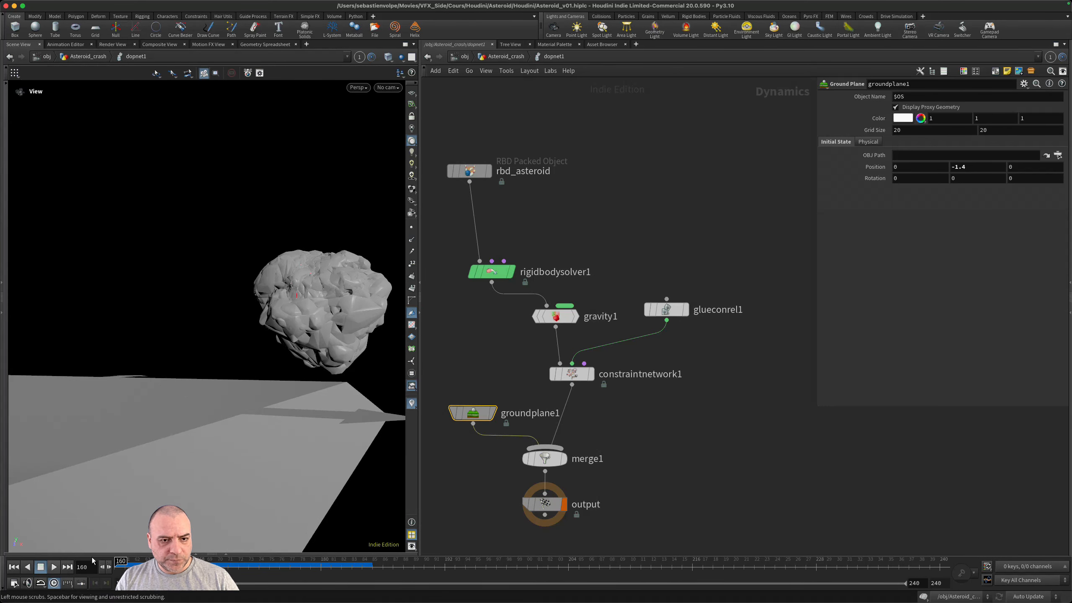
- Delete the gravity1 node from the simulation network and select constraintnetwork1
{"action": "left_click", "coordinate": [554, 316]}
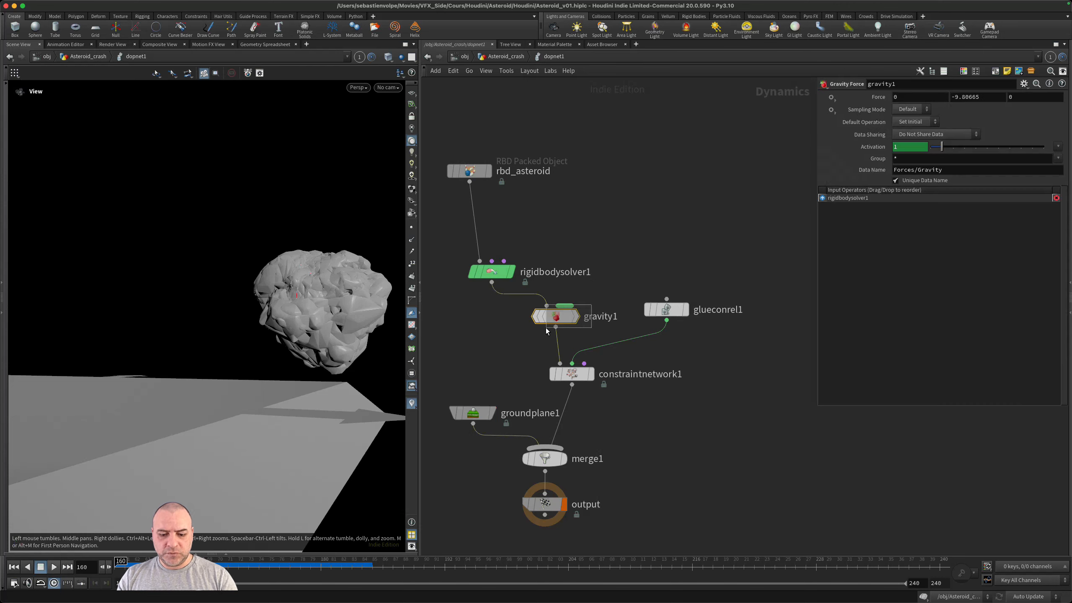
{"action": "key", "text": "Delete"}
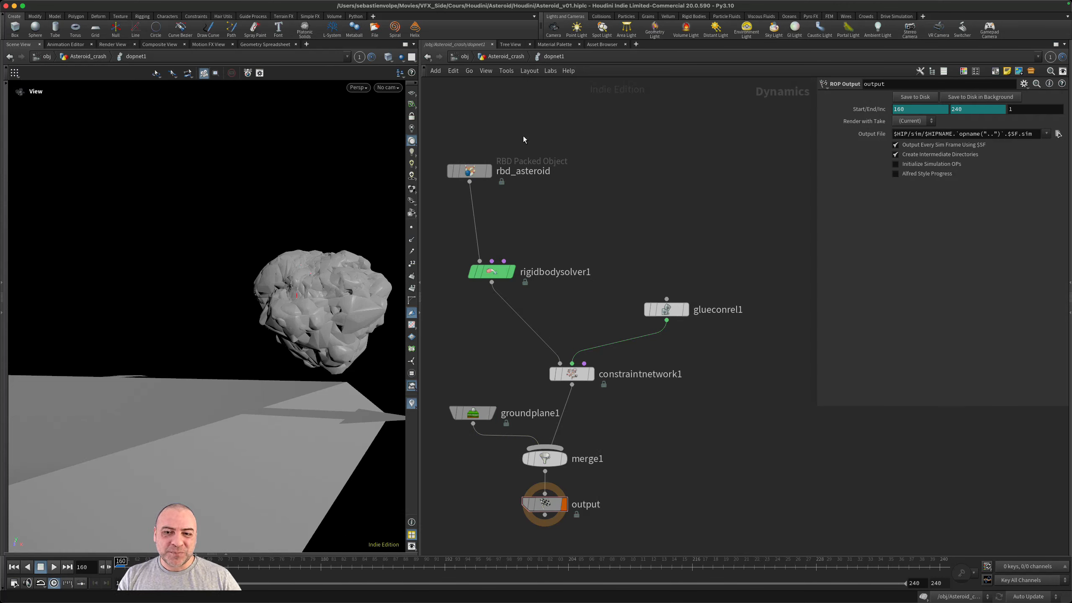
{"action": "mouse_move", "coordinate": [475, 170]}
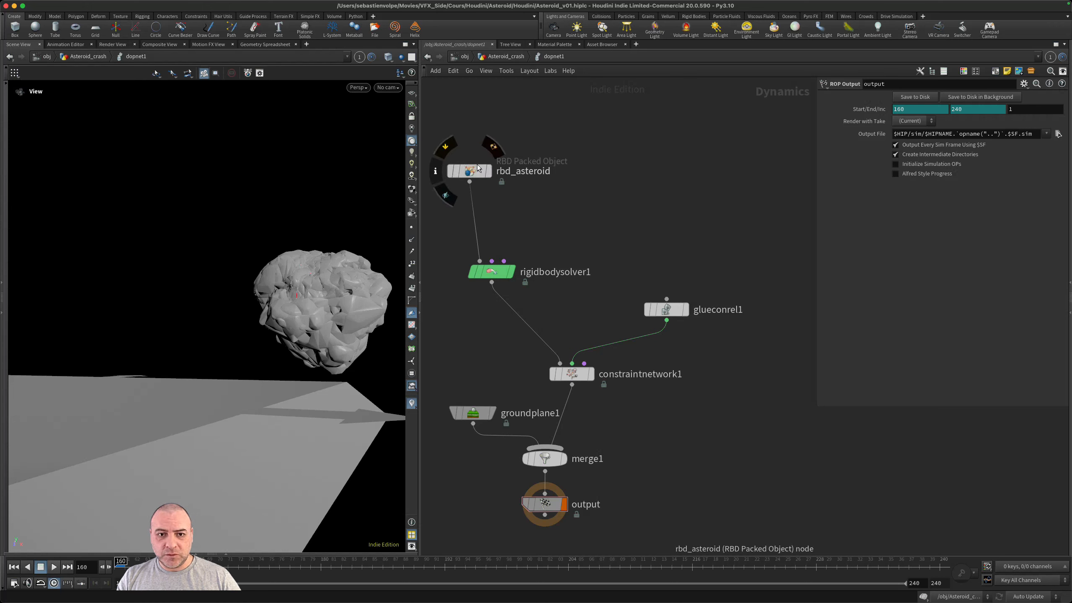
{"action": "left_click", "coordinate": [571, 377]}
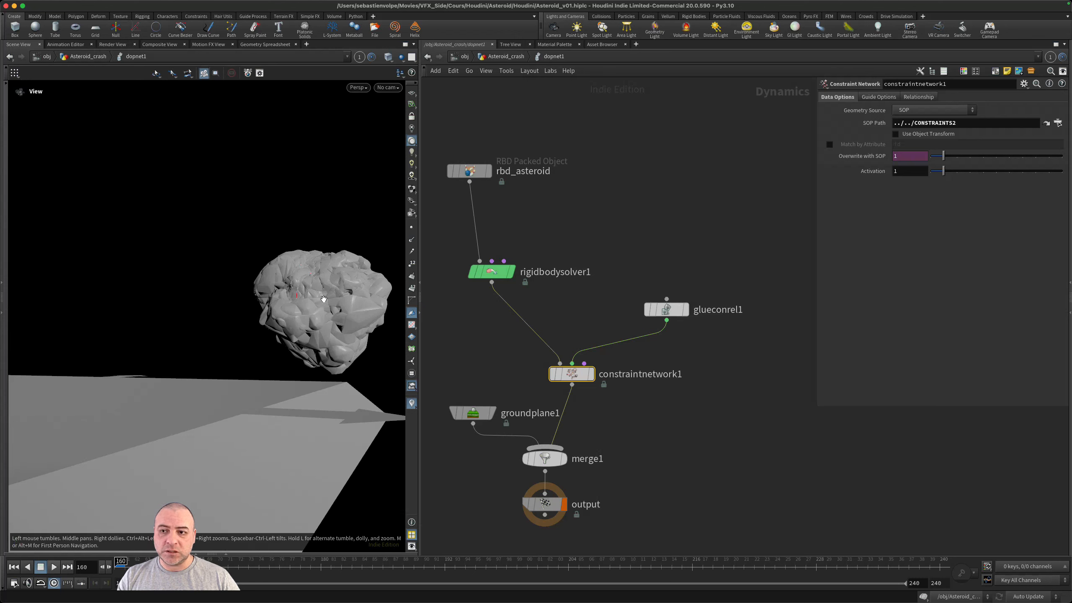
- Return to Asteroid_crash, display Asteroid_GEO2, and inspect Fracture_tool1's primitive name attribute in the geometry spreadsheet
{"action": "left_click", "coordinate": [504, 56]}
{"action": "scroll", "coordinate": [672, 234], "scroll_direction": "up", "scroll_amount": 5}
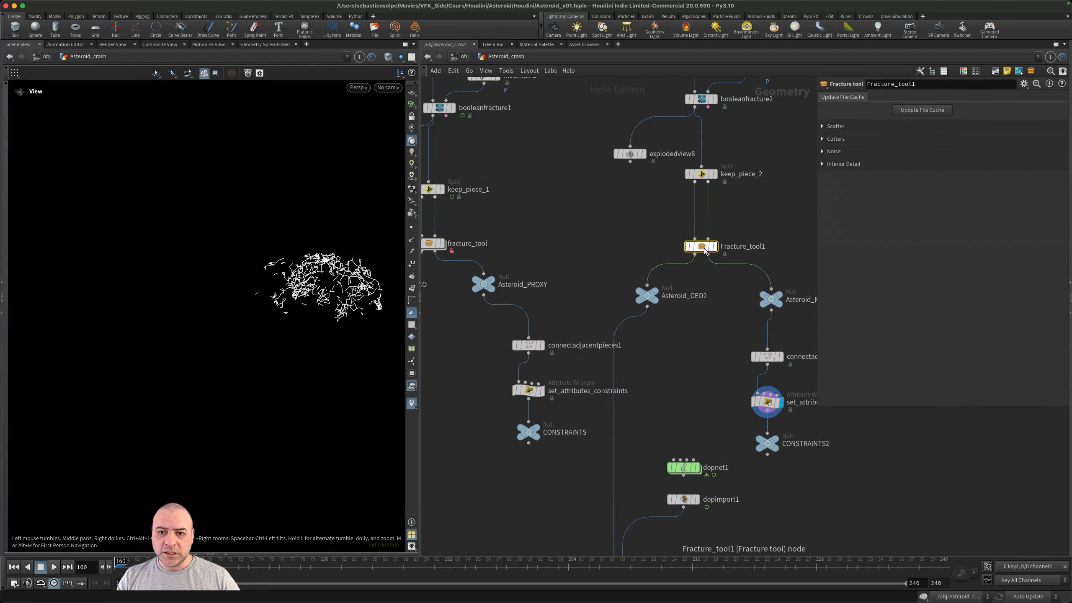
{"action": "left_click", "coordinate": [657, 291]}
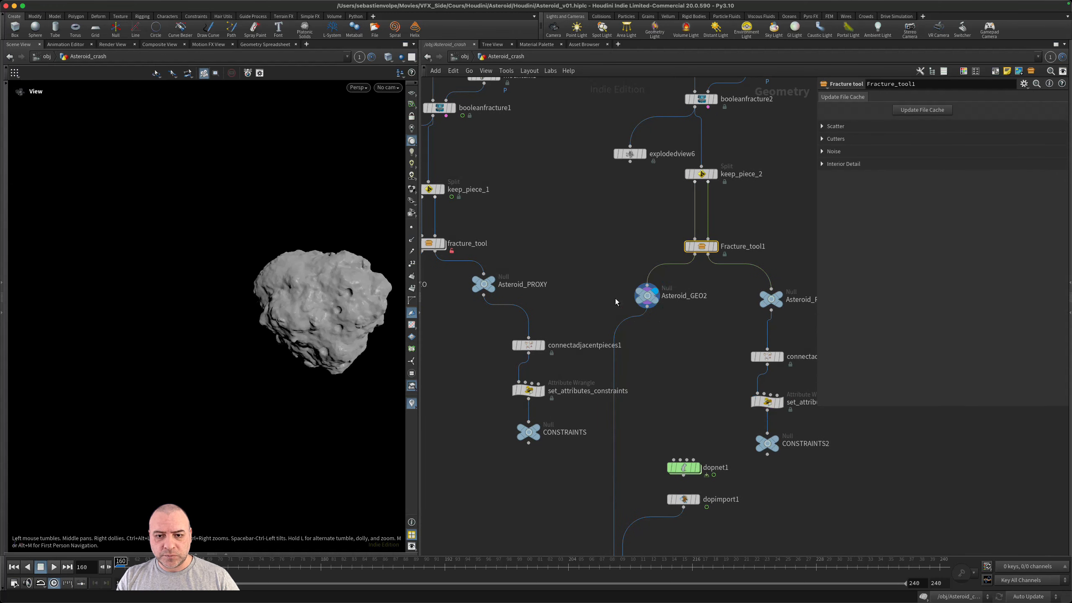
{"action": "left_click", "coordinate": [621, 295]}
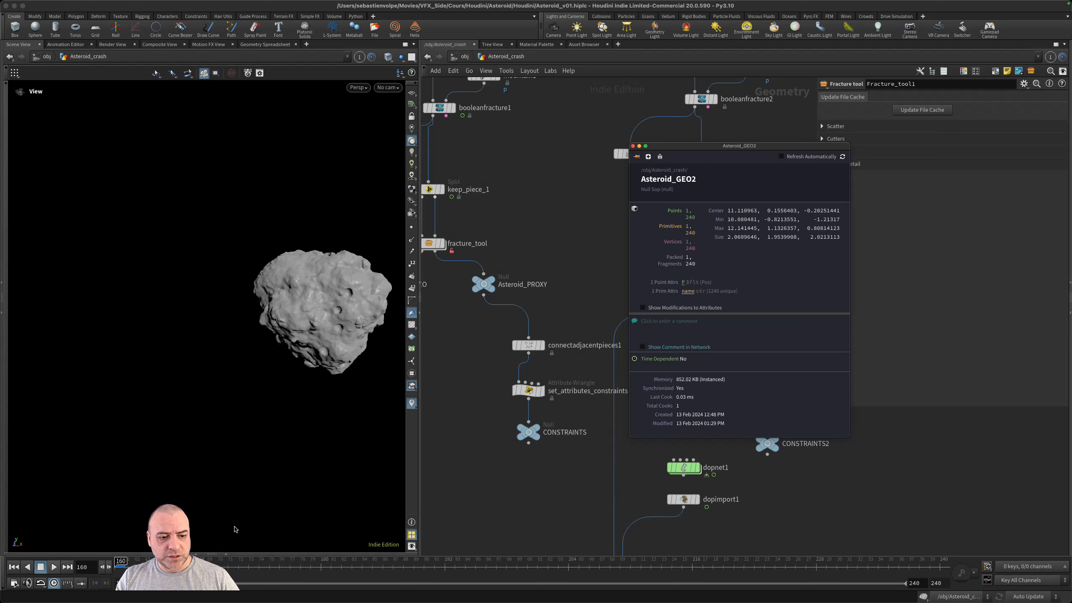
{"action": "left_click", "coordinate": [226, 554]}
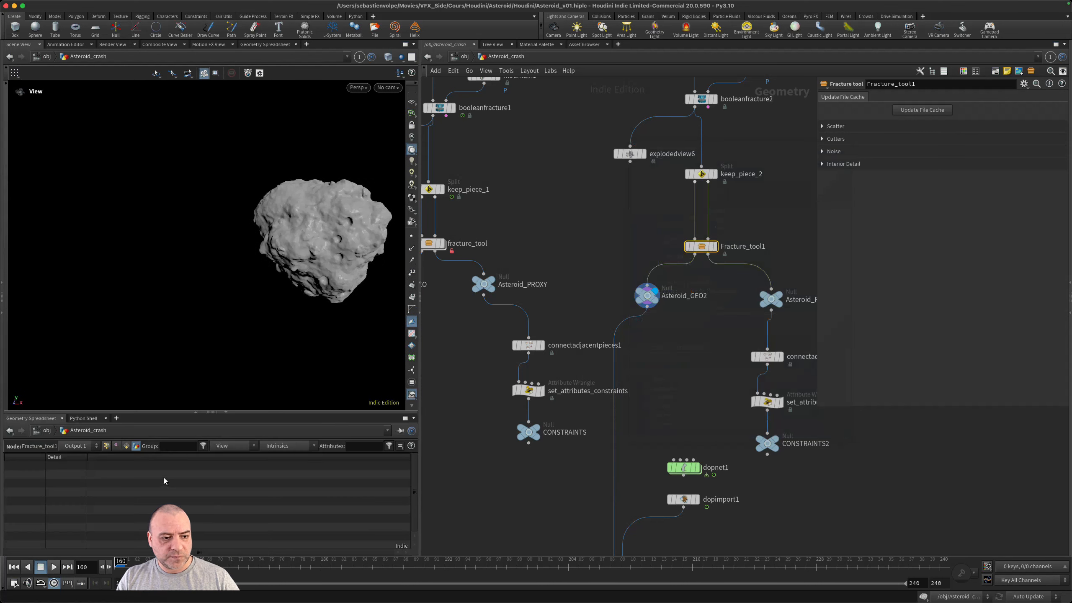
{"action": "left_click", "coordinate": [125, 445]}
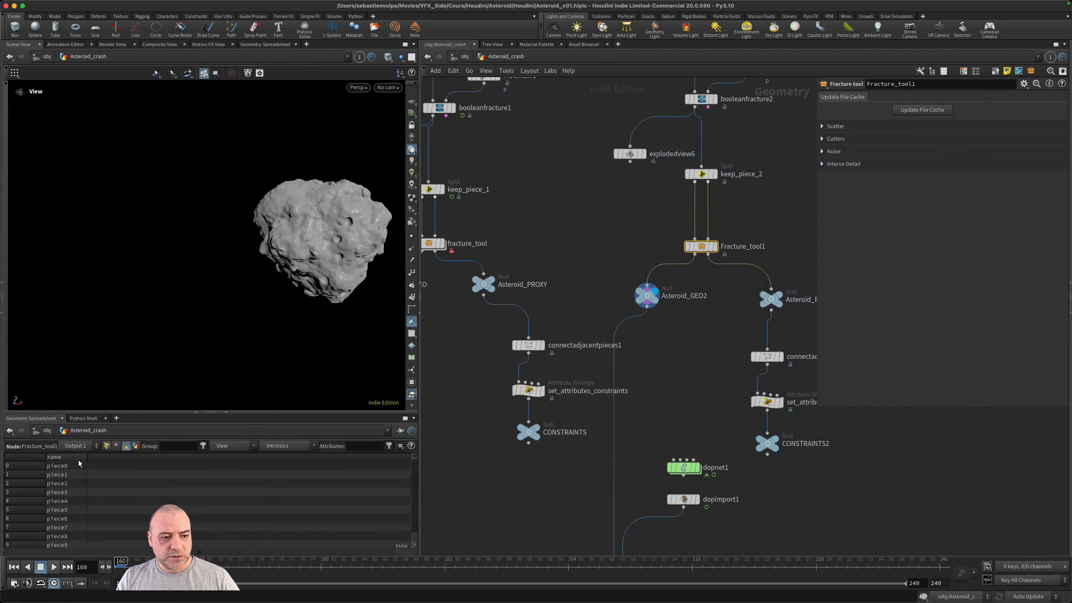
{"action": "left_click_drag", "start_coordinate": [86, 458], "coordinate": [157, 457]}
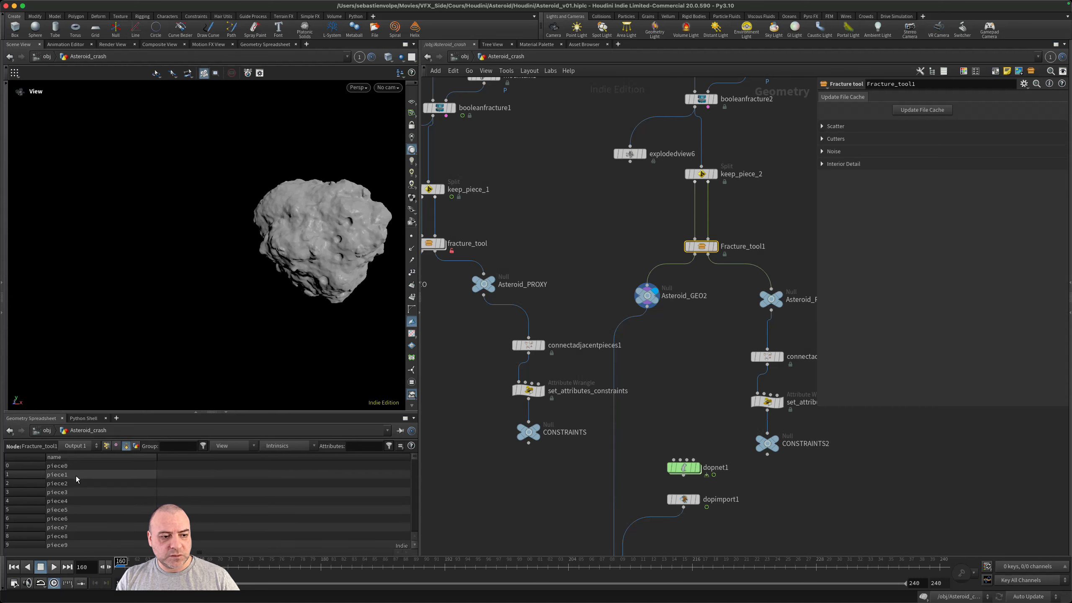
- Display and select Asteroid_GEO to compare its primitive piece names with those of the second asteroid piece
{"action": "mouse_move", "coordinate": [654, 299]}
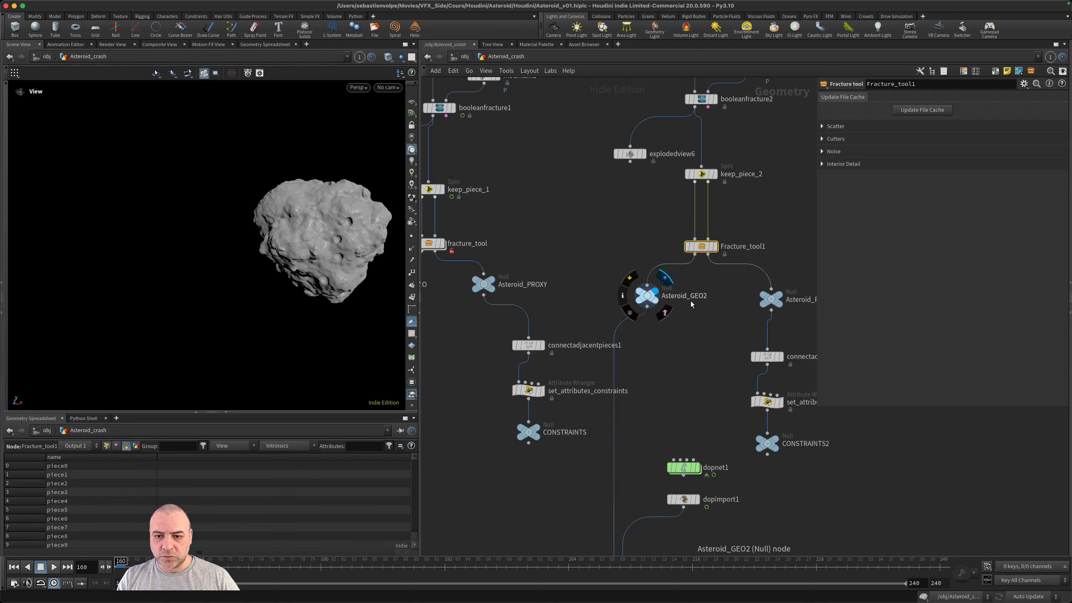
{"action": "scroll", "coordinate": [560, 349], "scroll_direction": "left", "scroll_amount": 5}
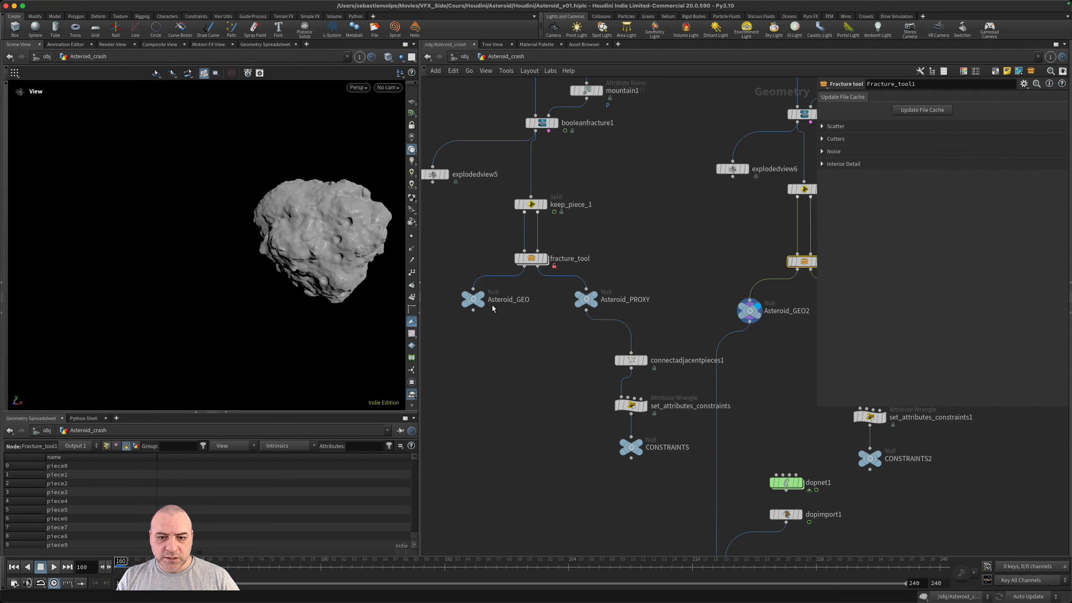
{"action": "mouse_move", "coordinate": [482, 294]}
{"action": "key", "text": "r"}
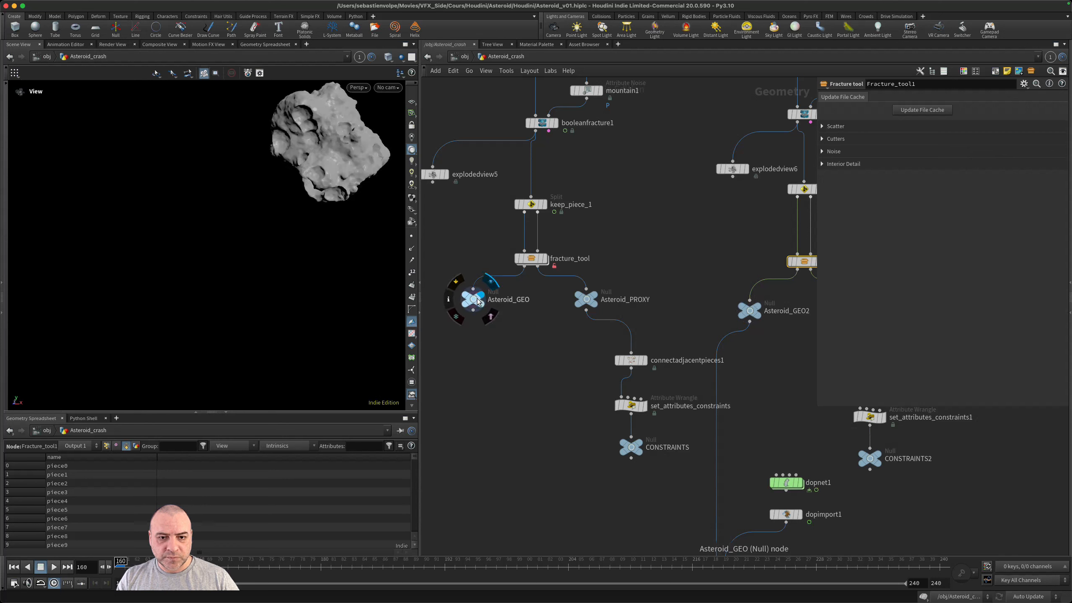
{"action": "left_click", "coordinate": [477, 298]}
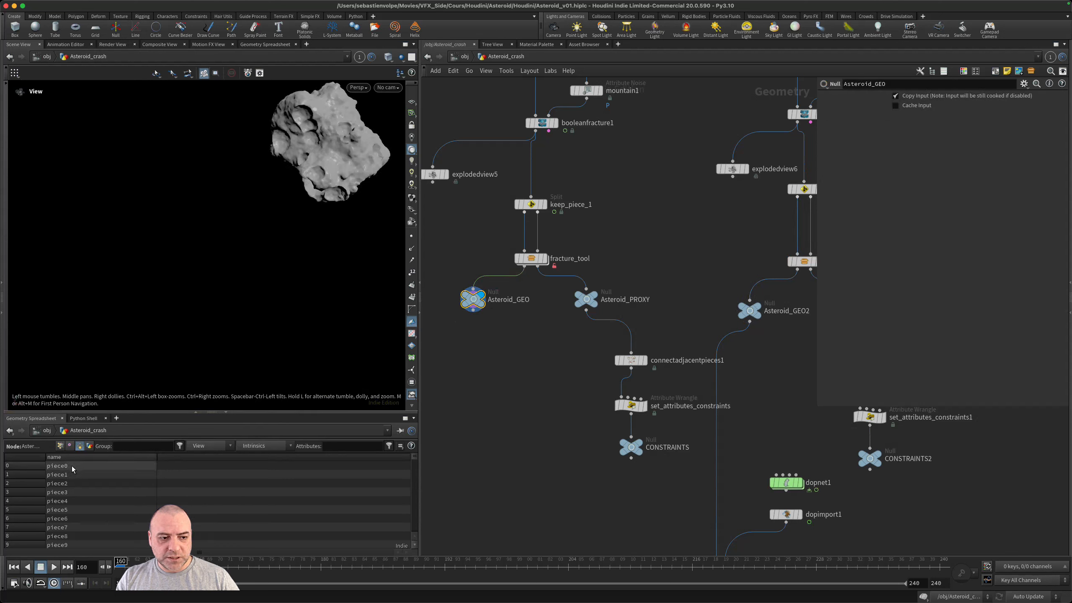
{"action": "scroll", "coordinate": [520, 455], "scroll_direction": "down", "scroll_amount": 3}
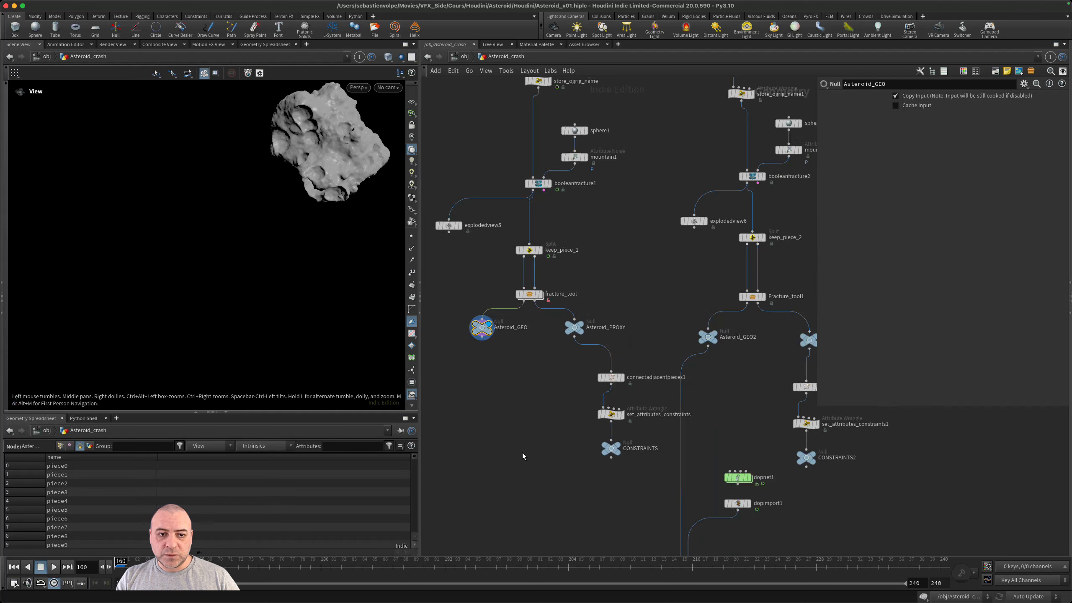
- Compare the two fracture tool branches and save the scene file
{"action": "middle_click_drag", "start_coordinate": [519, 389], "coordinate": [510, 400]}
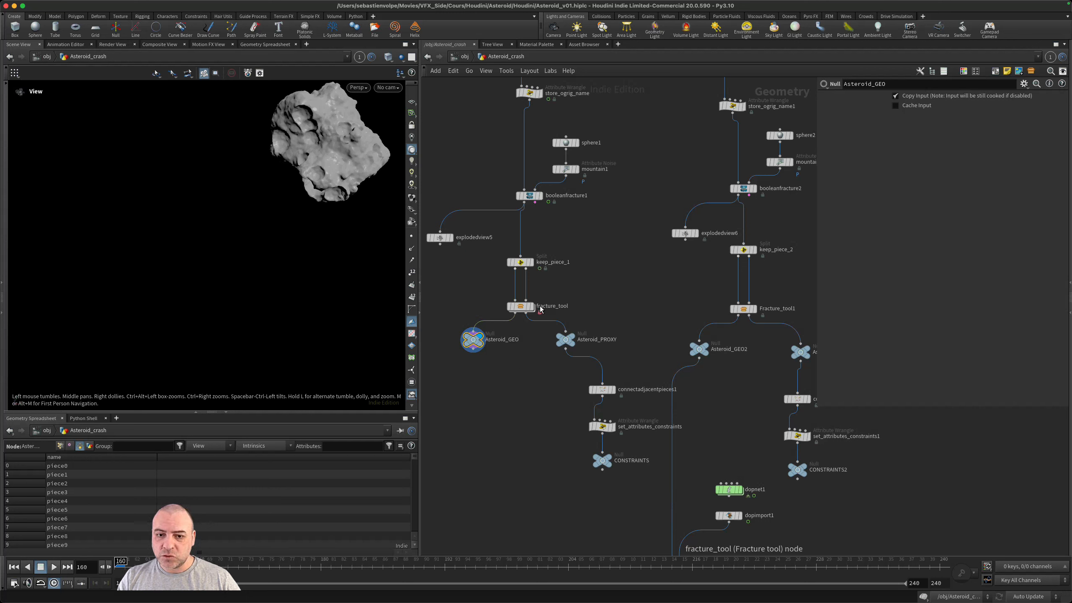
{"action": "scroll", "coordinate": [572, 312], "scroll_direction": "up", "scroll_amount": 2}
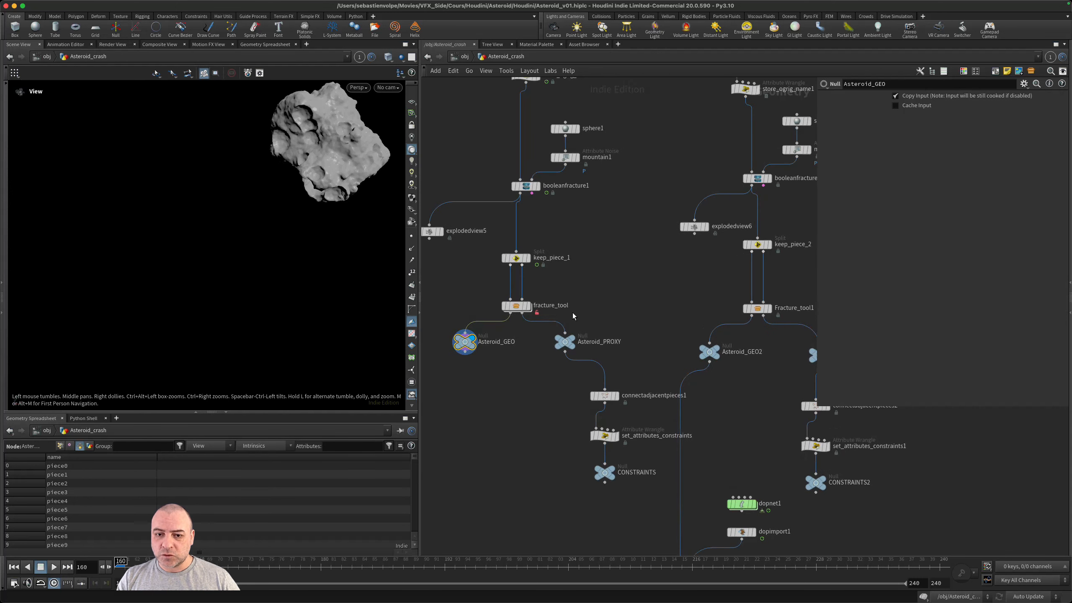
{"action": "scroll", "coordinate": [572, 312], "scroll_direction": "up", "scroll_amount": 2}
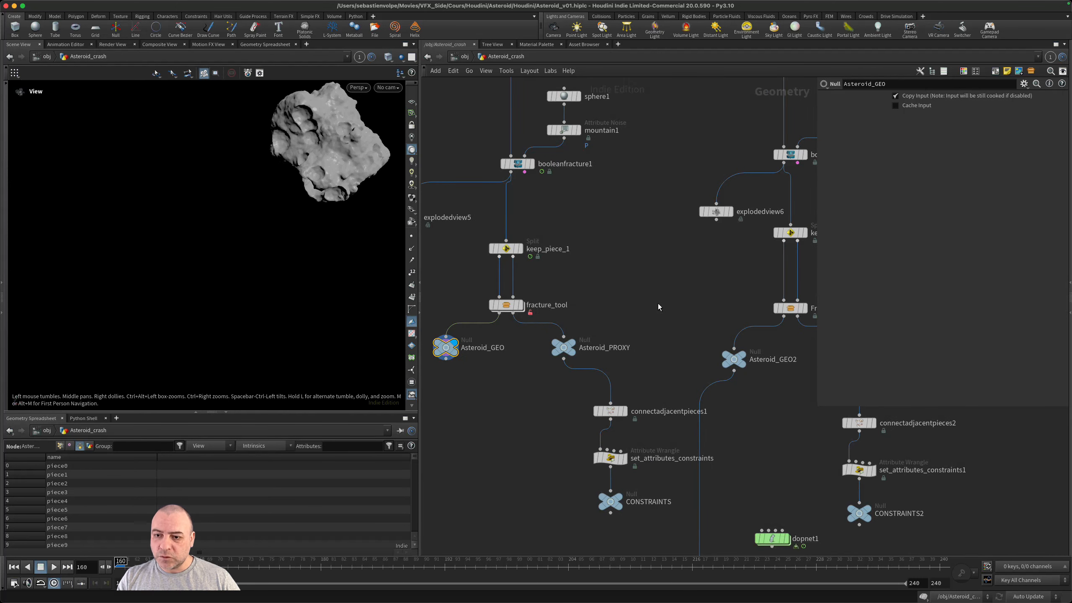
{"action": "middle_click_drag", "start_coordinate": [658, 303], "coordinate": [476, 330]}
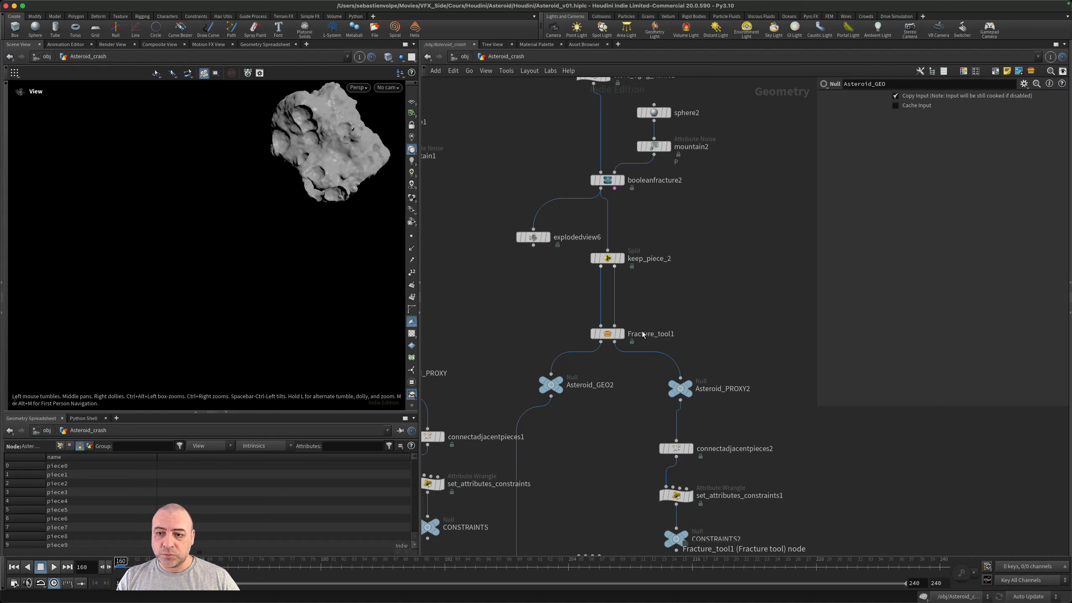
{"action": "middle_click_drag", "start_coordinate": [516, 308], "coordinate": [716, 290]}
{"action": "key", "text": "super+s"}
{"action": "scroll", "coordinate": [519, 314], "scroll_direction": "up", "scroll_amount": 5}
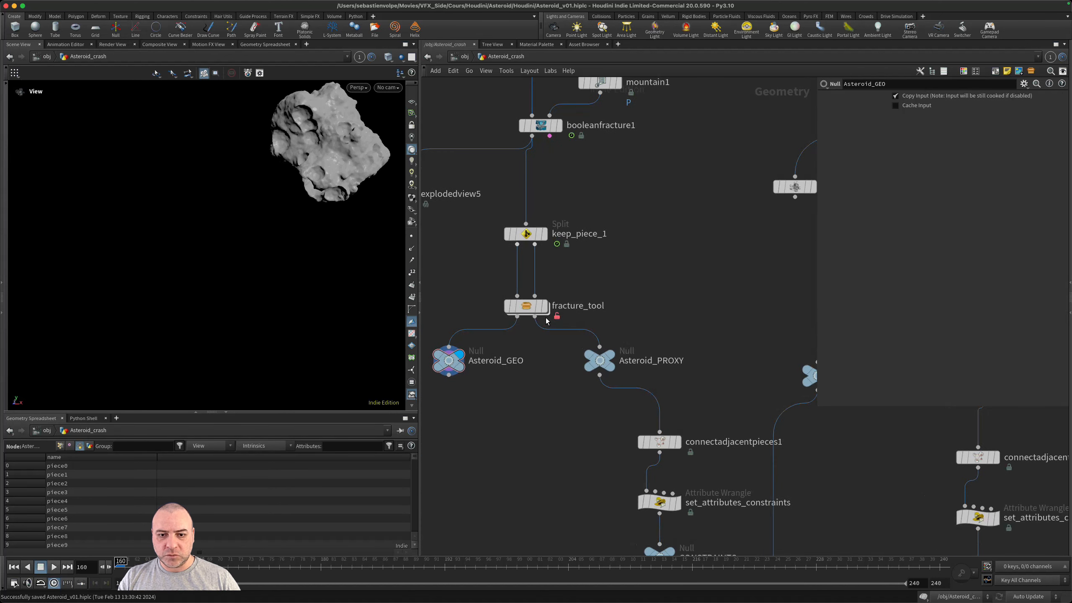
- Open the fracture_tool asset's network, then select and display its assemble2 node above the asteroid_1_static_cache file cache
{"action": "double_click", "coordinate": [532, 306]}
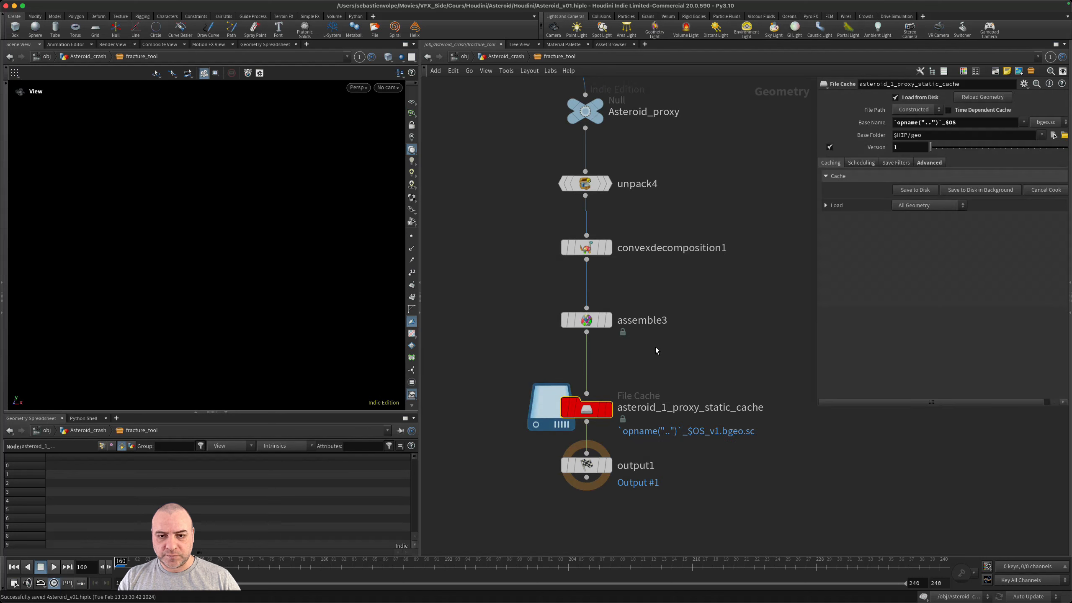
{"action": "scroll", "coordinate": [664, 347], "scroll_direction": "down", "scroll_amount": 1}
{"action": "scroll", "coordinate": [664, 346], "scroll_direction": "down", "scroll_amount": 3}
{"action": "middle_click_drag", "start_coordinate": [526, 325], "coordinate": [654, 333]}
{"action": "scroll", "coordinate": [655, 333], "scroll_direction": "down", "scroll_amount": 3}
{"action": "middle_click_drag", "start_coordinate": [636, 279], "coordinate": [624, 391]}
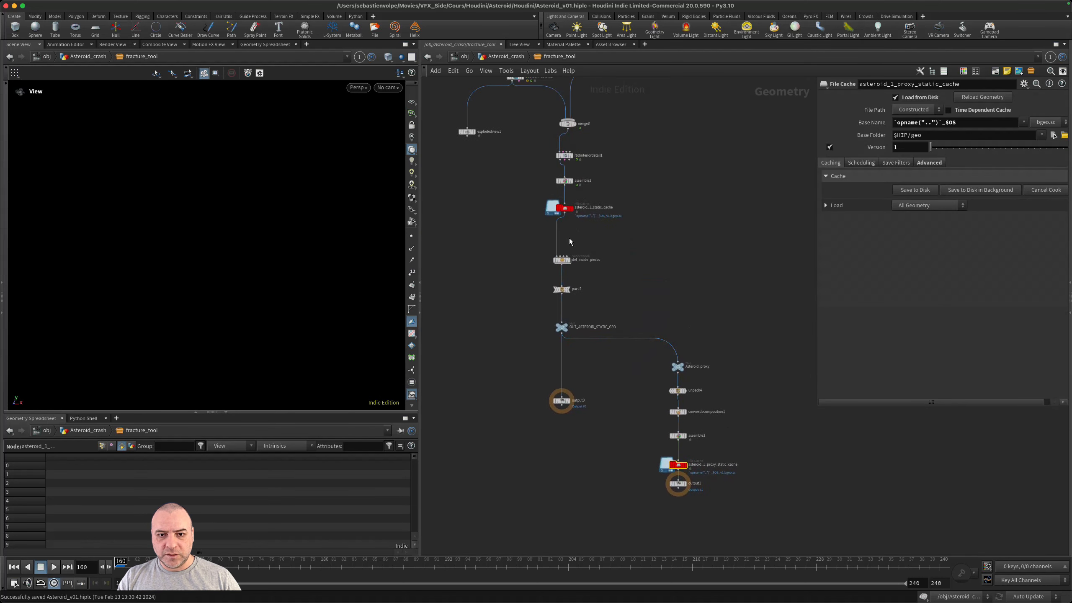
{"action": "mouse_move", "coordinate": [568, 215]}
{"action": "left_click", "coordinate": [571, 181]}
{"action": "scroll", "coordinate": [571, 182], "scroll_direction": "up", "scroll_amount": 3}
{"action": "key", "text": "ctrl+z"}
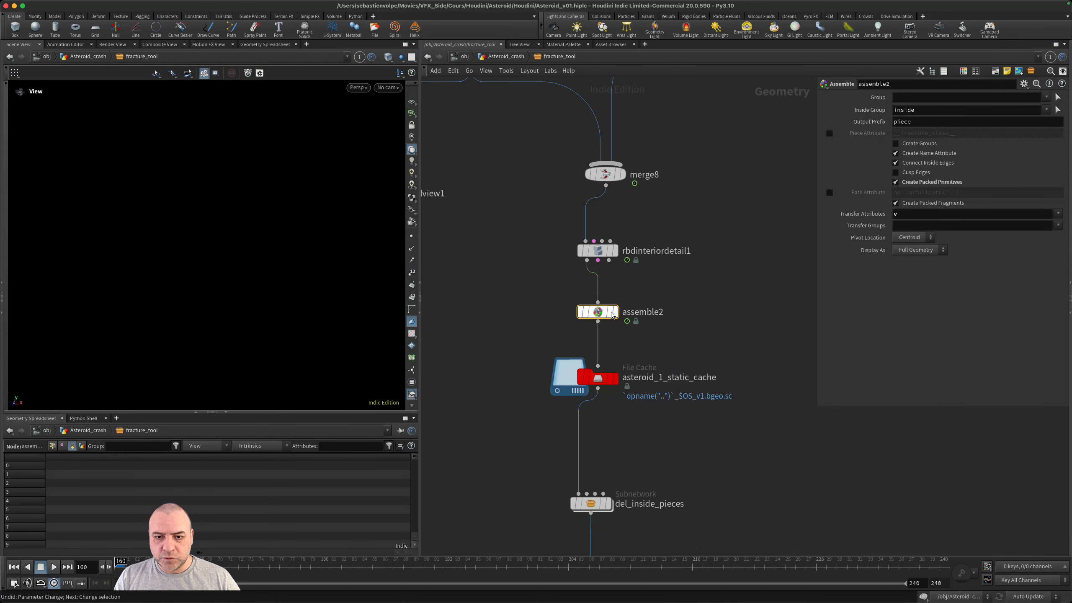
{"action": "left_click", "coordinate": [615, 312]}
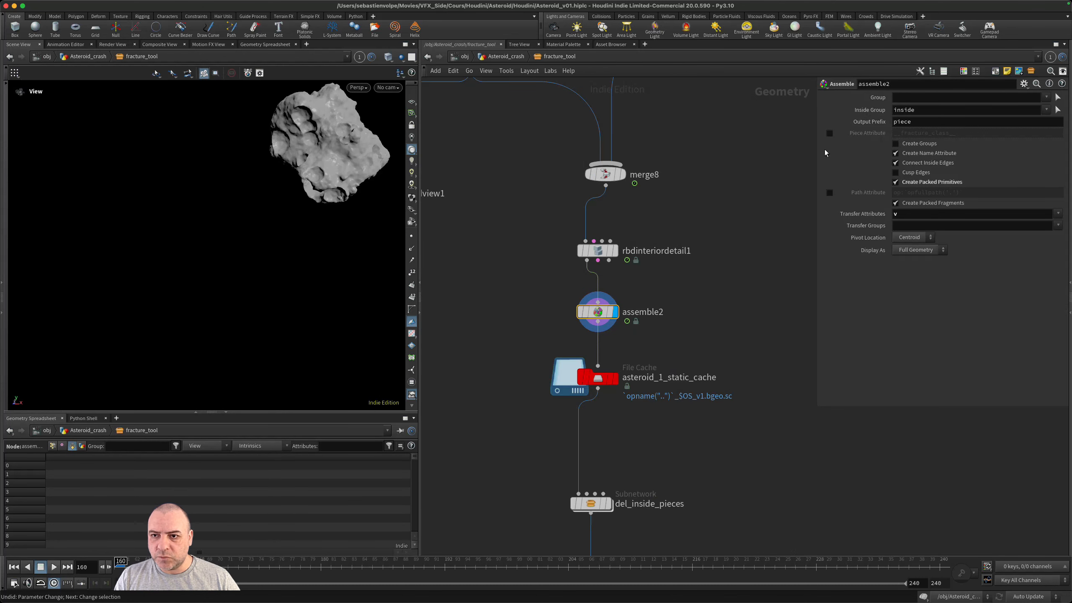
- Set assemble2's Output Prefix to `opname("..")`piece and check the evaluated expression
{"action": "mouse_move", "coordinate": [852, 122]}
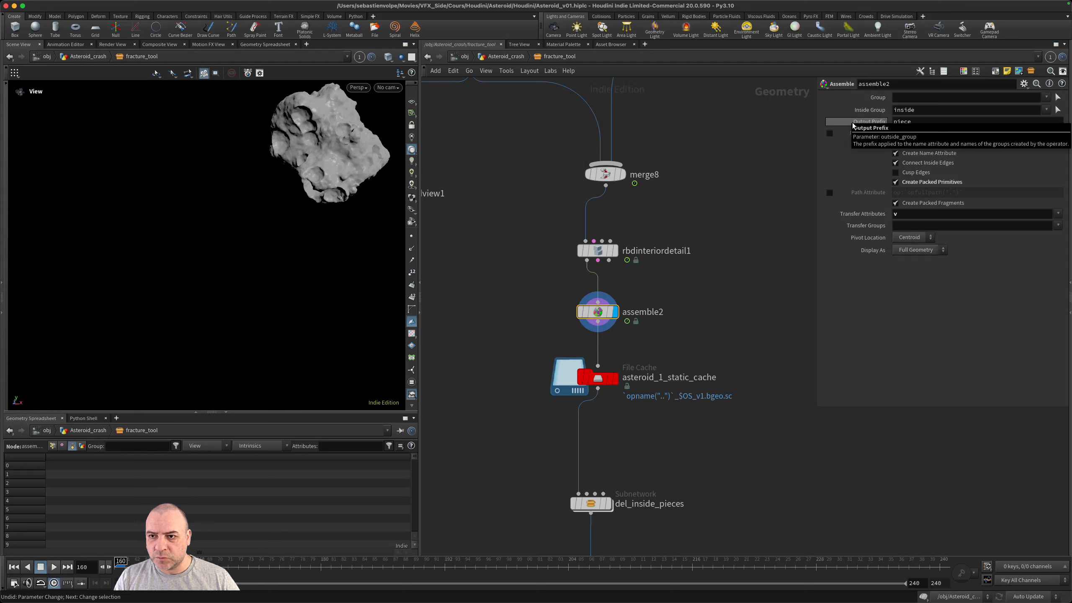
{"action": "left_click", "coordinate": [947, 122]}
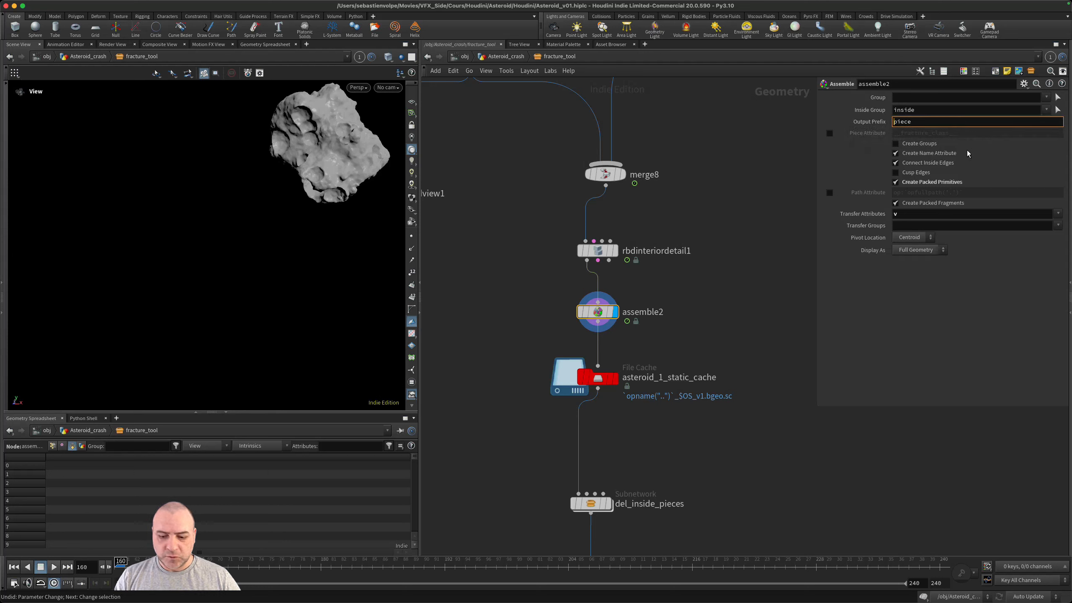
{"action": "type", "text": "``"}
{"action": "key", "text": "Left"}
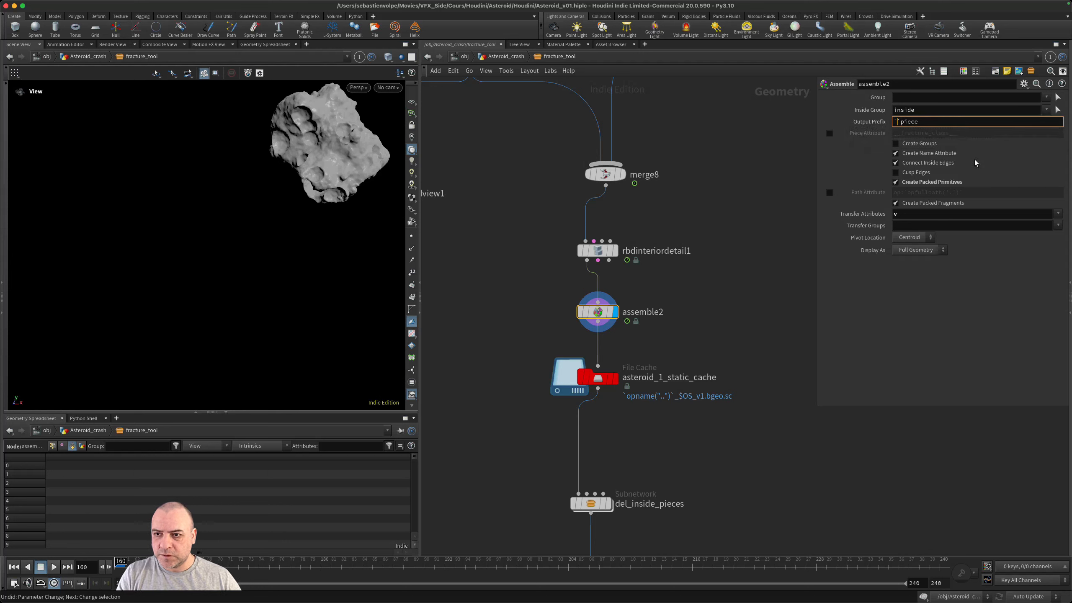
{"action": "type", "text": "opna"}
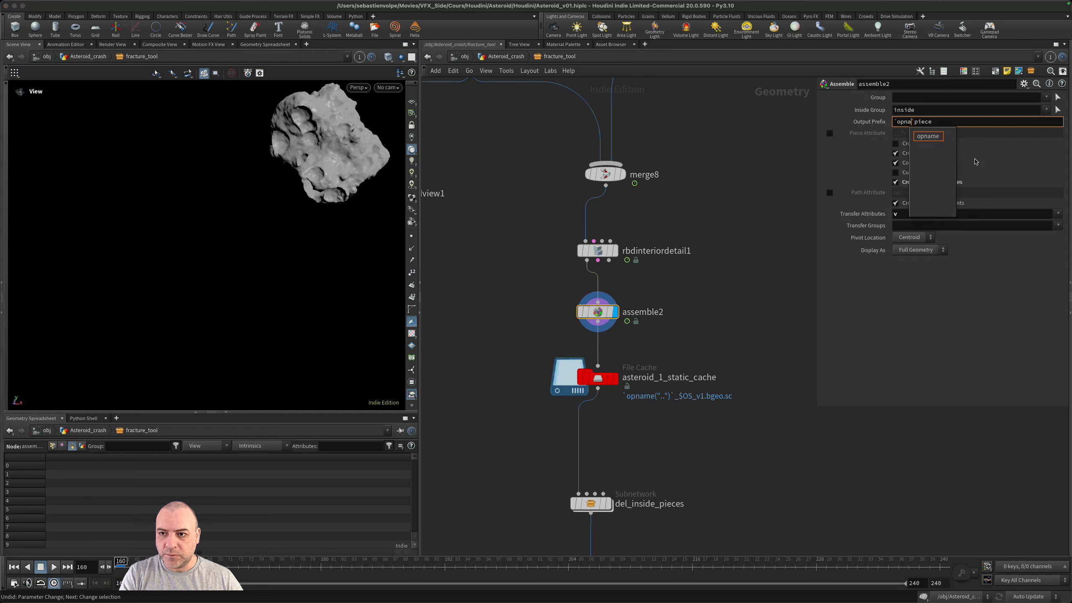
{"action": "key", "text": "Tab"}
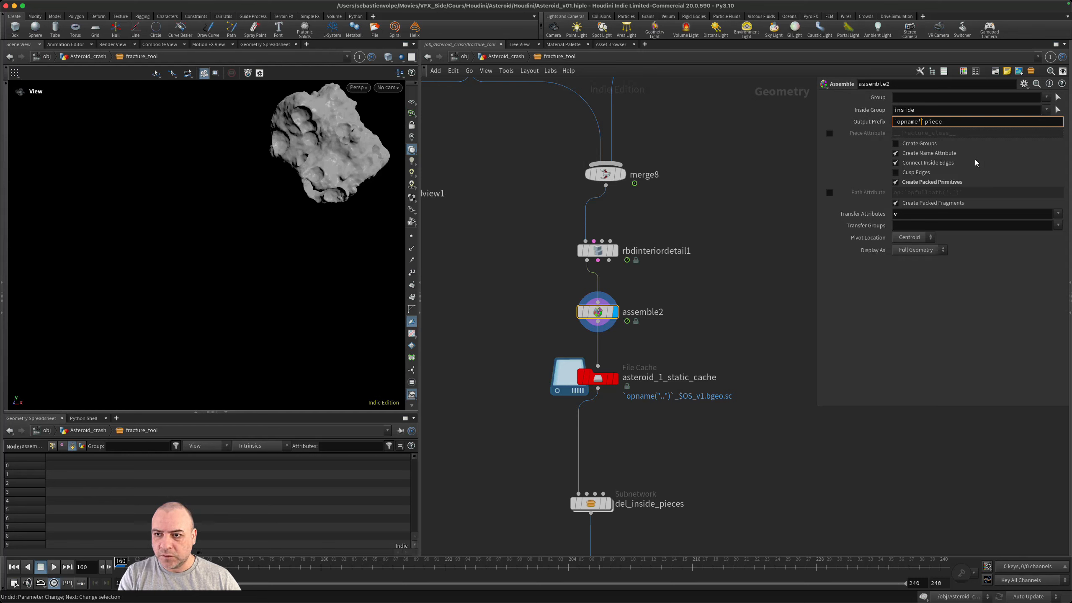
{"action": "type", "text": "(\"\")"}
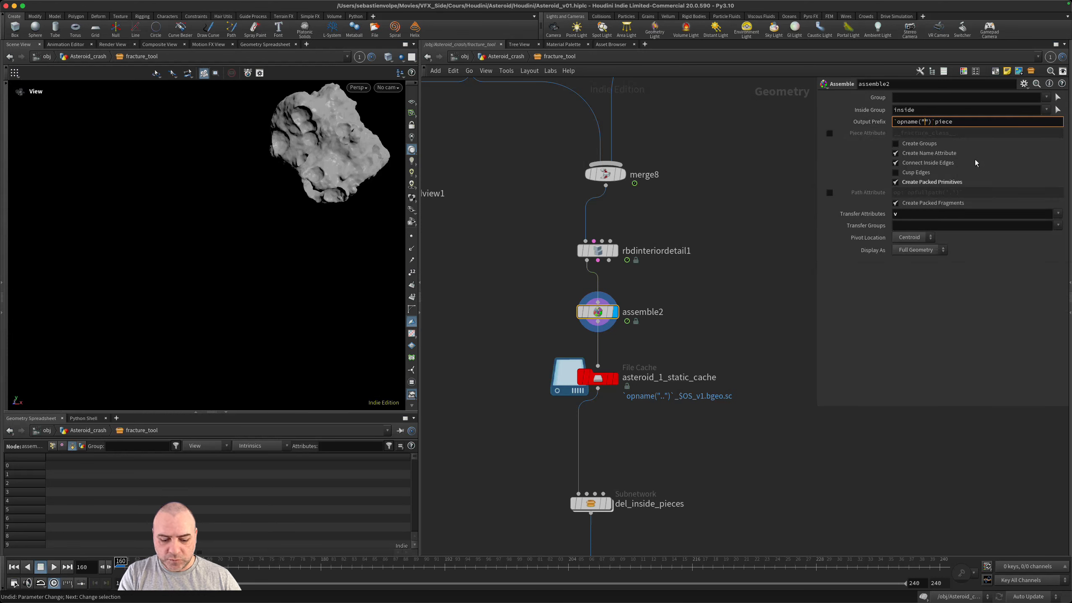
{"action": "type", "text": "."}
{"action": "mouse_move", "coordinate": [602, 318]}
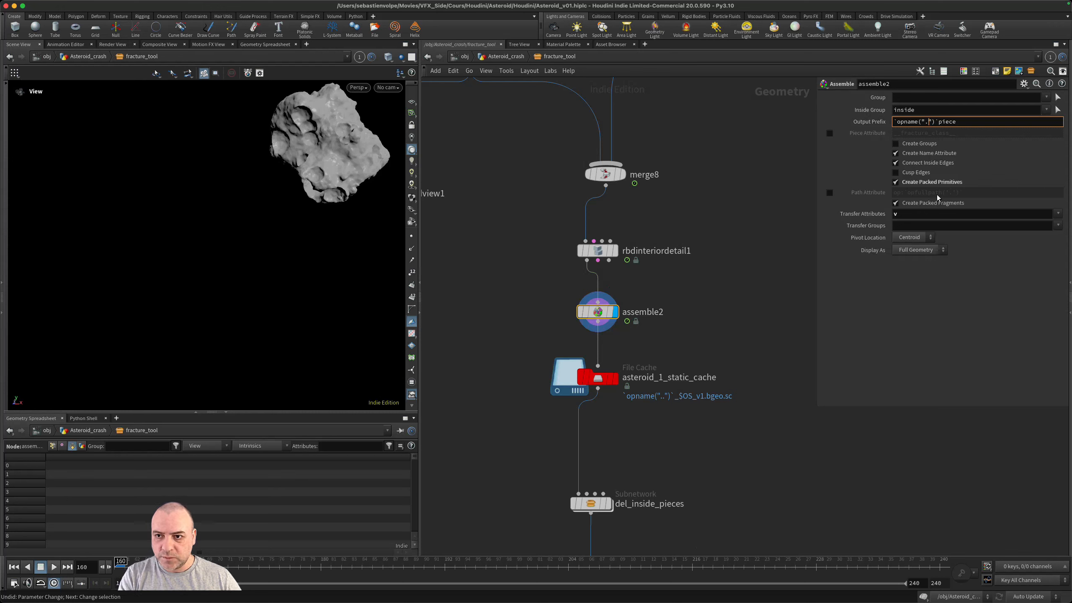
{"action": "type", "text": "."}
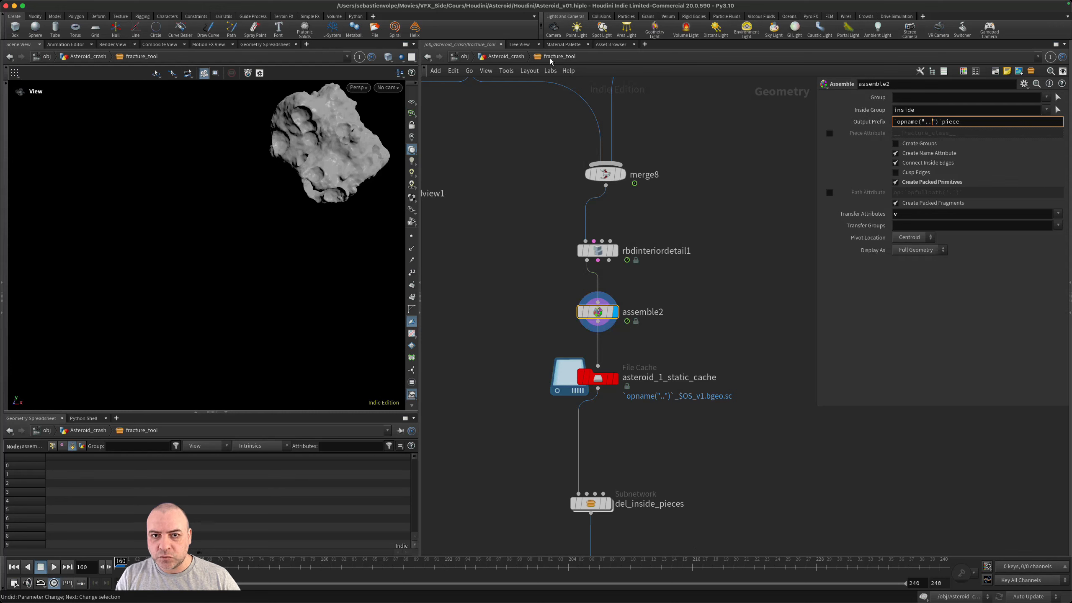
{"action": "key", "text": "Return"}
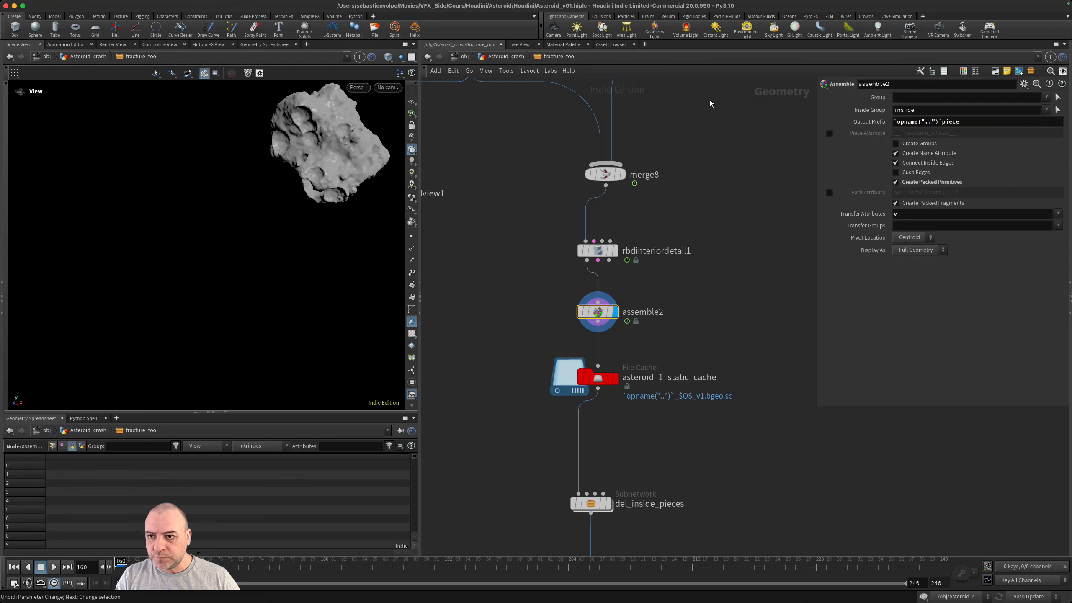
{"action": "left_click", "coordinate": [867, 122]}
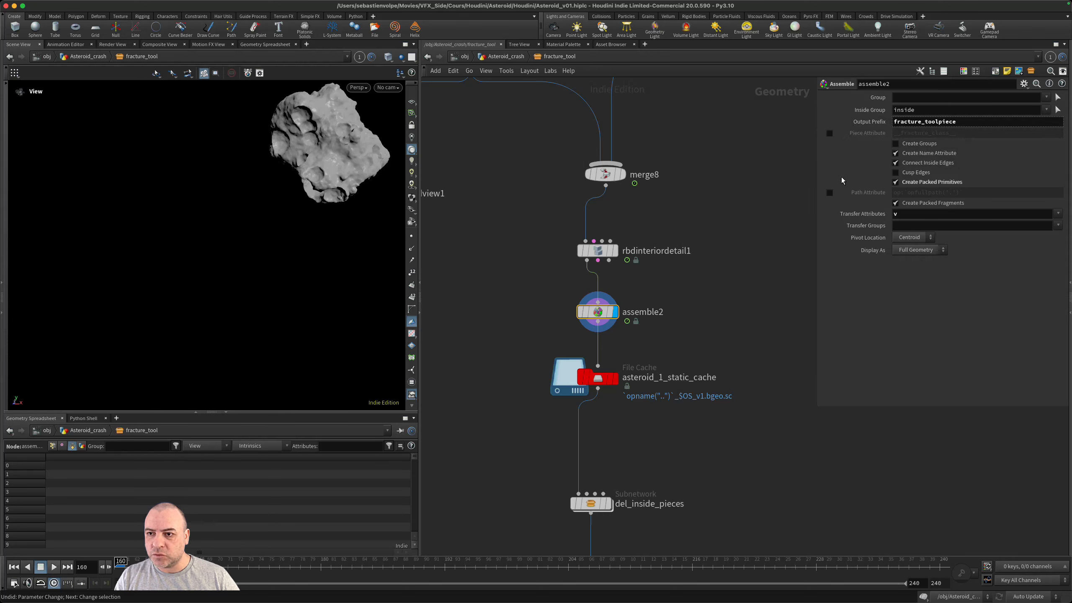
{"action": "left_click", "coordinate": [877, 123]}
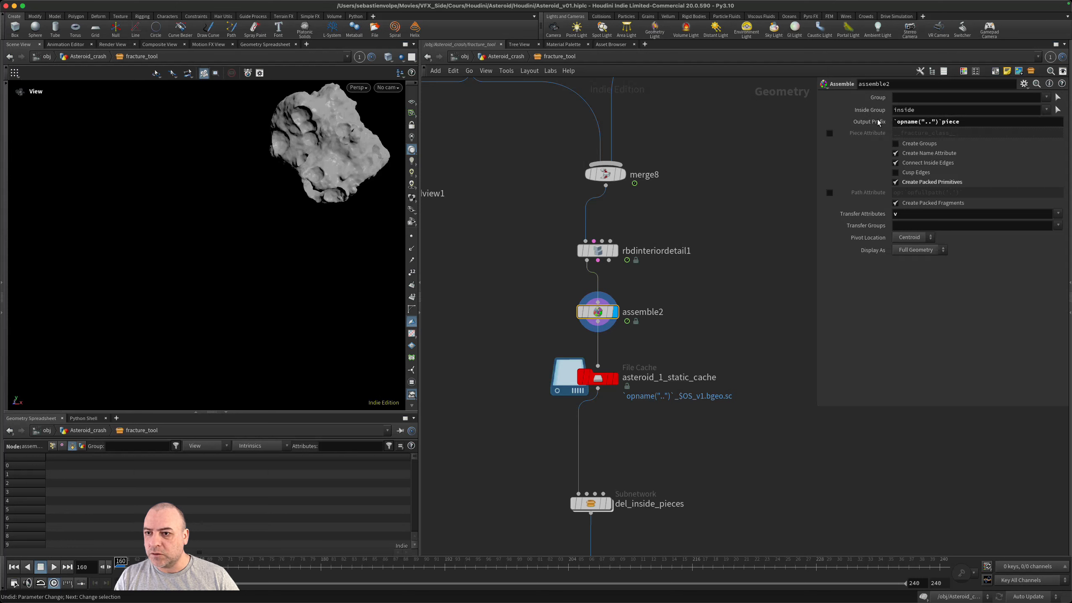
- Add an underscore so assemble2's Output Prefix reads `opname("..")`_piece, and check its evaluated value
{"action": "left_click", "coordinate": [953, 123]}
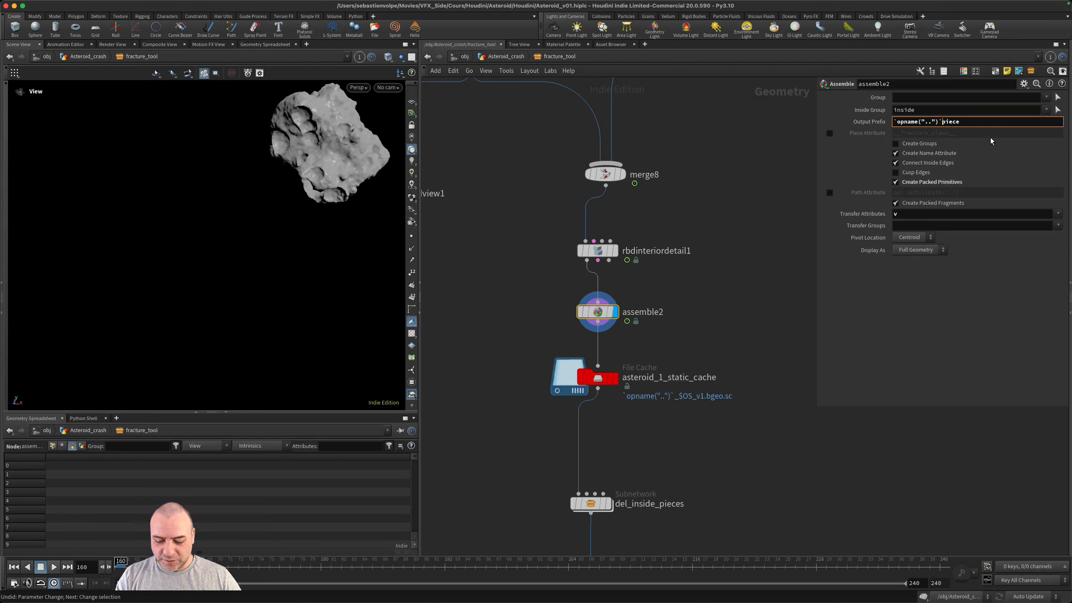
{"action": "type", "text": "_"}
{"action": "key", "text": "Return"}
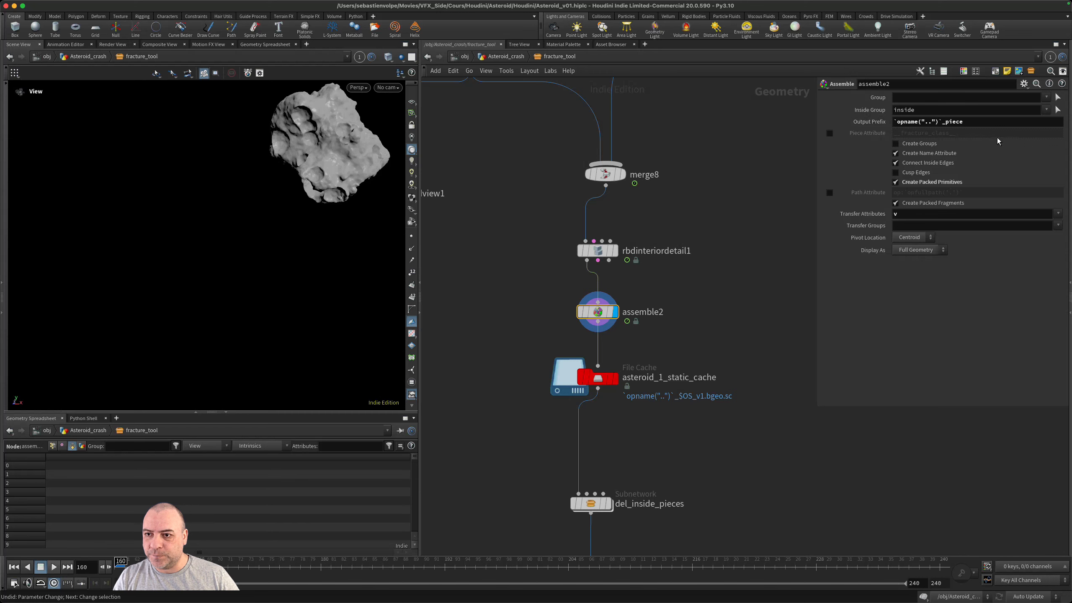
{"action": "left_click", "coordinate": [865, 122]}
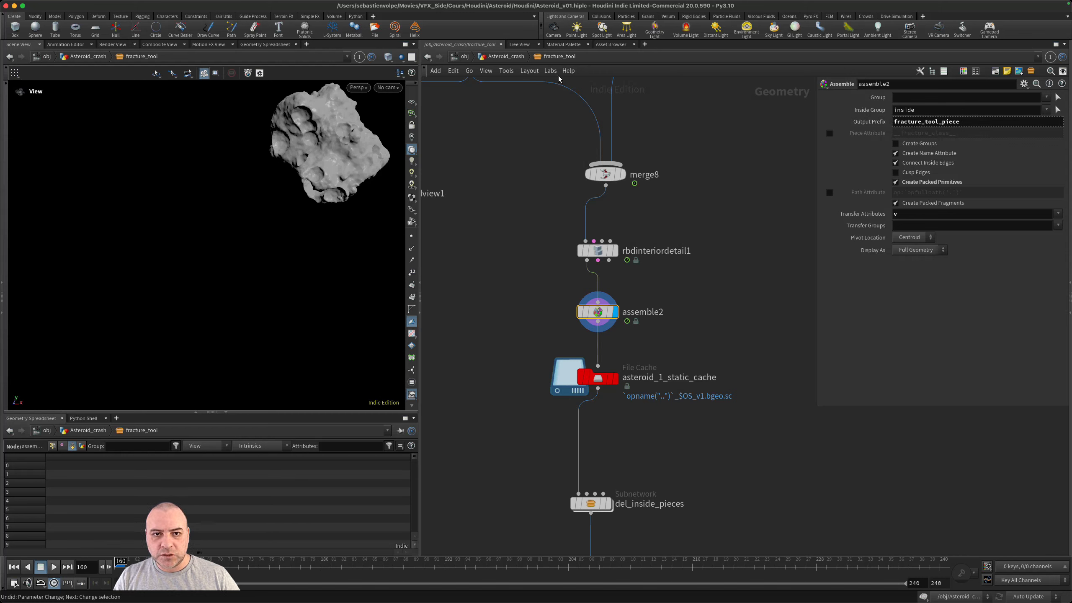
- Return to the Asteroid_crash network and save the fracture_tool node type
{"action": "left_click", "coordinate": [504, 57]}
{"action": "right_click", "coordinate": [525, 308]}
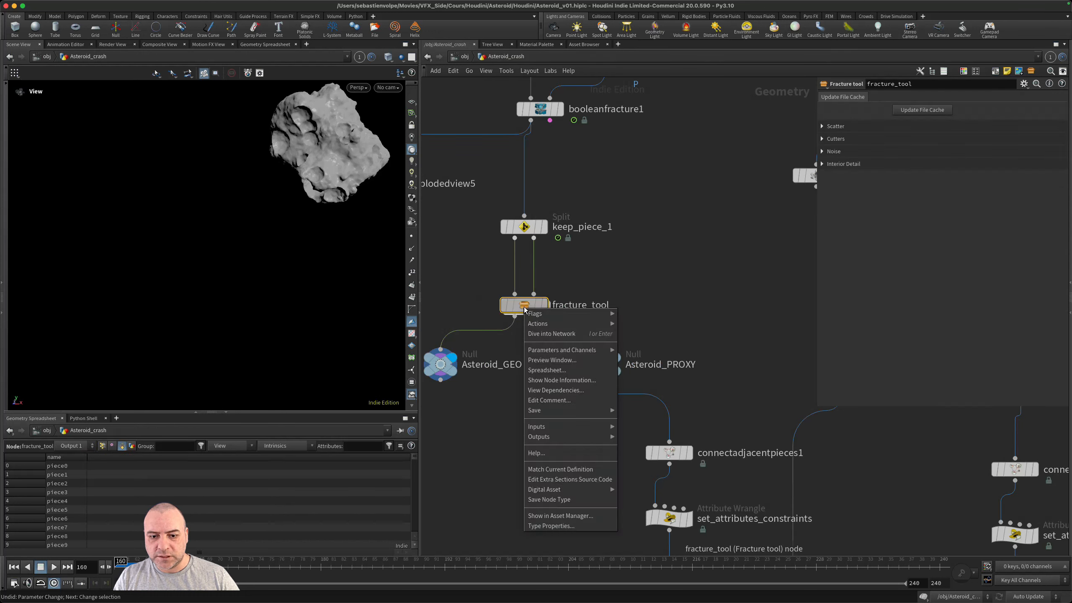
{"action": "left_click", "coordinate": [537, 499]}
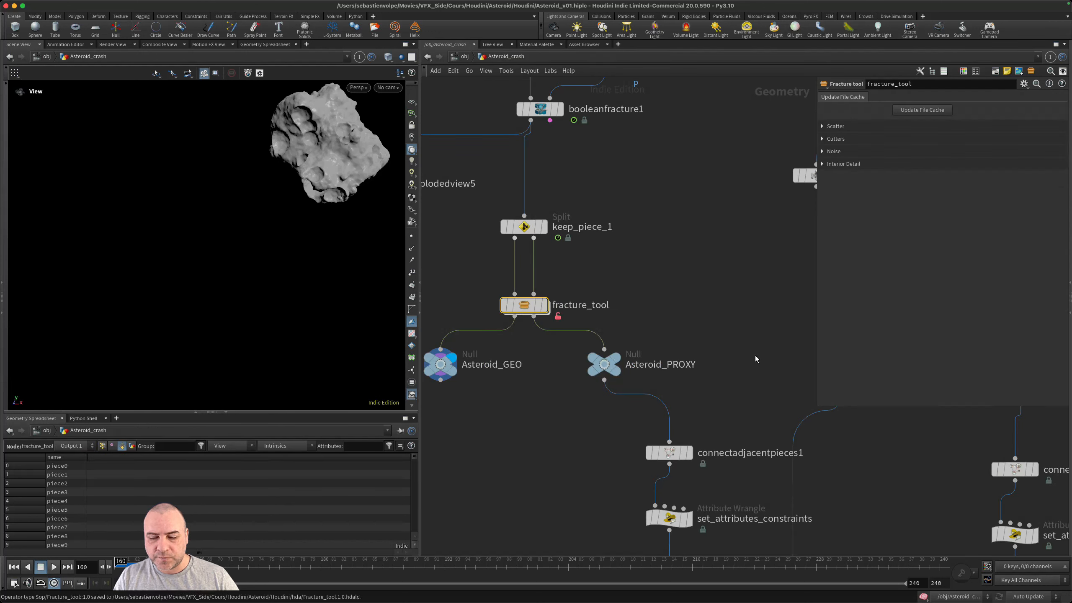
- Inspect the assemble2 prefix inside Fracture_tool1, then return to the Asteroid_crash network
{"action": "scroll", "coordinate": [756, 359], "scroll_direction": "right", "scroll_amount": 10}
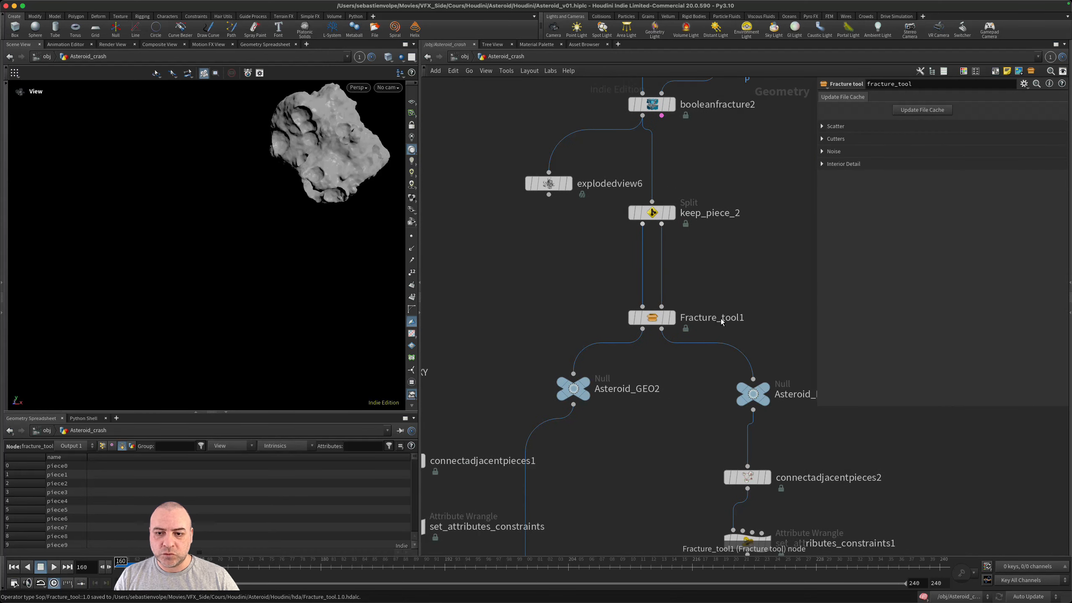
{"action": "double_click", "coordinate": [653, 313]}
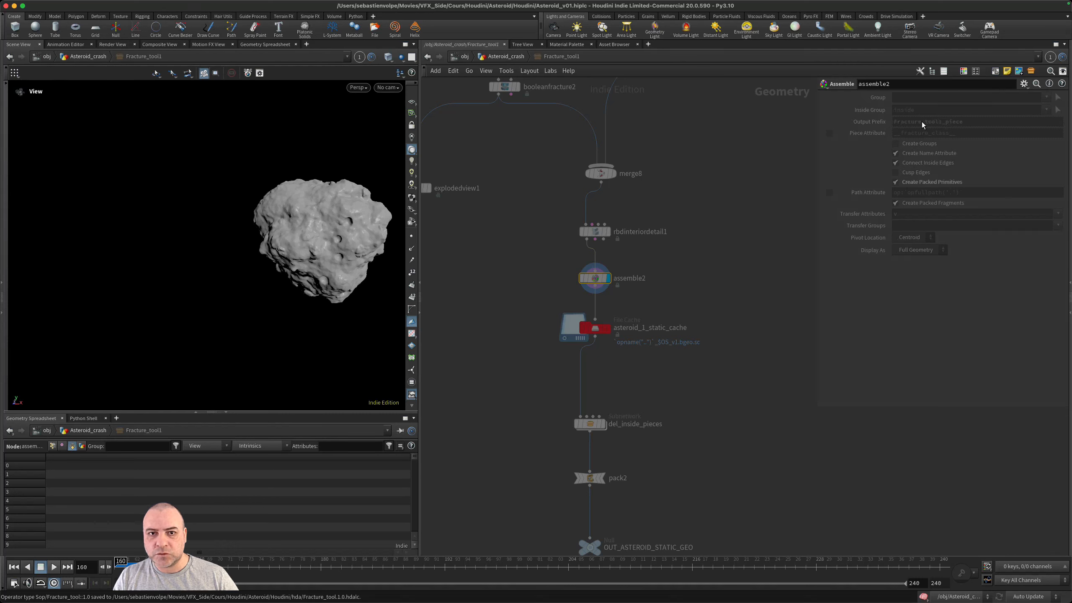
{"action": "left_click", "coordinate": [506, 56]}
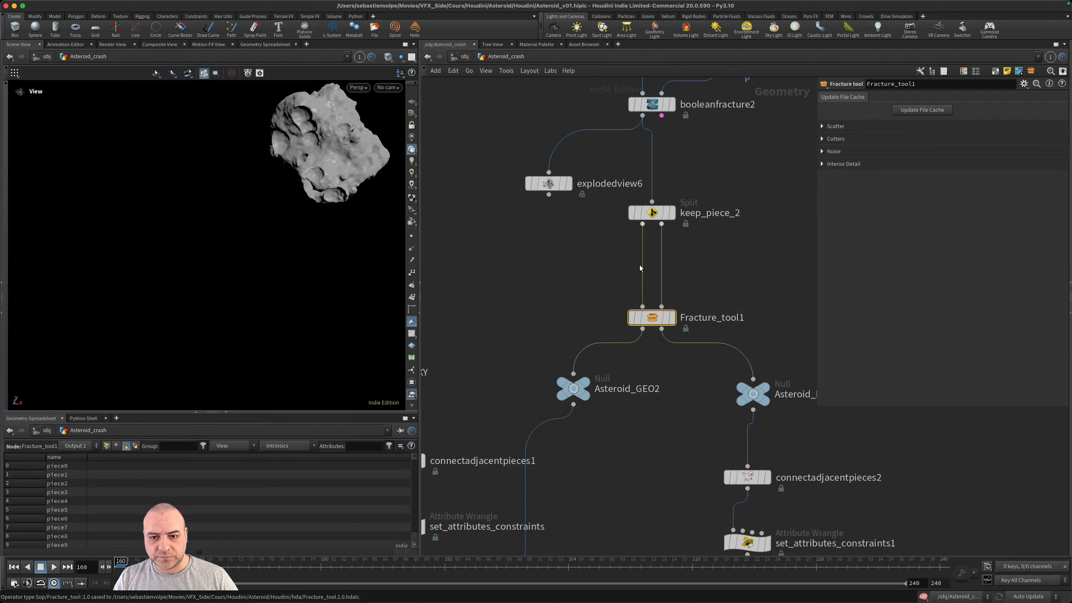
- Update the file cache of the fracture_tool node below keep_piece_1
{"action": "scroll", "coordinate": [613, 267], "scroll_direction": "down", "scroll_amount": 2}
{"action": "middle_click_drag", "start_coordinate": [548, 285], "coordinate": [649, 265]}
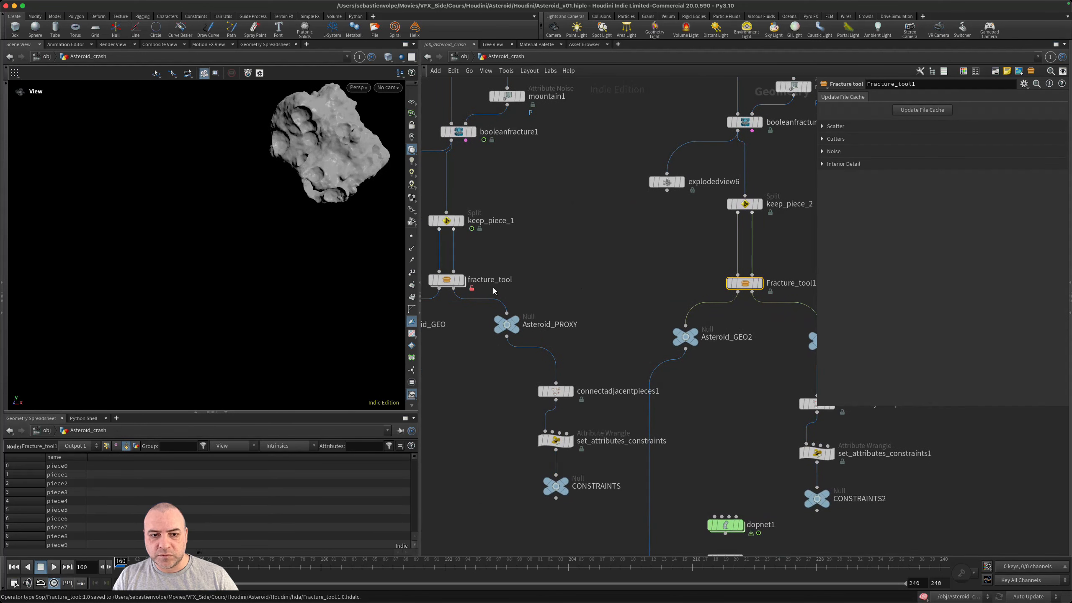
{"action": "left_click", "coordinate": [446, 282]}
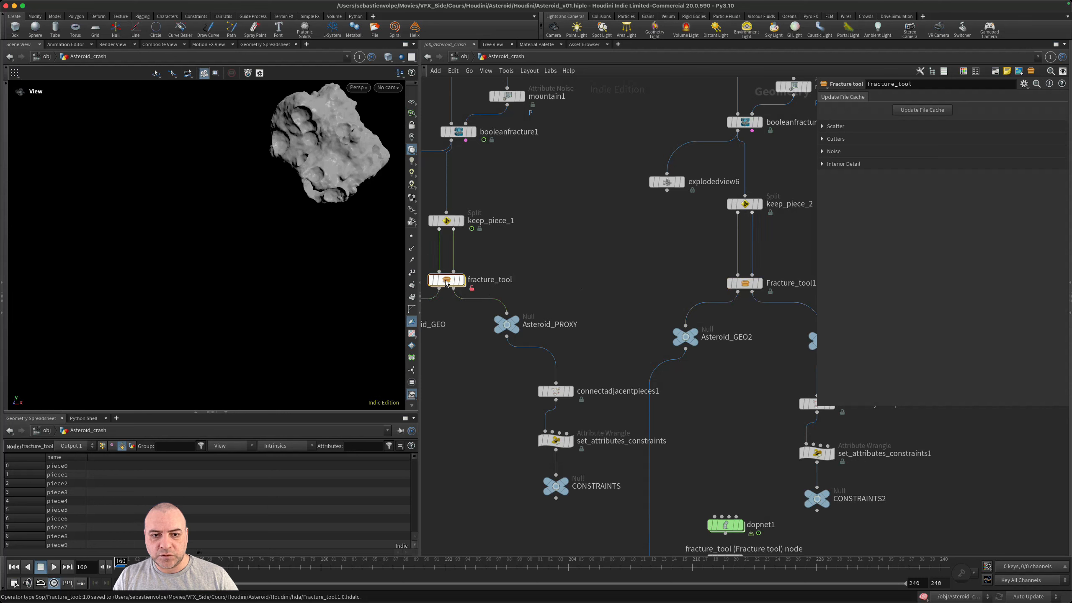
{"action": "left_click", "coordinate": [922, 109]}
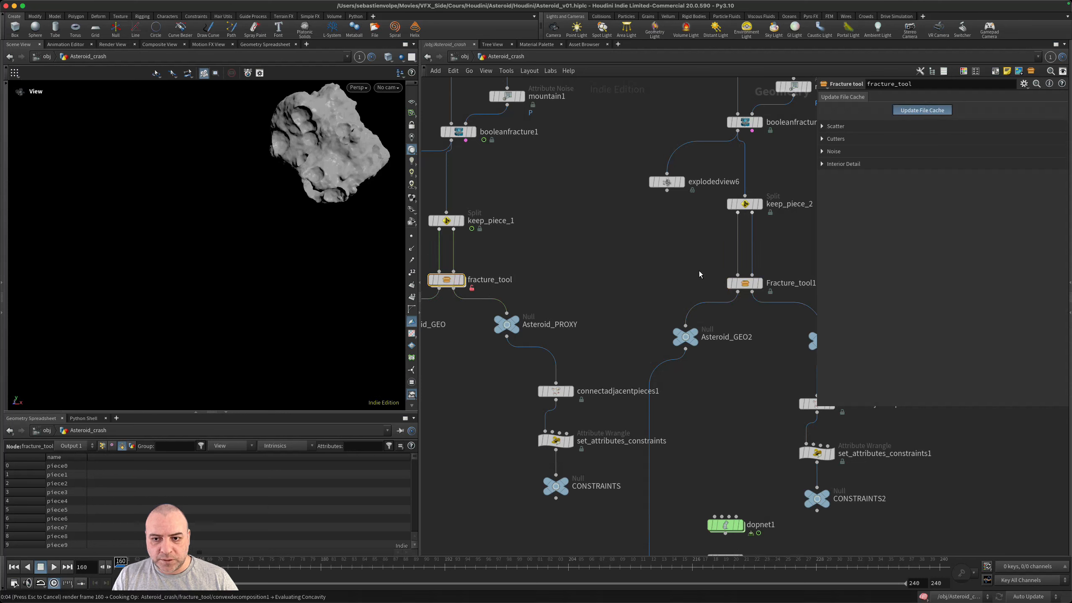
- Update the file cache of the Fracture_tool1 node below keep_piece_2
{"action": "middle_click_drag", "start_coordinate": [763, 263], "coordinate": [701, 276]}
{"action": "scroll", "coordinate": [686, 292], "scroll_direction": "up", "scroll_amount": 3}
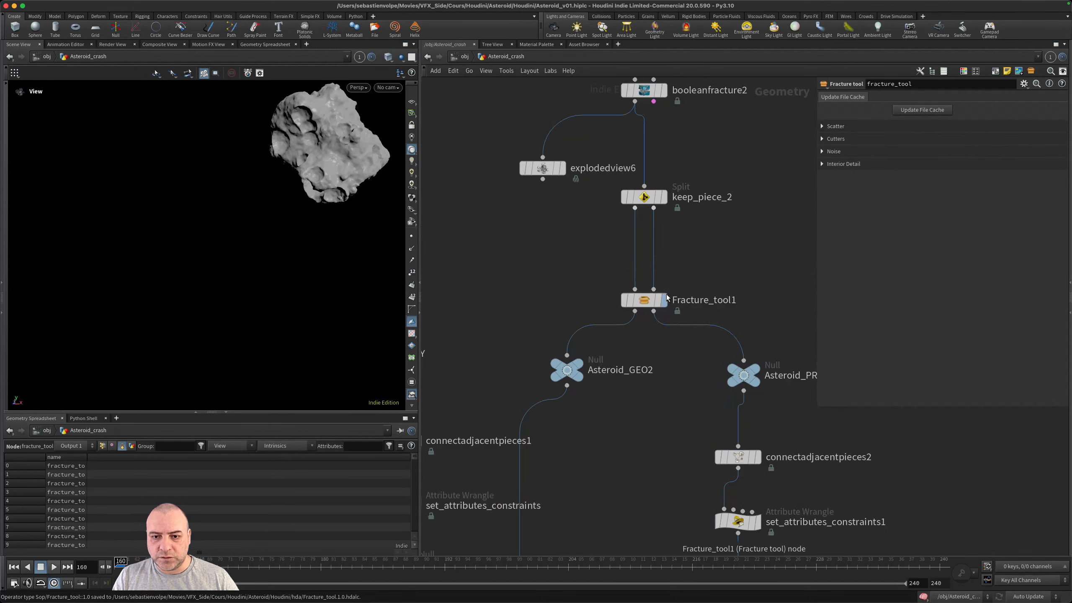
{"action": "left_click", "coordinate": [671, 298]}
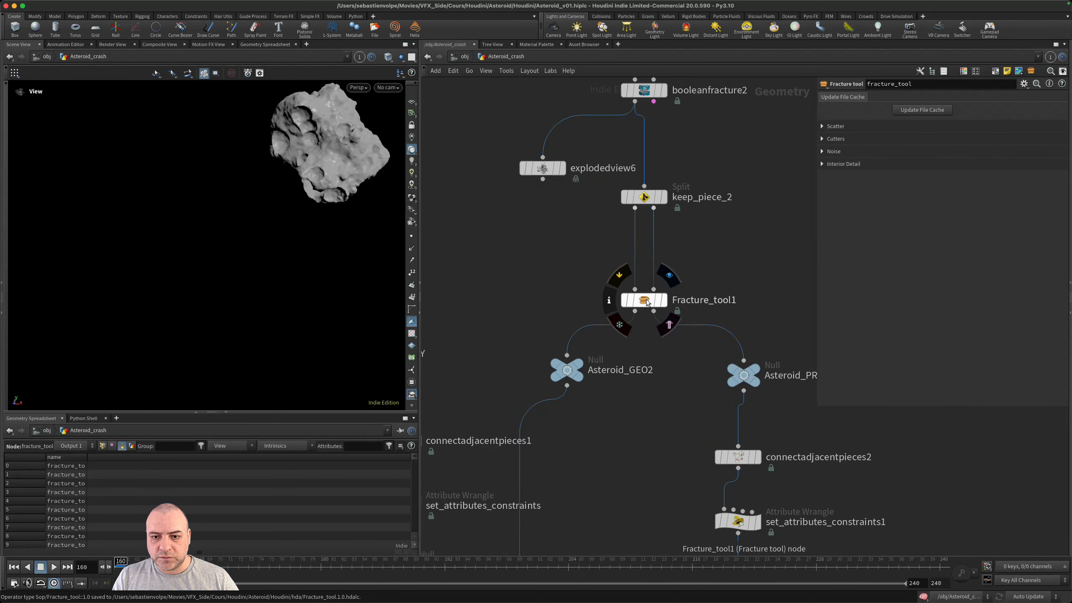
{"action": "left_click", "coordinate": [918, 110]}
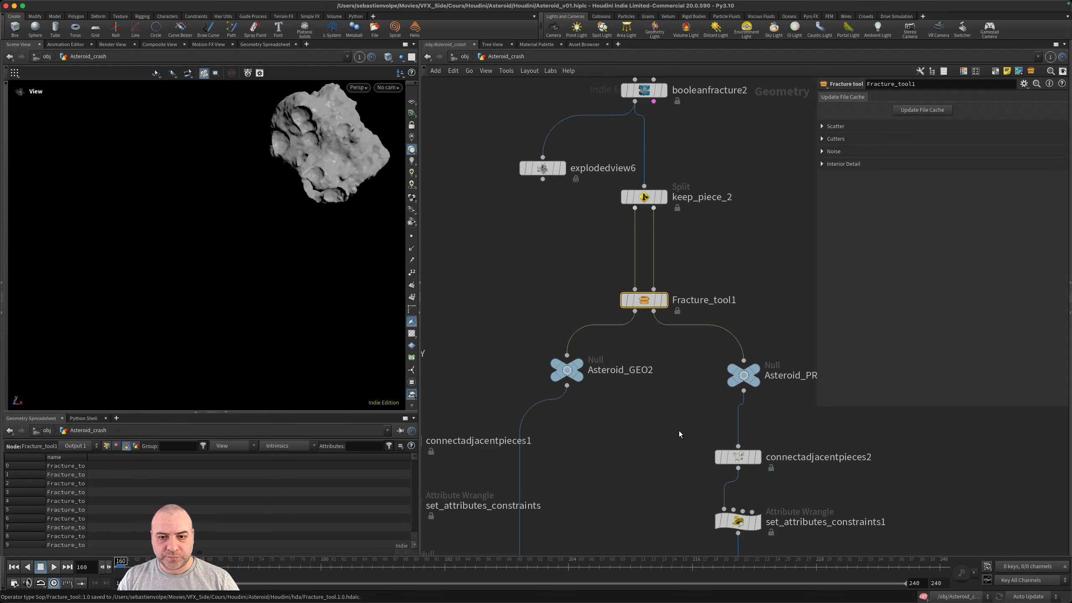
- Widen the name column in the geometry spreadsheet, then display and select Asteroid_GEO2 to check its piece names
{"action": "scroll", "coordinate": [615, 471], "scroll_direction": "down", "scroll_amount": 3}
{"action": "middle_click_drag", "start_coordinate": [616, 470], "coordinate": [709, 464]}
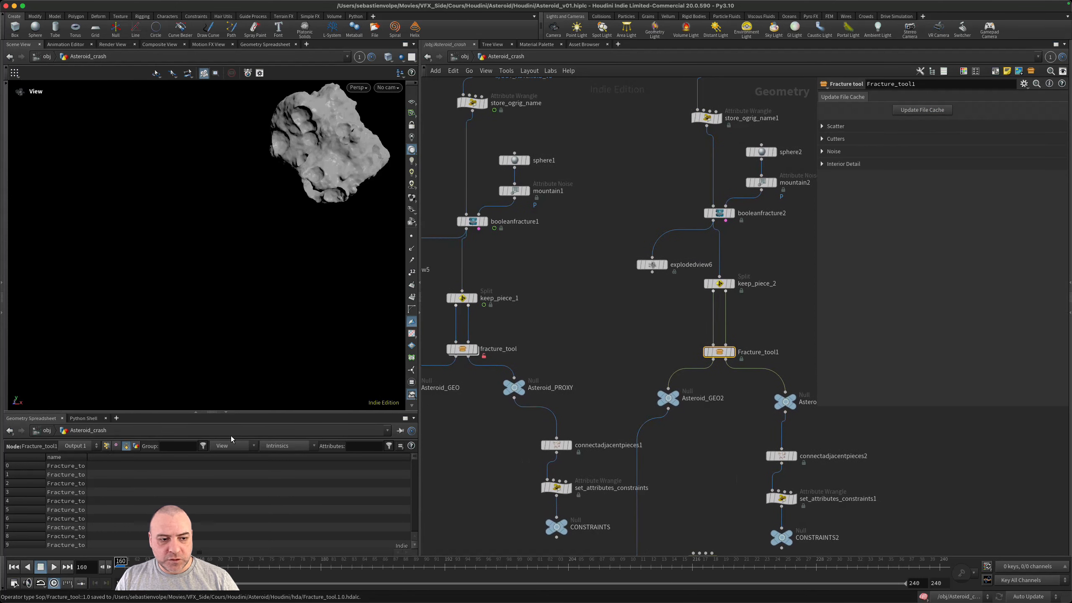
{"action": "left_click_drag", "start_coordinate": [94, 457], "coordinate": [143, 457]}
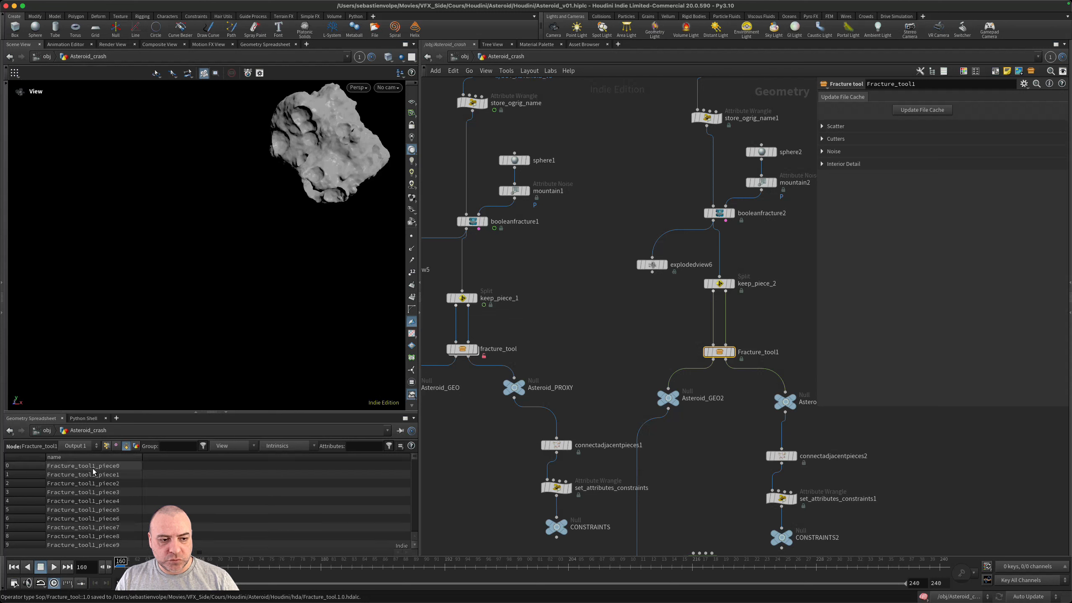
{"action": "left_click", "coordinate": [685, 382]}
{"action": "left_click", "coordinate": [671, 400]}
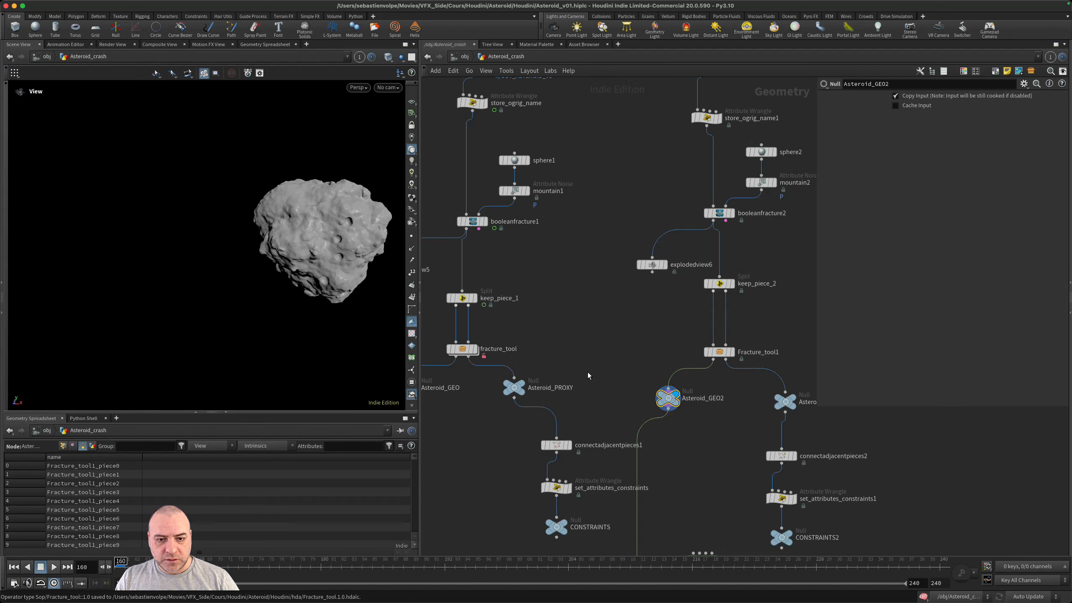
- Display and select Asteroid_GEO to check the prefixed piece names of the first asteroid piece
{"action": "middle_click_drag", "start_coordinate": [588, 371], "coordinate": [661, 370]}
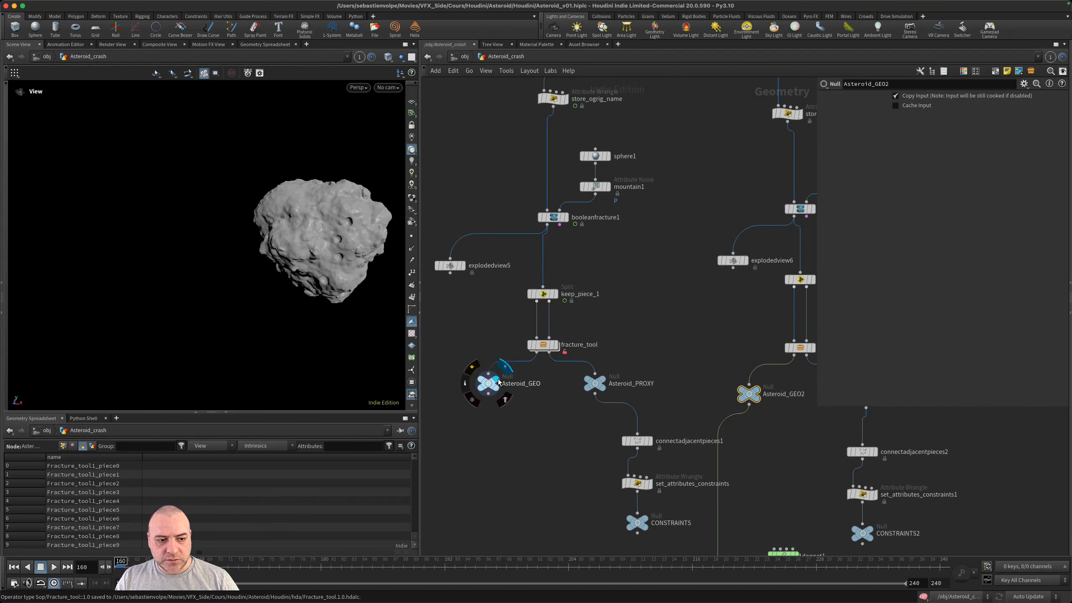
{"action": "left_click", "coordinate": [504, 369]}
{"action": "left_click", "coordinate": [493, 387]}
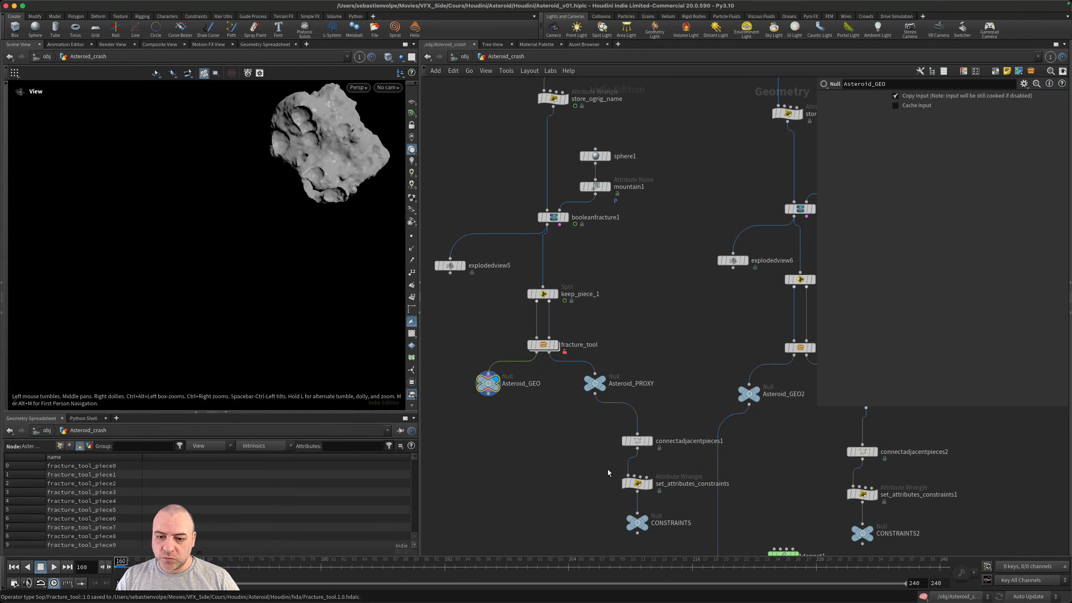
{"action": "middle_click_drag", "start_coordinate": [561, 473], "coordinate": [504, 362]}
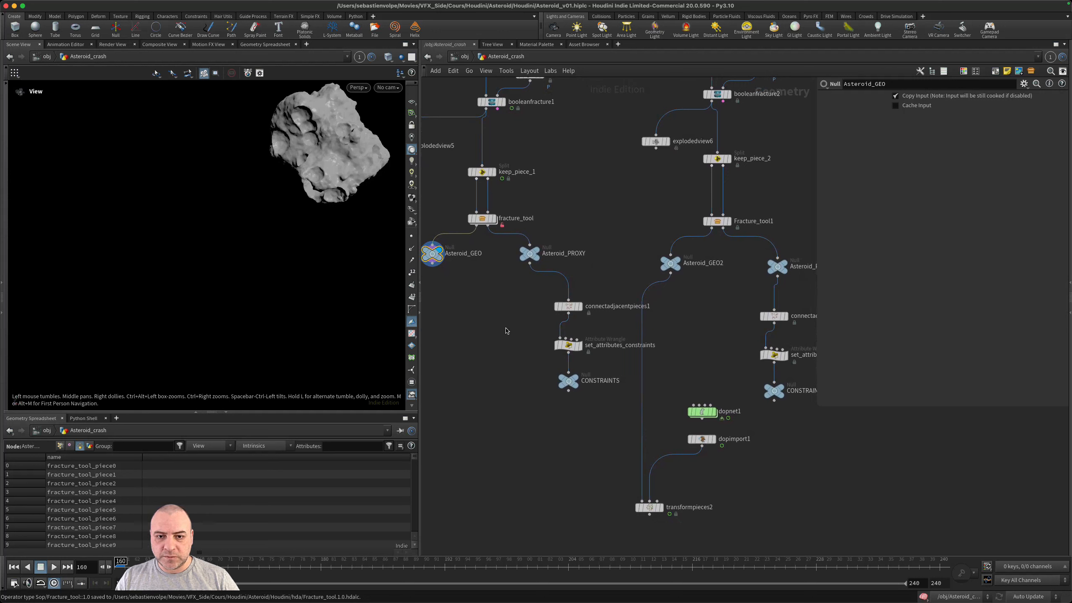
- Add a Merge node fed by Asteroid_PROXY and place it above dopnet1
{"action": "left_click", "coordinate": [529, 263]}
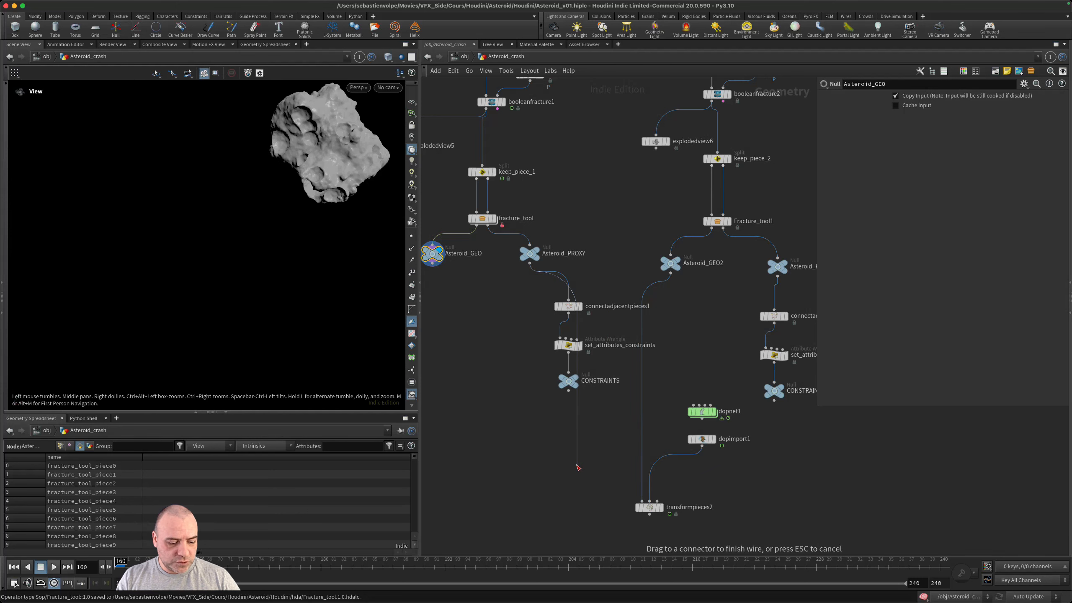
{"action": "left_click", "coordinate": [578, 467]}
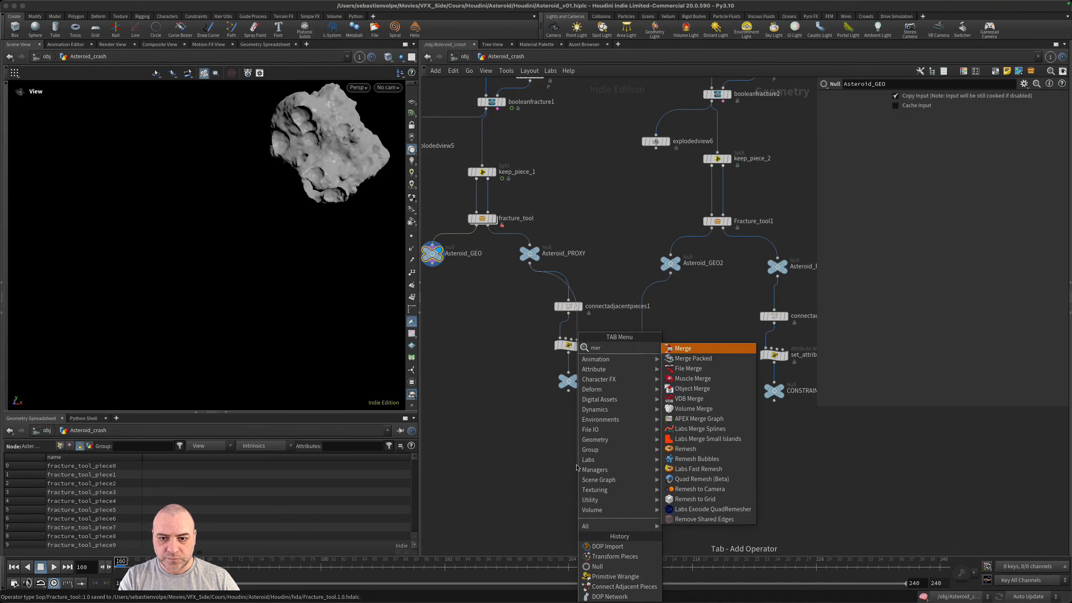
{"action": "key", "text": "Escape"}
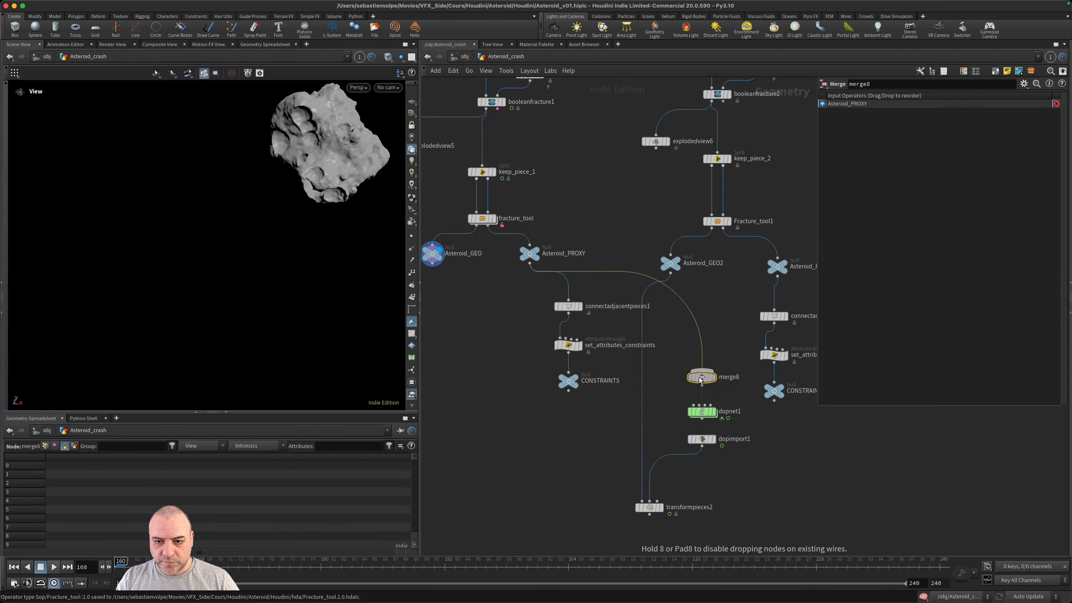
{"action": "left_click", "coordinate": [702, 377]}
- Move dopnet1, dopimport1 and transformpieces2 down together and lower the new merge node to open up space
{"action": "scroll", "coordinate": [800, 472], "scroll_direction": "down", "scroll_amount": 3}
{"action": "left_click_drag", "start_coordinate": [765, 494], "coordinate": [606, 365]}
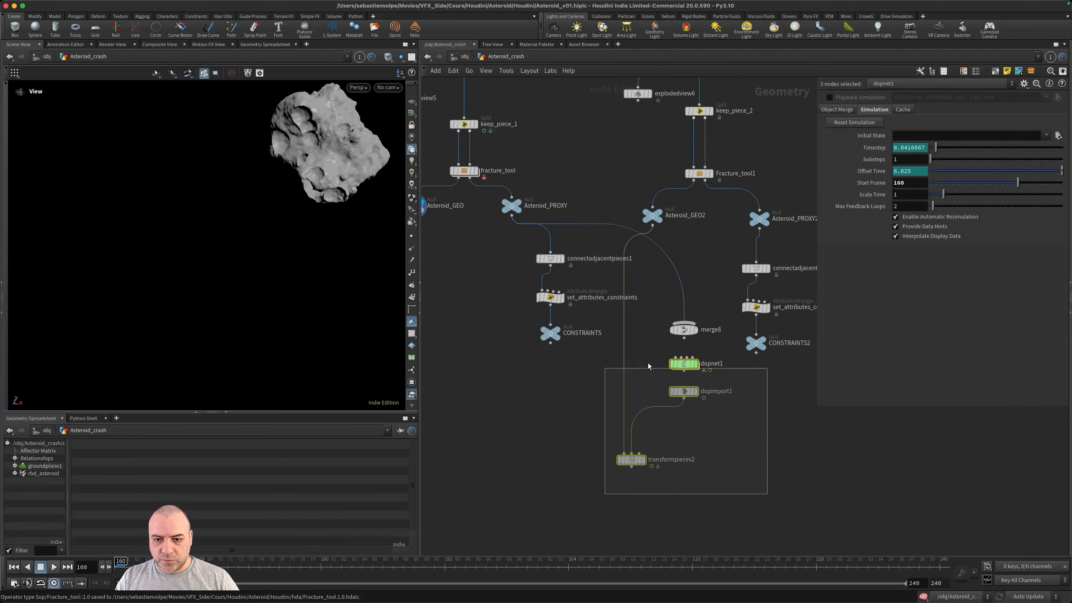
{"action": "left_click_drag", "start_coordinate": [683, 368], "coordinate": [683, 443]}
{"action": "left_click_drag", "start_coordinate": [684, 334], "coordinate": [687, 364]}
{"action": "middle_click_drag", "start_coordinate": [750, 382], "coordinate": [723, 416]}
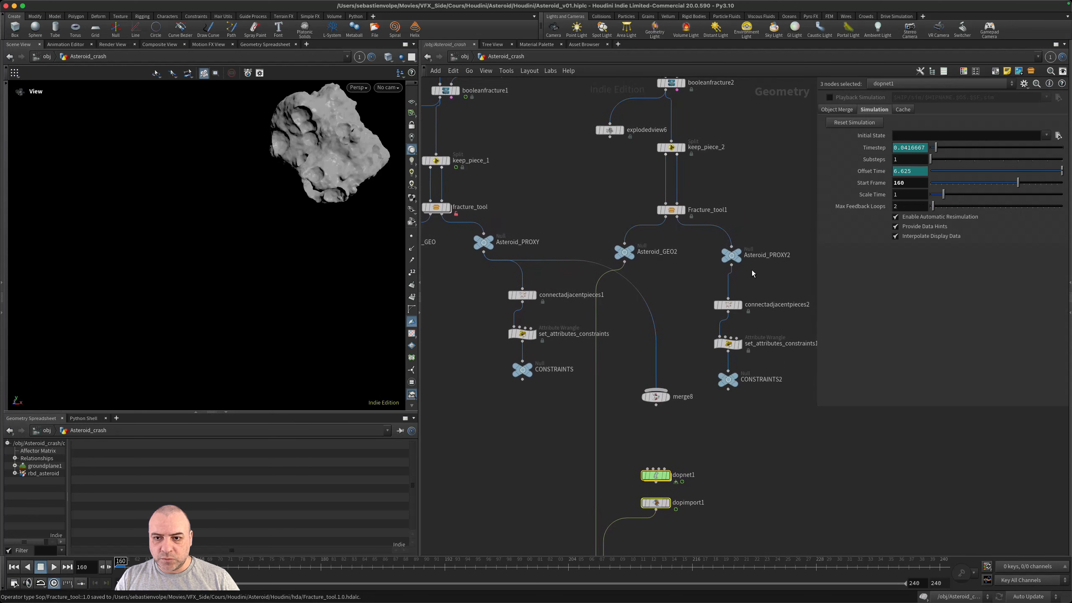
- Connect Asteroid_PROXY2 to the same merge node and display it to examine both proxy asteroids together
{"action": "left_click_drag", "start_coordinate": [731, 265], "coordinate": [668, 399]}
{"action": "left_click", "coordinate": [668, 398]}
{"action": "left_click_drag", "start_coordinate": [348, 206], "coordinate": [363, 217]}
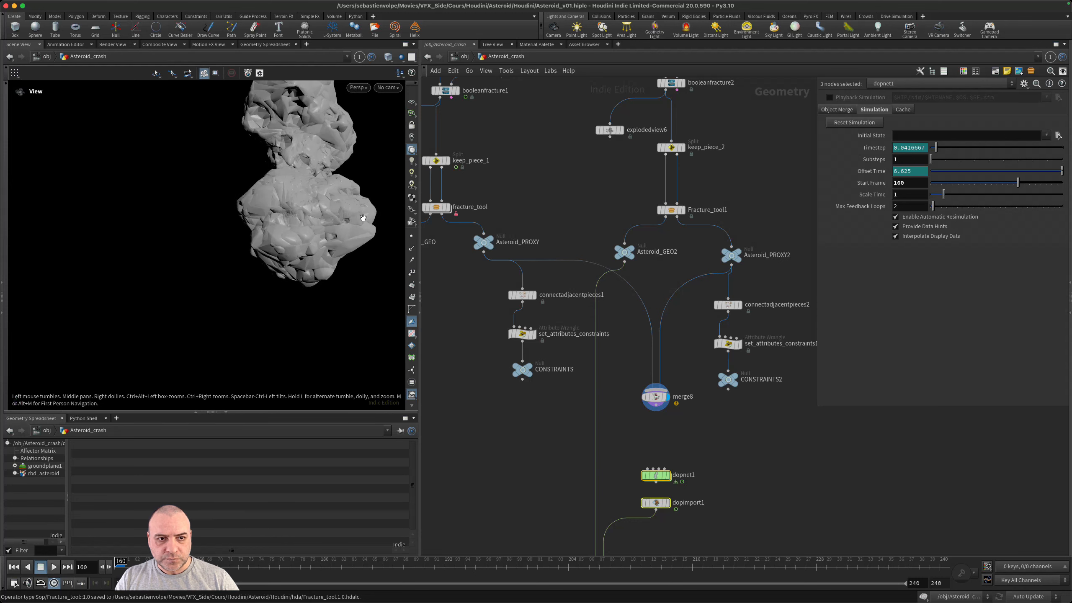
{"action": "middle_click_drag", "start_coordinate": [343, 219], "coordinate": [291, 347]}
{"action": "left_click_drag", "start_coordinate": [292, 346], "coordinate": [244, 253]}
{"action": "right_click_drag", "start_coordinate": [243, 253], "coordinate": [308, 287]}
{"action": "left_click_drag", "start_coordinate": [308, 287], "coordinate": [259, 222]}
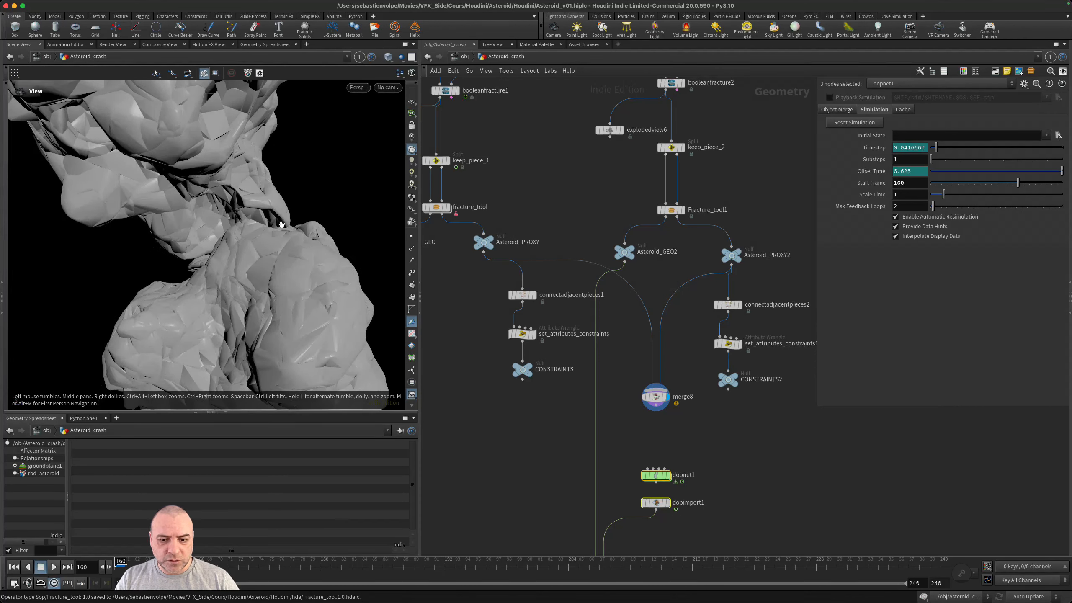
{"action": "right_click_drag", "start_coordinate": [272, 293], "coordinate": [243, 253]}
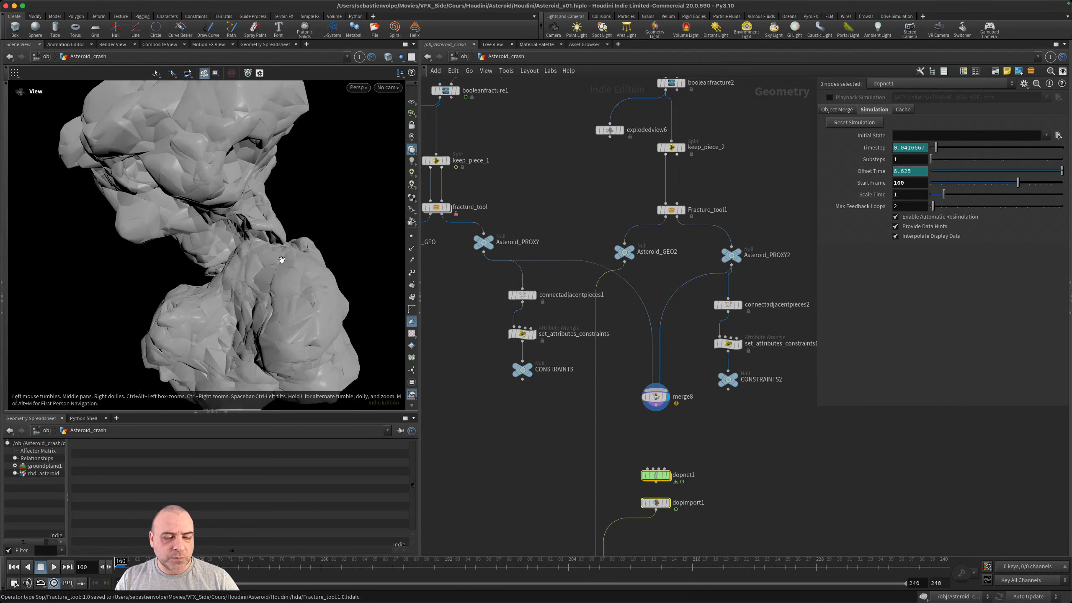
{"action": "left_click_drag", "start_coordinate": [281, 259], "coordinate": [251, 272]}
- Save the scene and collapse the geometry spreadsheet pane to enlarge the viewport
{"action": "key", "text": "super+s"}
{"action": "left_click", "coordinate": [225, 412]}
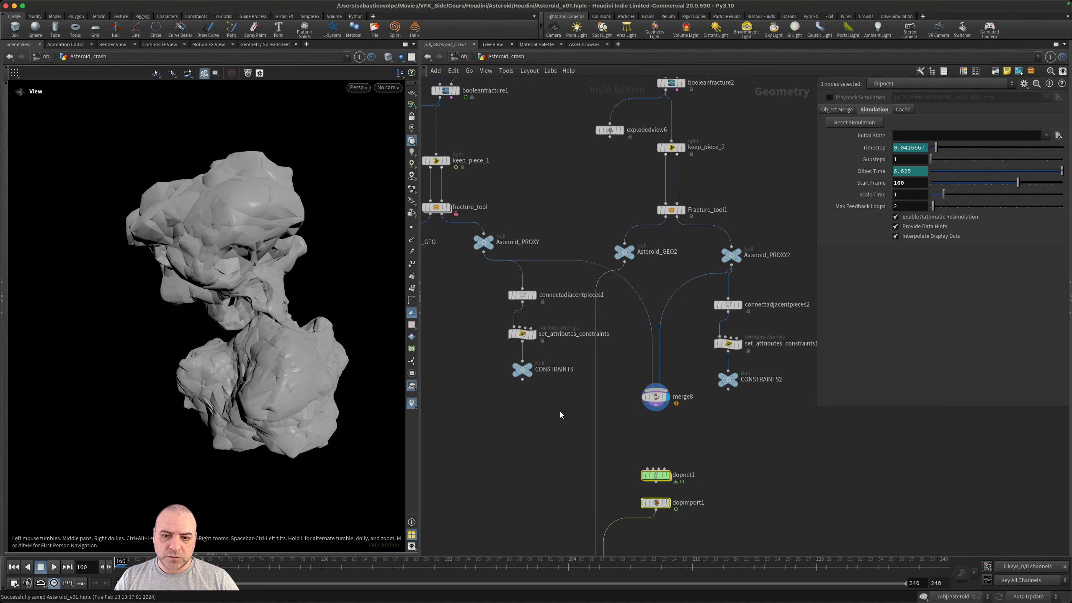
- Rearrange merge8 and the constraint nulls, and combine CONSTRAINTS and CONSTRAINTS2 in a new Merge node above dopnet1
{"action": "left_click_drag", "start_coordinate": [654, 400], "coordinate": [647, 356]}
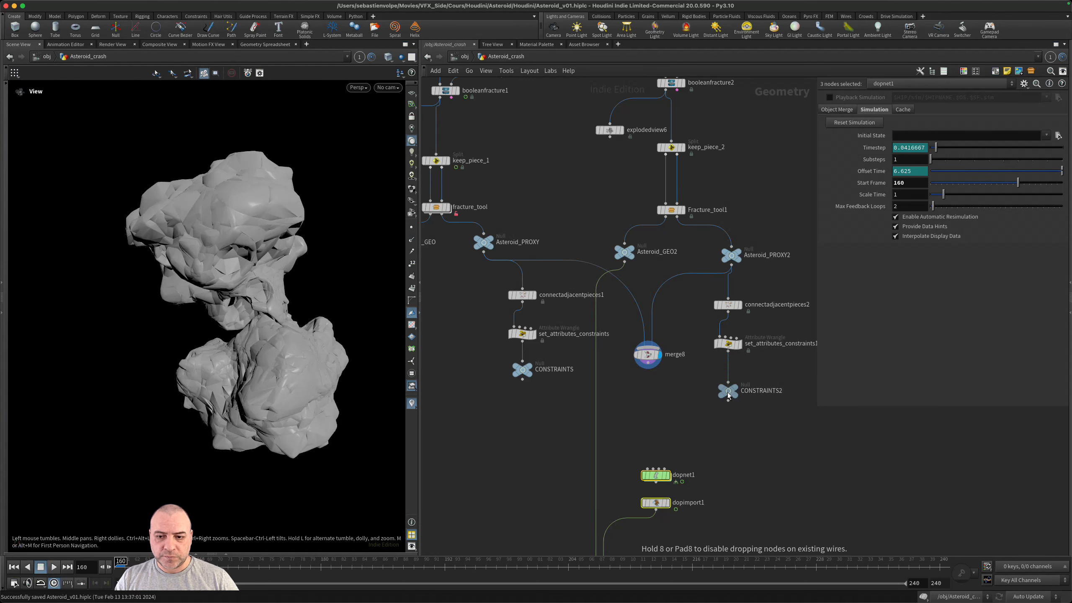
{"action": "left_click_drag", "start_coordinate": [519, 379], "coordinate": [642, 434]}
{"action": "key", "text": "Tab"}
{"action": "type", "text": "merge"}
{"action": "key", "text": "Return"}
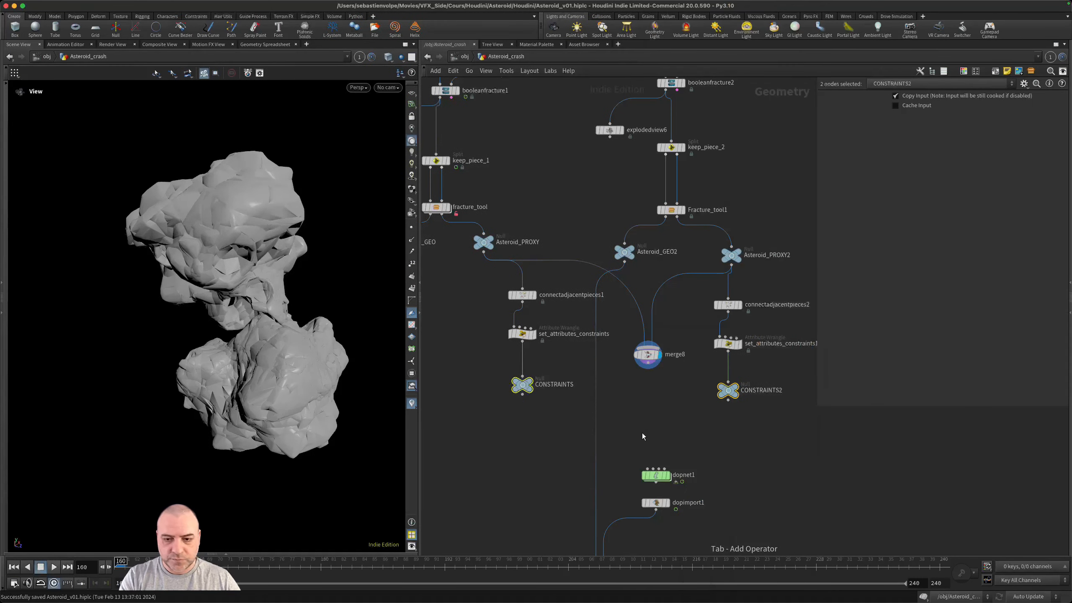
{"action": "left_click", "coordinate": [642, 435]}
- Move the dopnet1, dopimport1 and transformpieces2 group further down and lower the constraints merge slightly
{"action": "middle_click_drag", "start_coordinate": [737, 498], "coordinate": [746, 410]}
{"action": "left_click_drag", "start_coordinate": [713, 540], "coordinate": [585, 371]}
{"action": "left_click_drag", "start_coordinate": [664, 387], "coordinate": [651, 465]}
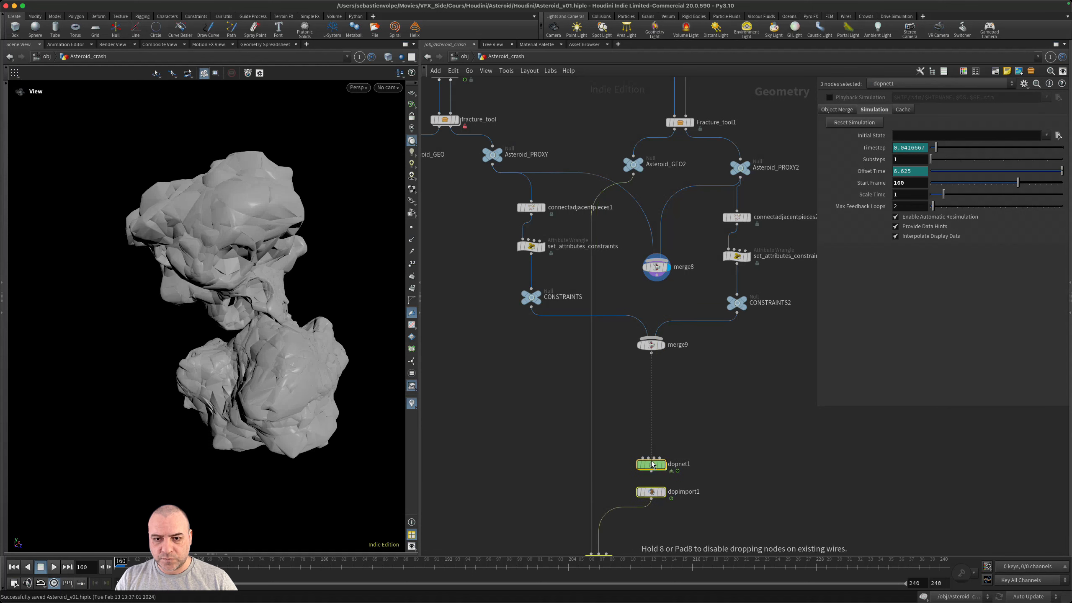
{"action": "left_click_drag", "start_coordinate": [650, 345], "coordinate": [655, 368]}
{"action": "left_click", "coordinate": [707, 395]}
- Add a Null after the constraints merge and name it CONSTRAINTS_MERGED
{"action": "left_click", "coordinate": [657, 376]}
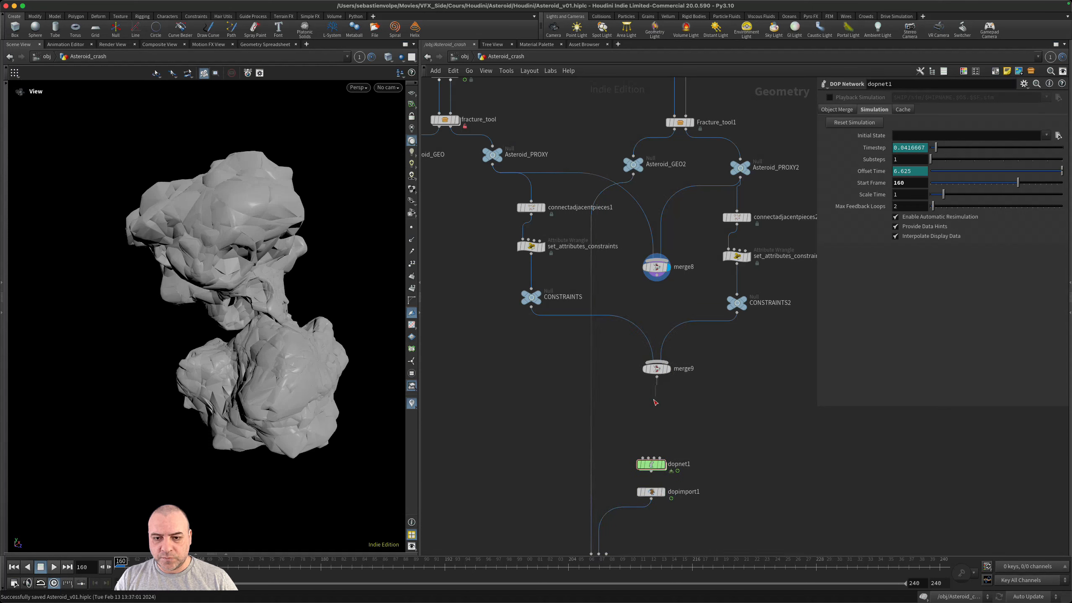
{"action": "key", "text": "Tab"}
{"action": "type", "text": "null"}
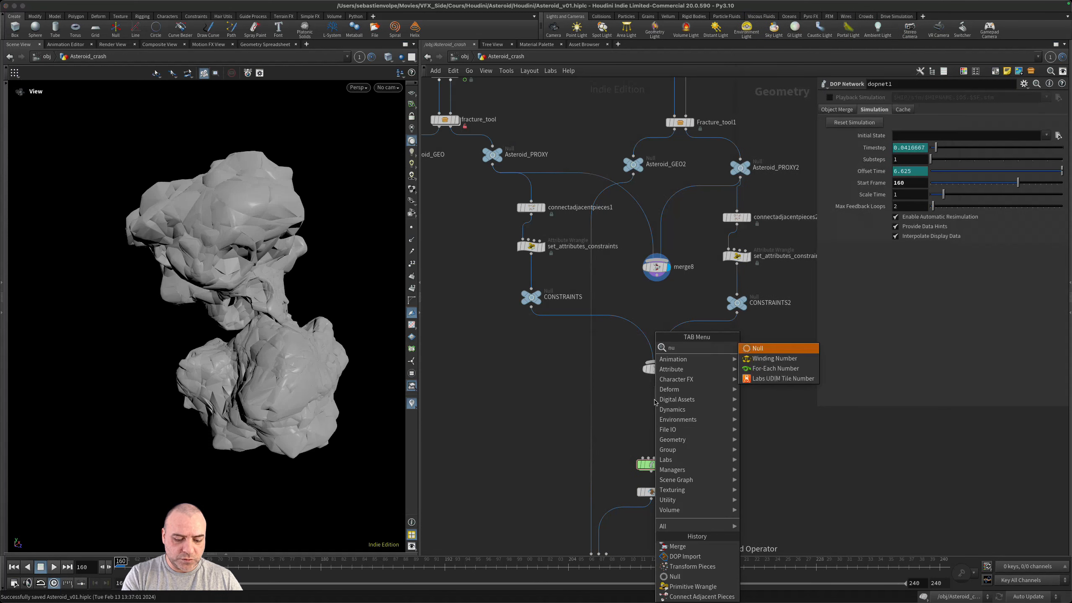
{"action": "key", "text": "Return"}
{"action": "left_click", "coordinate": [679, 410]}
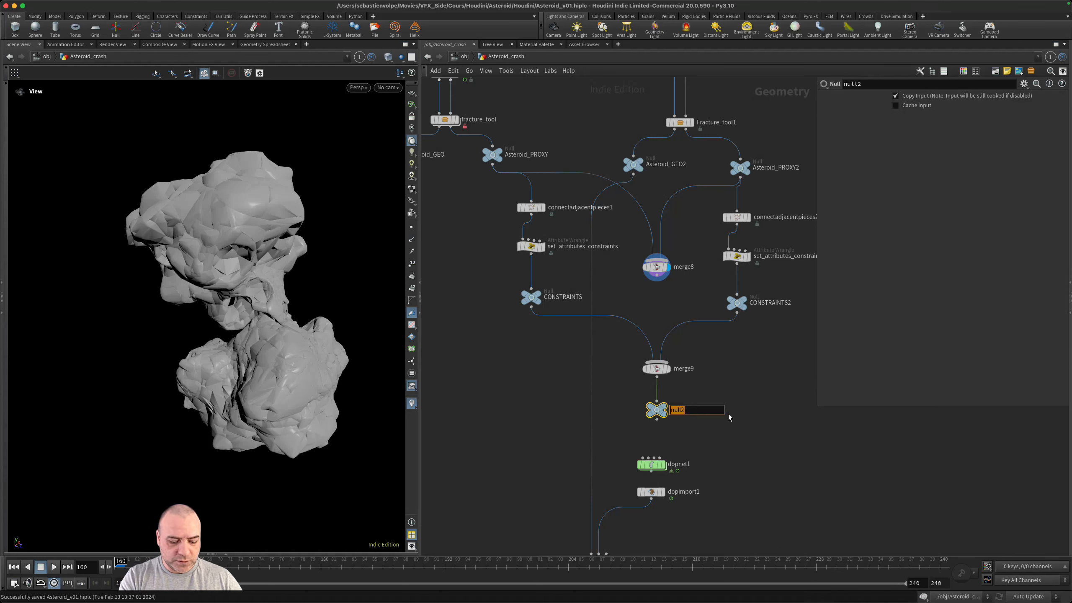
{"action": "type", "text": "CONSTRAINTS"}
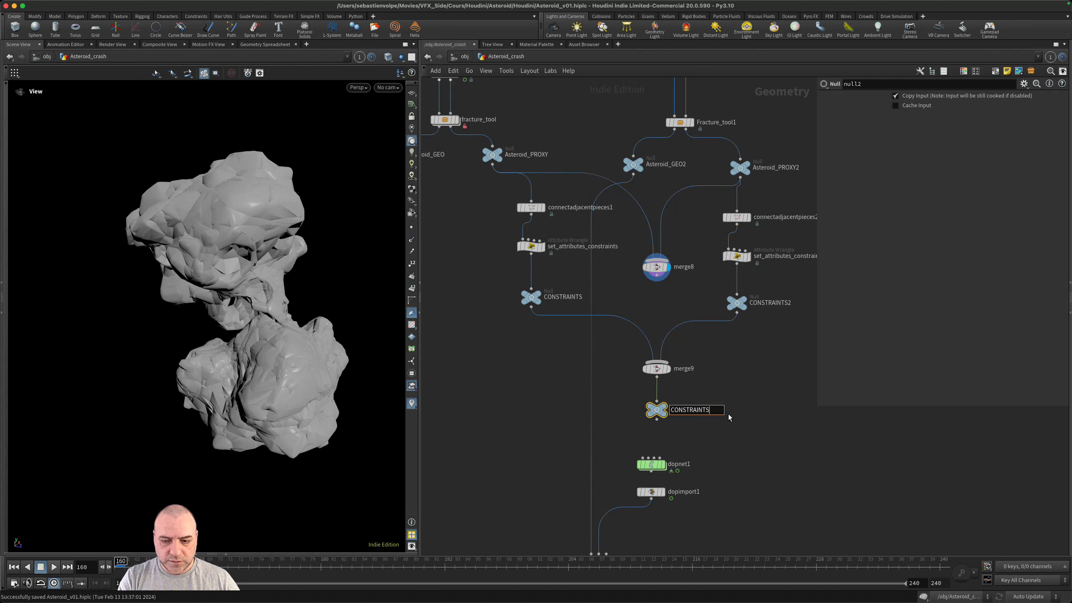
{"action": "type", "text": "_MERGED"}
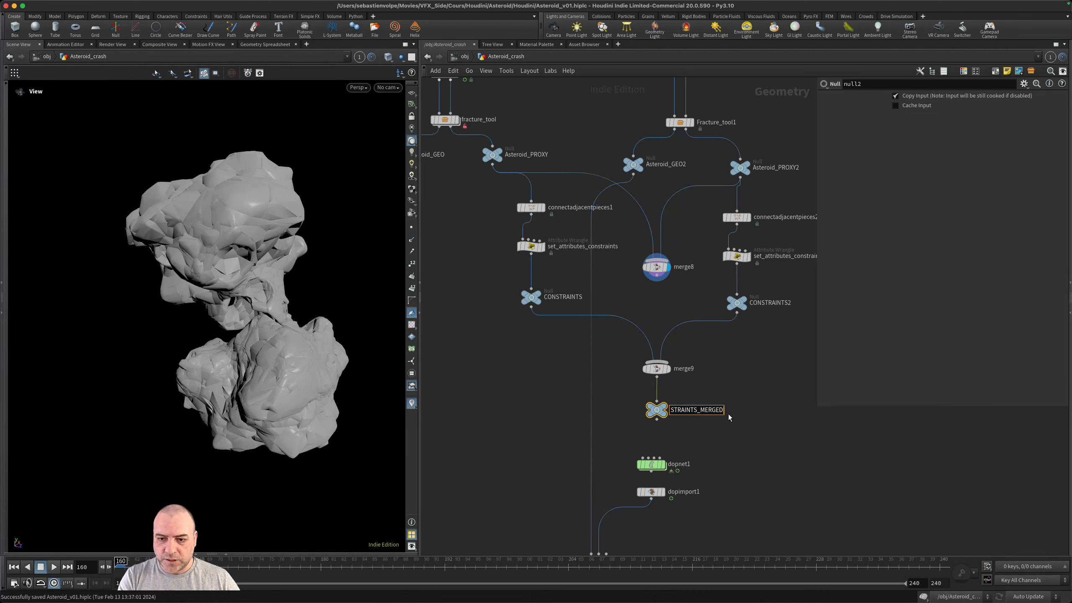
{"action": "key", "text": "Return"}
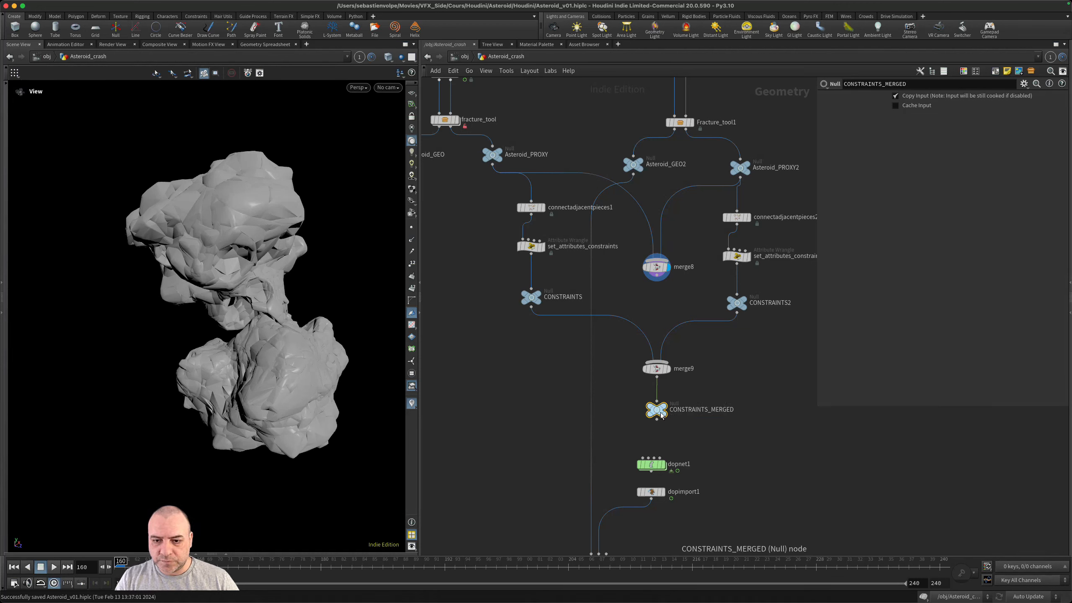
- Duplicate the CONSTRAINTS_MERGED null under merge8, and move the connectadjacentpieces2 branch aside to clear space
{"action": "left_click_drag", "start_coordinate": [657, 410], "coordinate": [655, 284], "text": "alt"}
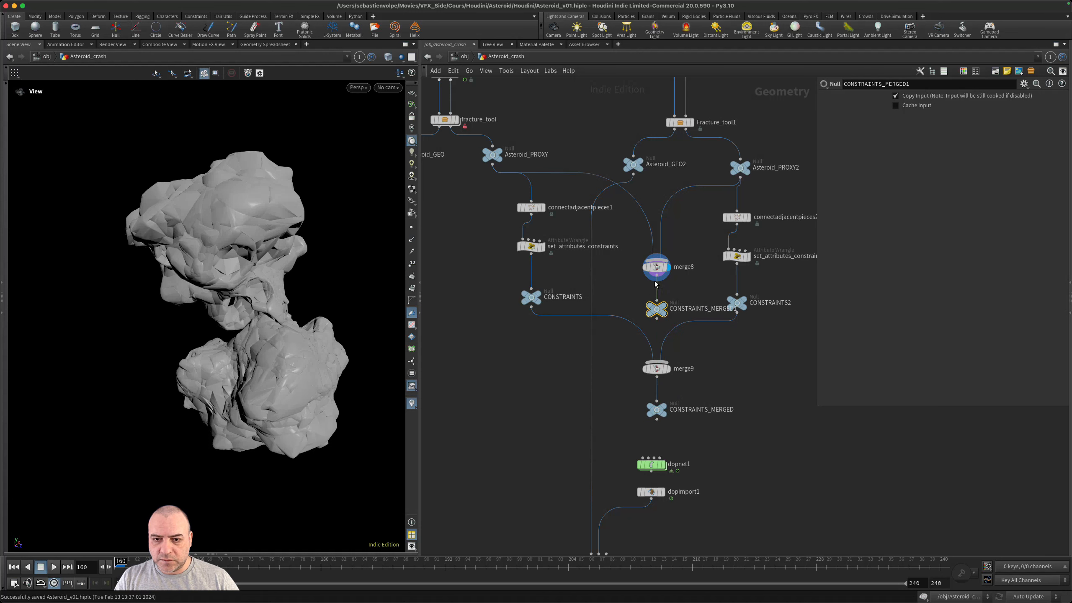
{"action": "middle_click_drag", "start_coordinate": [754, 364], "coordinate": [709, 390]}
{"action": "left_click_drag", "start_coordinate": [745, 362], "coordinate": [666, 227]}
{"action": "left_click_drag", "start_coordinate": [691, 281], "coordinate": [735, 291]}
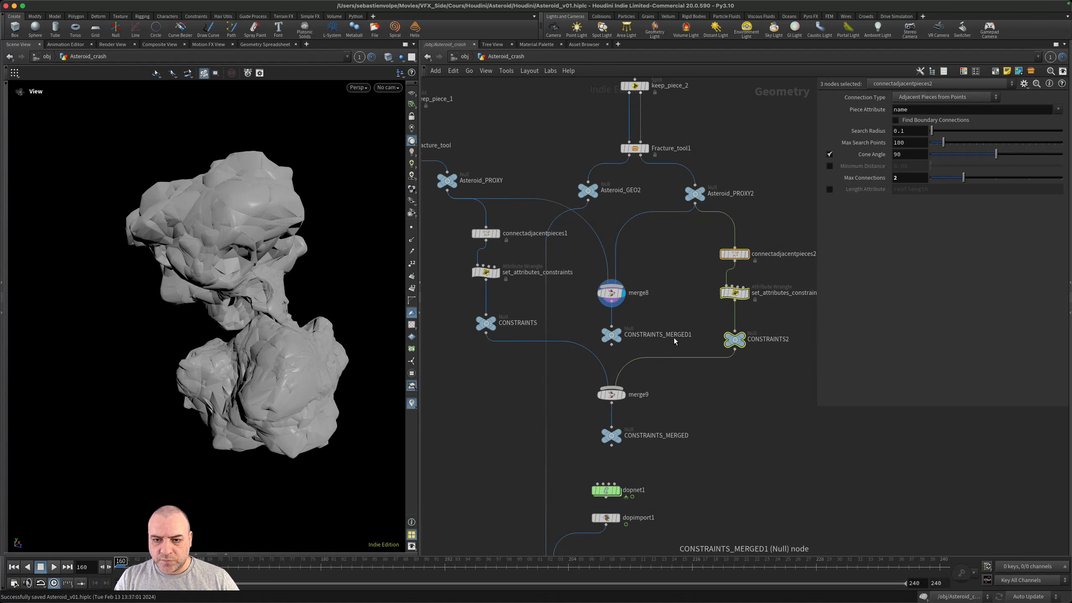
- Rename the null below merge8 as Asteroid_PROXY_MERGED, matching the uppercase suffix of CONSTRAINTS_MERGED
{"action": "double_click", "coordinate": [672, 335]}
{"action": "type", "text": "Asteroid_PROXY_M"}
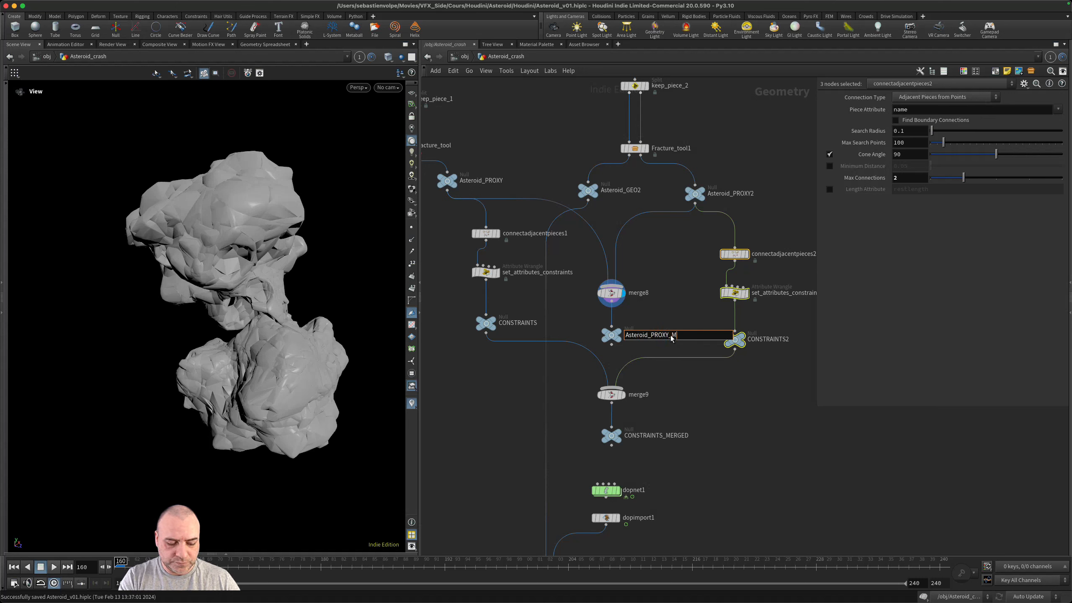
{"action": "type", "text": "erged"}
{"action": "key", "text": "Return"}
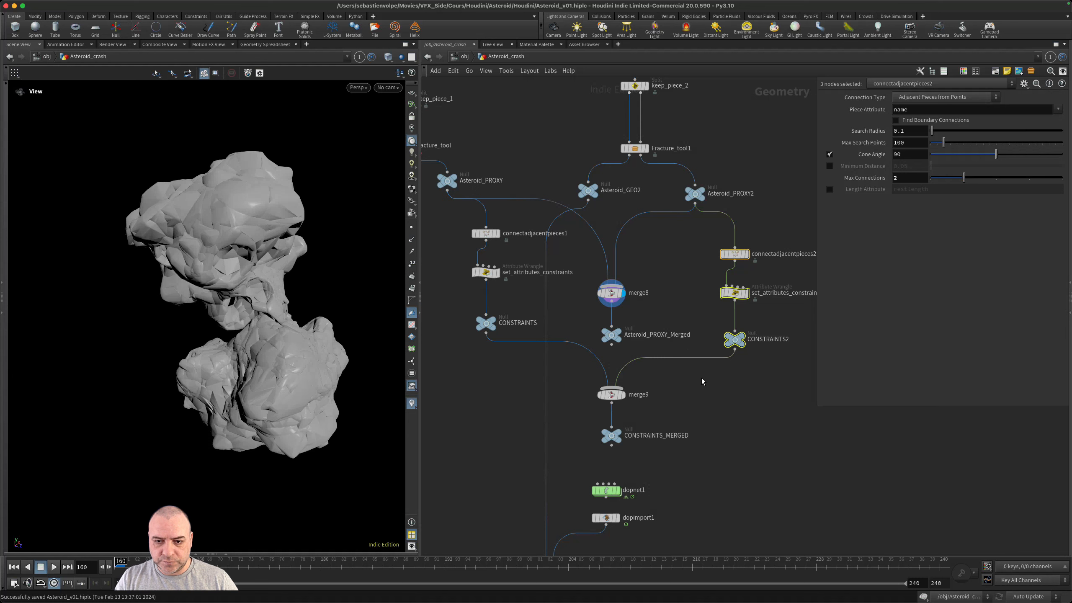
{"action": "double_click", "coordinate": [678, 436]}
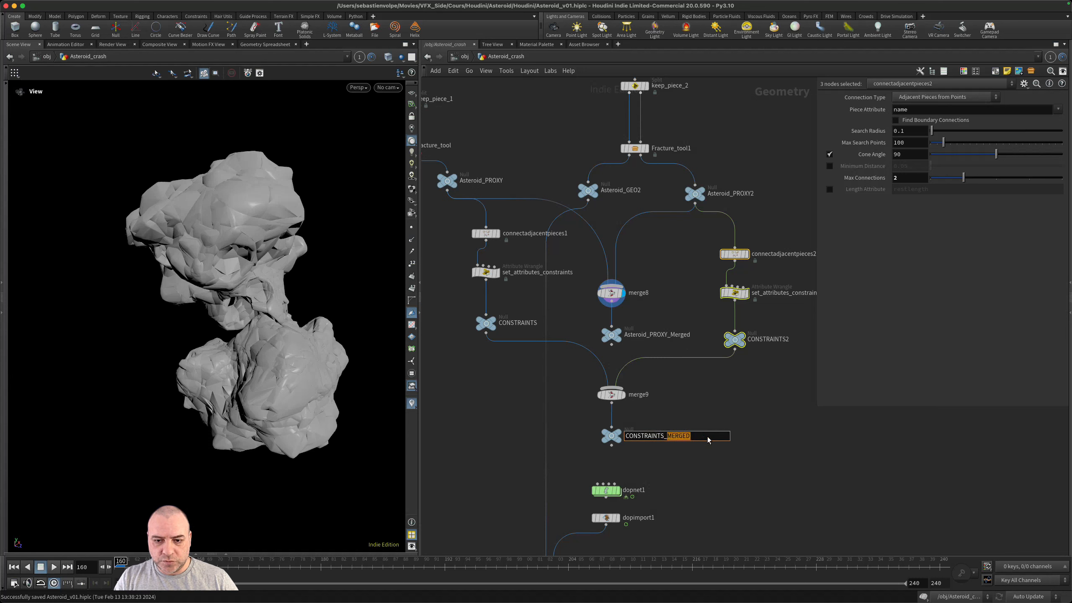
{"action": "double_click", "coordinate": [677, 336]}
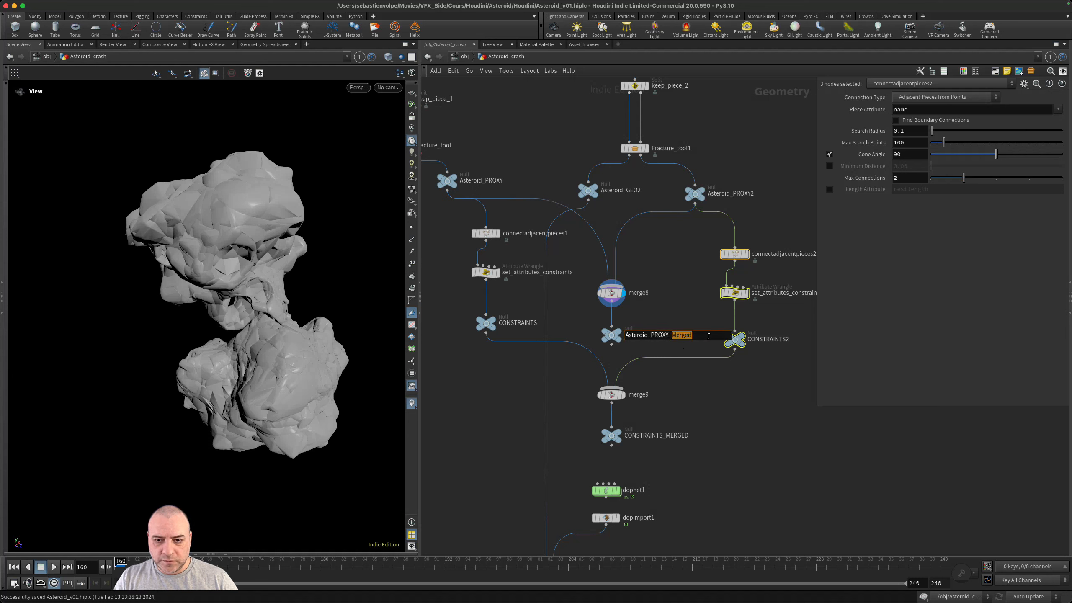
{"action": "type", "text": "MERGED"}
{"action": "key", "text": "Return"}
- Enter the dopnet1 network, frame all its nodes and view the asteroid above the ground plane
{"action": "middle_click_drag", "start_coordinate": [752, 415], "coordinate": [726, 358]}
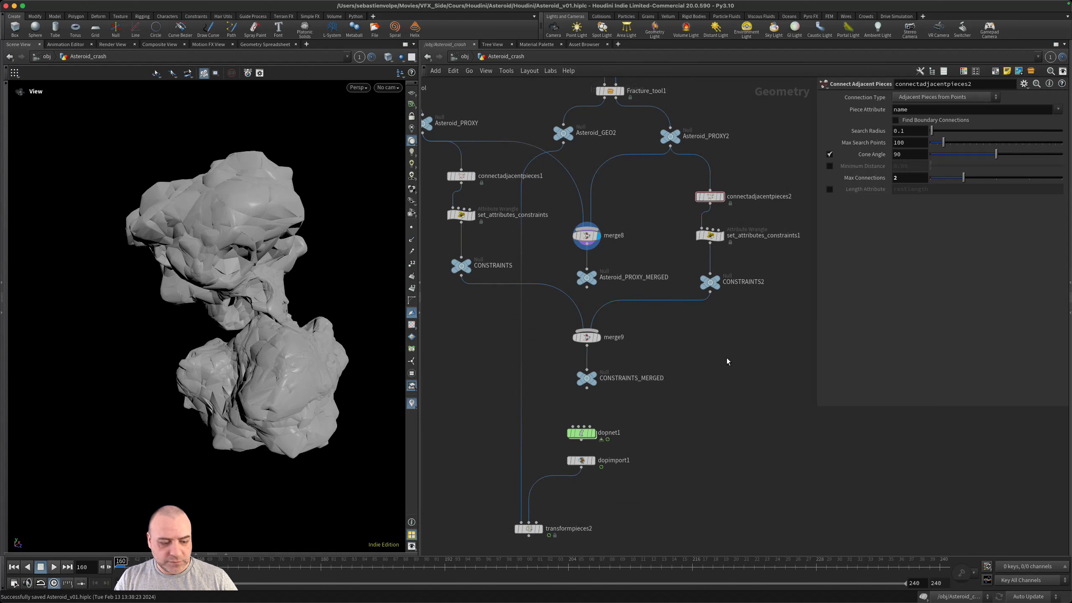
{"action": "double_click", "coordinate": [591, 440]}
{"action": "key", "text": "h"}
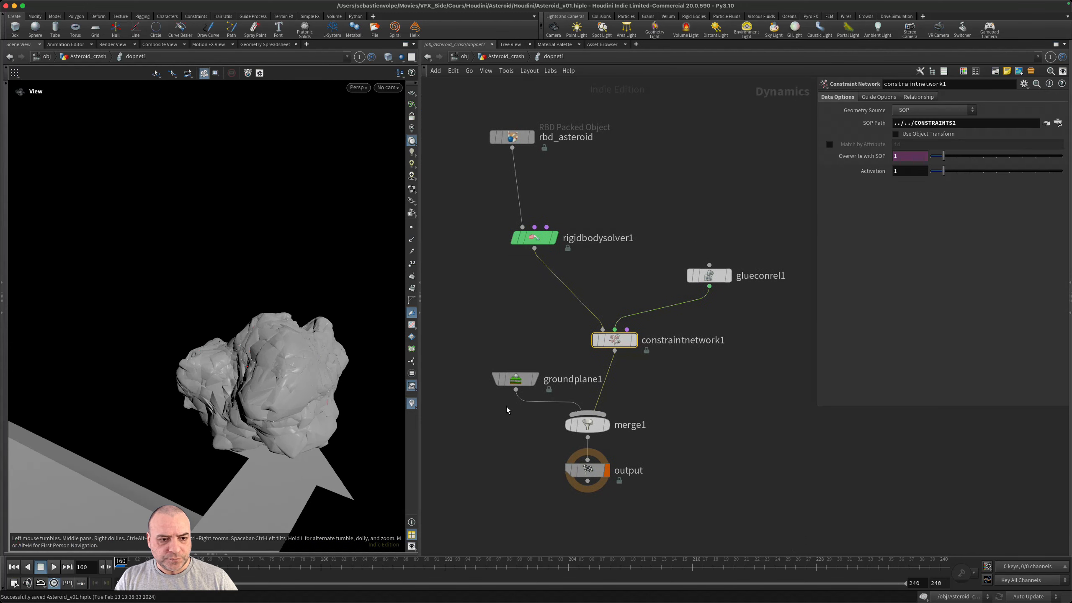
{"action": "left_click_drag", "start_coordinate": [235, 400], "coordinate": [168, 374]}
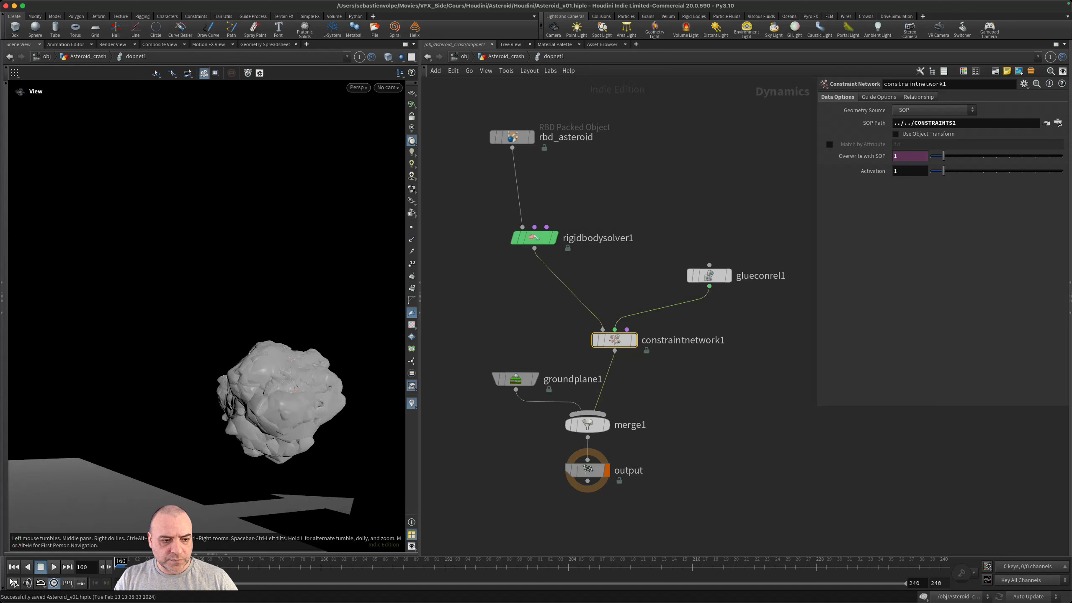
{"action": "left_click_drag", "start_coordinate": [244, 390], "coordinate": [275, 408]}
- Set the SOP Path of rbd_asteroid to ../../Asteroid_PROXY_MERGED
{"action": "left_click_drag", "start_coordinate": [564, 94], "coordinate": [474, 162]}
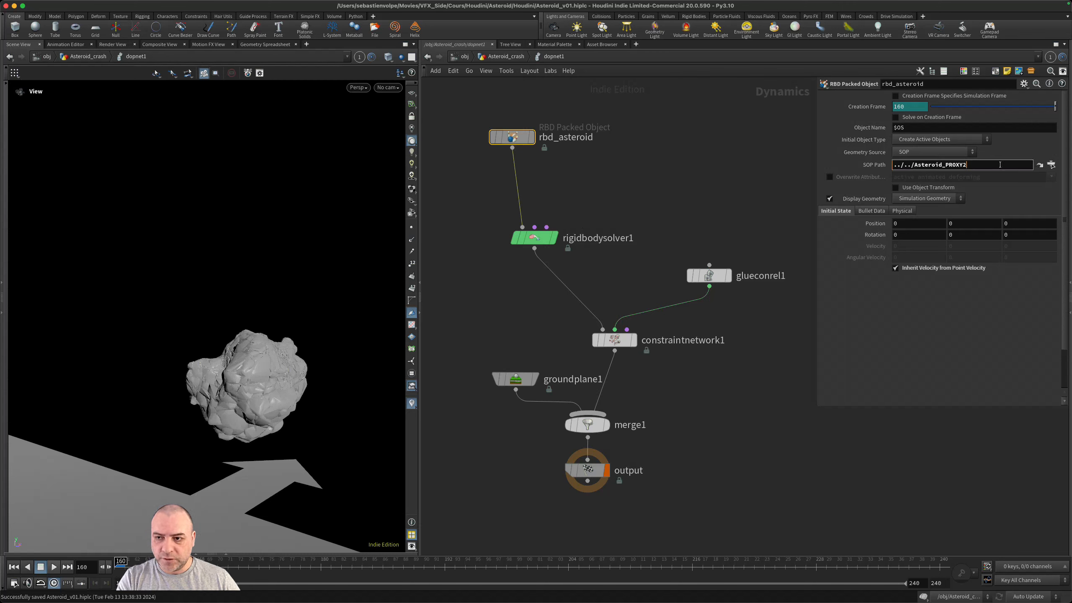
{"action": "key", "text": "BackSpace"}
{"action": "key", "text": "BackSpace"}
{"action": "key", "text": "BackSpace"}
{"action": "key", "text": "Down"}
{"action": "key", "text": "Down"}
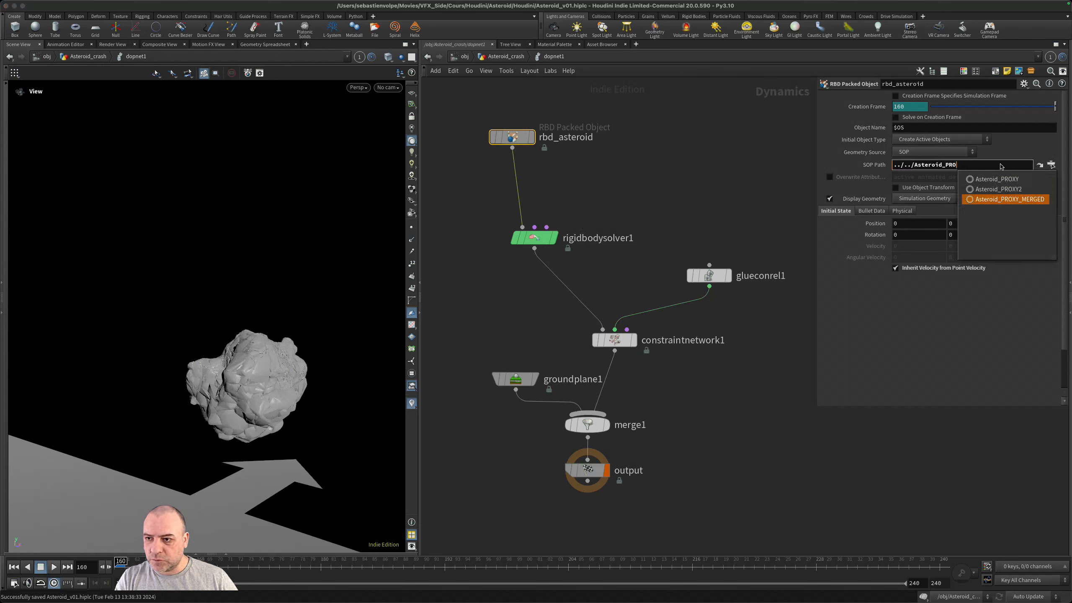
{"action": "key", "text": "Return"}
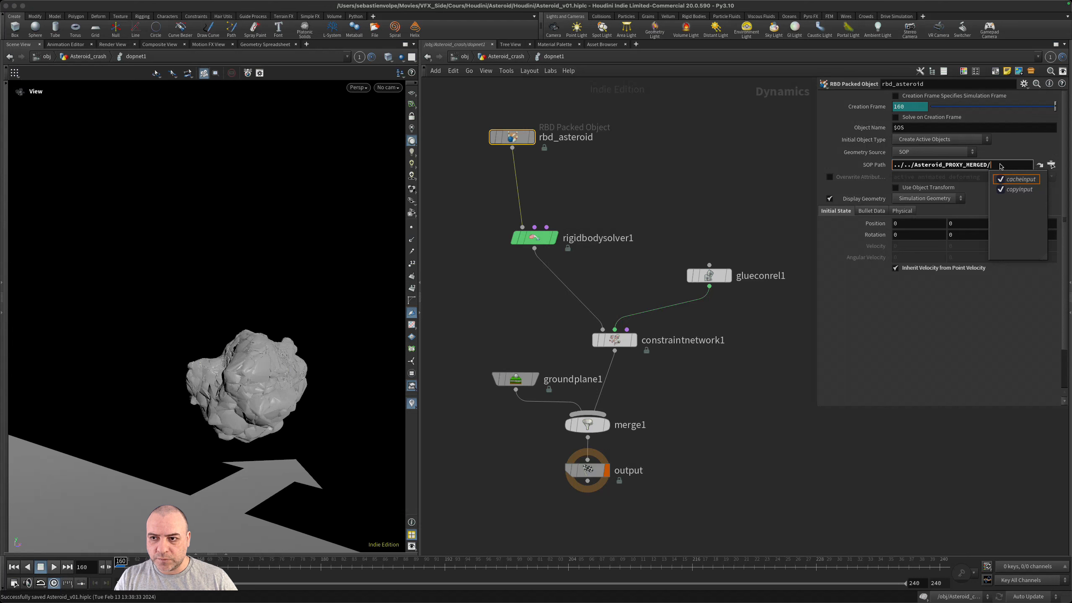
{"action": "key", "text": "BackSpace"}
{"action": "key", "text": "Return"}
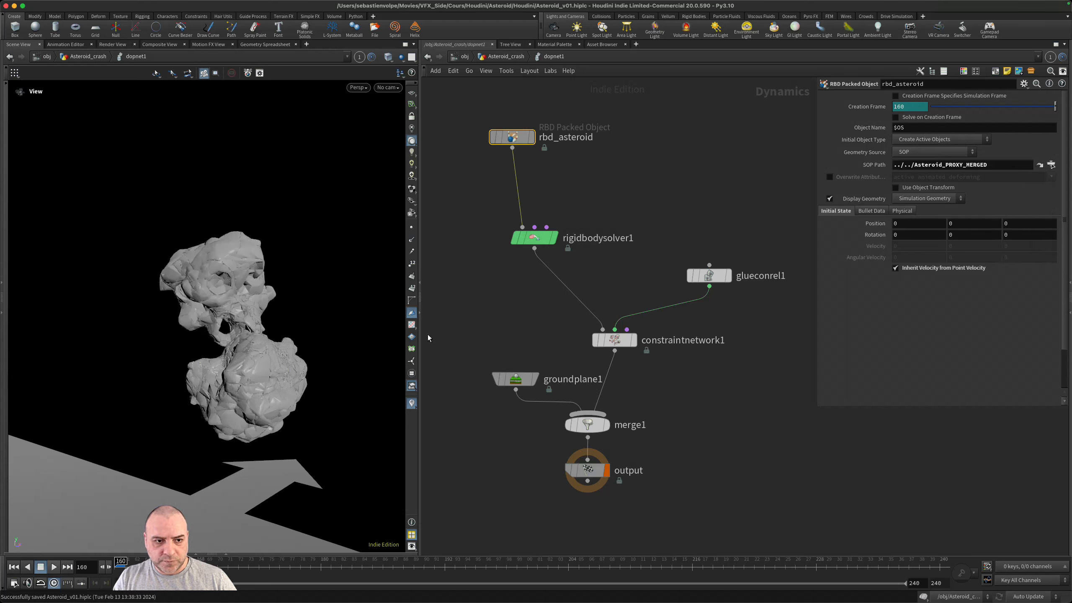
- Set the SOP Path of constraintnetwork1 to ../../CONSTRAINTS_MERGED
{"action": "mouse_move", "coordinate": [238, 358]}
{"action": "left_mouse_down"}
{"action": "mouse_move", "coordinate": [291, 358]}
{"action": "mouse_move", "coordinate": [215, 354]}
{"action": "mouse_move", "coordinate": [297, 314]}
{"action": "mouse_move", "coordinate": [253, 352]}
{"action": "left_mouse_up"}
{"action": "left_click", "coordinate": [614, 340]}
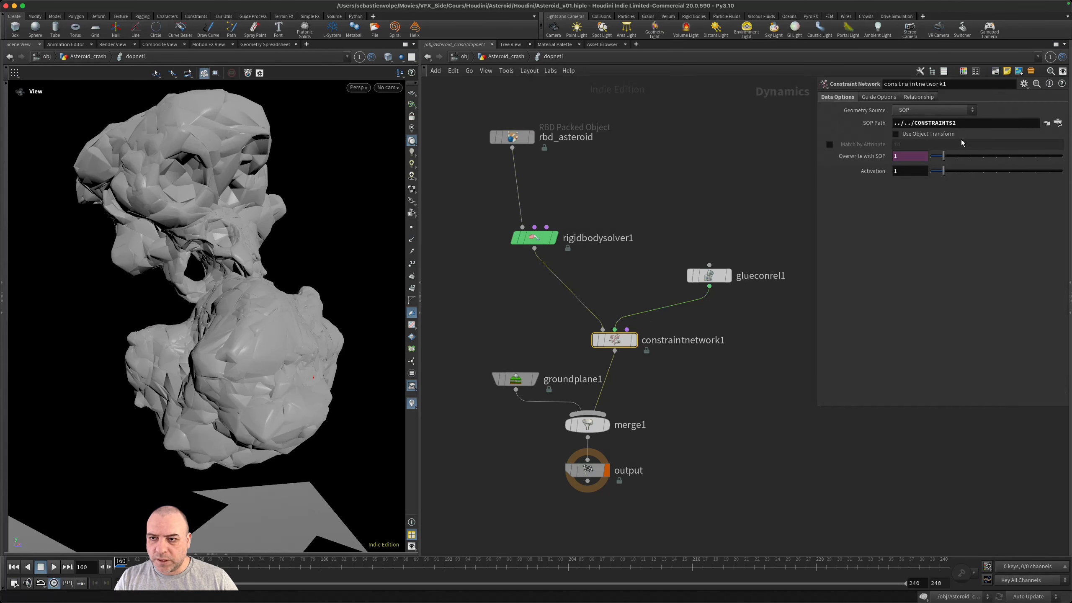
{"action": "key", "text": "BackSpace"}
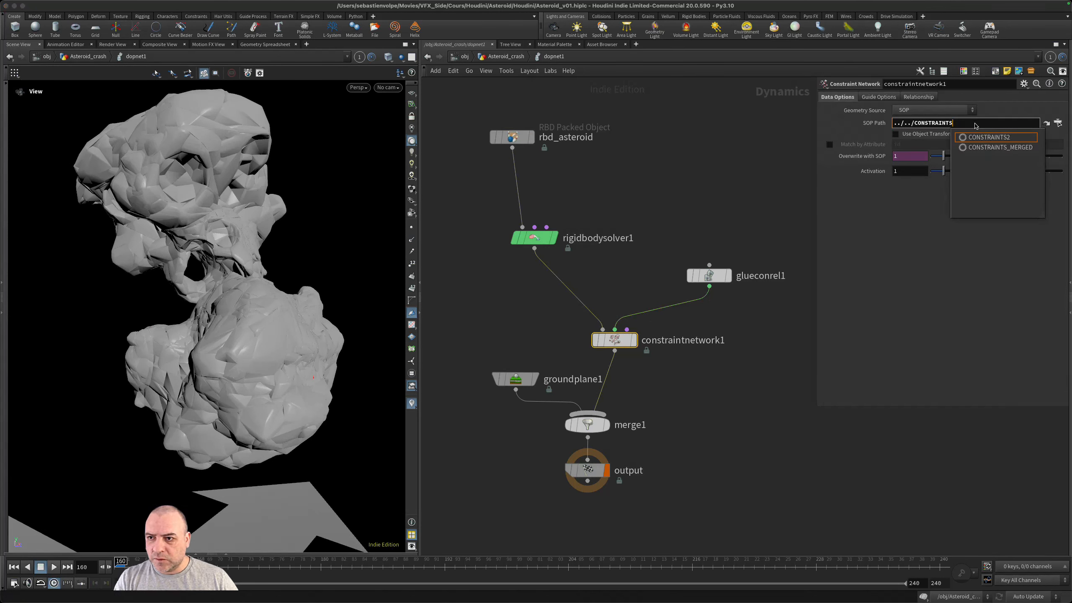
{"action": "key", "text": "Down"}
{"action": "key", "text": "Tab"}
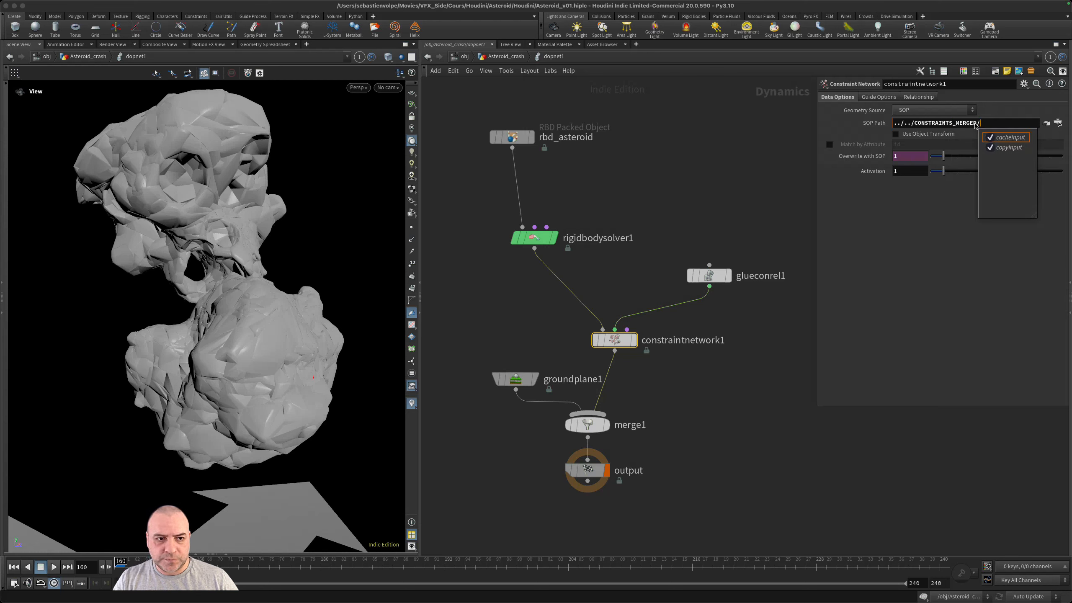
{"action": "key", "text": "Return"}
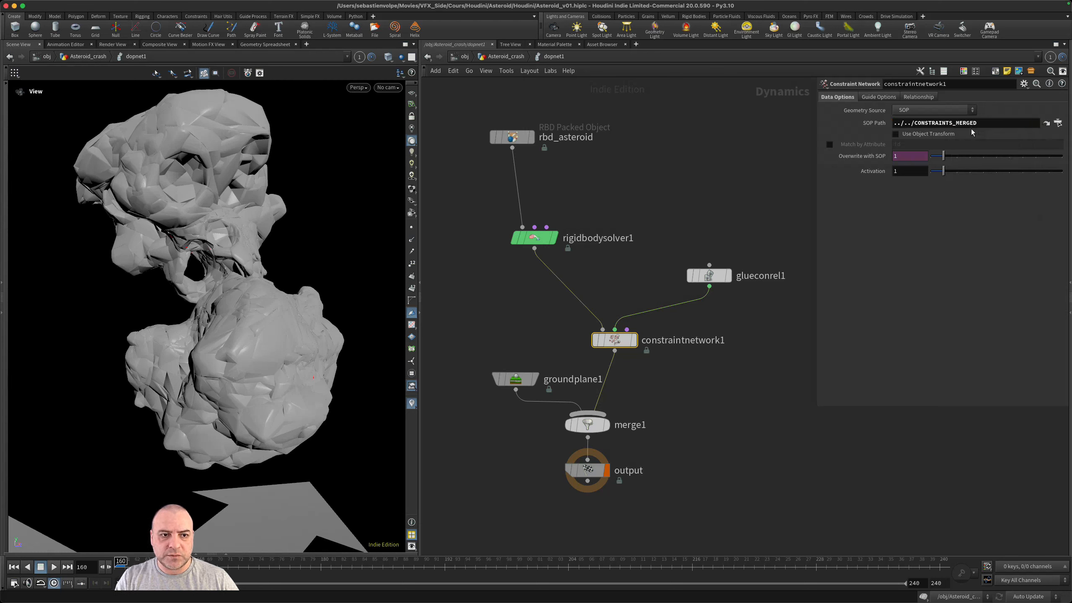
- Examine the contact area between the two merged asteroid pieces up close, toggling between wireframe and shaded display
{"action": "scroll", "coordinate": [221, 313], "scroll_direction": "up", "scroll_amount": 5}
{"action": "mouse_move", "coordinate": [232, 294]}
{"action": "left_mouse_down", "text": "alt"}
{"action": "mouse_move", "coordinate": [304, 280]}
{"action": "mouse_move", "coordinate": [324, 259]}
{"action": "mouse_move", "coordinate": [256, 306]}
{"action": "mouse_move", "coordinate": [323, 308]}
{"action": "mouse_move", "coordinate": [270, 300]}
{"action": "mouse_move", "coordinate": [236, 315]}
{"action": "mouse_move", "coordinate": [249, 340]}
{"action": "mouse_move", "coordinate": [186, 326]}
{"action": "mouse_move", "coordinate": [232, 328]}
{"action": "mouse_move", "coordinate": [115, 318]}
{"action": "mouse_move", "coordinate": [181, 315]}
{"action": "left_mouse_up", "text": "alt"}
{"action": "key", "text": "w"}
{"action": "scroll", "coordinate": [266, 298], "scroll_direction": "up", "scroll_amount": 5}
{"action": "key", "text": "w"}
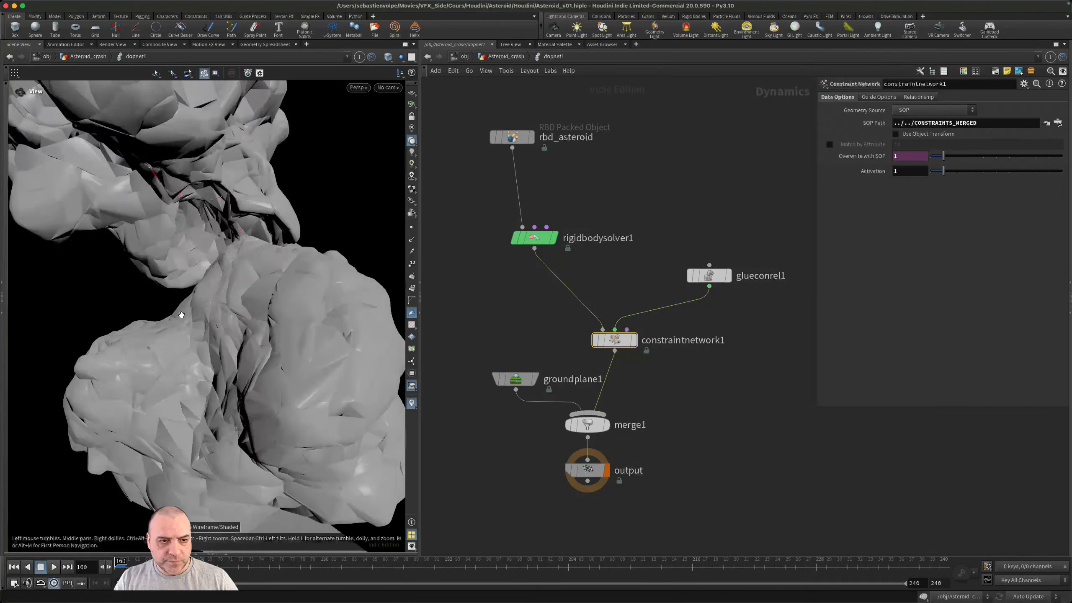
{"action": "scroll", "coordinate": [181, 314], "scroll_direction": "down", "scroll_amount": 8}
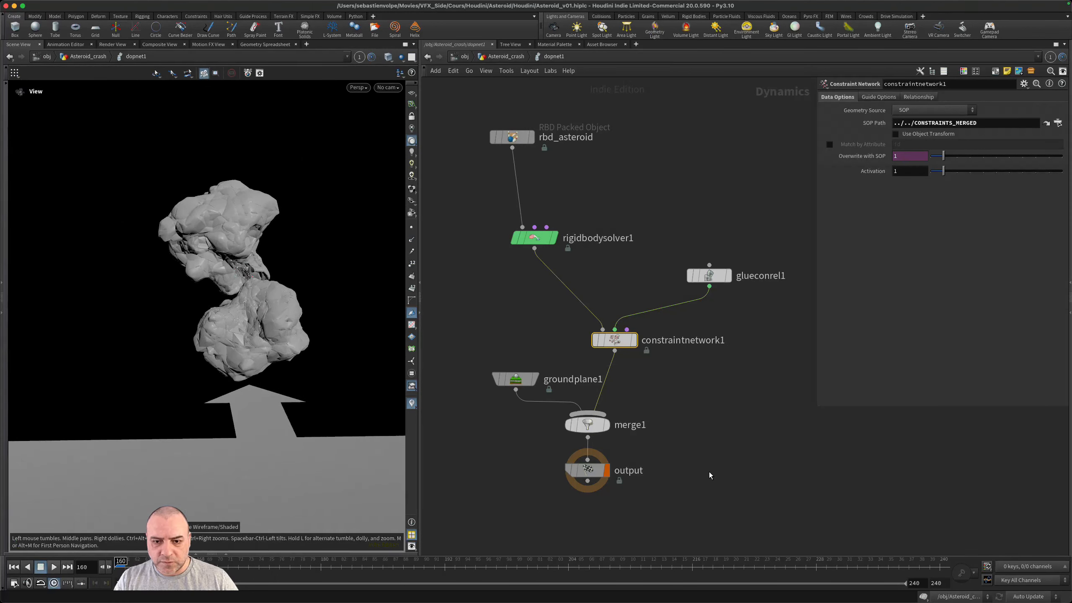
- Play the simulation of the merged proxy pieces inside dopnet1 and return to the first frame
{"action": "middle_click_drag", "start_coordinate": [709, 476], "coordinate": [705, 416]}
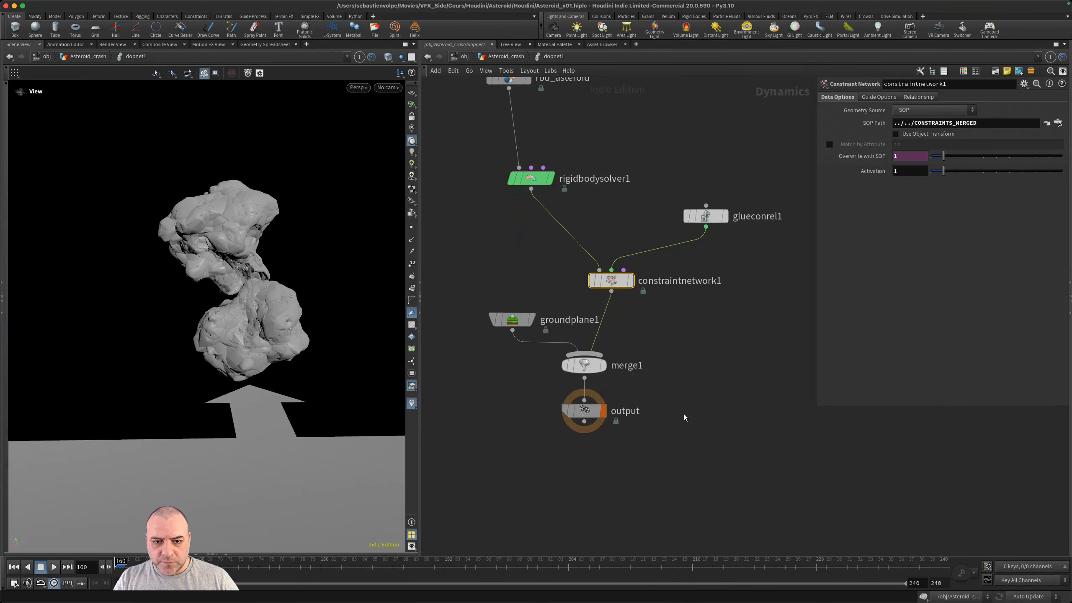
{"action": "left_click", "coordinate": [53, 566]}
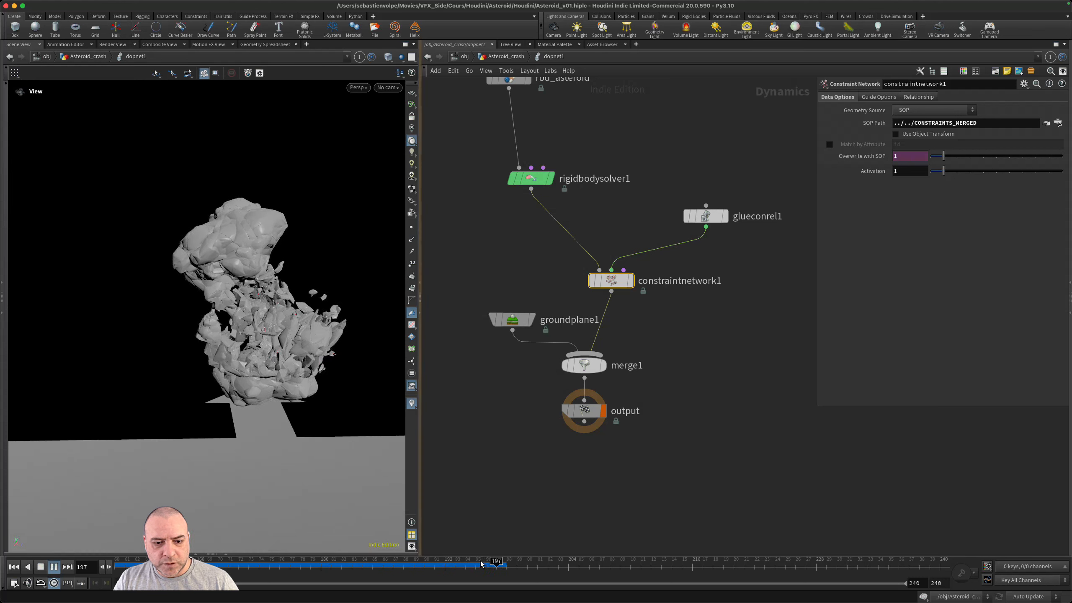
{"action": "left_click", "coordinate": [13, 567]}
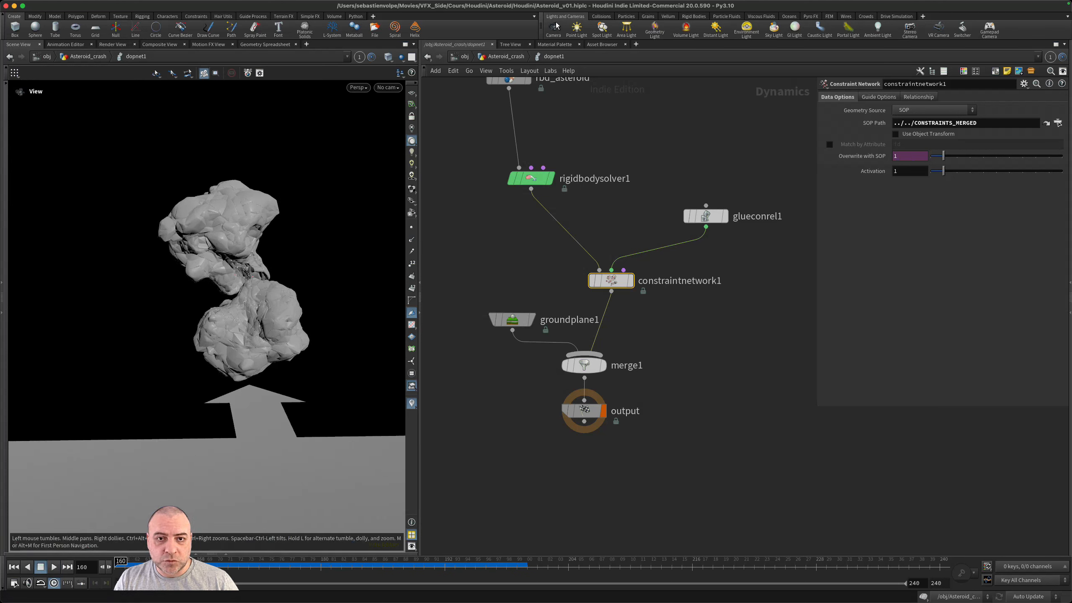
- Return to the Asteroid_crash network and rewire the first input of transformpieces2 from Asteroid_GEO2 to Asteroid_PROXY_MERGED
{"action": "left_click", "coordinate": [511, 57]}
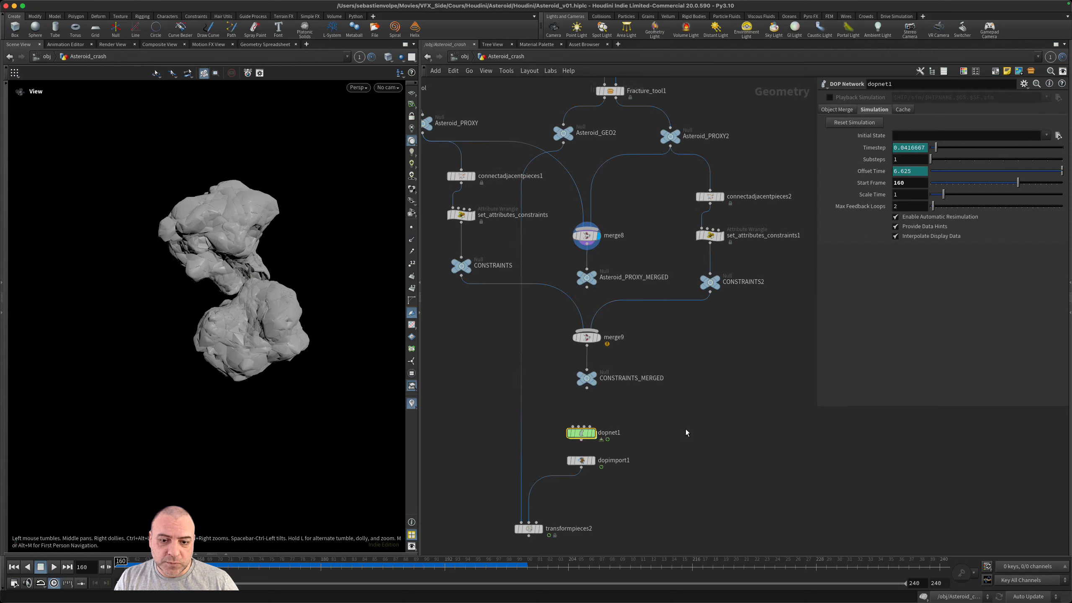
{"action": "scroll", "coordinate": [650, 431], "scroll_direction": "down", "scroll_amount": 3}
{"action": "scroll", "coordinate": [671, 363], "scroll_direction": "up", "scroll_amount": 2}
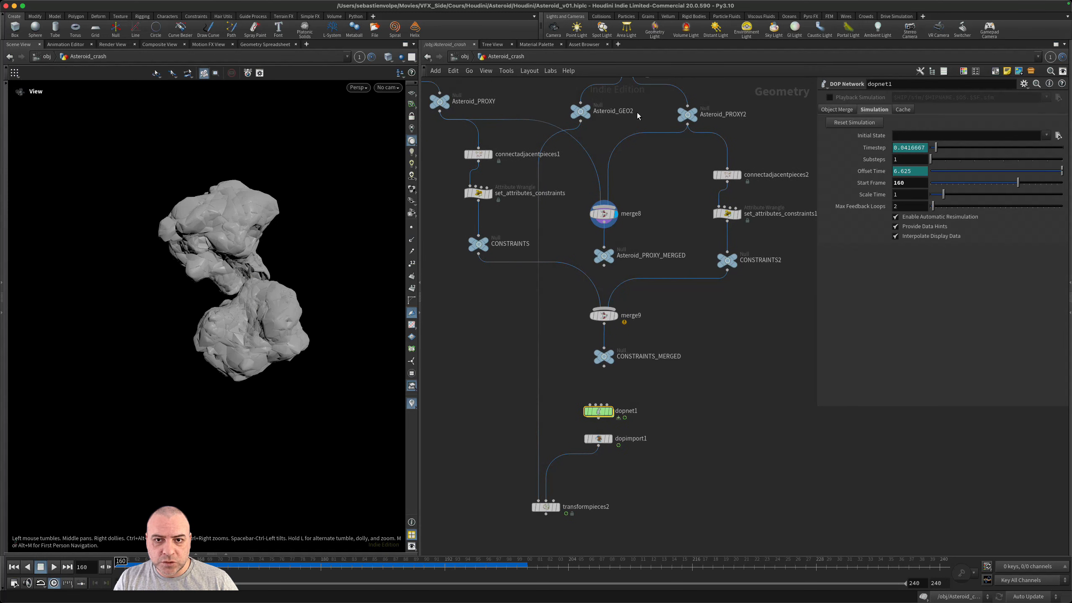
{"action": "left_click_drag", "start_coordinate": [580, 122], "coordinate": [604, 265]}
- Make transformpieces2 the displayed node and save the scene
{"action": "left_click", "coordinate": [554, 507]}
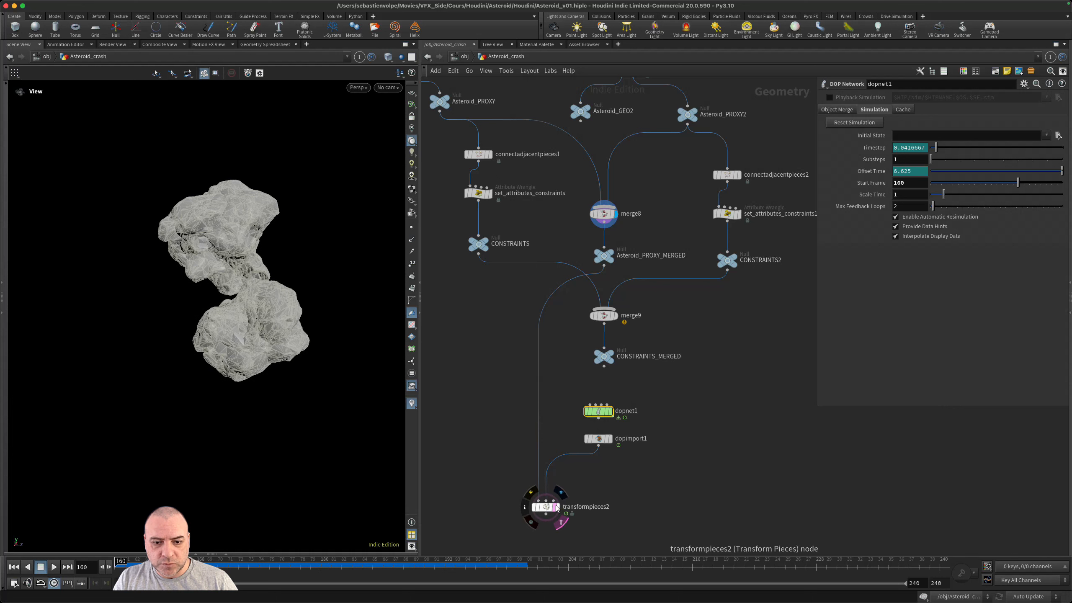
{"action": "left_click", "coordinate": [558, 507]}
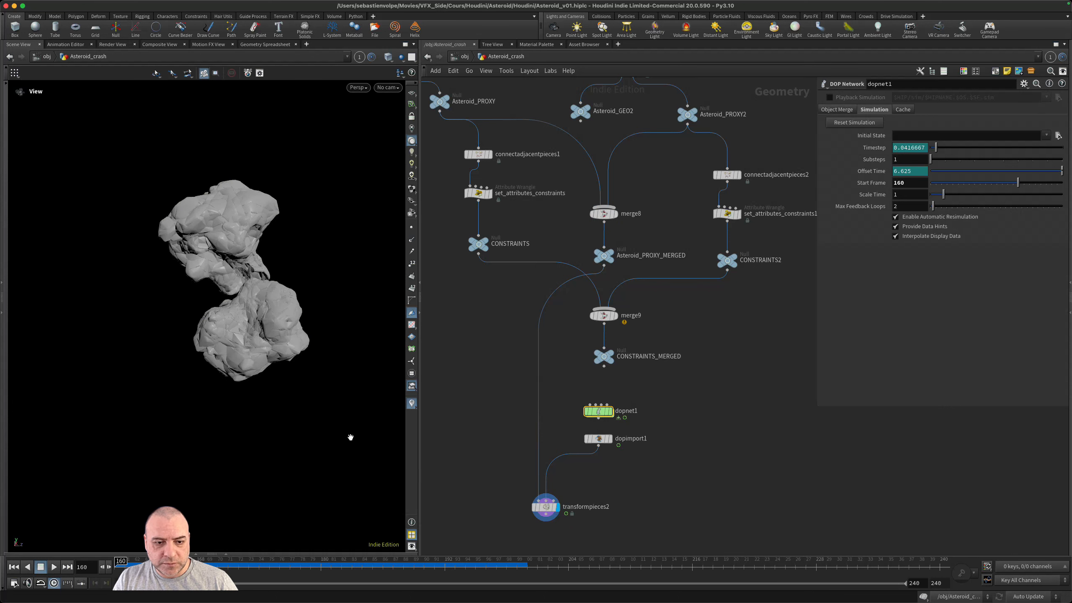
{"action": "key", "text": "super+s"}
- Add a Merge node fed by Asteroid_GEO and place it in the free space below the node tree, off the constraint wires
{"action": "middle_click_drag", "start_coordinate": [653, 326], "coordinate": [735, 391]}
{"action": "scroll", "coordinate": [736, 394], "scroll_direction": "down", "scroll_amount": 1}
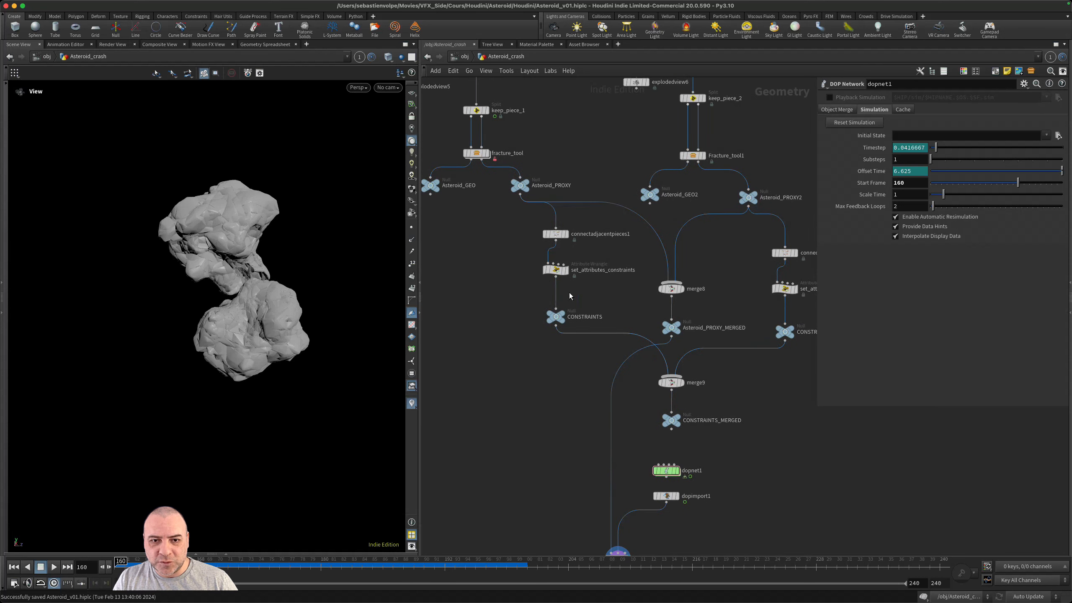
{"action": "middle_click_drag", "start_coordinate": [445, 214], "coordinate": [479, 246]}
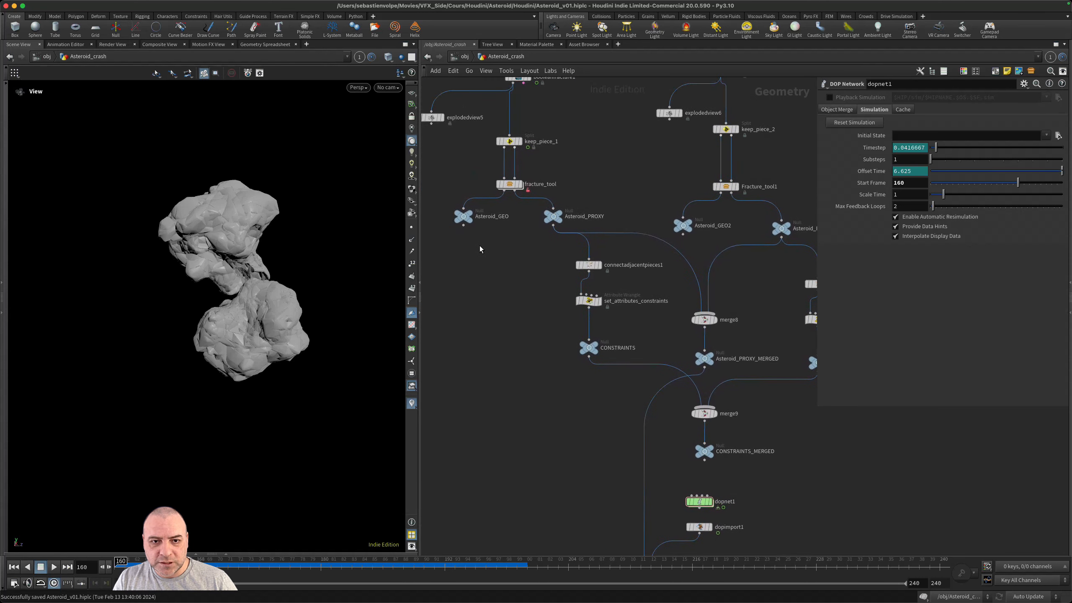
{"action": "scroll", "coordinate": [479, 245], "scroll_direction": "up", "scroll_amount": 2}
{"action": "left_click_drag", "start_coordinate": [460, 220], "coordinate": [531, 318]}
{"action": "type", "text": "mer"}
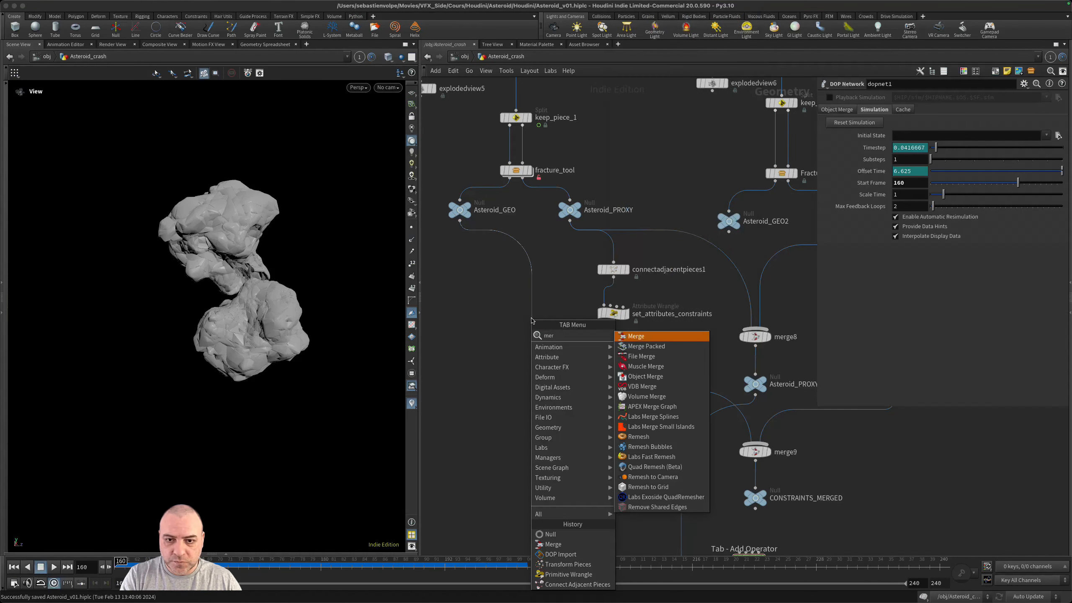
{"action": "key", "text": "Return"}
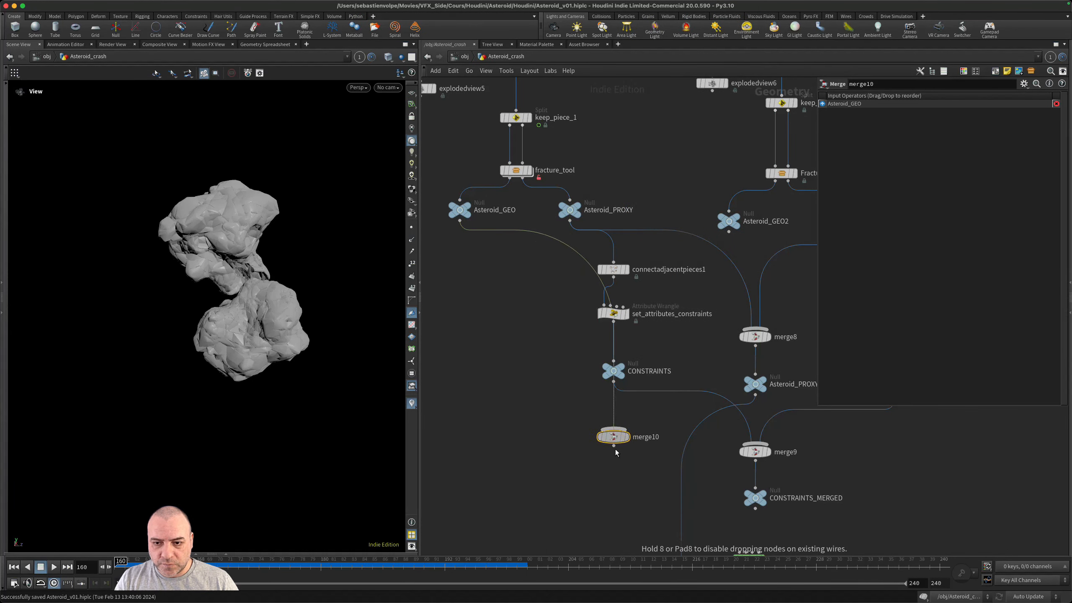
{"action": "left_click", "coordinate": [574, 469]}
- Connect Asteroid_GEO2 as the second input of merge10
{"action": "middle_click_drag", "start_coordinate": [747, 246], "coordinate": [678, 272]}
{"action": "left_click", "coordinate": [668, 252]}
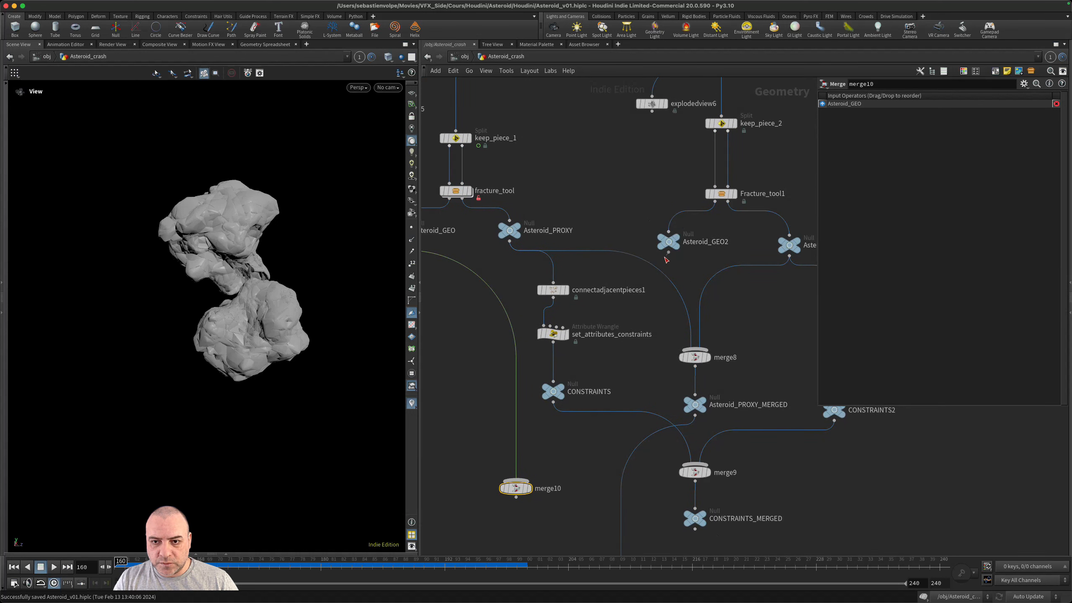
{"action": "left_click", "coordinate": [516, 478]}
- Replace the first input of transformpieces2 with the output of merge10 and move merge10 down beside dopnet1
{"action": "middle_click_drag", "start_coordinate": [574, 481], "coordinate": [626, 307]}
{"action": "left_click", "coordinate": [630, 315]}
{"action": "left_click", "coordinate": [526, 284]}
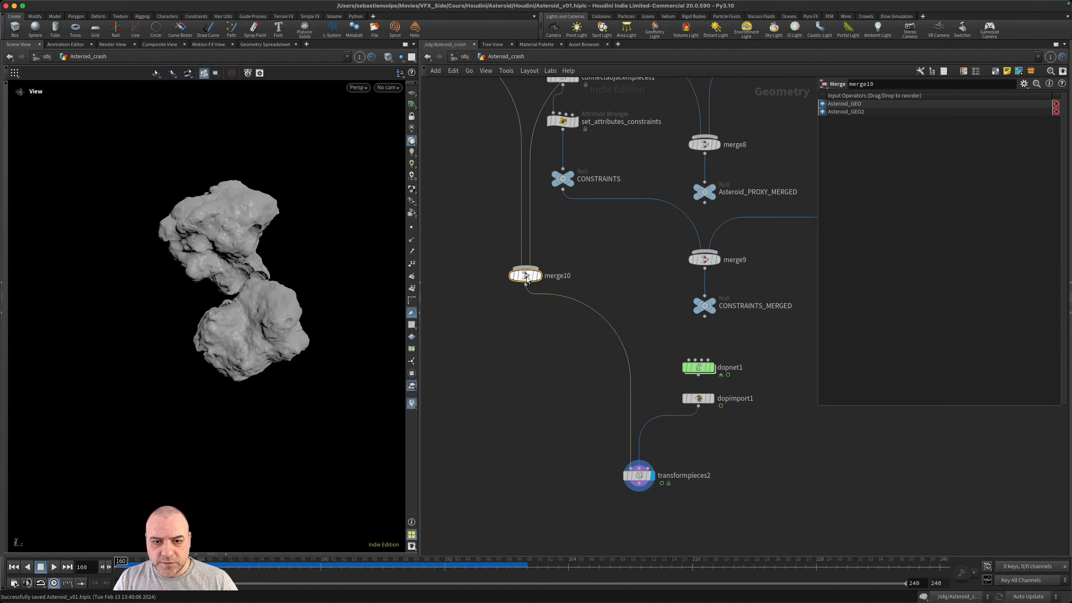
{"action": "left_click_drag", "start_coordinate": [525, 275], "coordinate": [514, 367]}
- Play the simulation on the merged high-resolution geometry and scrub the timeline back to frame 160
{"action": "scroll", "coordinate": [259, 305], "scroll_direction": "up", "scroll_amount": 4}
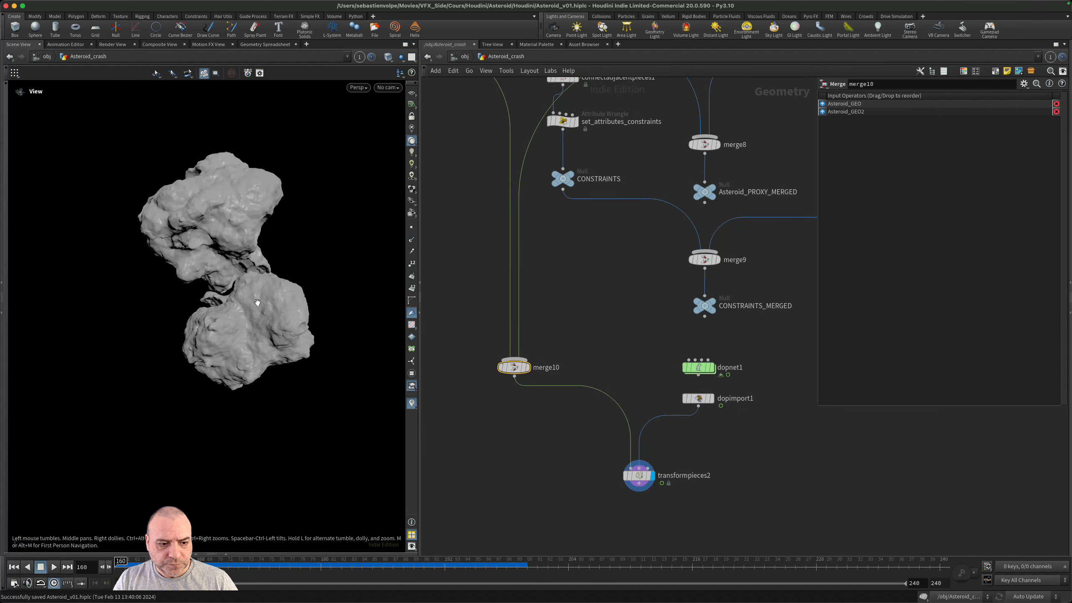
{"action": "left_click_drag", "start_coordinate": [258, 304], "coordinate": [228, 320]}
{"action": "left_click", "coordinate": [53, 566]}
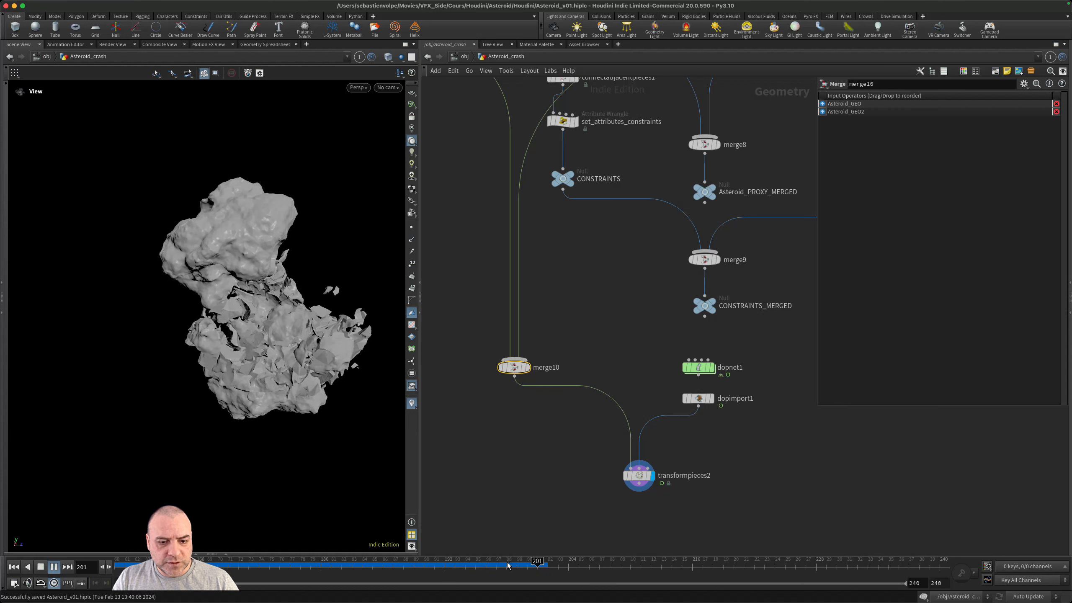
{"action": "left_click_drag", "start_coordinate": [507, 565], "coordinate": [221, 562]}
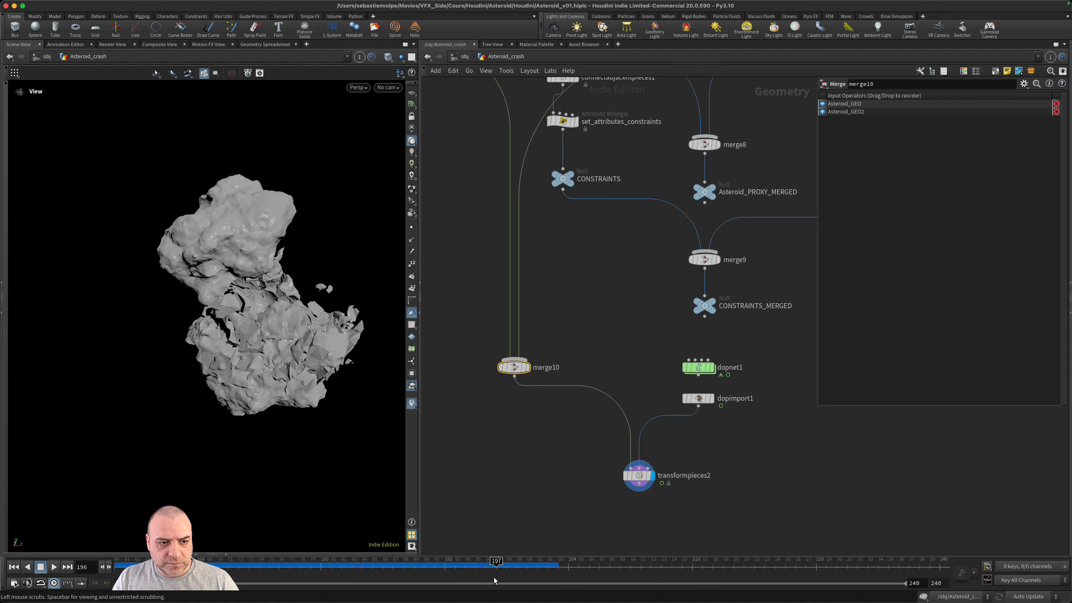
{"action": "left_click_drag", "start_coordinate": [494, 577], "coordinate": [82, 533]}
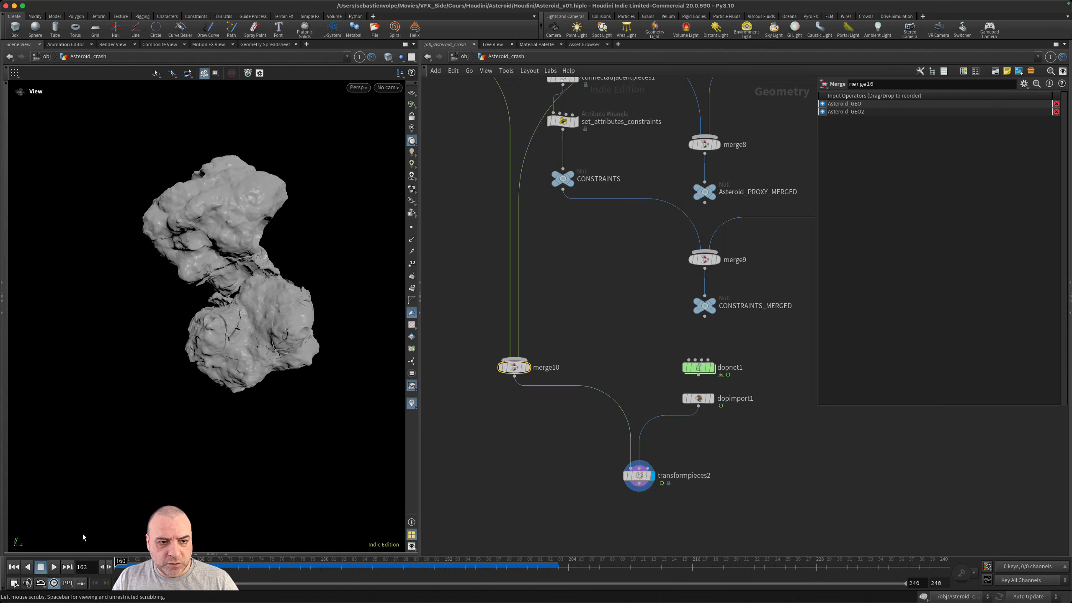
- Inside dopnet1, delete the merge1 and groundplane1 nodes
{"action": "double_click", "coordinate": [684, 366]}
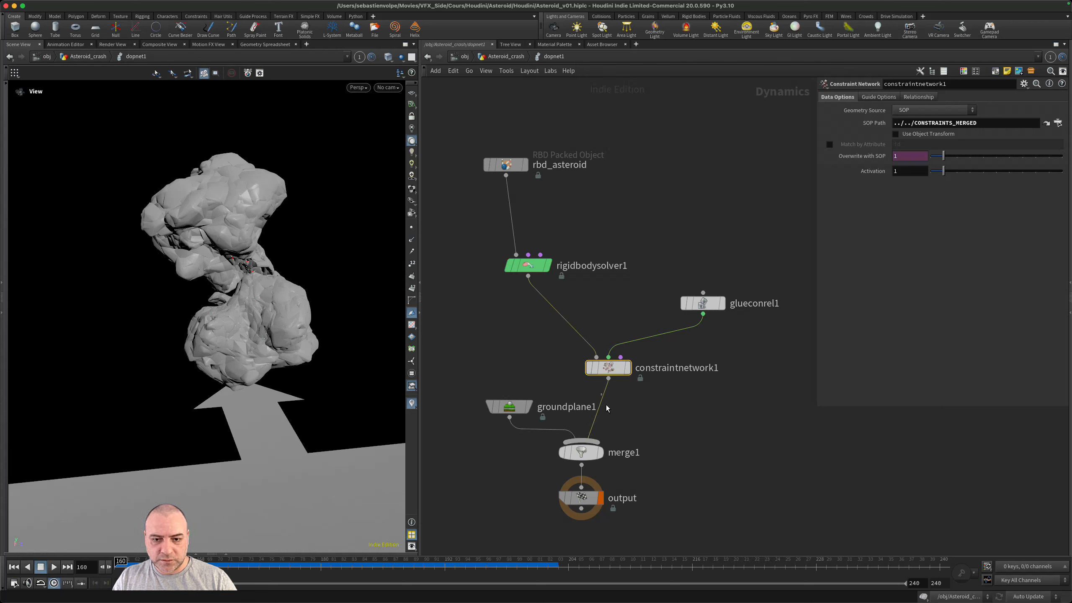
{"action": "left_click_drag", "start_coordinate": [605, 458], "coordinate": [546, 446]}
{"action": "key", "text": "Delete"}
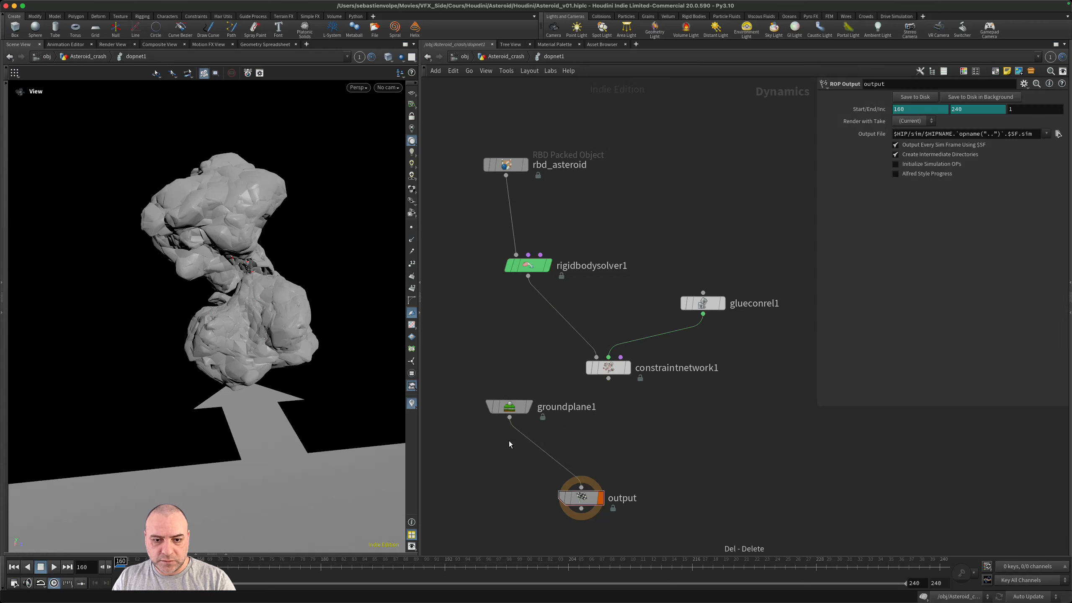
{"action": "key", "text": "Delete"}
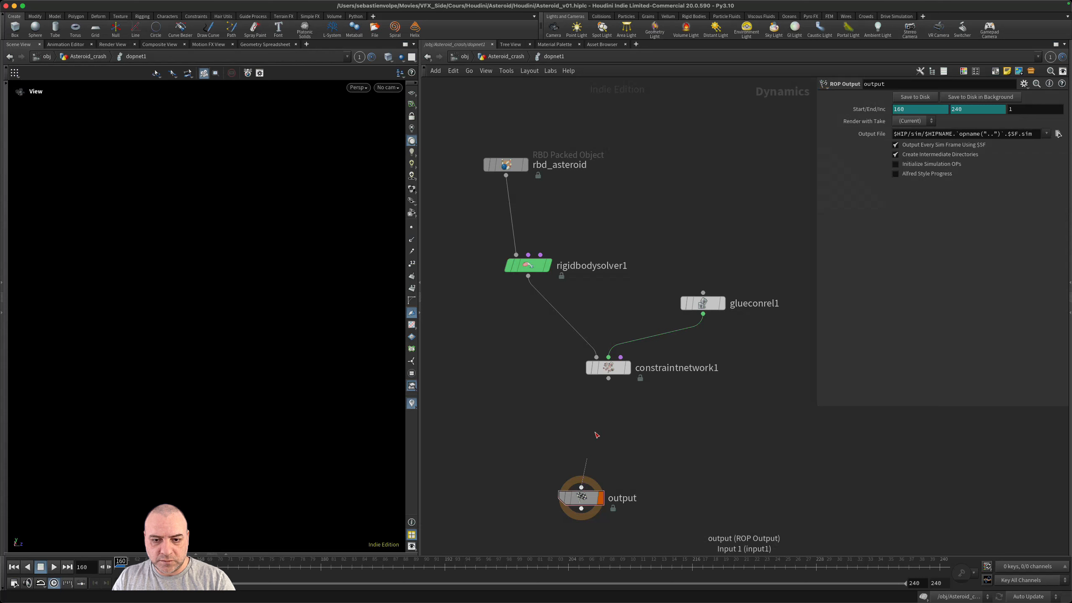
- Connect constraintnetwork1 directly to the output node, return to the Asteroid_crash network and save the scene
{"action": "left_click", "coordinate": [608, 378]}
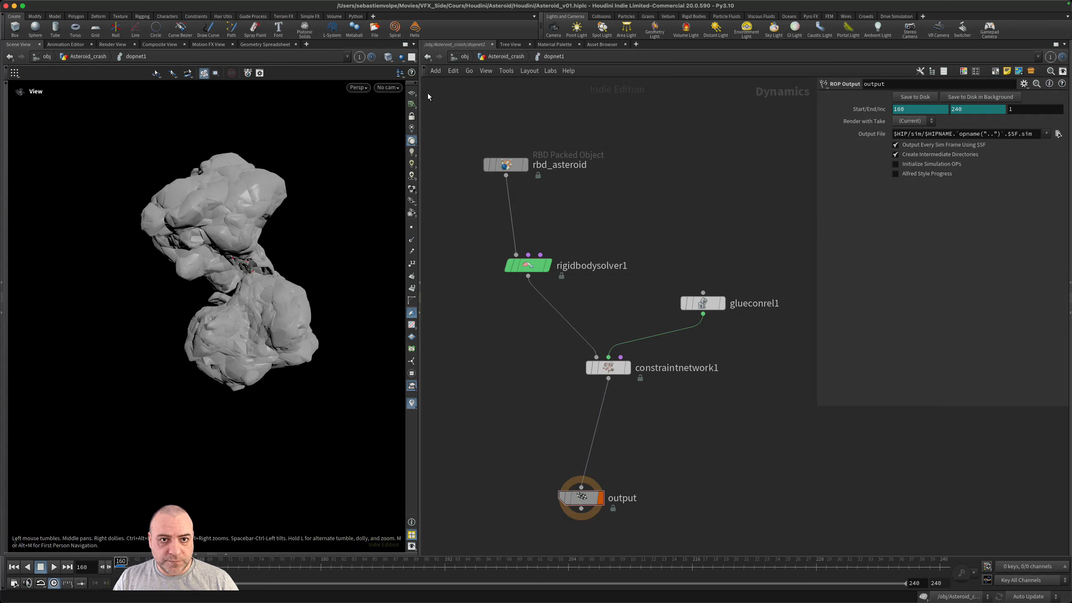
{"action": "left_click", "coordinate": [491, 58]}
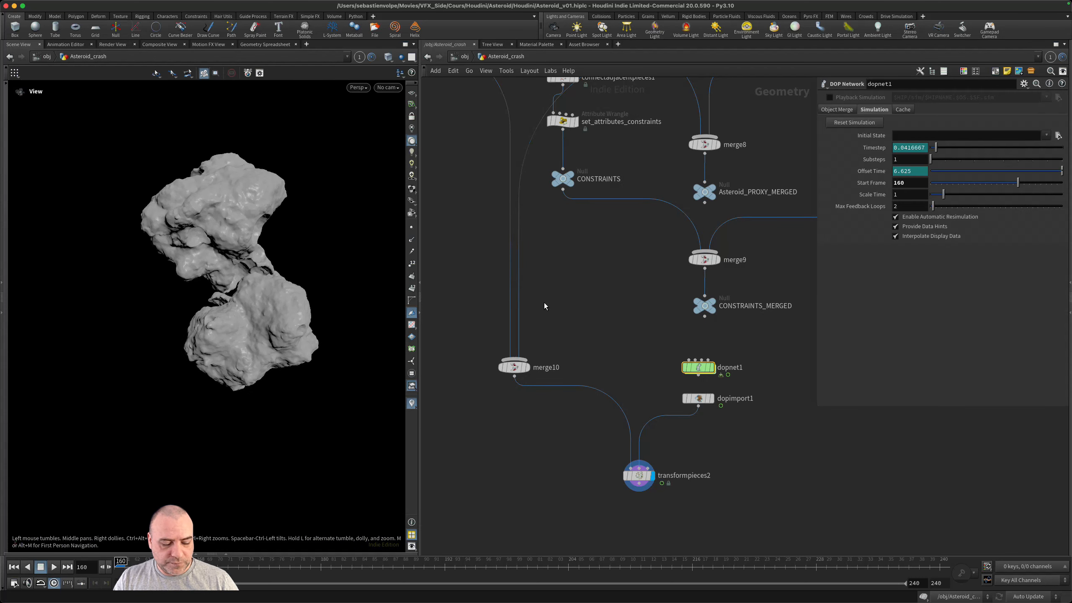
{"action": "key", "text": "super+s"}
- Play the simulation without the ground plane, scrub through the frames and orbit around the breaking asteroid
{"action": "middle_click_drag", "start_coordinate": [742, 451], "coordinate": [760, 380]}
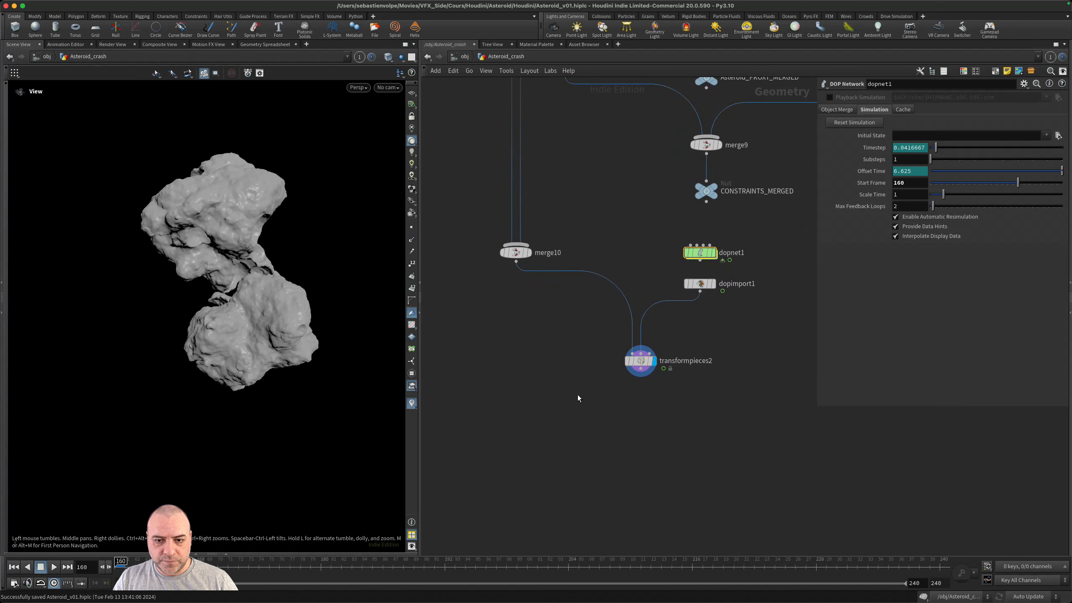
{"action": "left_click", "coordinate": [55, 566]}
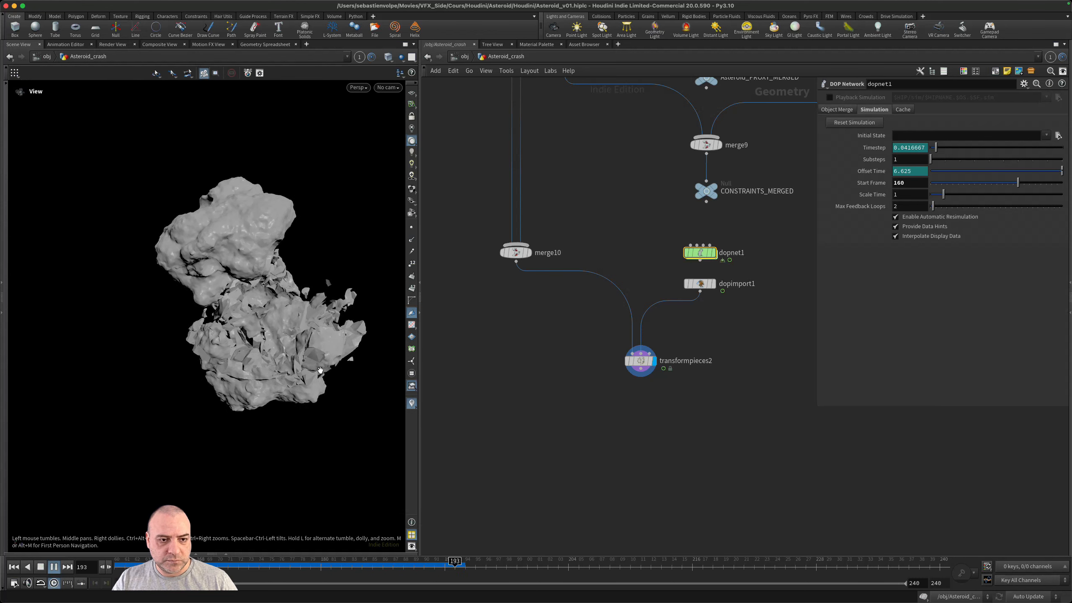
{"action": "left_click", "coordinate": [120, 561]}
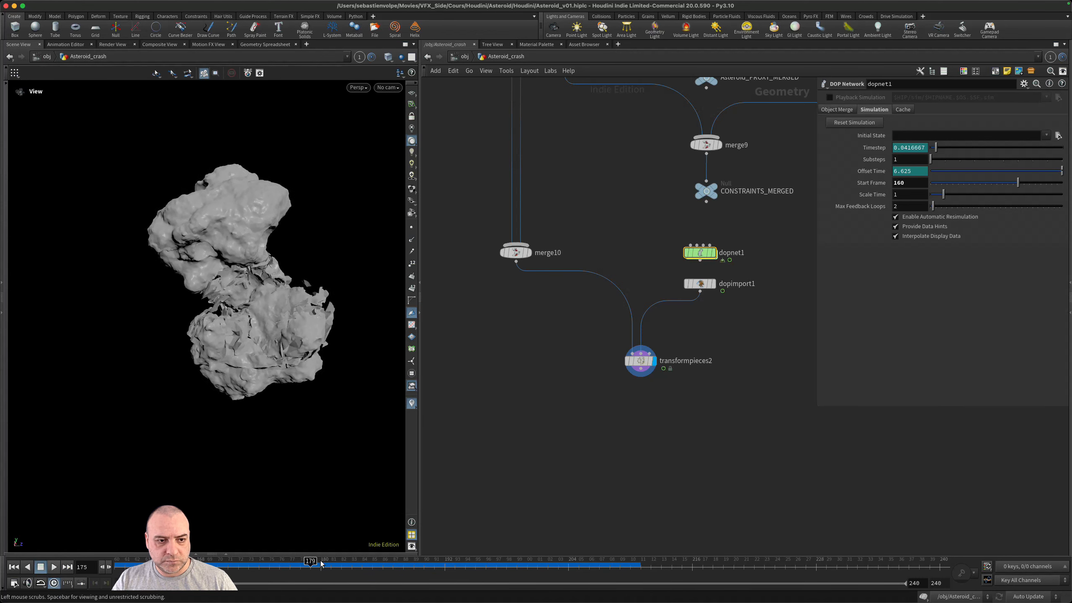
{"action": "left_click_drag", "start_coordinate": [286, 342], "coordinate": [304, 338]}
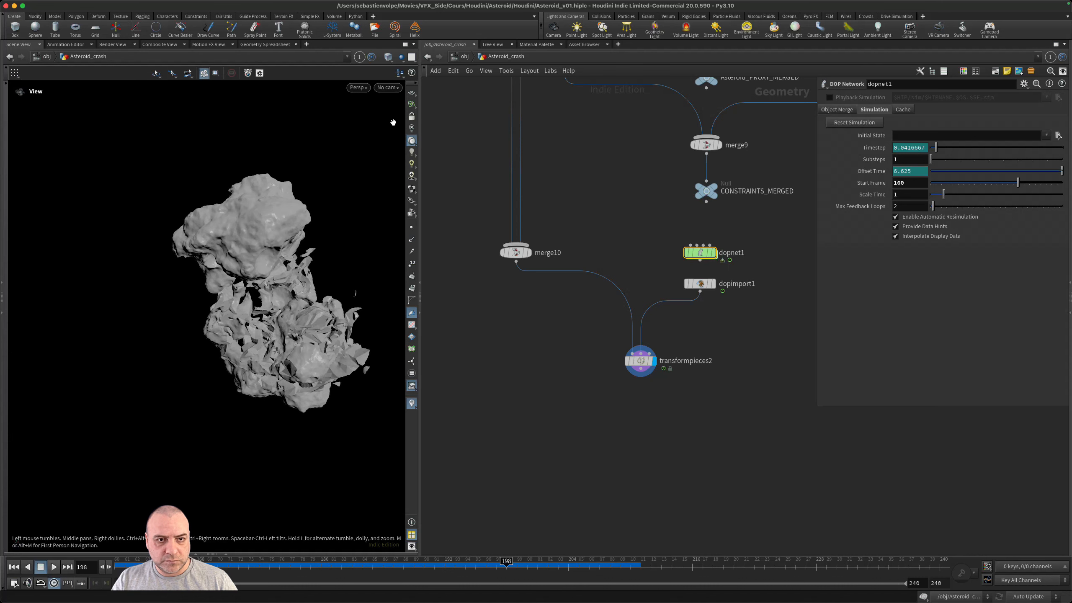
- Look through the camera Cam_01_fbx/Cam_01, play the simulation from frame 160 and scrub back to the start
{"action": "left_click", "coordinate": [388, 87]}
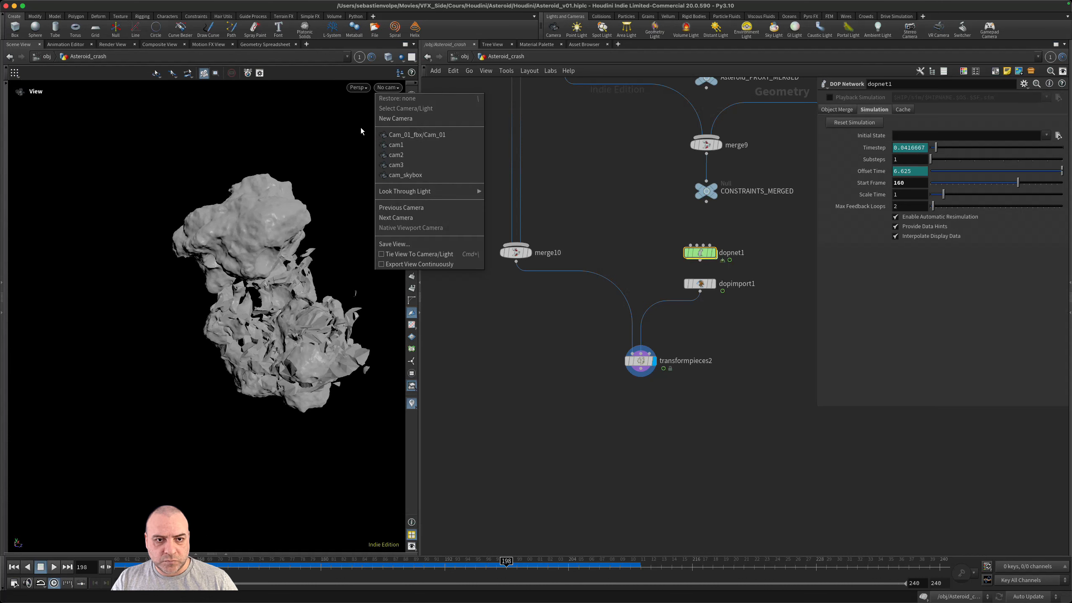
{"action": "left_click", "coordinate": [446, 135]}
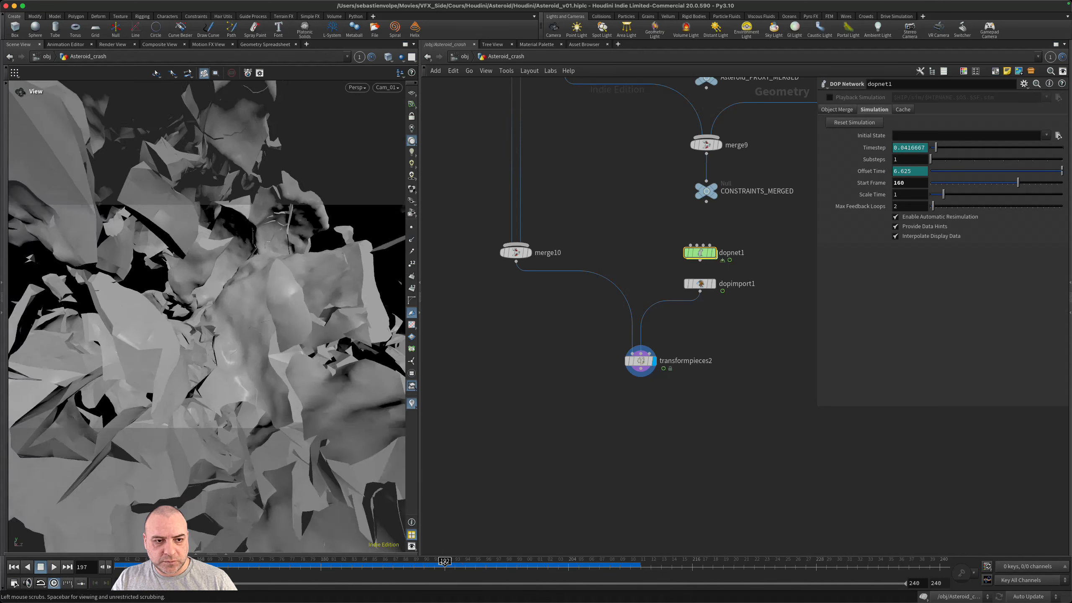
{"action": "left_click_drag", "start_coordinate": [504, 565], "coordinate": [119, 565]}
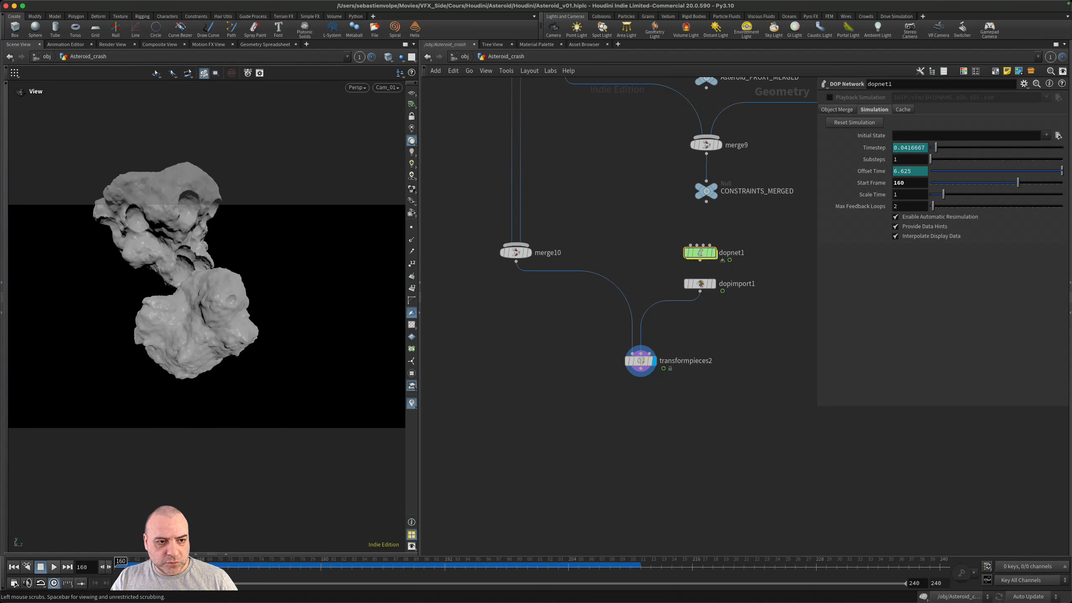
{"action": "left_click", "coordinate": [50, 566]}
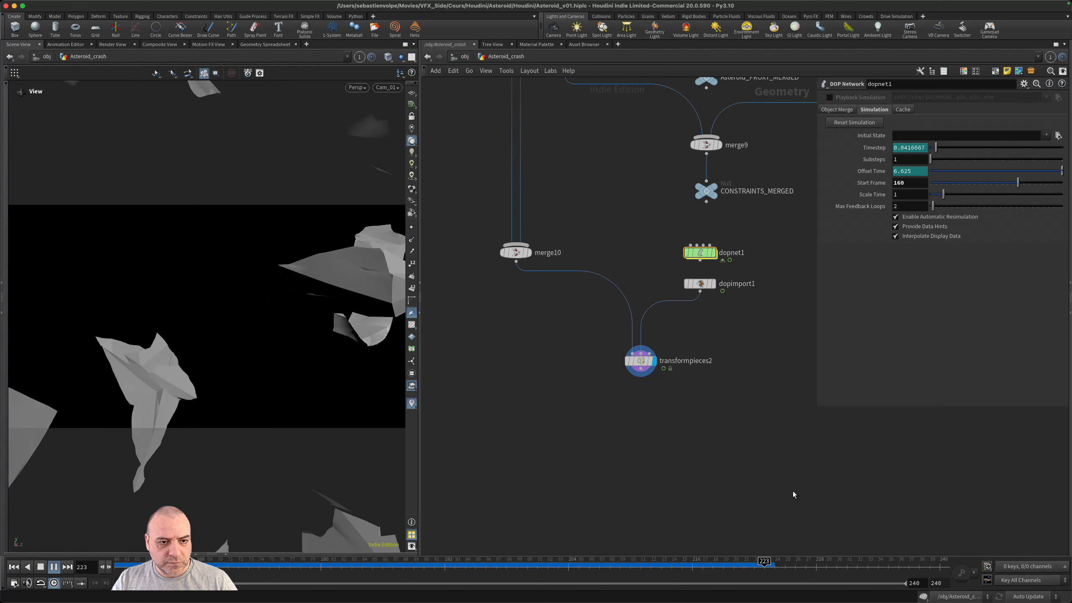
{"action": "left_click_drag", "start_coordinate": [579, 566], "coordinate": [118, 545]}
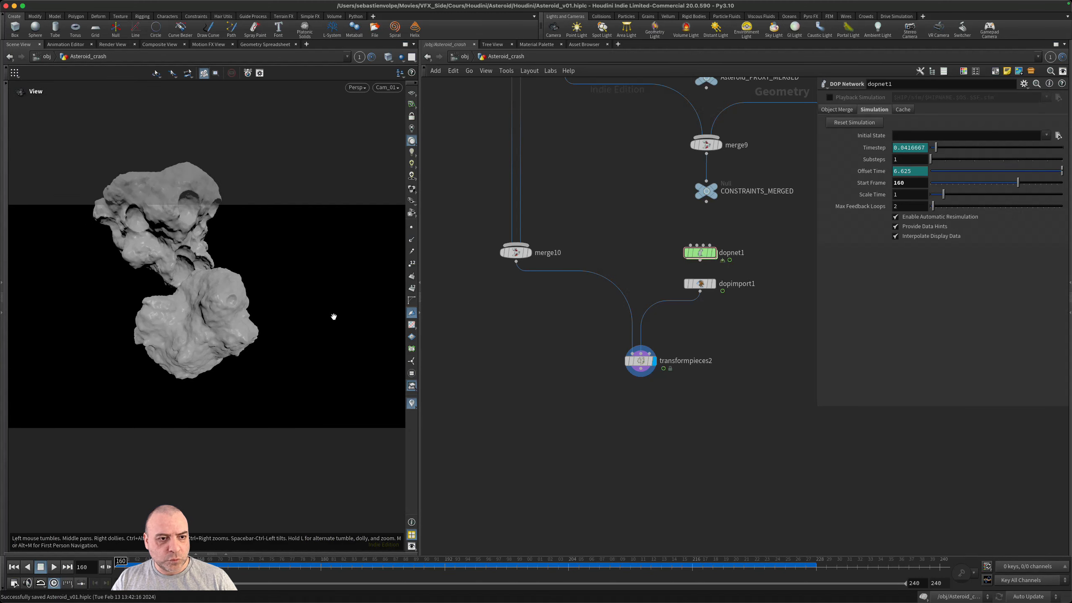